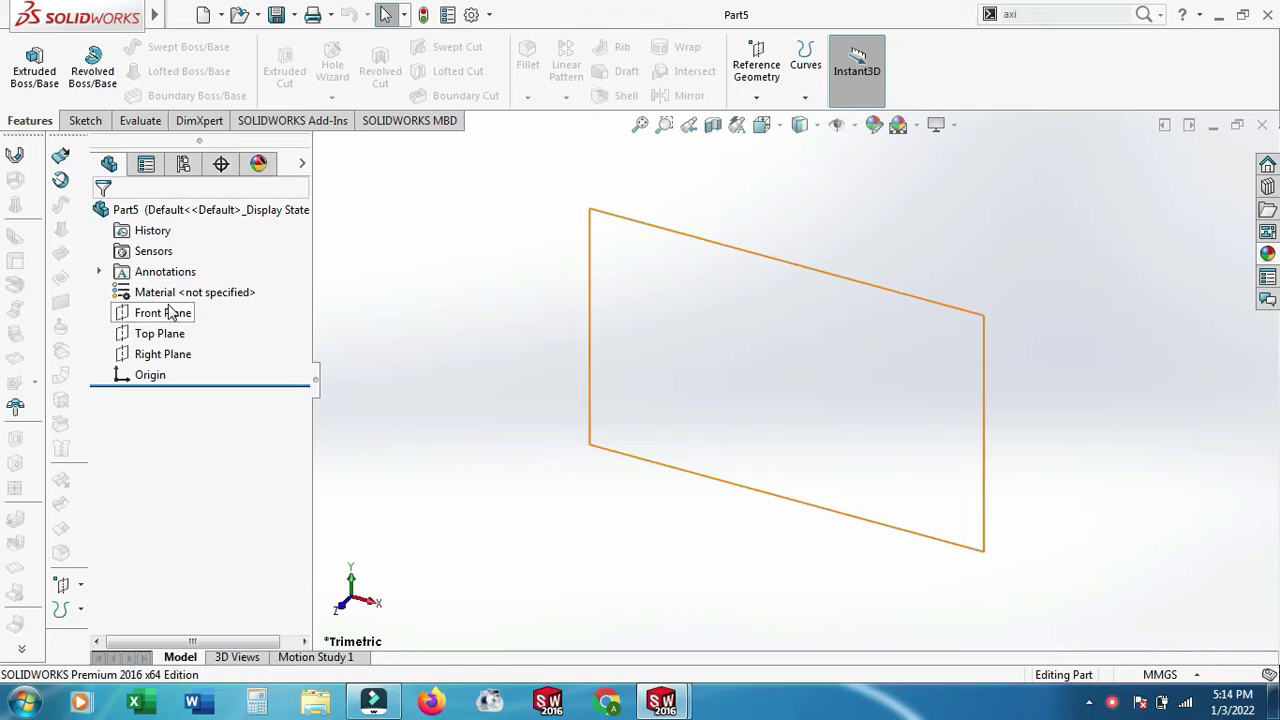
# - Extrude a small origin circle on the Front Plane into a 25 mm cylinder
pyautogui.click(162, 312)
pyautogui.click(173, 272)
pyautogui.click(160, 47)
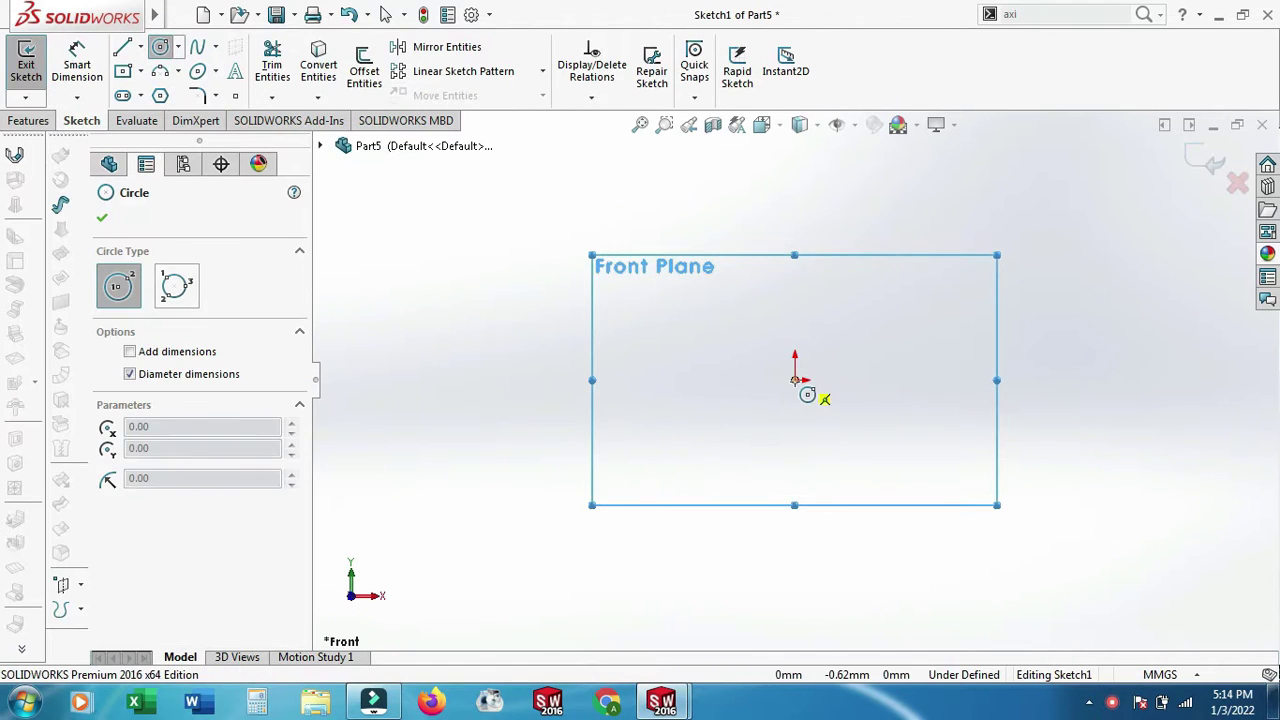
pyautogui.moveTo(795, 380); pyautogui.dragTo(818, 380)
pyautogui.click(30, 120)
pyautogui.click(35, 72)
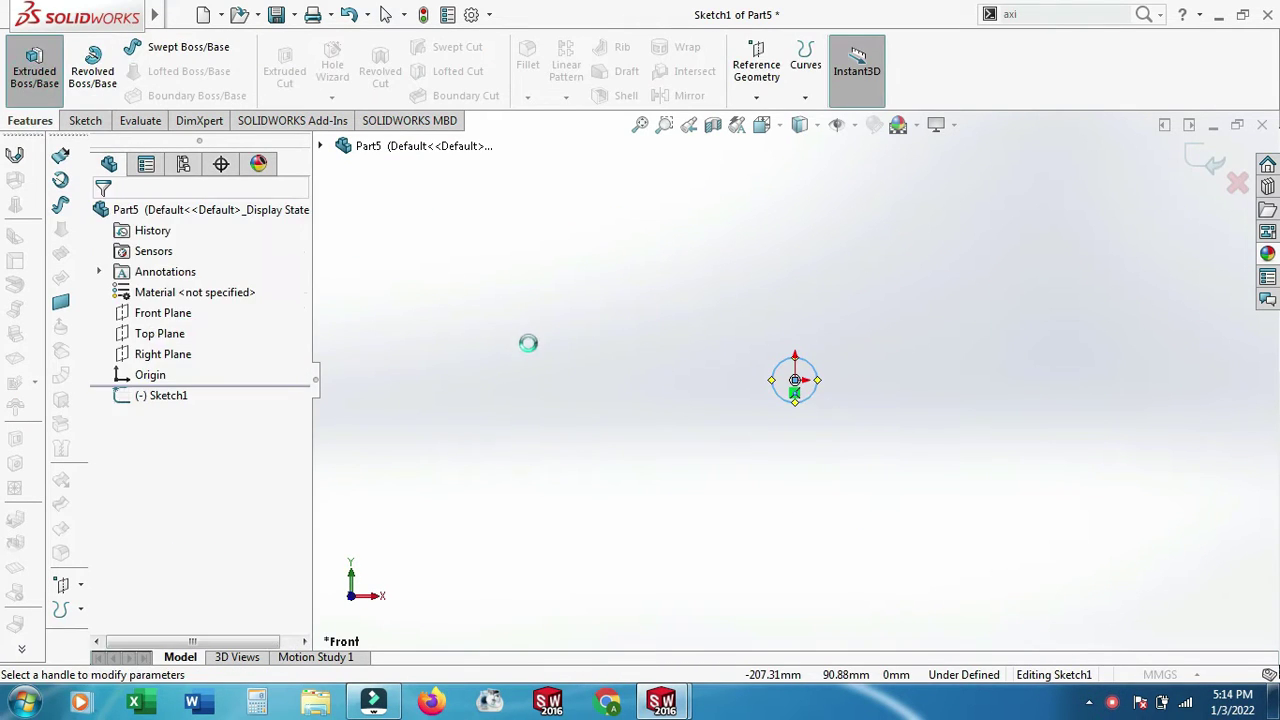
pyautogui.write('25')
pyautogui.press('Return')
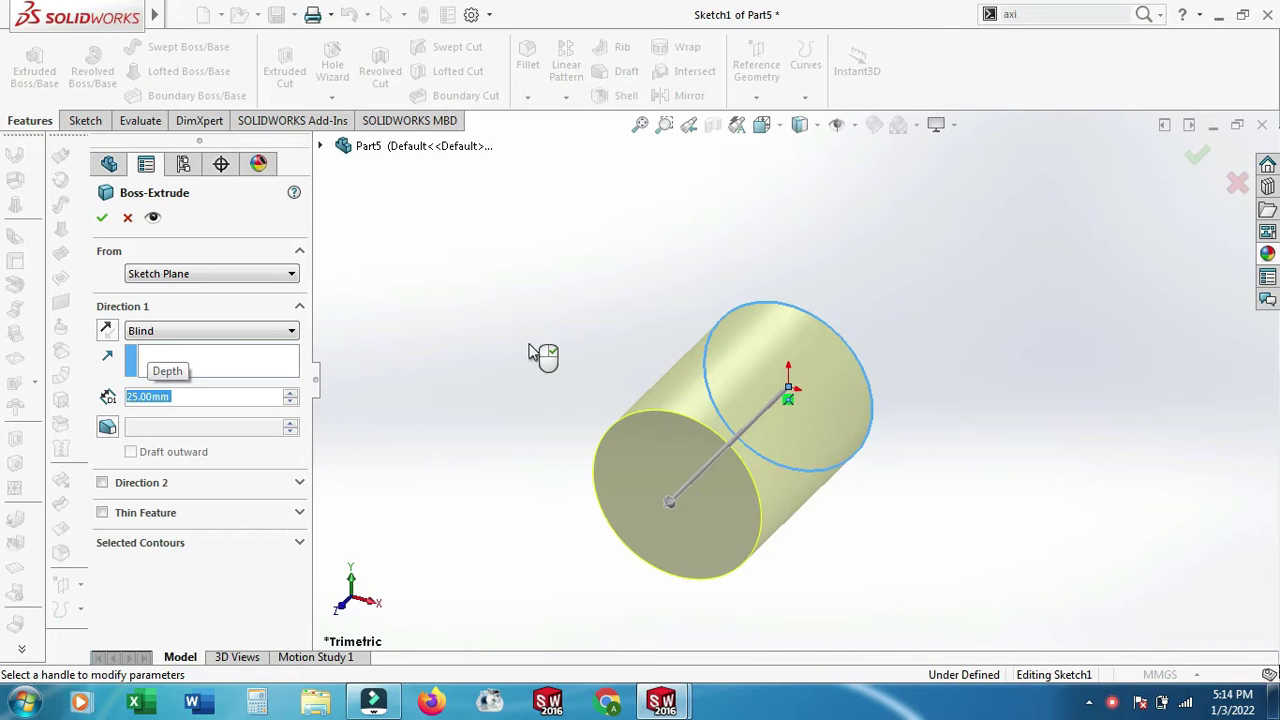
pyautogui.click(101, 220)
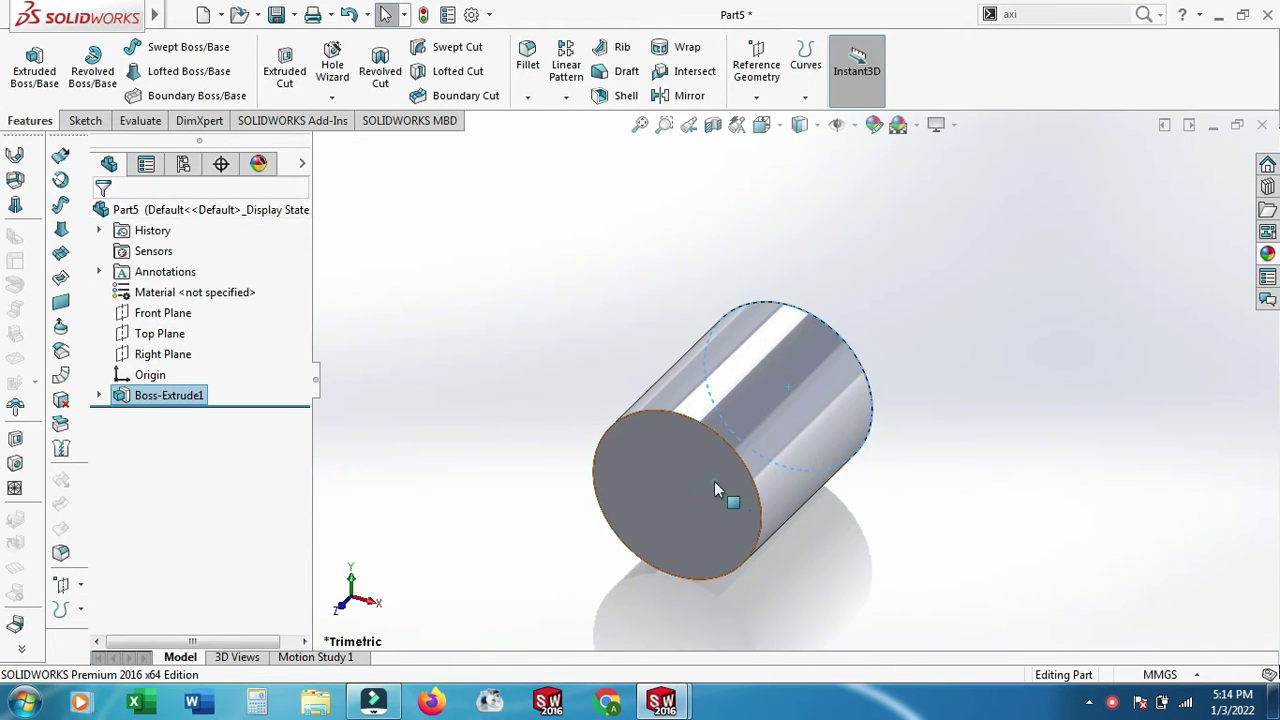
# - Extrude a large circle on the cylinder's front face into a 2 mm disc flange
pyautogui.click(714, 481)
pyautogui.click(781, 430)
pyautogui.click(160, 47)
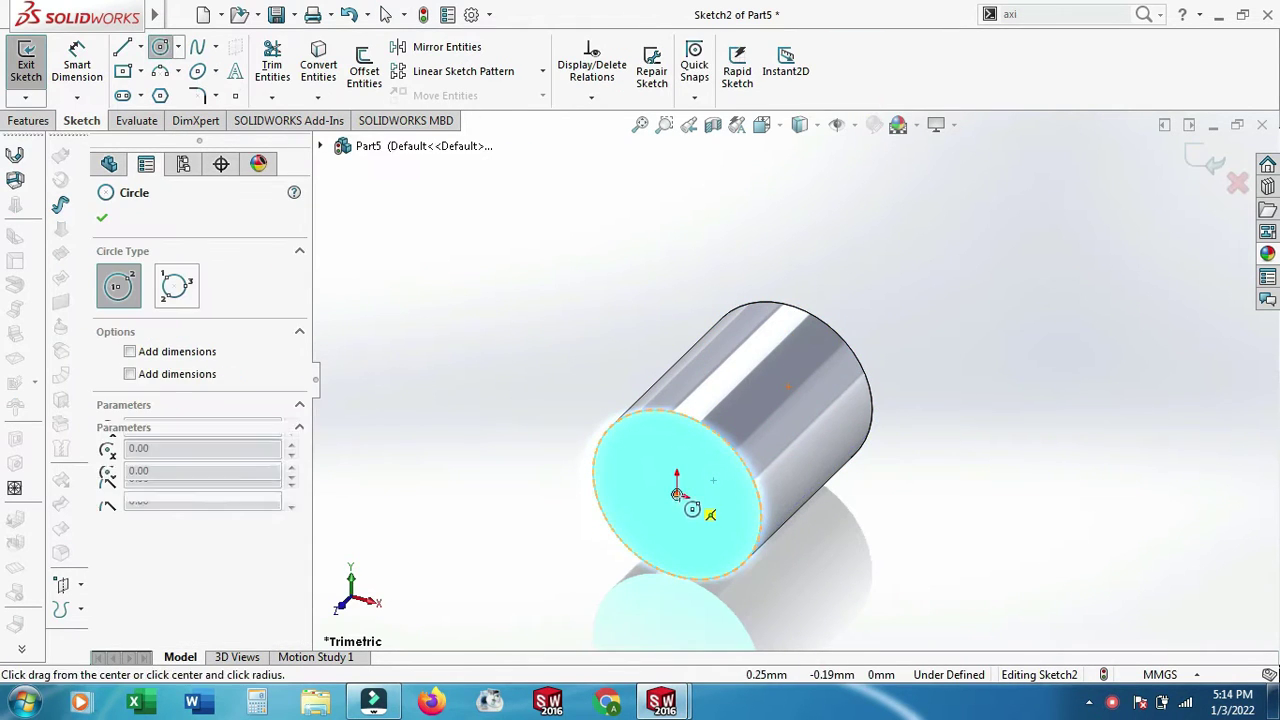
pyautogui.click(677, 490)
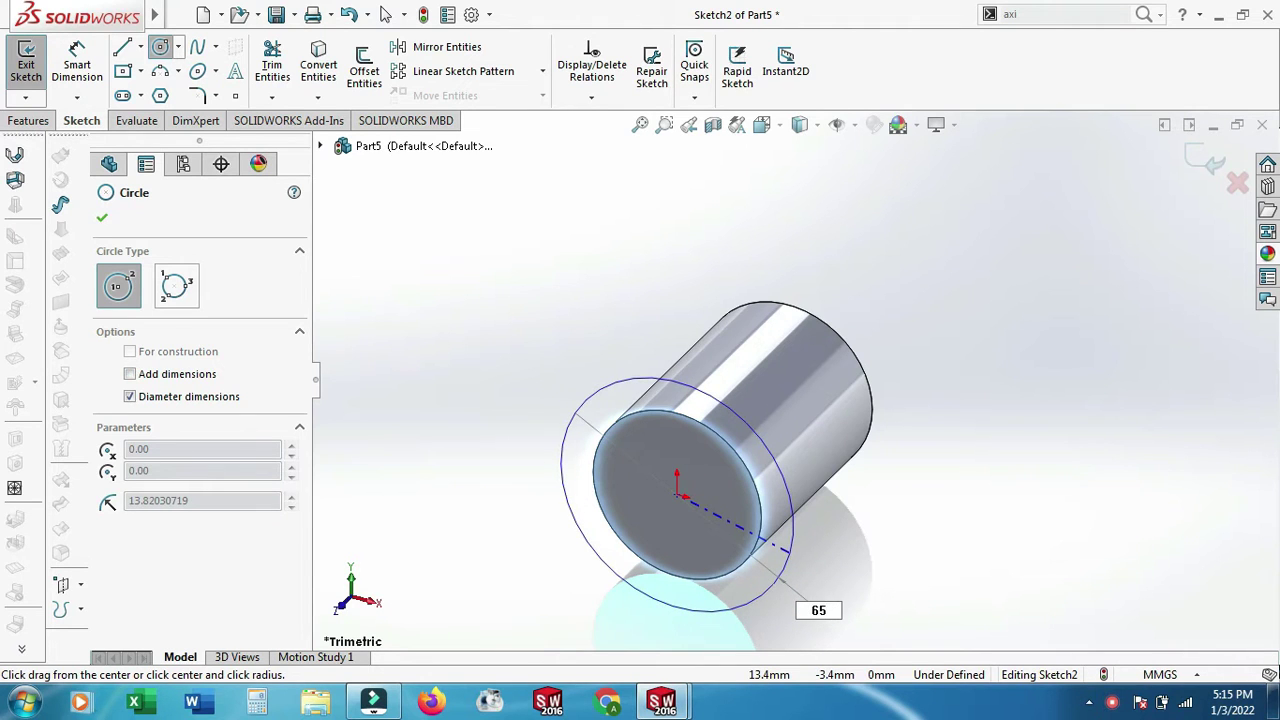
pyautogui.click(945, 625)
pyautogui.rightClick(28, 118)
pyautogui.click(30, 118)
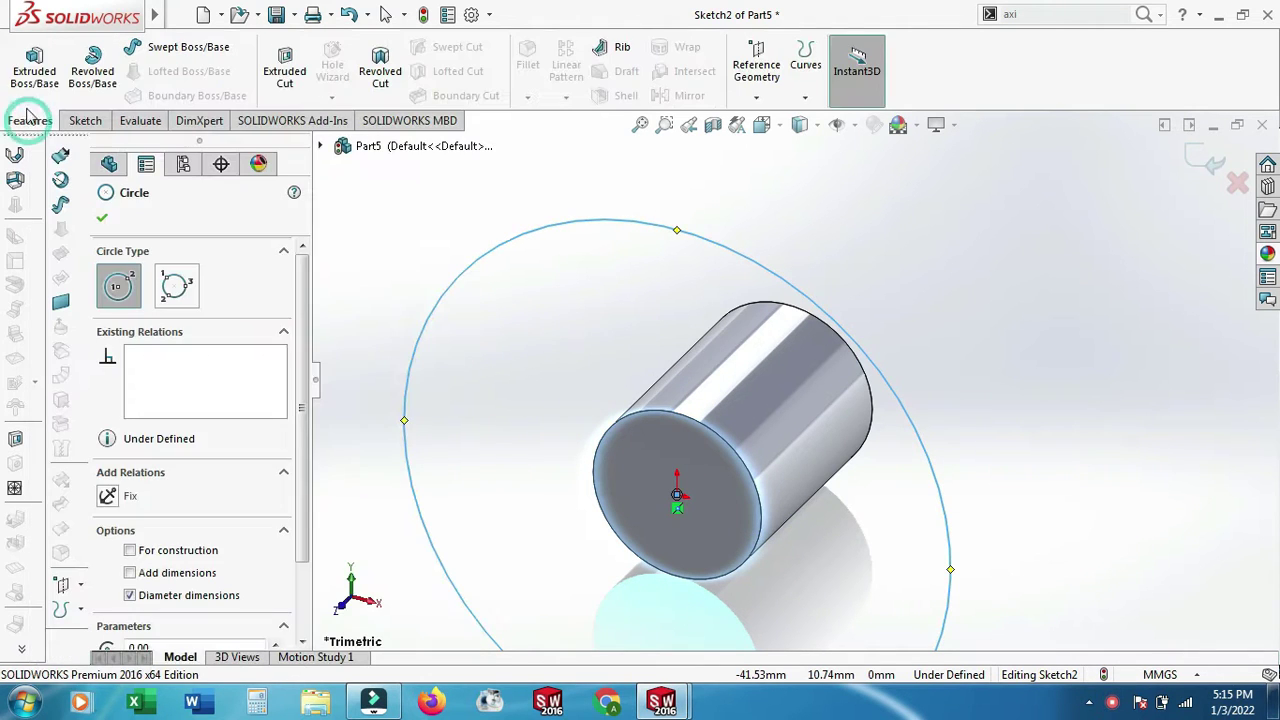
pyautogui.click(38, 70)
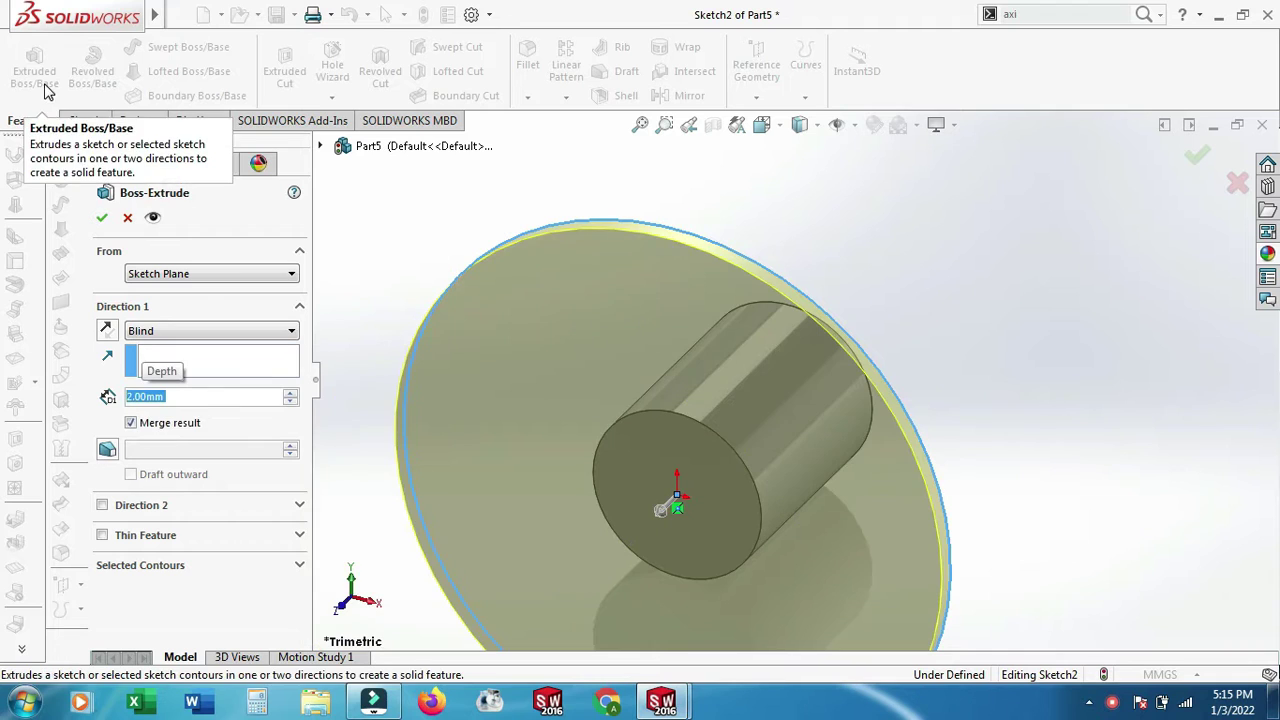
pyautogui.click(102, 217)
pyautogui.click(620, 308)
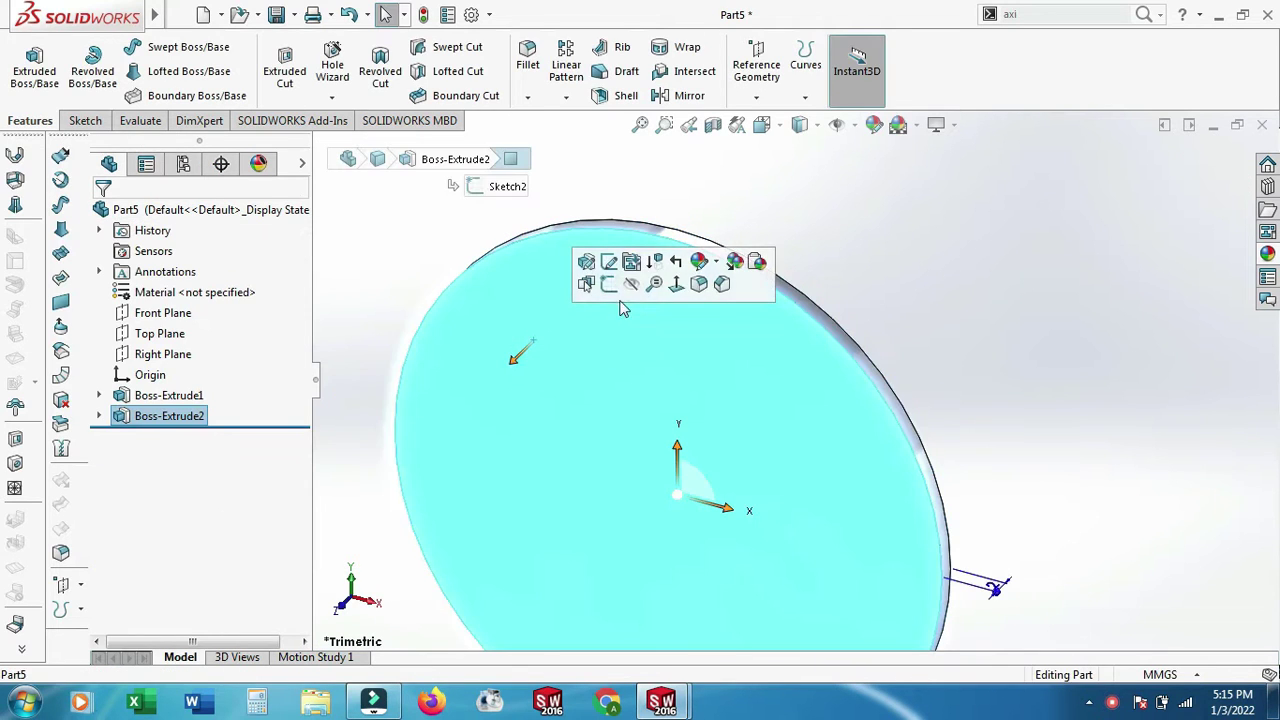
pyautogui.click(608, 284)
# - Extrude a 30 mm origin circle on the disc into a 15 mm boss
pyautogui.click(160, 47)
pyautogui.click(669, 503)
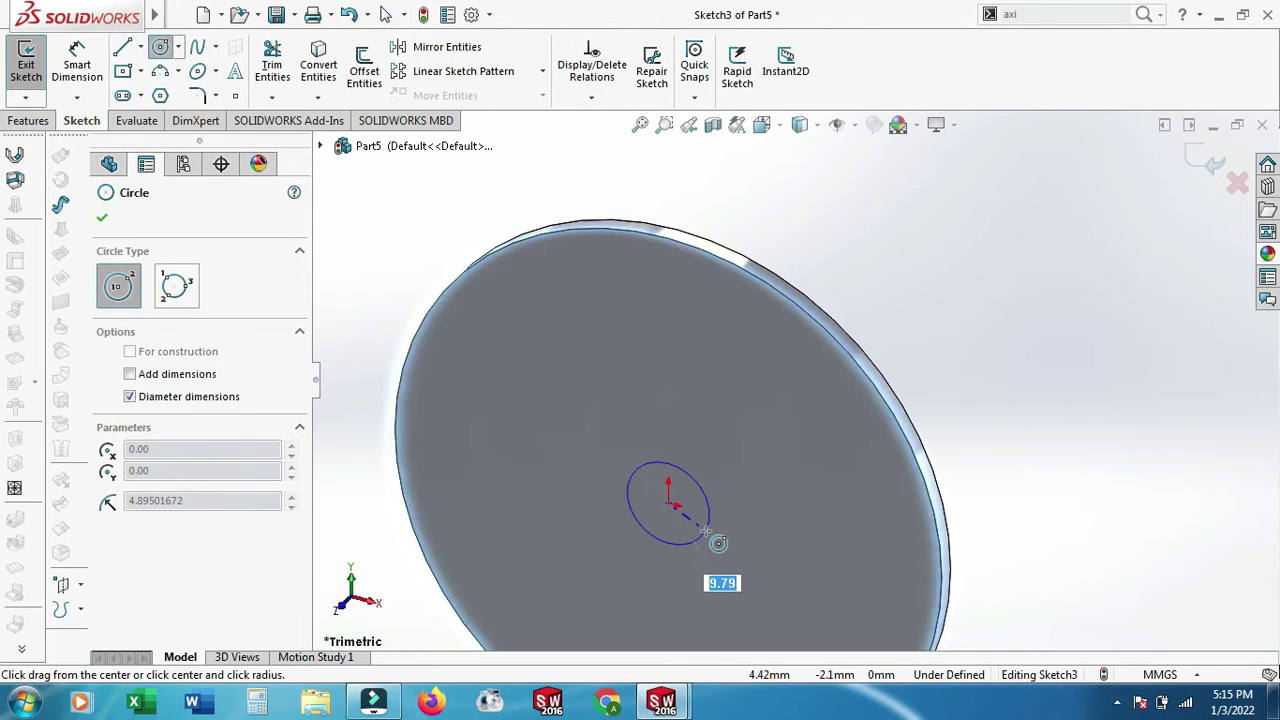
pyautogui.press('Return')
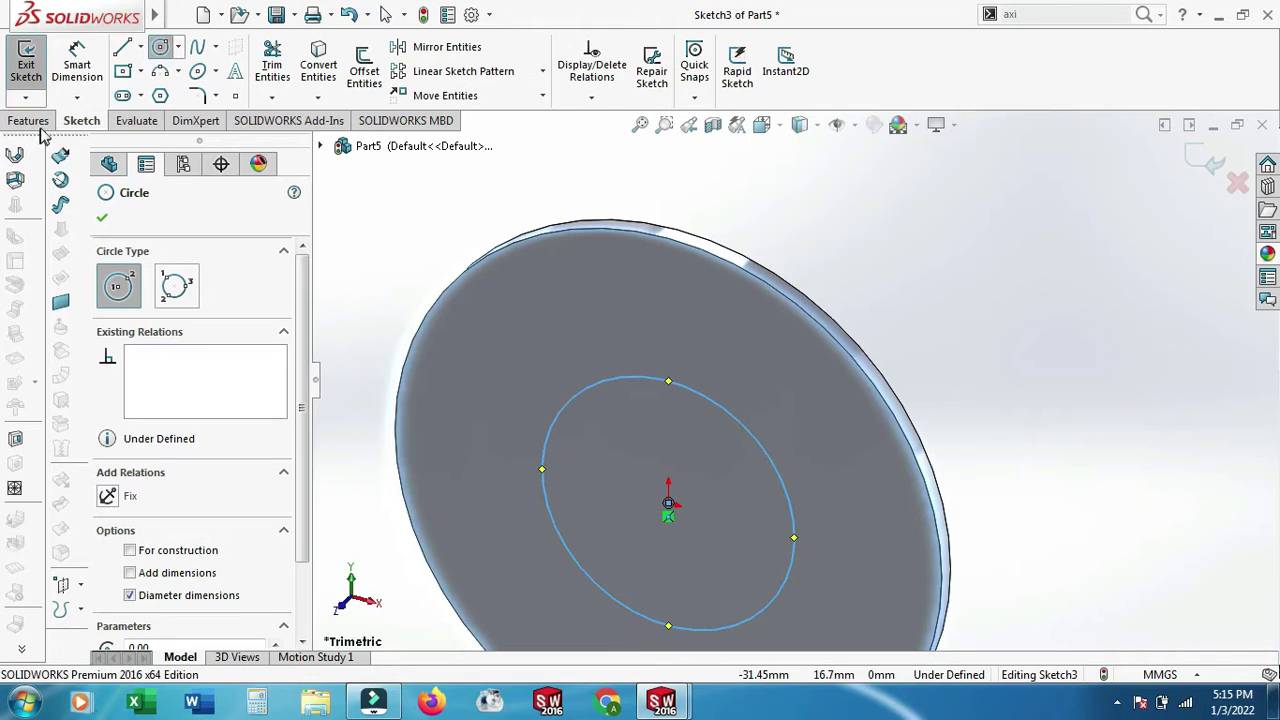
pyautogui.click(28, 120)
pyautogui.click(34, 68)
pyautogui.write('15.00mm')
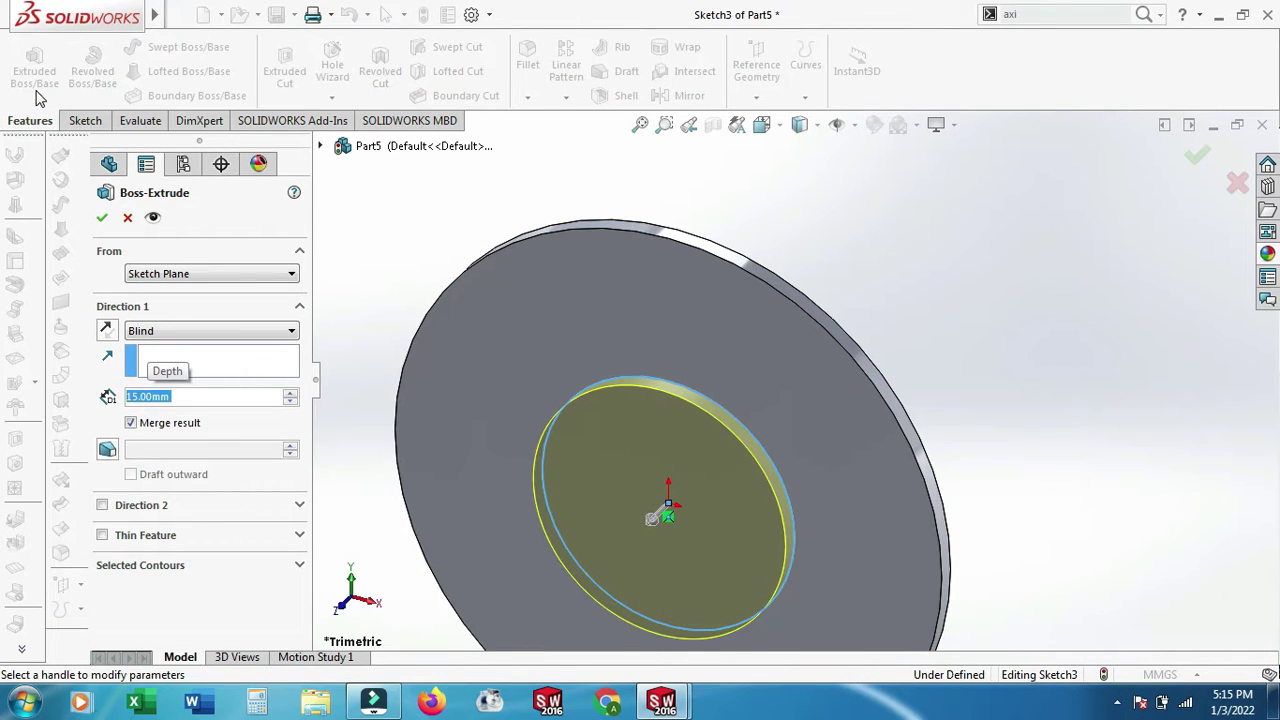
pyautogui.click(102, 219)
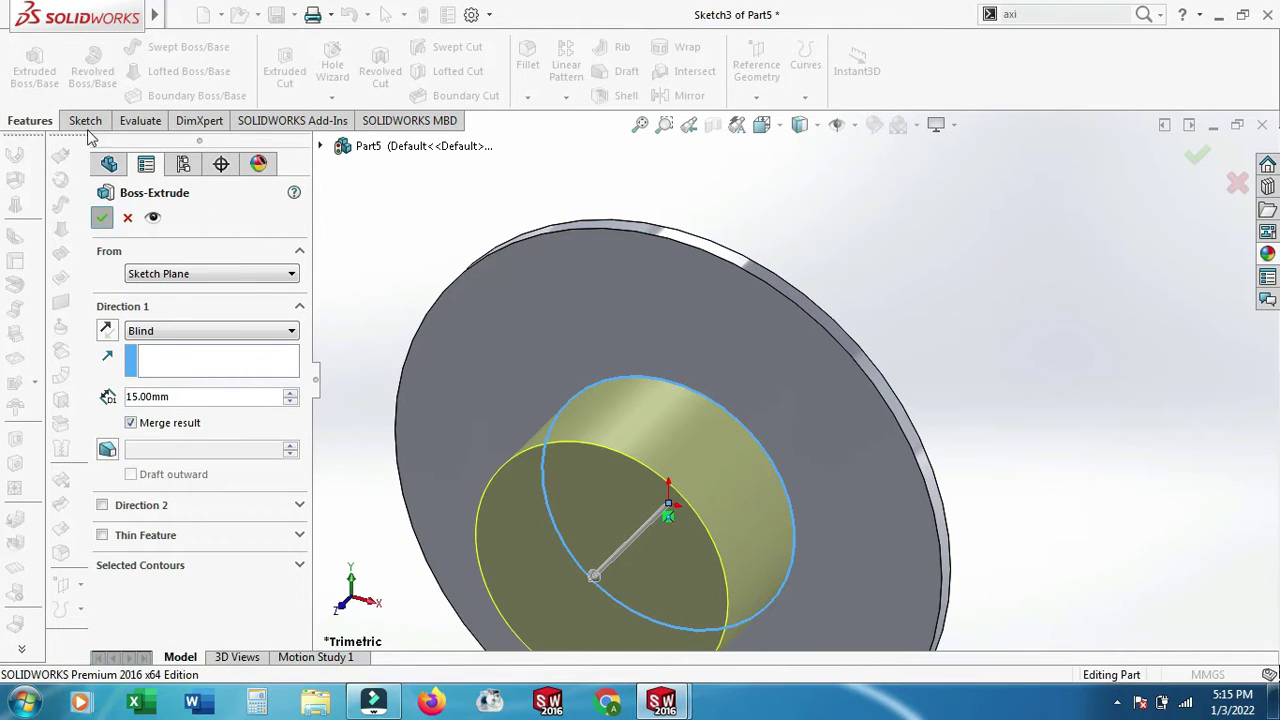
# - Hollow the boss with a 15 mm cut of a slightly smaller circle
pyautogui.click(606, 482)
pyautogui.click(620, 462)
pyautogui.click(160, 47)
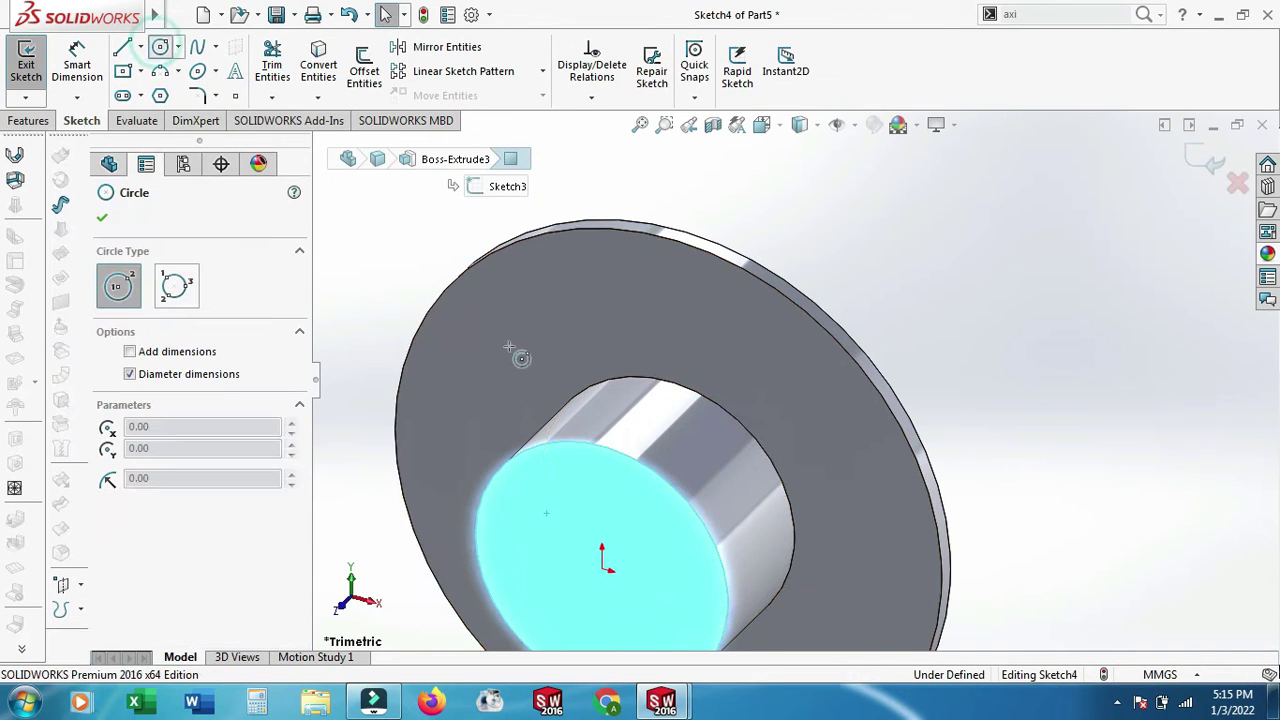
pyautogui.click(602, 568)
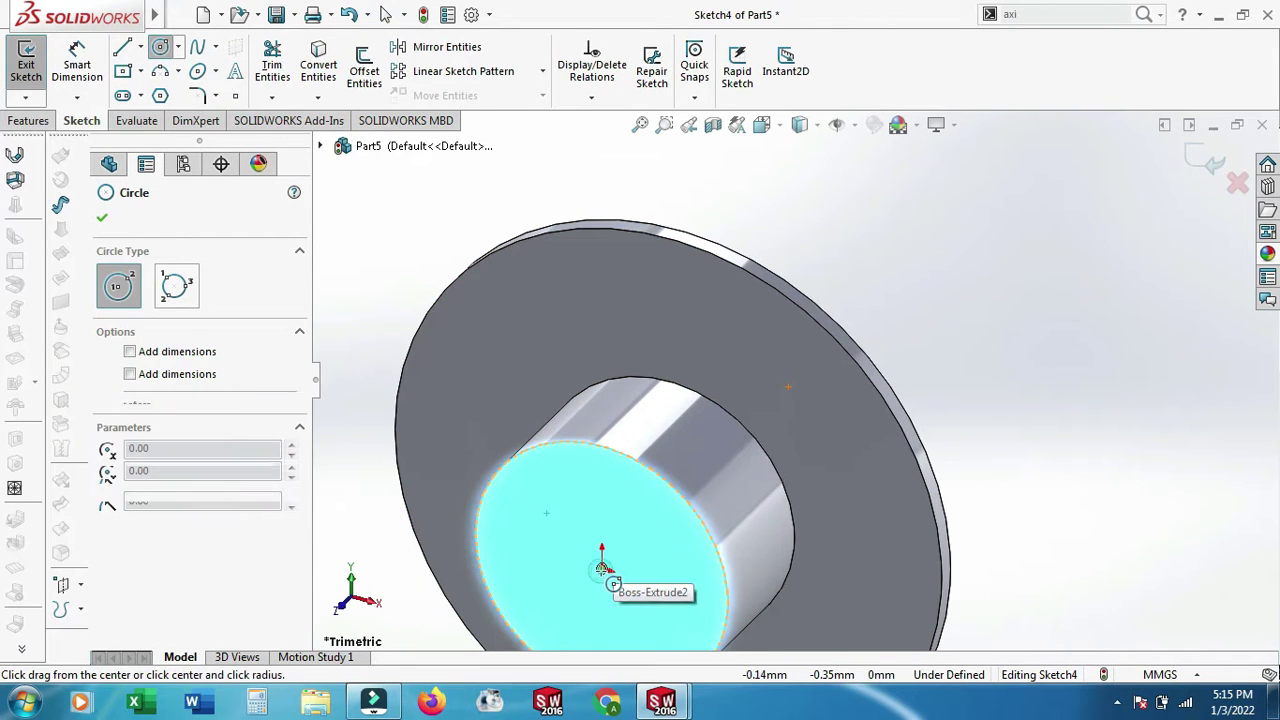
pyautogui.click(647, 595)
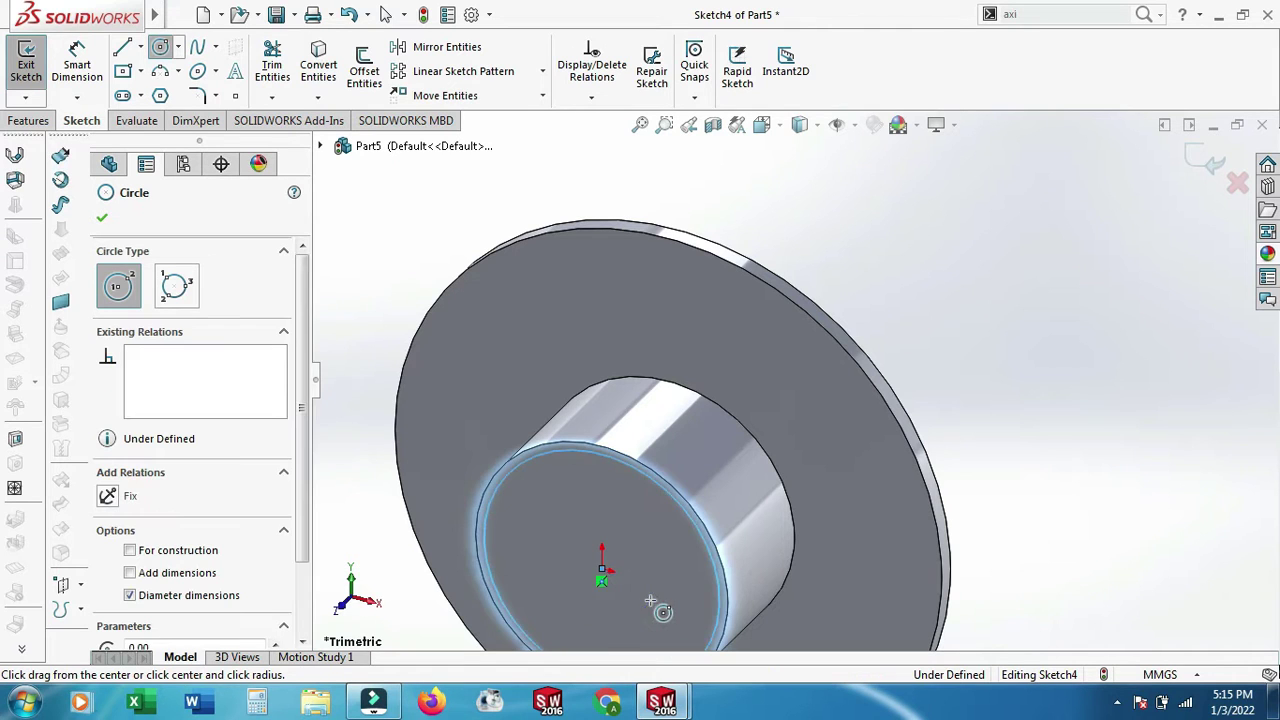
pyautogui.click(30, 120)
pyautogui.click(285, 70)
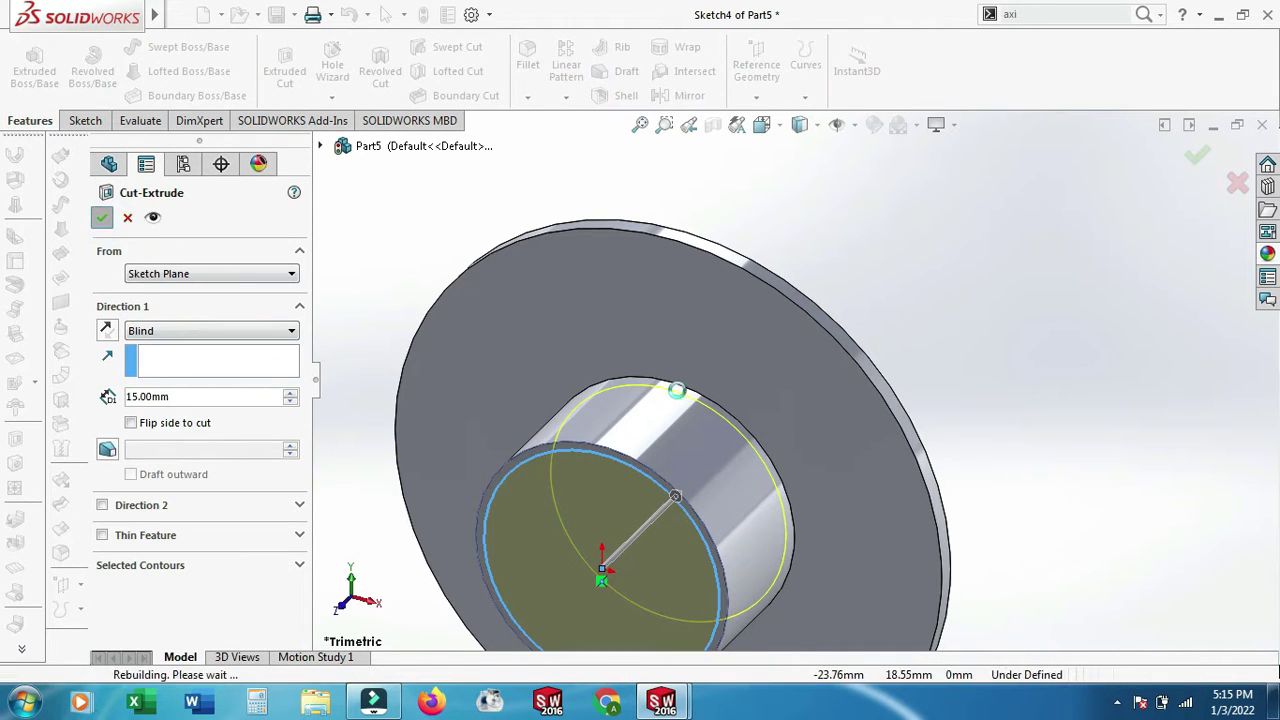
pyautogui.press('Return')
pyautogui.click(661, 496)
# - Cut a centred 16 mm bore 35 mm deep through the shaft as Cut-Extrude2
pyautogui.click(728, 437)
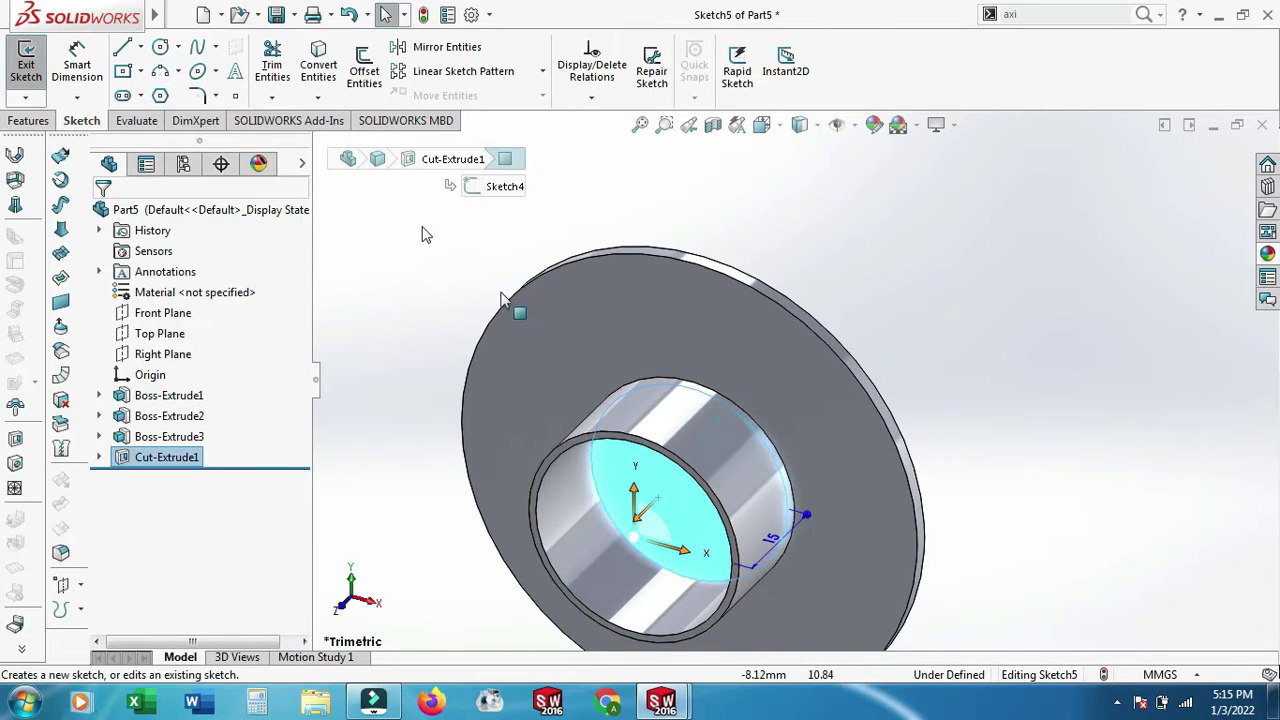
pyautogui.click(160, 47)
pyautogui.click(691, 484)
pyautogui.write('16')
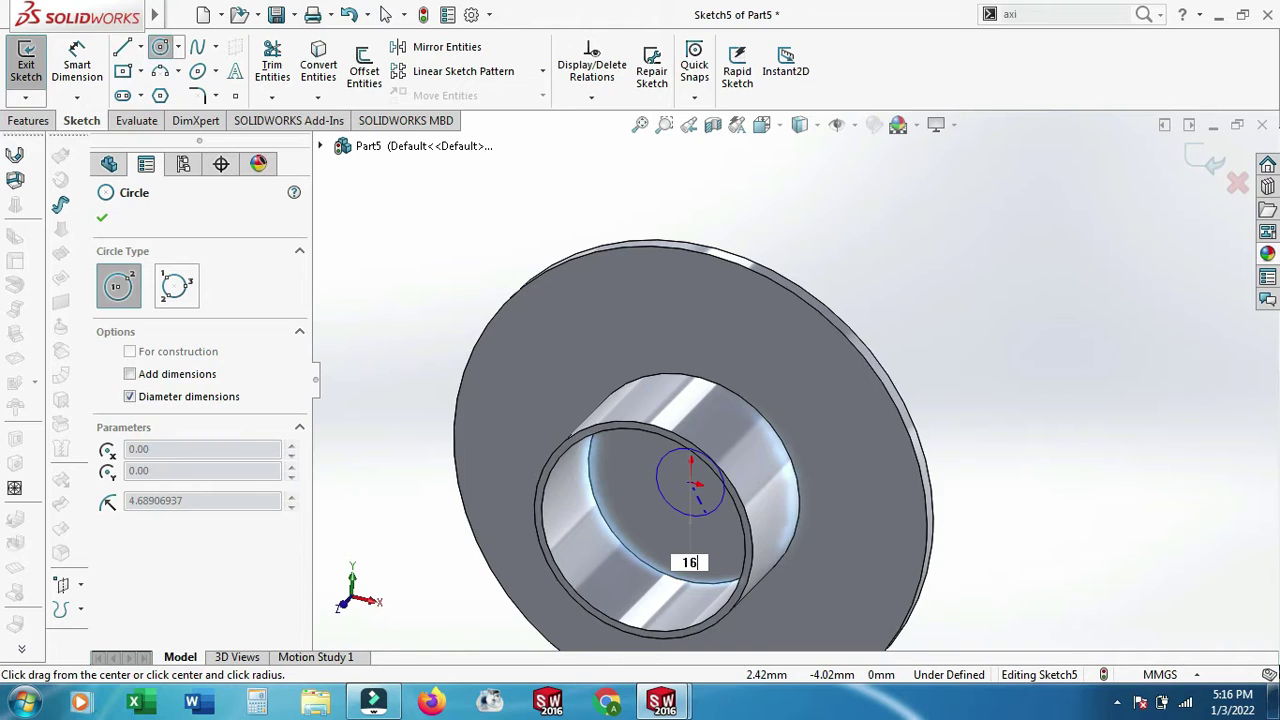
pyautogui.press('Return')
pyautogui.click(29, 120)
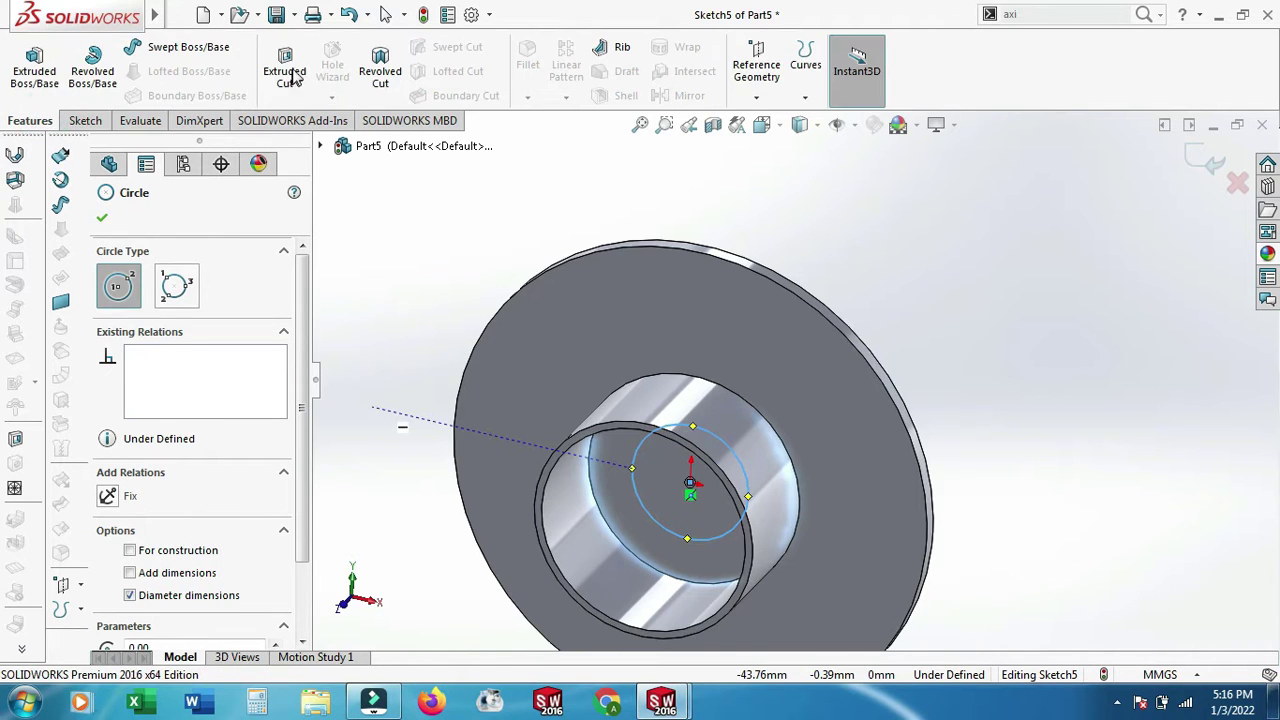
pyautogui.click(284, 70)
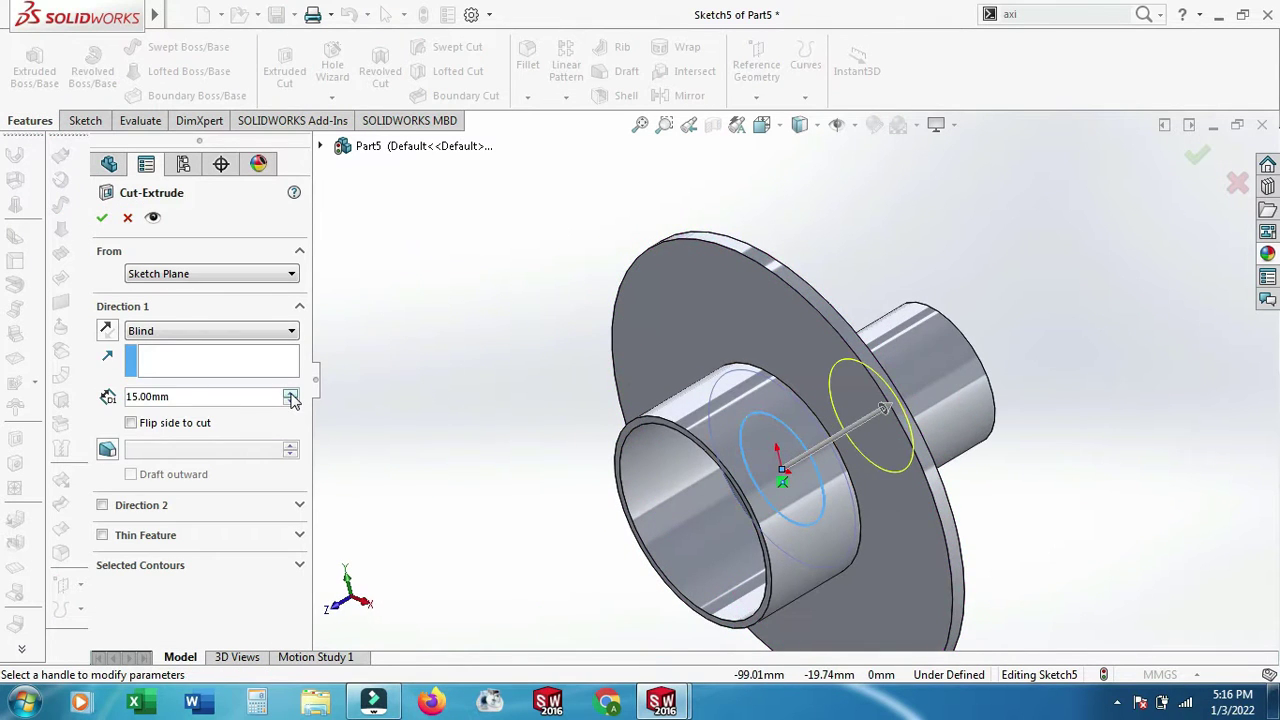
pyautogui.click(289, 393)
pyautogui.click(104, 219)
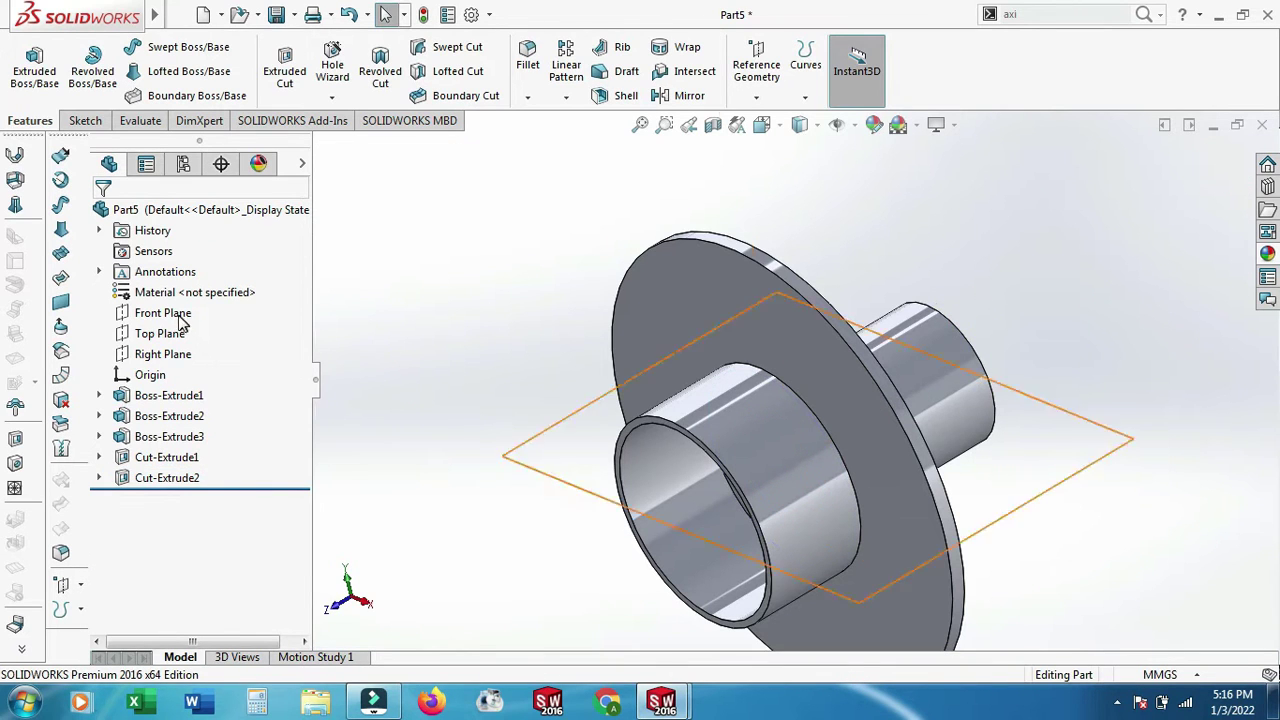
# - Mirror Boss-Extrude1–3 and Cut-Extrude1–2 across the Front Plane as Mirror1
pyautogui.click(180, 318)
pyautogui.click(263, 288)
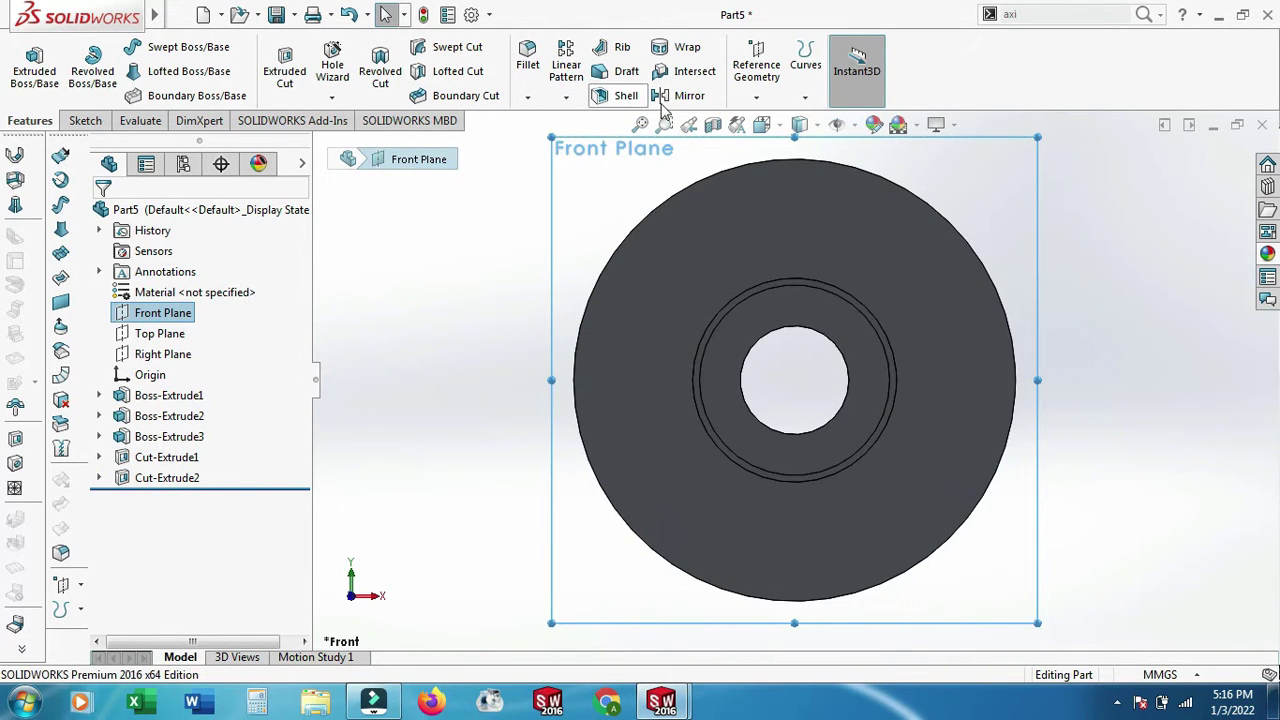
pyautogui.click(682, 95)
pyautogui.click(758, 215)
pyautogui.moveTo(890, 320); pyautogui.dragTo(778, 381, button='middle')
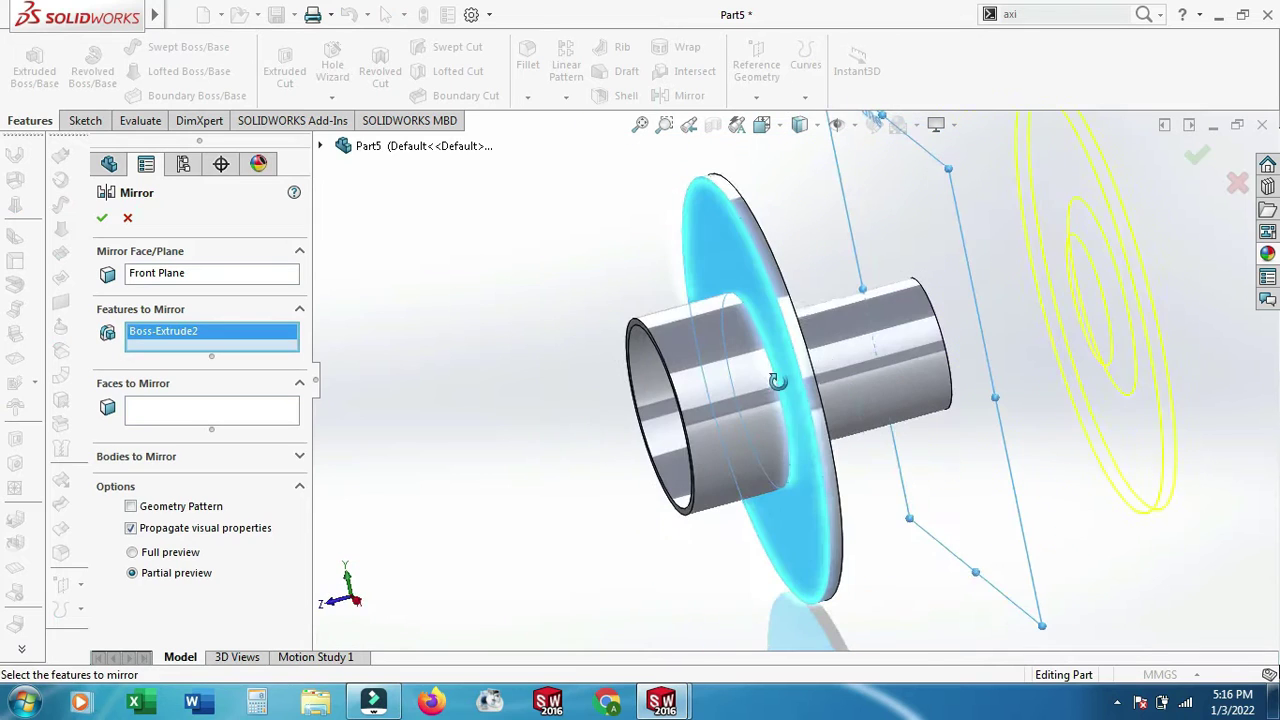
pyautogui.click(843, 357)
pyautogui.click(723, 374)
pyautogui.click(660, 418)
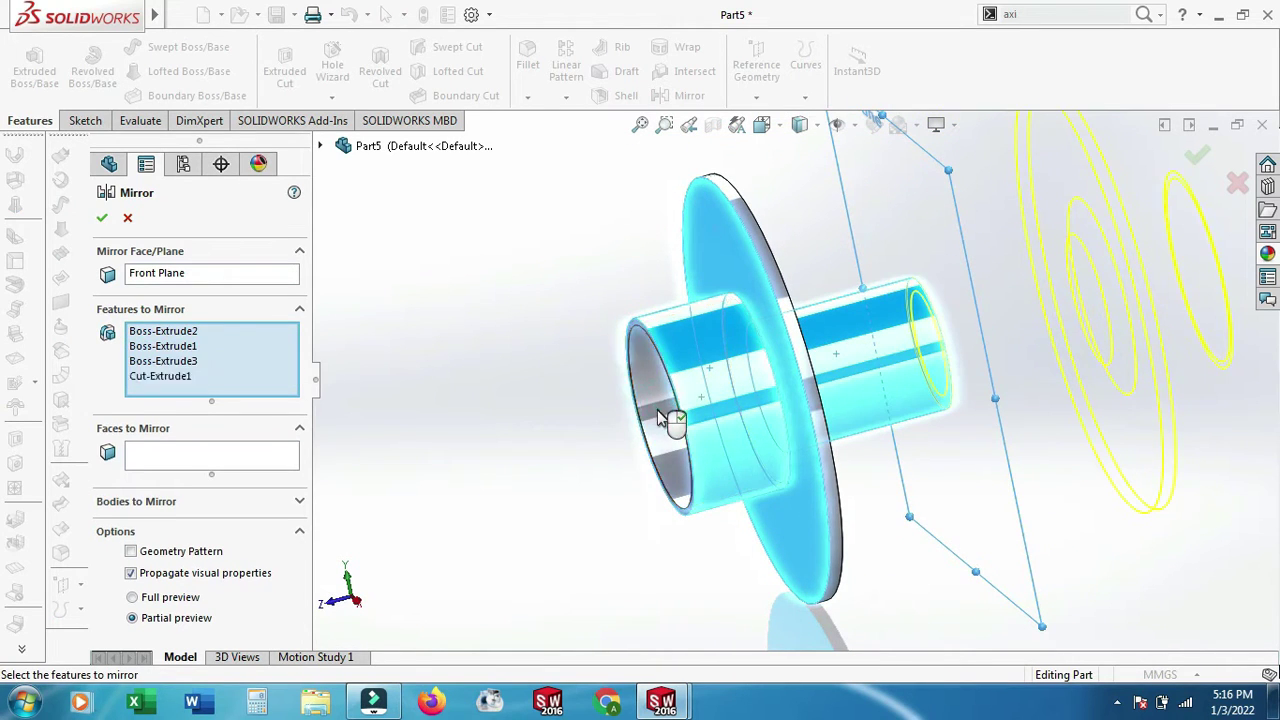
pyautogui.moveTo(660, 418)
pyautogui.mouseDown(button='middle')
pyautogui.moveTo(785, 434)
pyautogui.moveTo(898, 353)
pyautogui.mouseUp(button='middle')
pyautogui.click(905, 355)
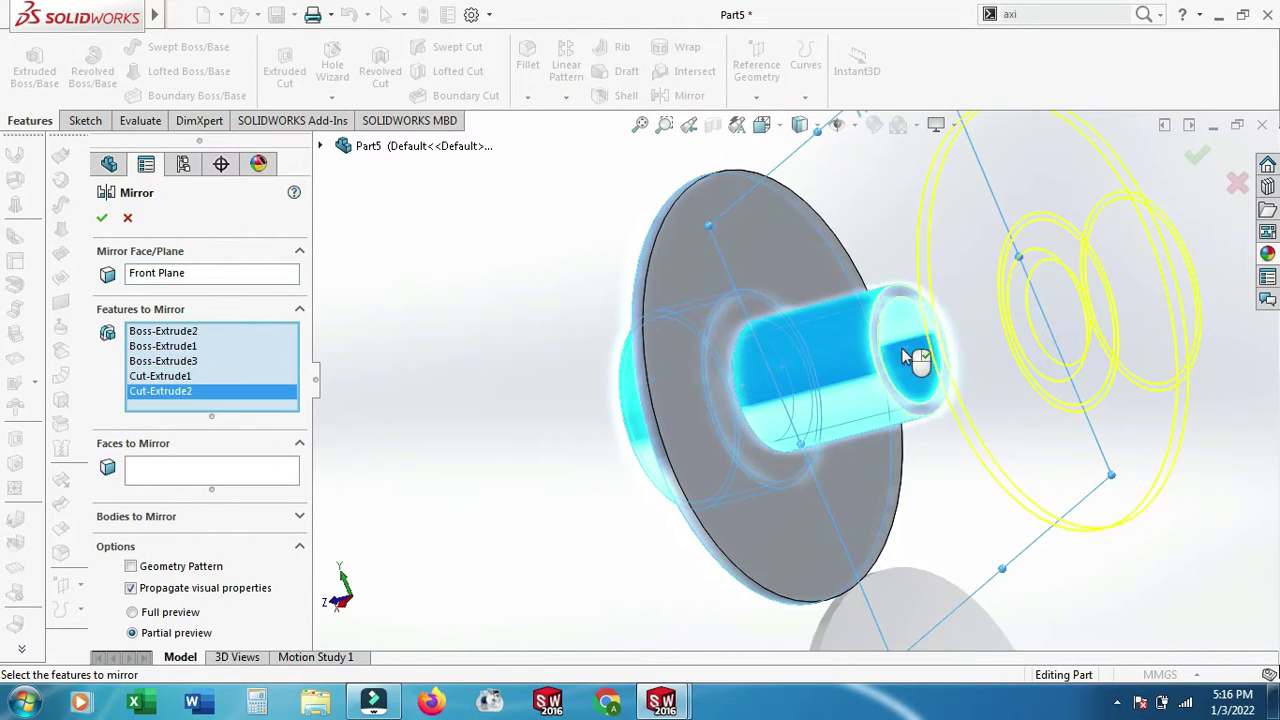
pyautogui.click(101, 226)
pyautogui.moveTo(535, 325); pyautogui.dragTo(743, 350, button='middle')
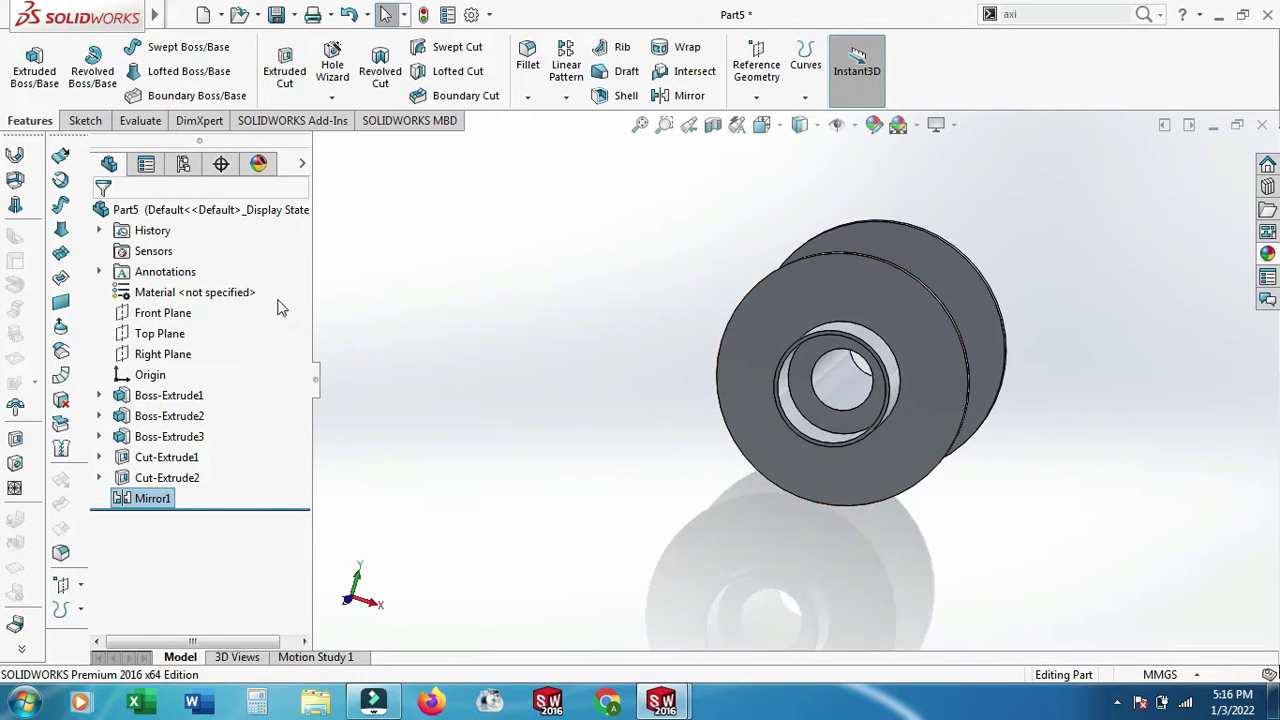
pyautogui.click(165, 313)
# - Sketch a small hole circle on the Front Plane near the flange's top edge
pyautogui.click(266, 288)
pyautogui.click(449, 298)
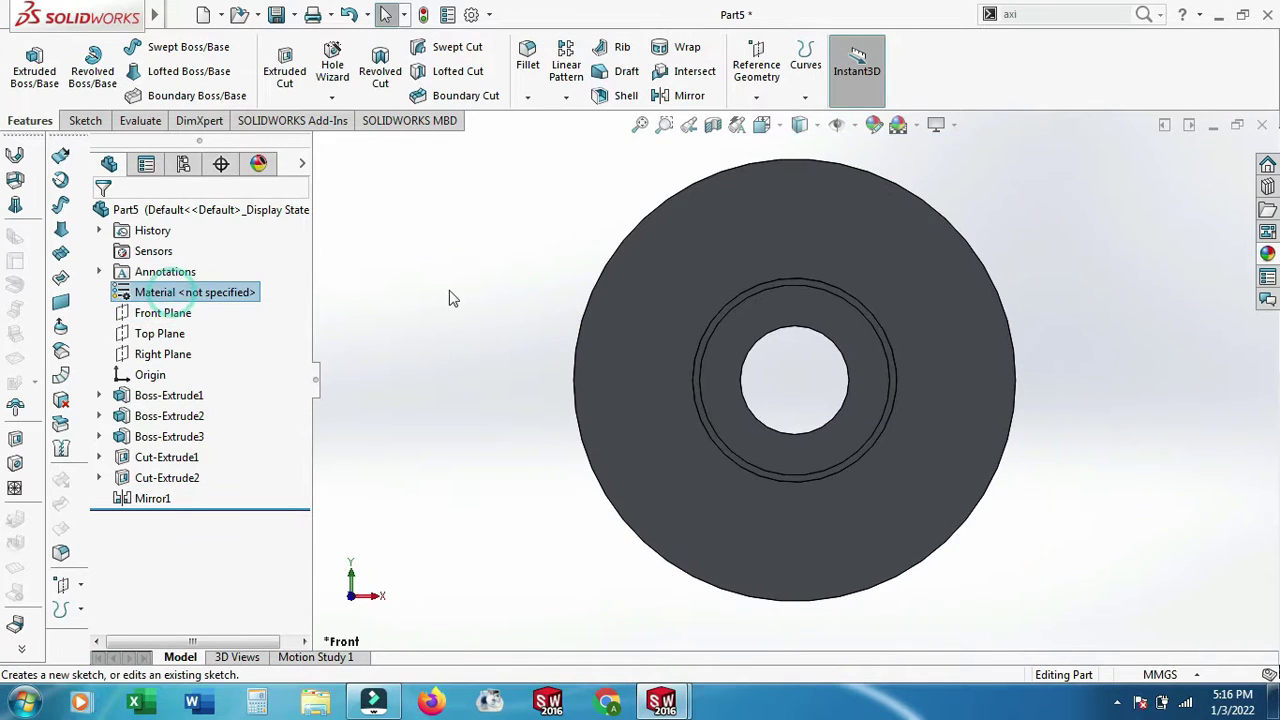
pyautogui.click(160, 313)
pyautogui.click(149, 286)
pyautogui.click(845, 200)
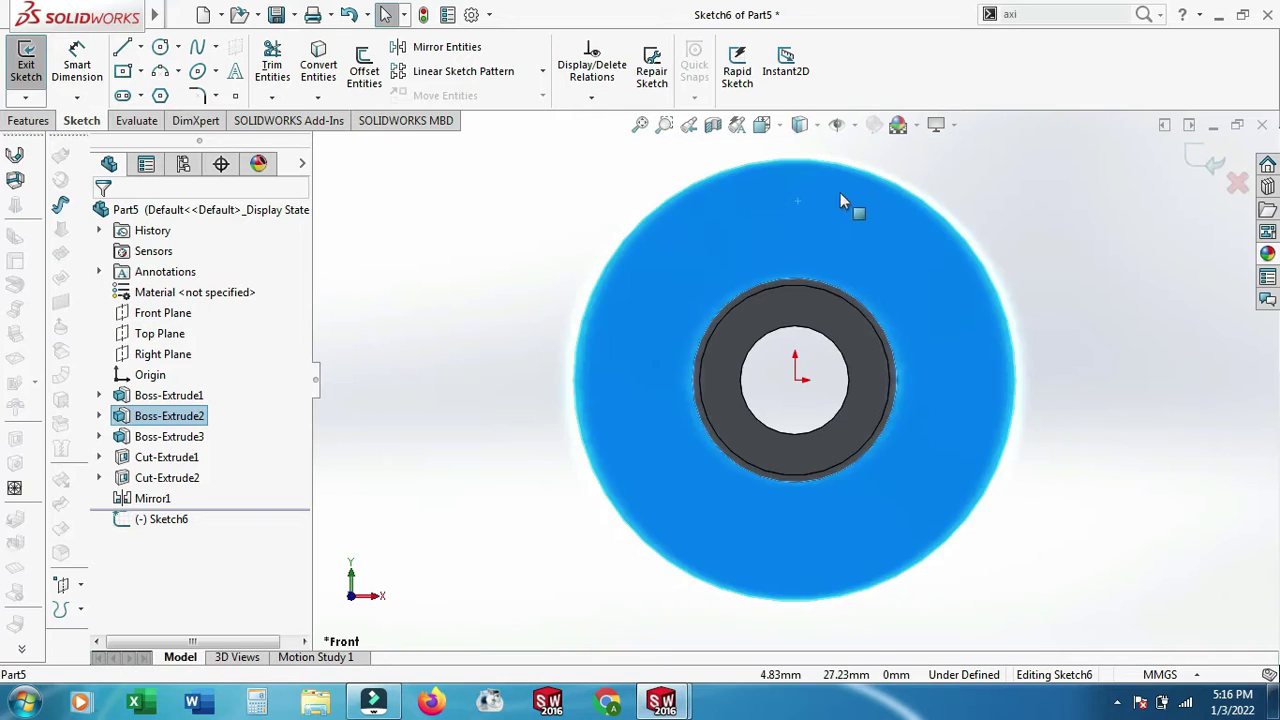
pyautogui.scroll(-2, 870, 205)
pyautogui.click(161, 50)
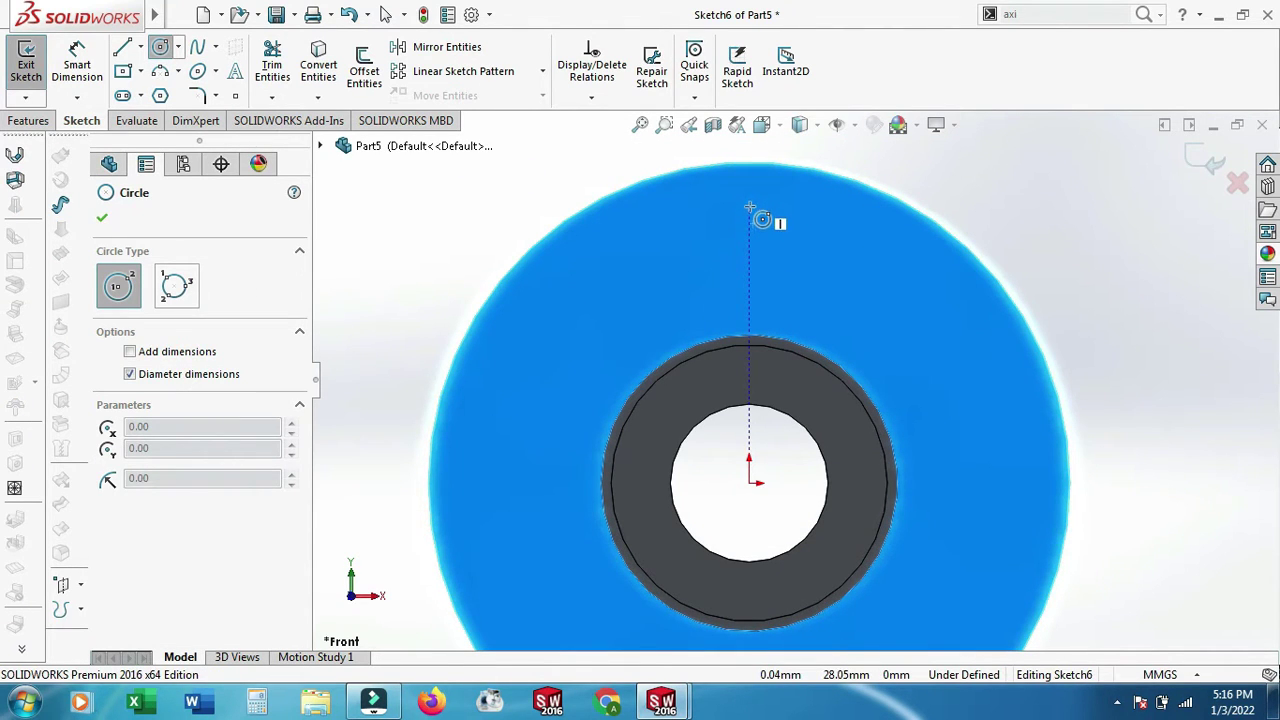
pyautogui.click(750, 207)
pyautogui.click(762, 217)
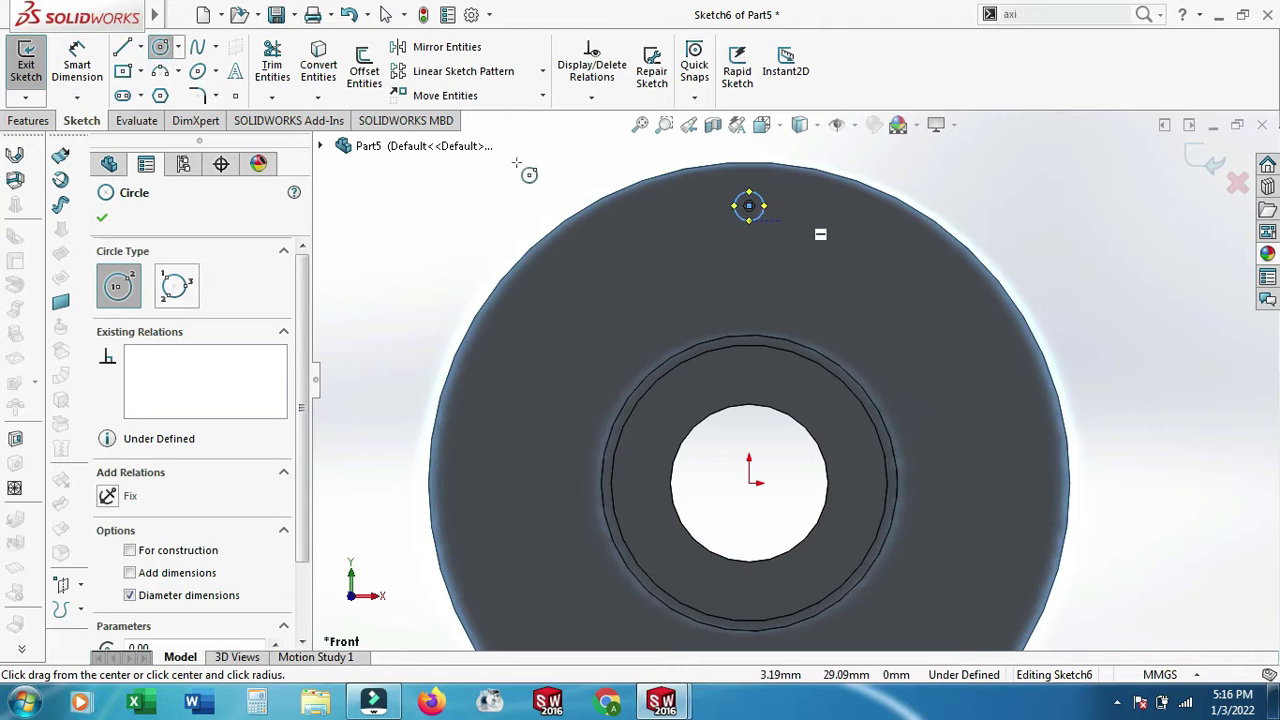
# - Cut the hole Blind 35 mm in both directions through both flanges
pyautogui.click(29, 120)
pyautogui.click(285, 68)
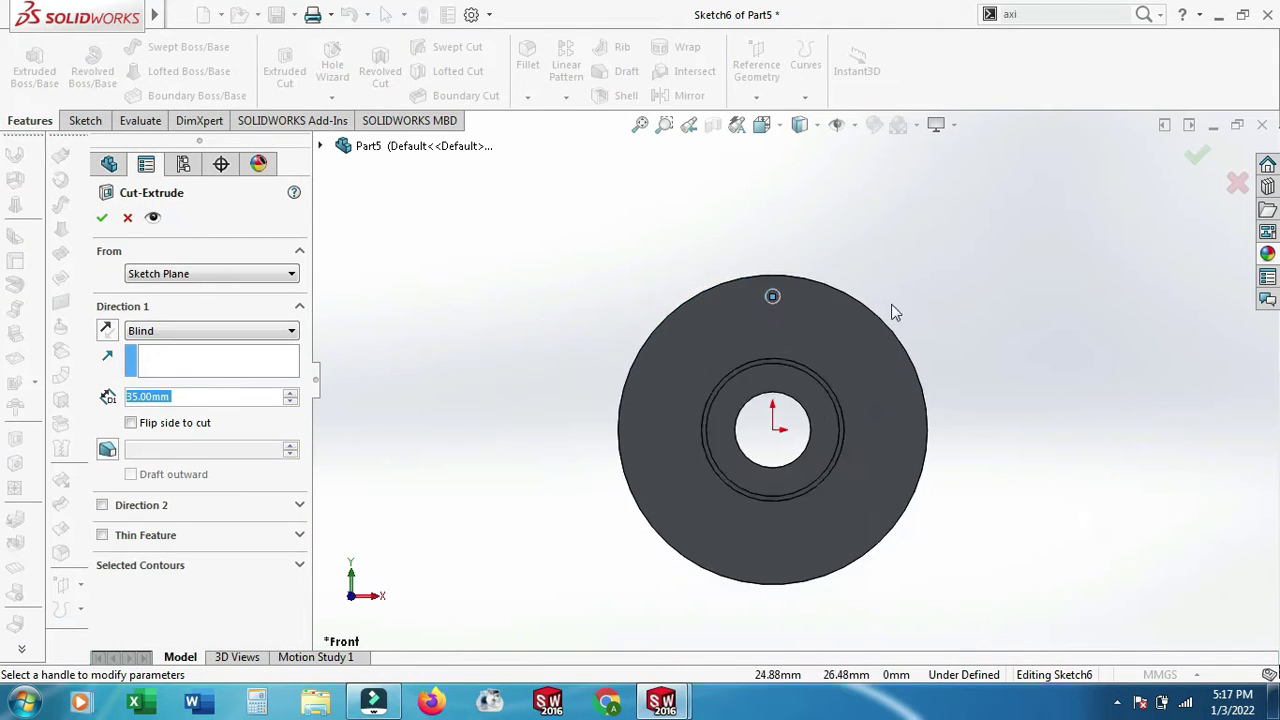
pyautogui.click(104, 506)
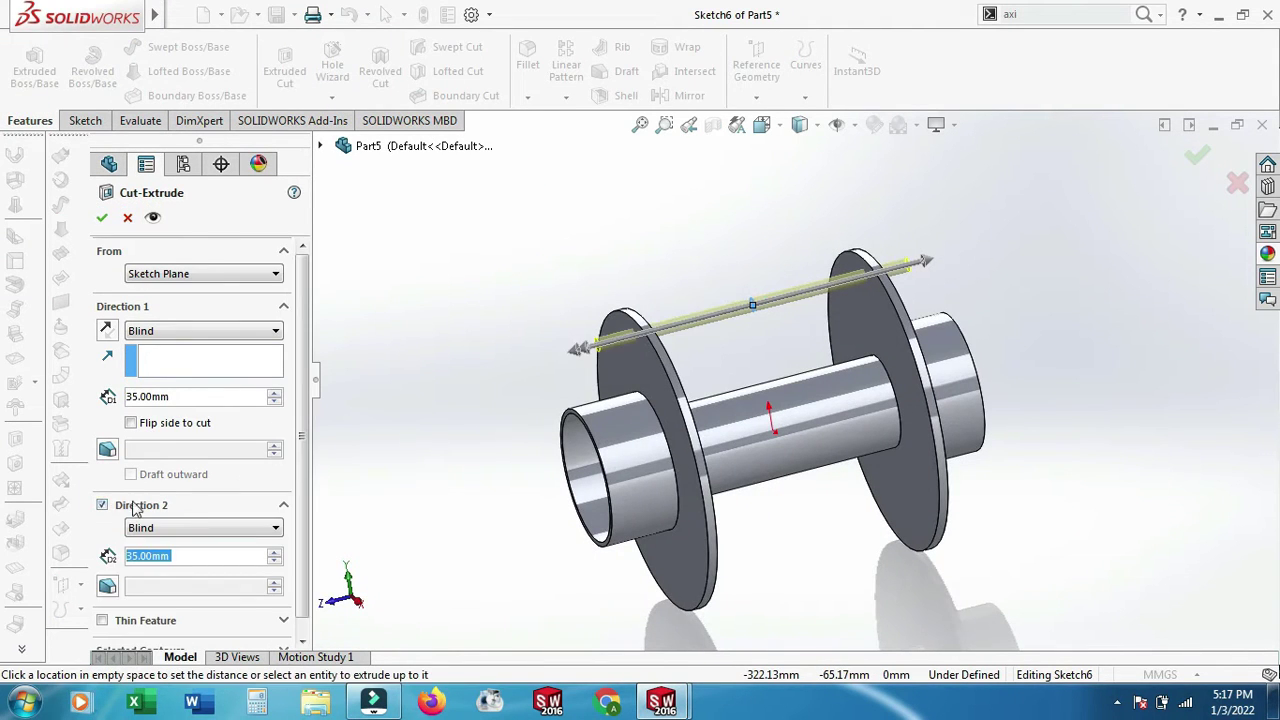
pyautogui.click(102, 219)
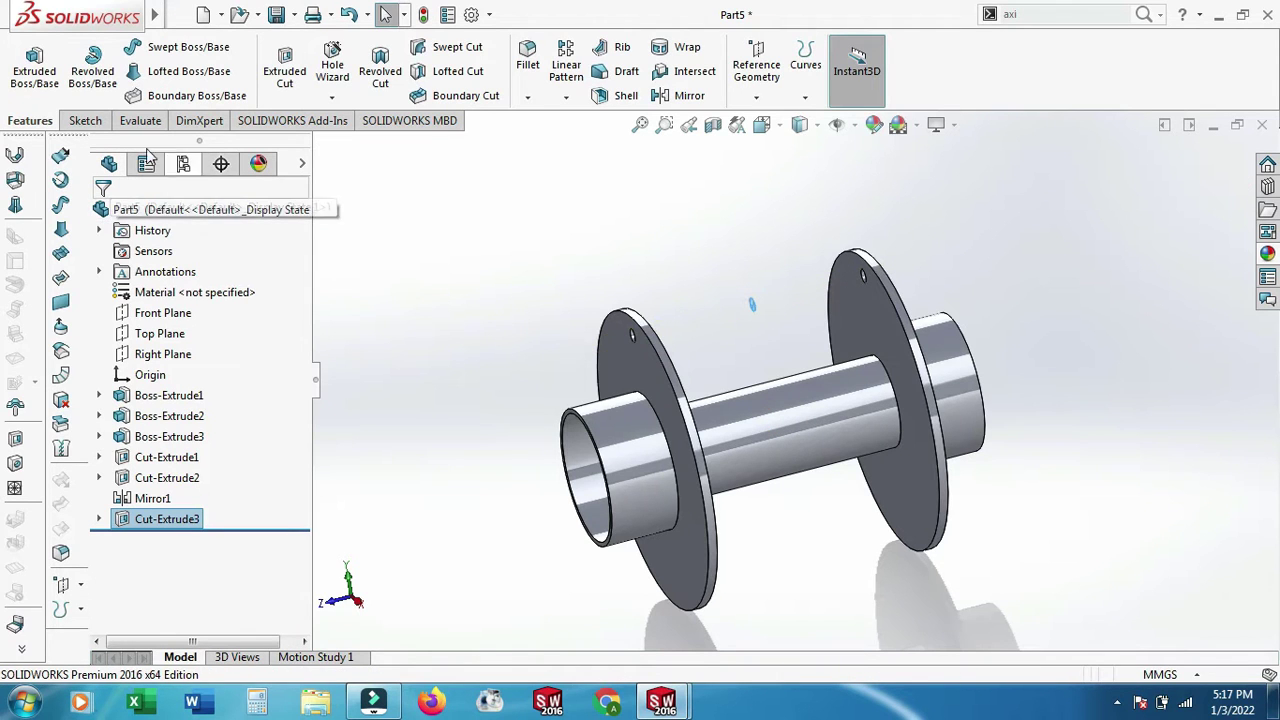
# - Circular-pattern the Cut-Extrude3 hole 22 times around the flange edge over 360°
pyautogui.click(566, 97)
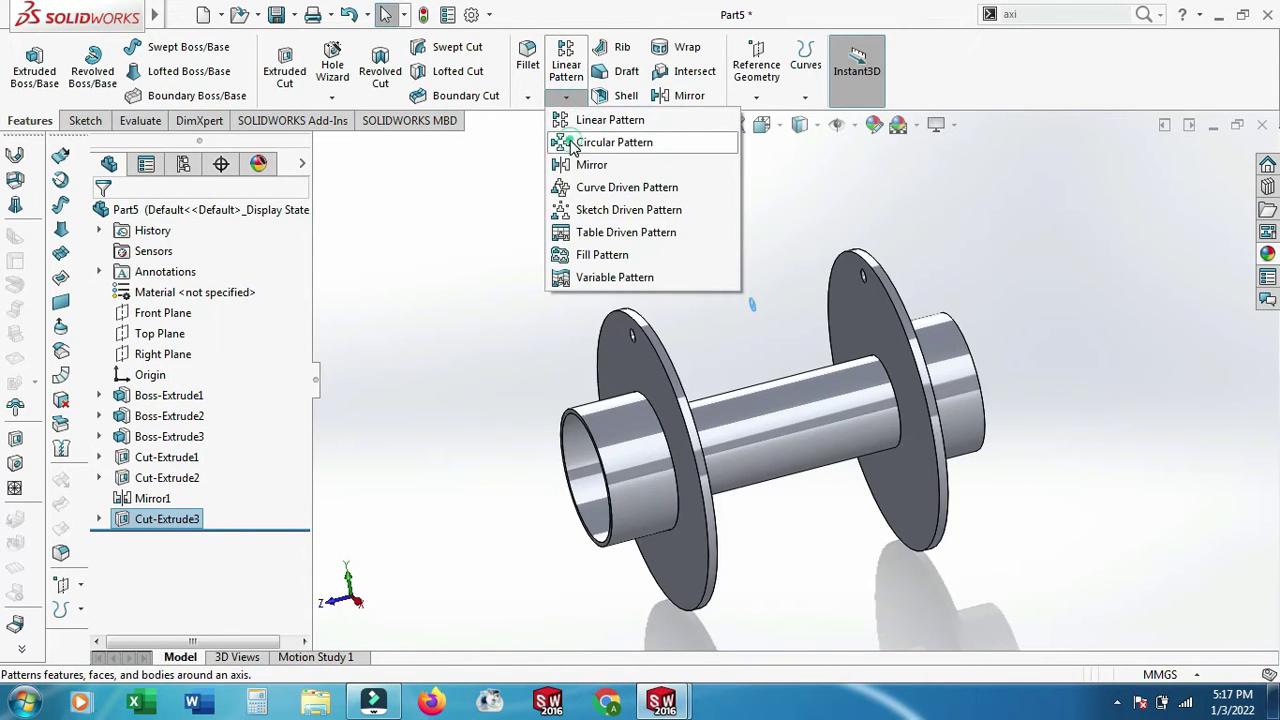
pyautogui.click(605, 140)
pyautogui.moveTo(458, 377); pyautogui.dragTo(374, 363, button='middle')
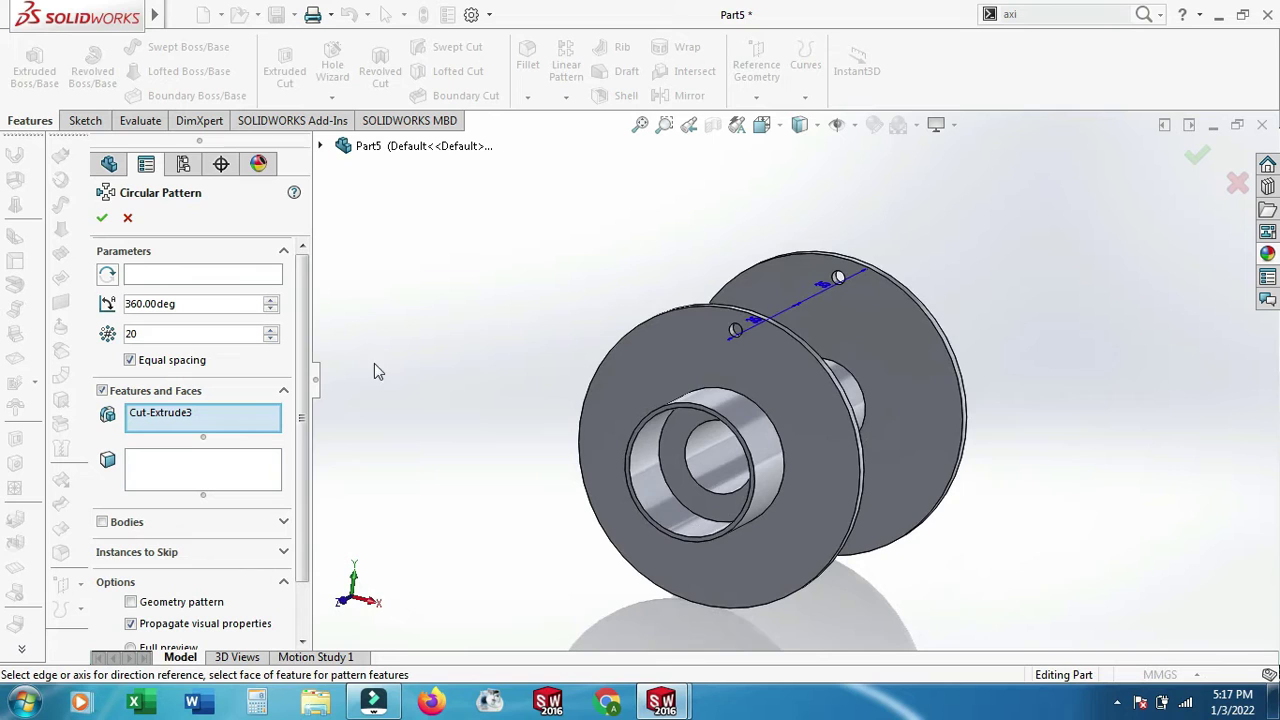
pyautogui.click(210, 275)
pyautogui.scroll(-3, 823, 395)
pyautogui.click(853, 402)
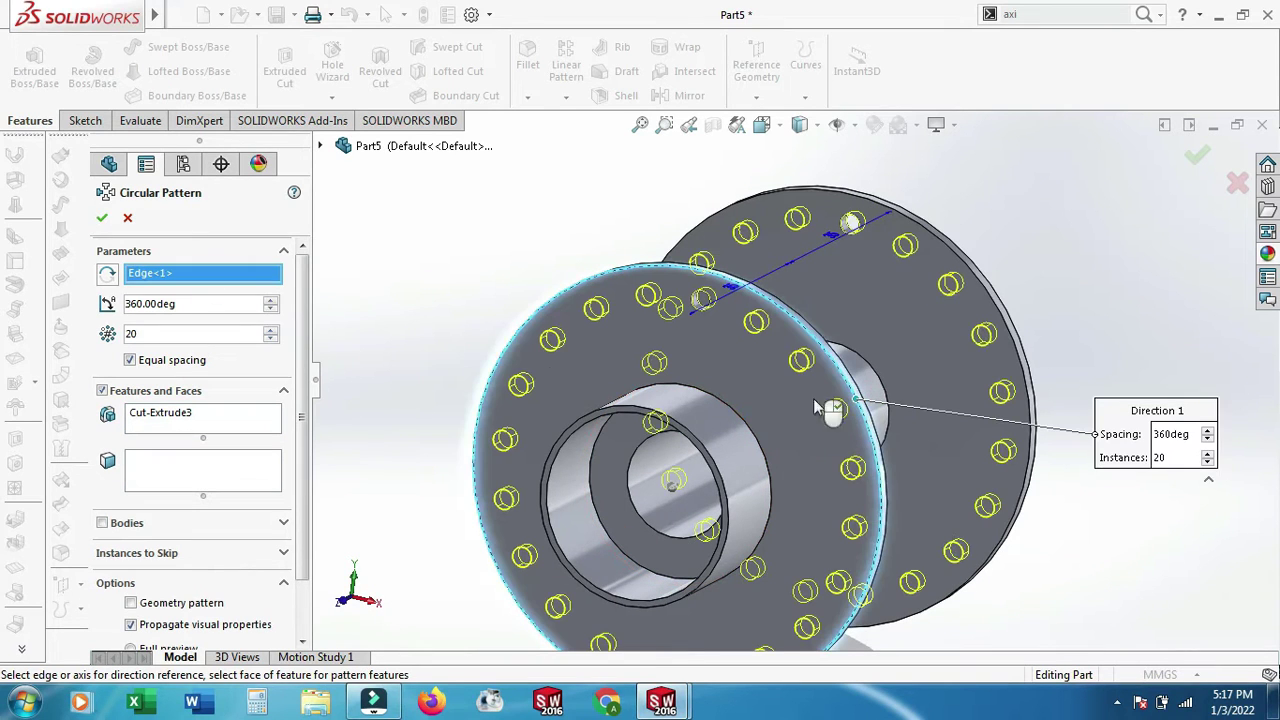
pyautogui.click(270, 329)
pyautogui.click(270, 329)
pyautogui.moveTo(560, 400)
pyautogui.mouseDown(button='middle')
pyautogui.moveTo(630, 366)
pyautogui.moveTo(323, 368)
pyautogui.mouseUp(button='middle')
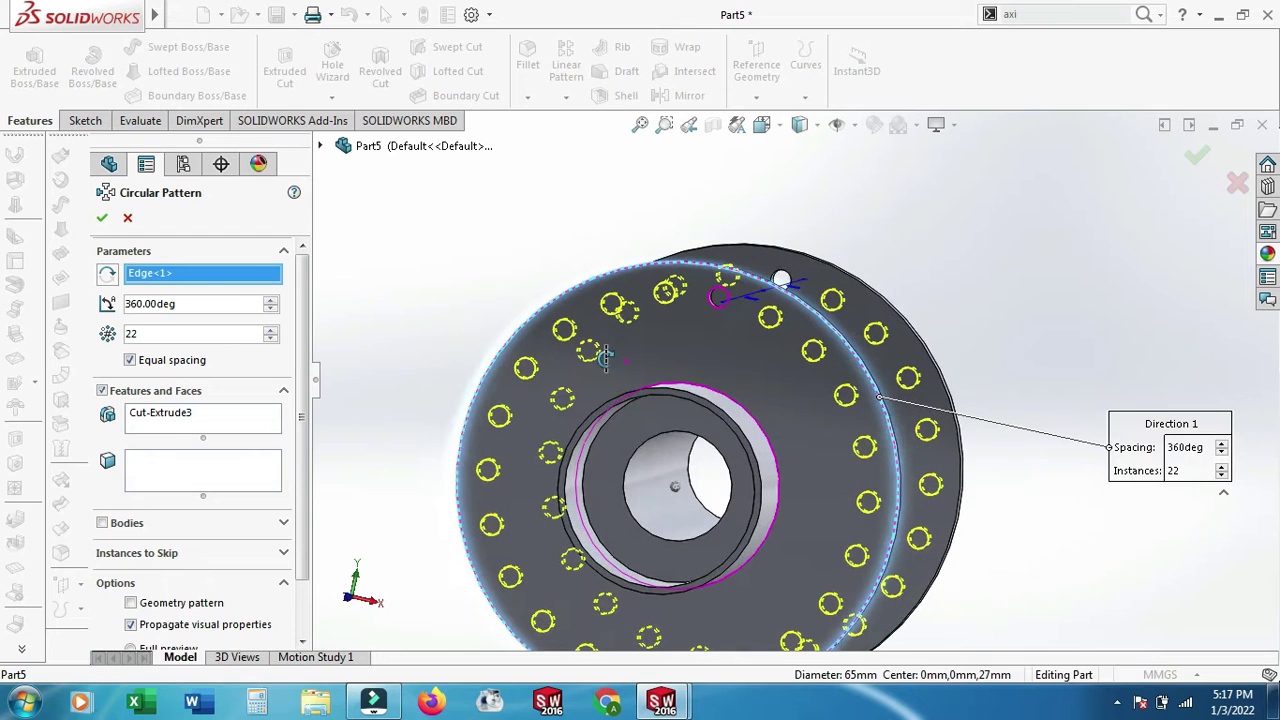
pyautogui.click(105, 220)
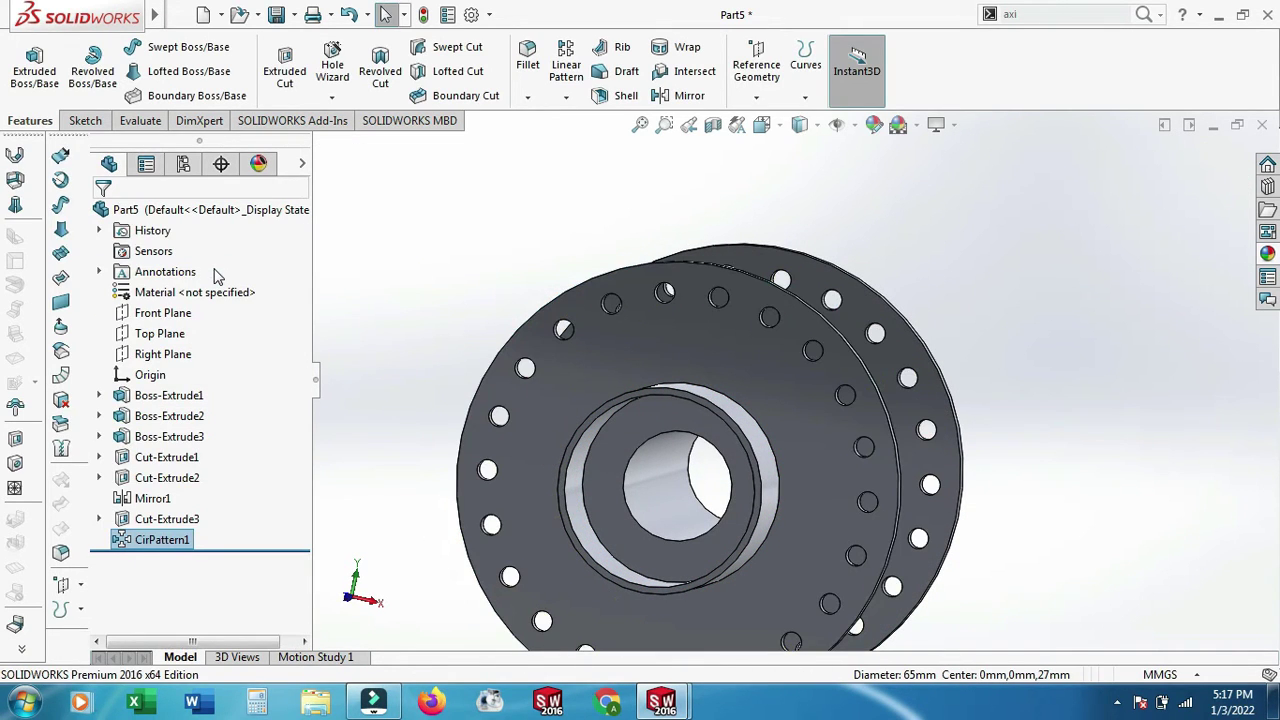
pyautogui.scroll(-2, 491, 309)
pyautogui.moveTo(491, 309)
pyautogui.mouseDown(button='middle')
pyautogui.moveTo(543, 329)
pyautogui.moveTo(406, 370)
pyautogui.mouseUp(button='middle')
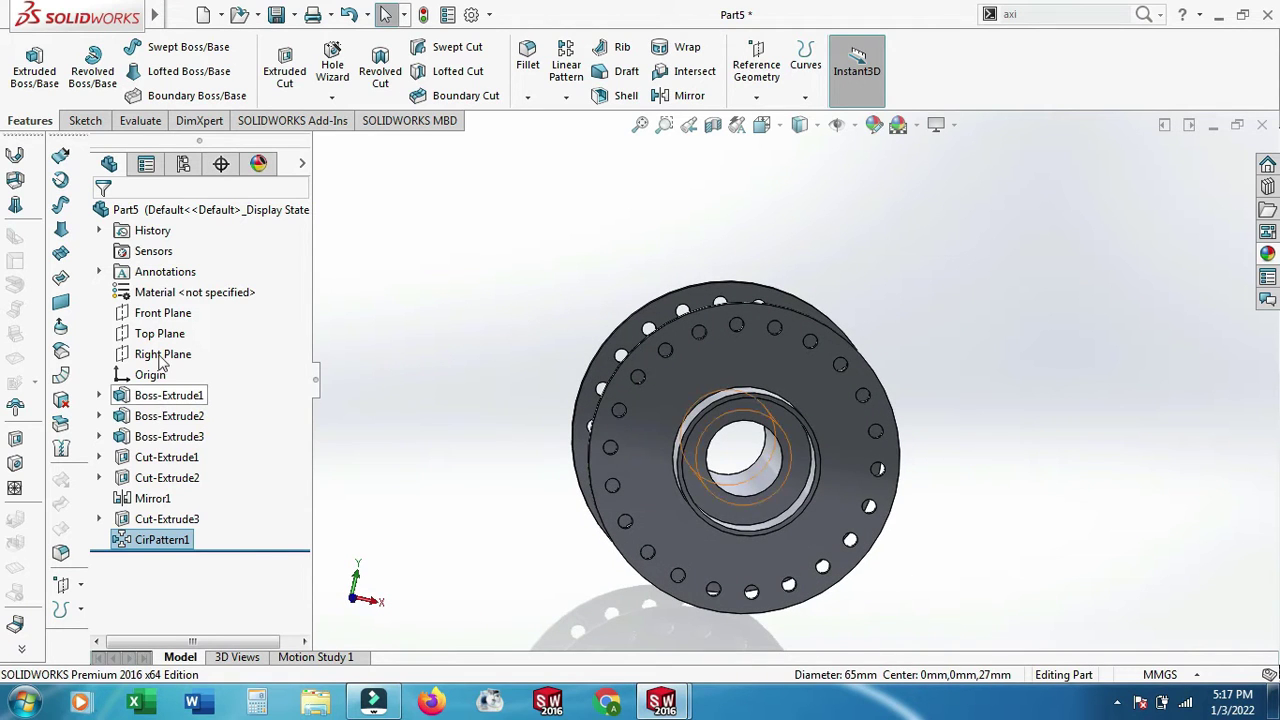
# - Sketch a large origin-centred circle on the Front Plane
pyautogui.click(163, 313)
pyautogui.click(257, 289)
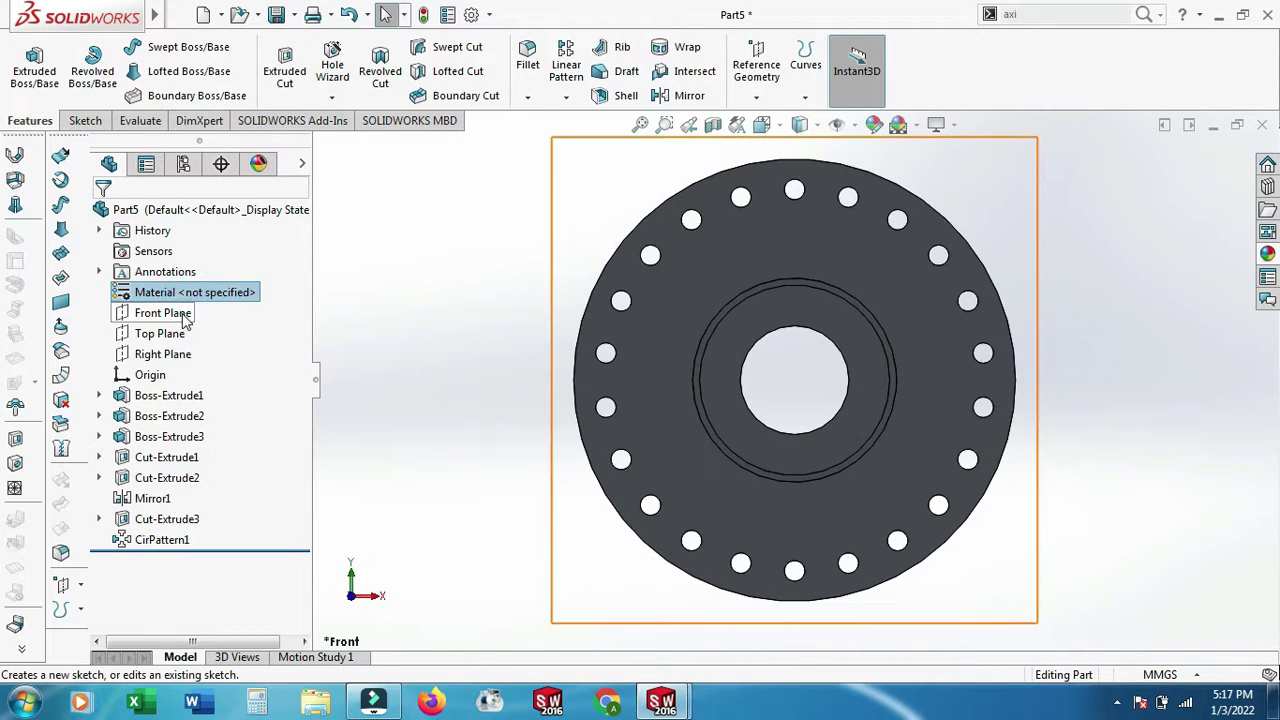
pyautogui.click(185, 318)
pyautogui.click(230, 288)
pyautogui.click(160, 47)
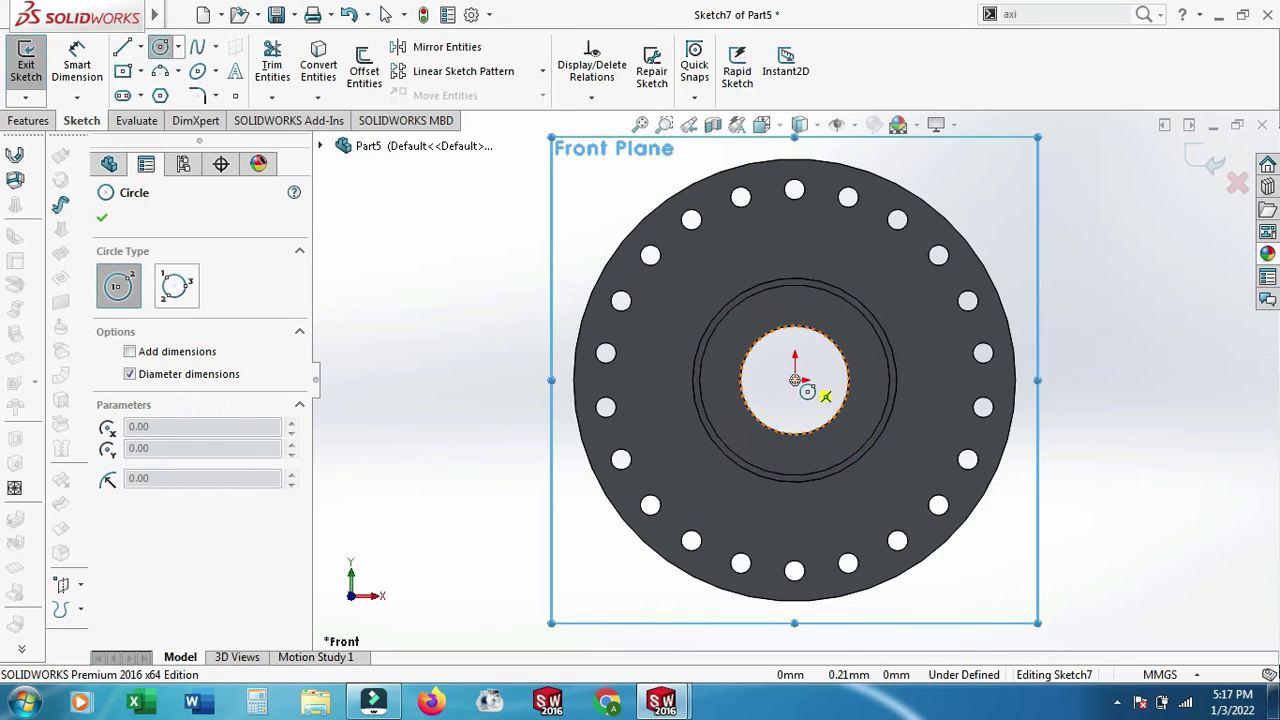
pyautogui.click(795, 380)
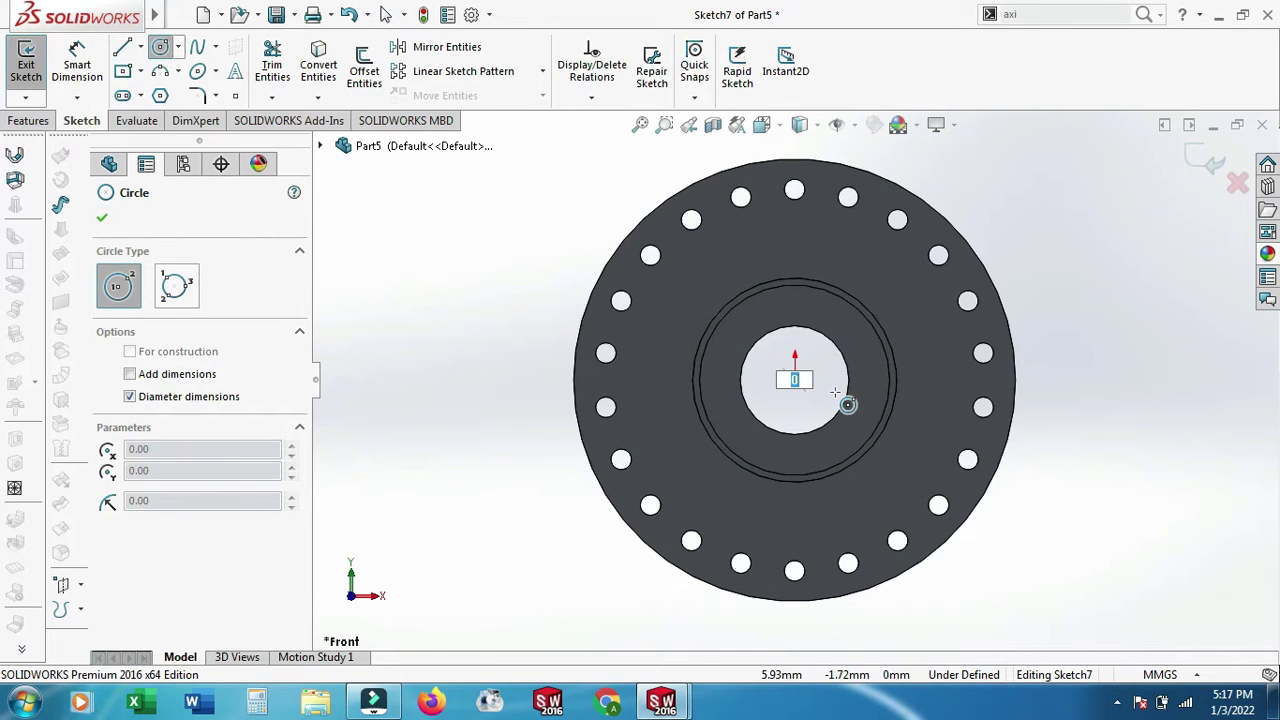
pyautogui.write('30')
pyautogui.press('Return')
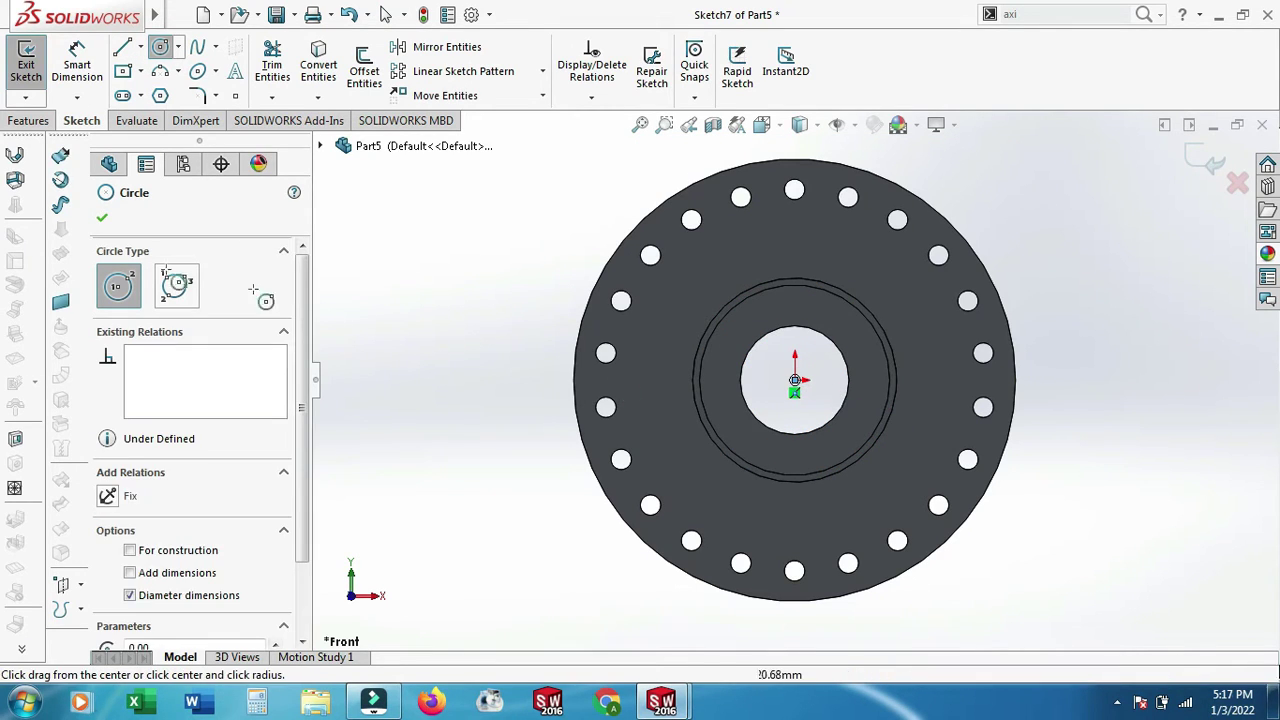
pyautogui.press('Escape')
pyautogui.press('f')
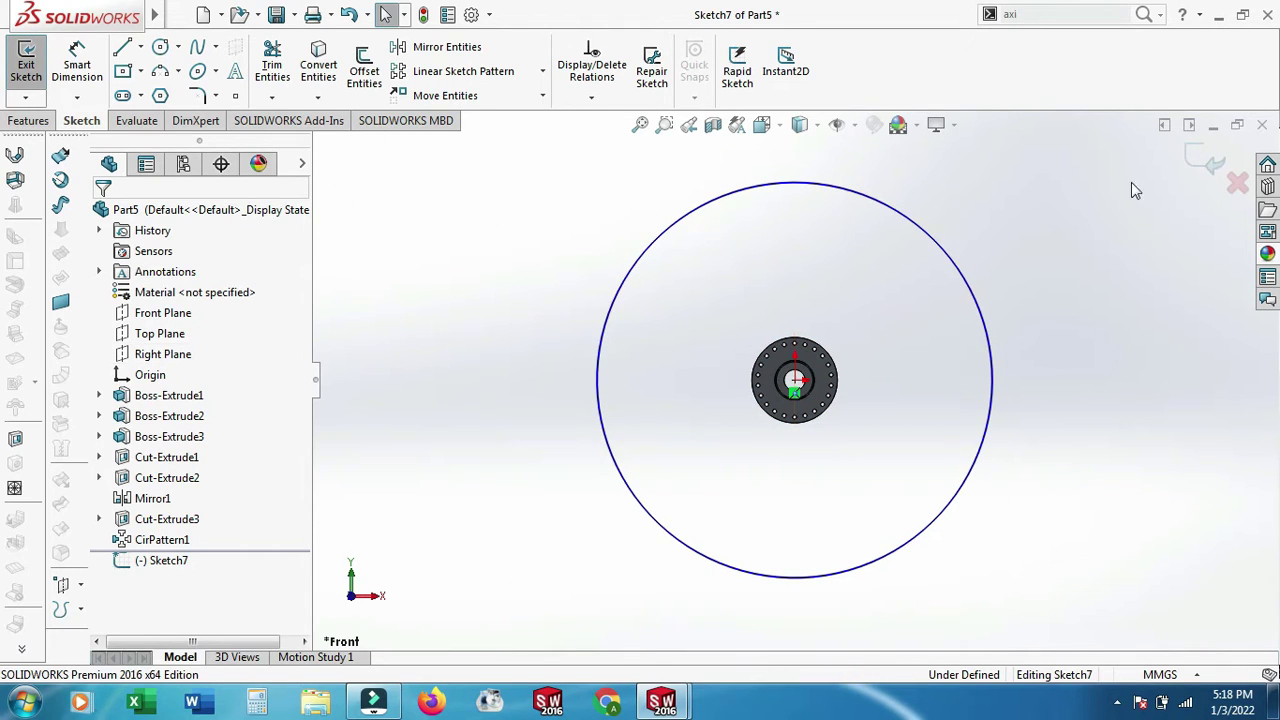
pyautogui.click(180, 356)
# - Draw a vertical centerline from the hub origin in a Right Plane sketch, viewed Normal To
pyautogui.click(212, 331)
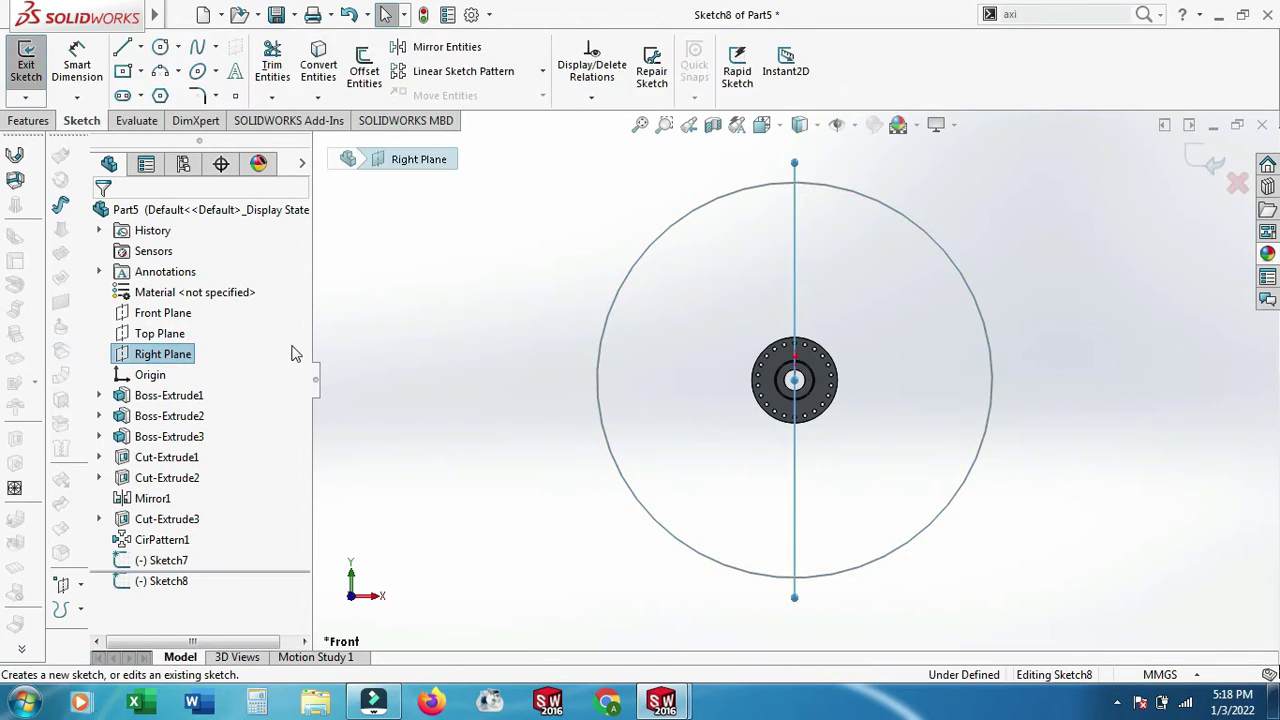
pyautogui.click(188, 355)
pyautogui.rightClick(185, 358)
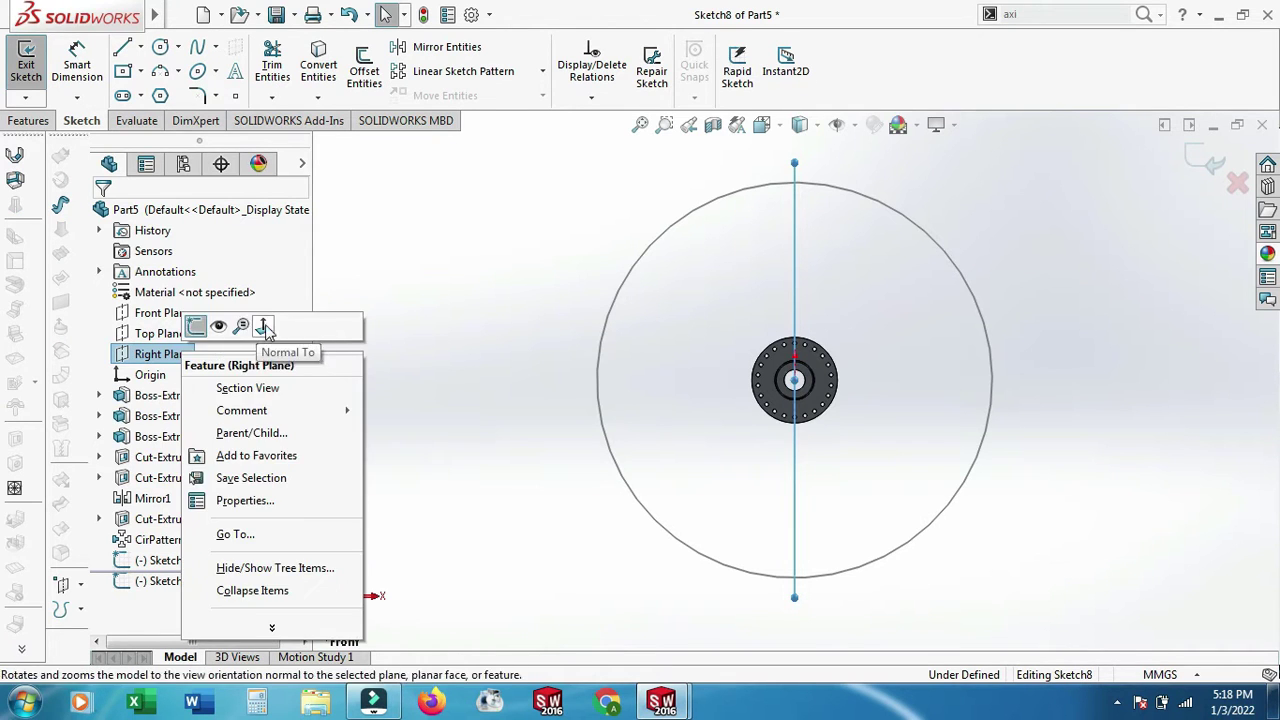
pyautogui.click(252, 326)
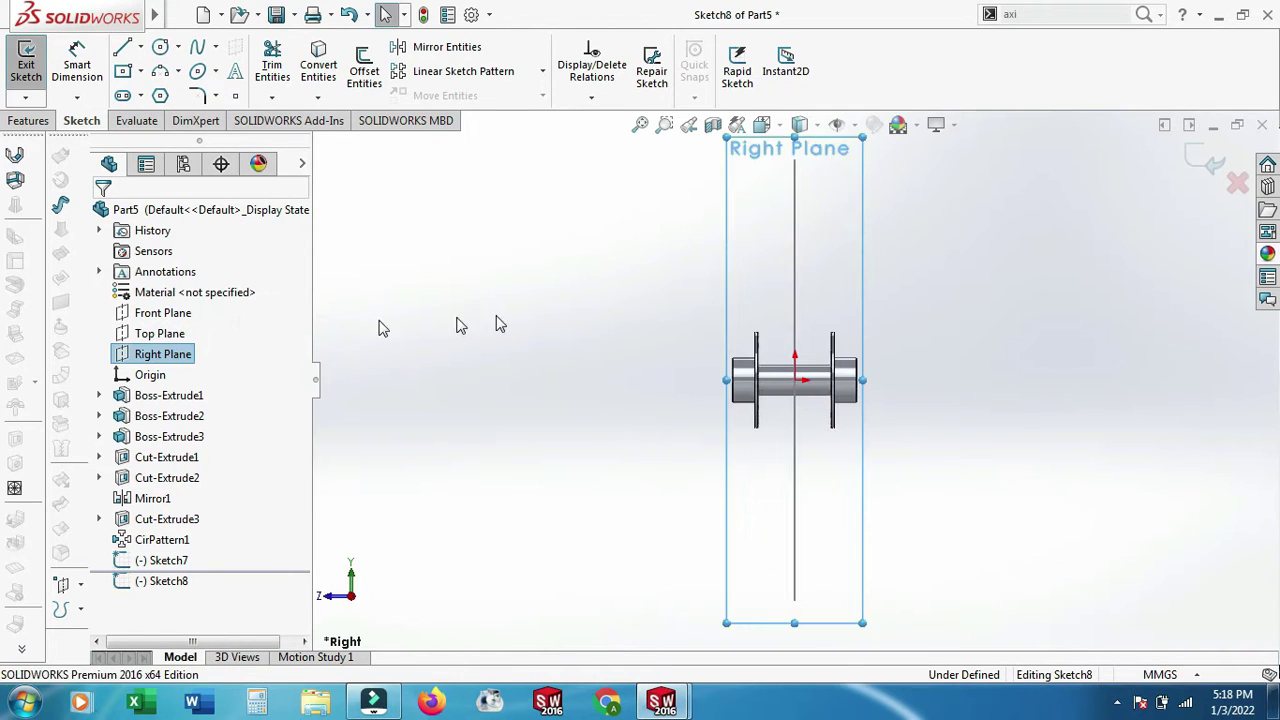
pyautogui.click(141, 47)
pyautogui.click(160, 92)
pyautogui.scroll(-2, 739, 410)
pyautogui.click(716, 432)
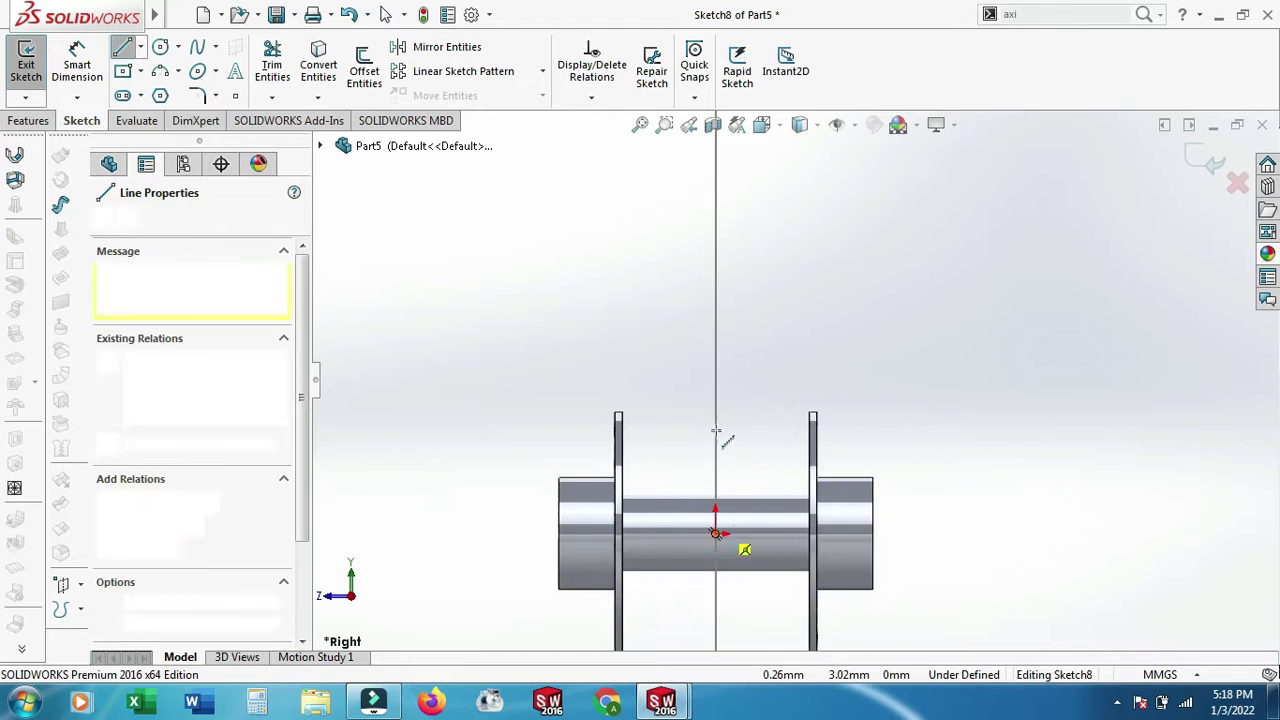
pyautogui.write('3')
pyautogui.press('Return')
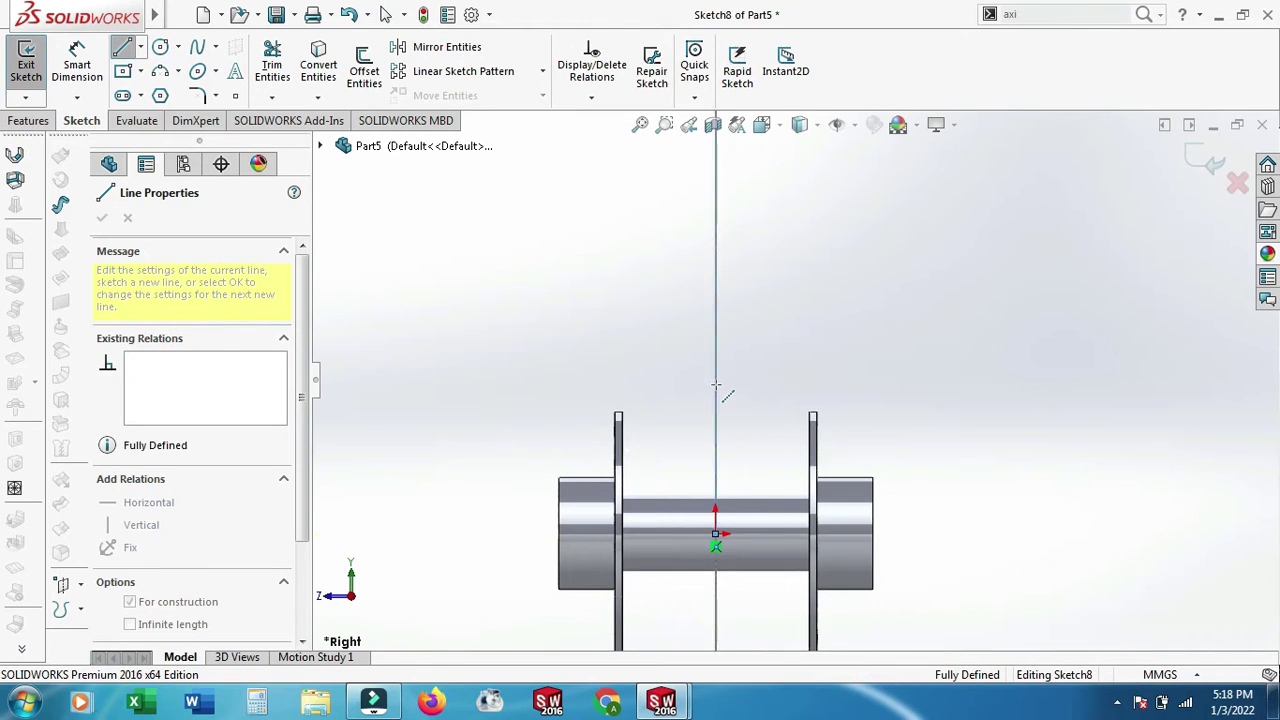
pyautogui.rightClick(808, 262)
pyautogui.click(849, 313)
# - Exit the centerline sketch and delete the Sketch7 circle sketch
pyautogui.scroll(-3, 800, 385)
pyautogui.scroll(-3, 800, 385)
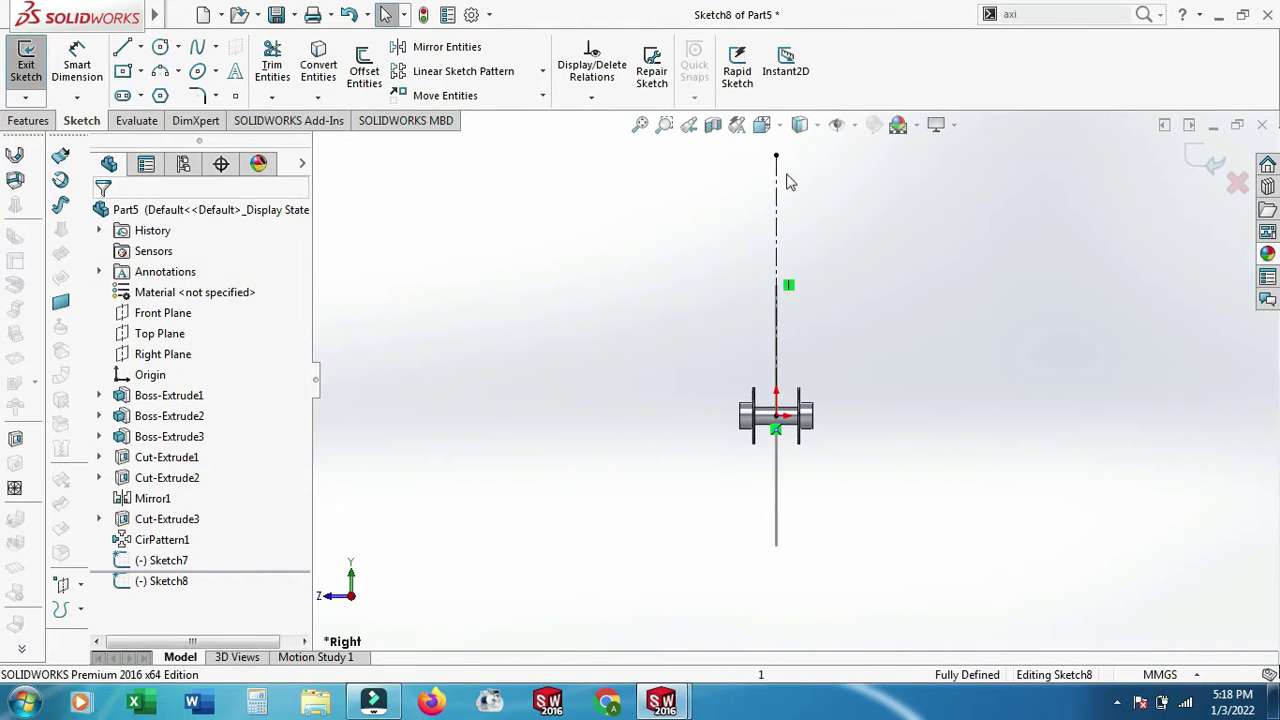
pyautogui.scroll(2, 781, 270)
pyautogui.click(165, 563)
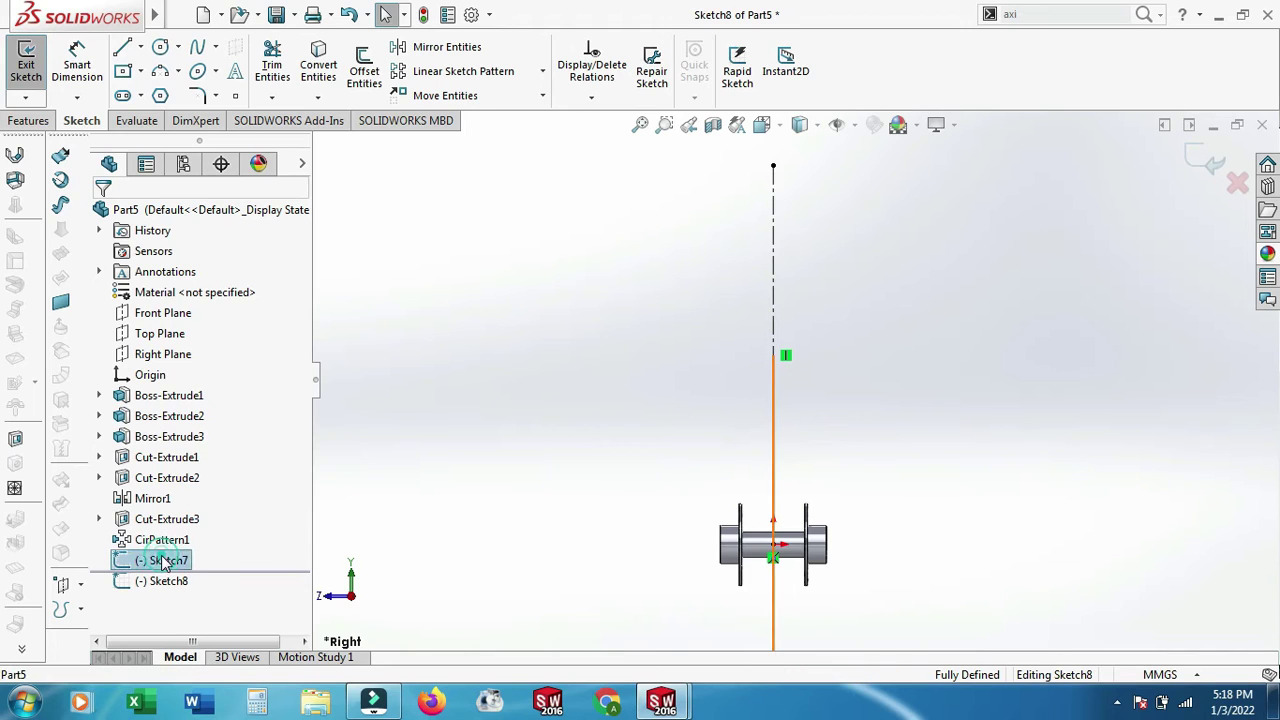
pyautogui.moveTo(657, 528); pyautogui.dragTo(694, 534, button='middle')
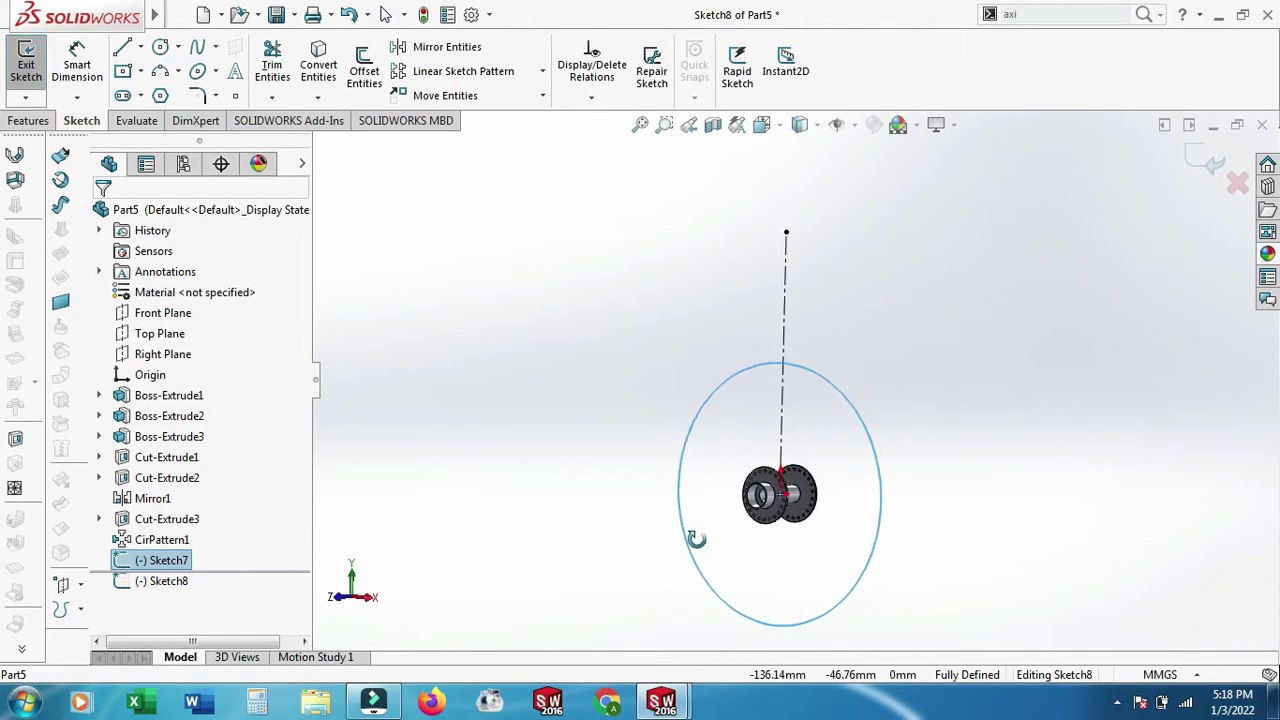
pyautogui.click(1210, 163)
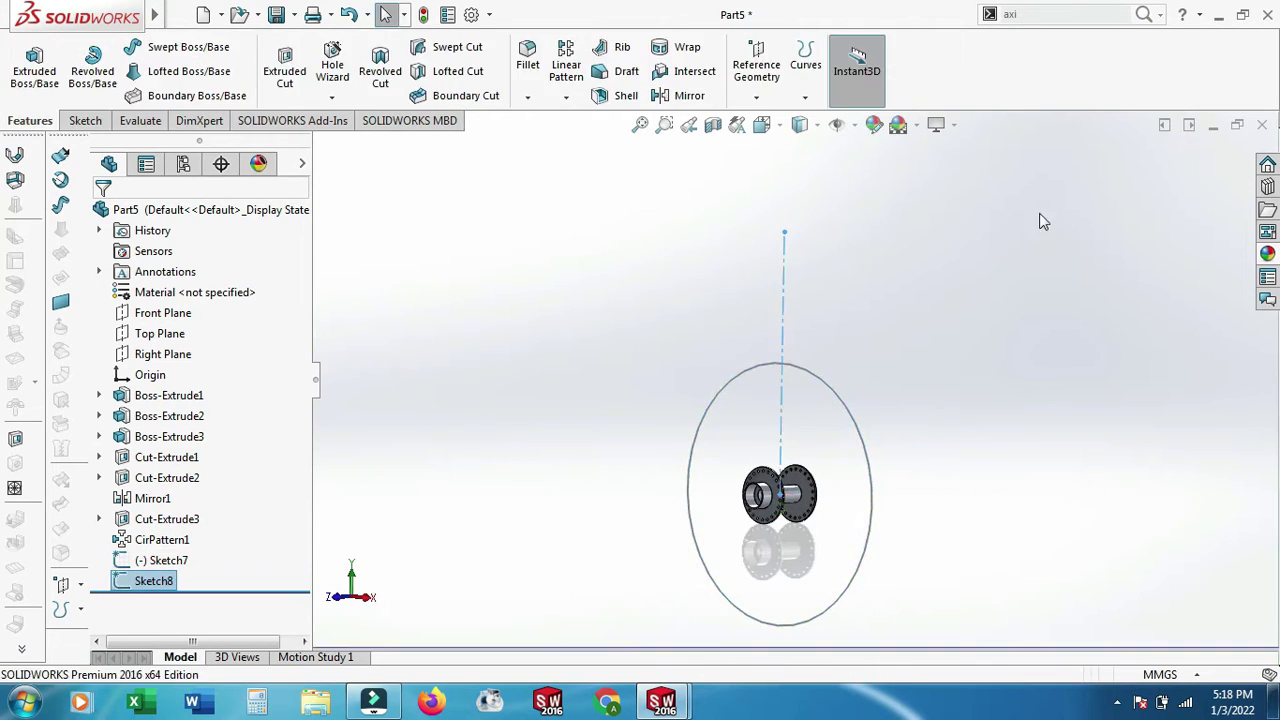
pyautogui.click(170, 562)
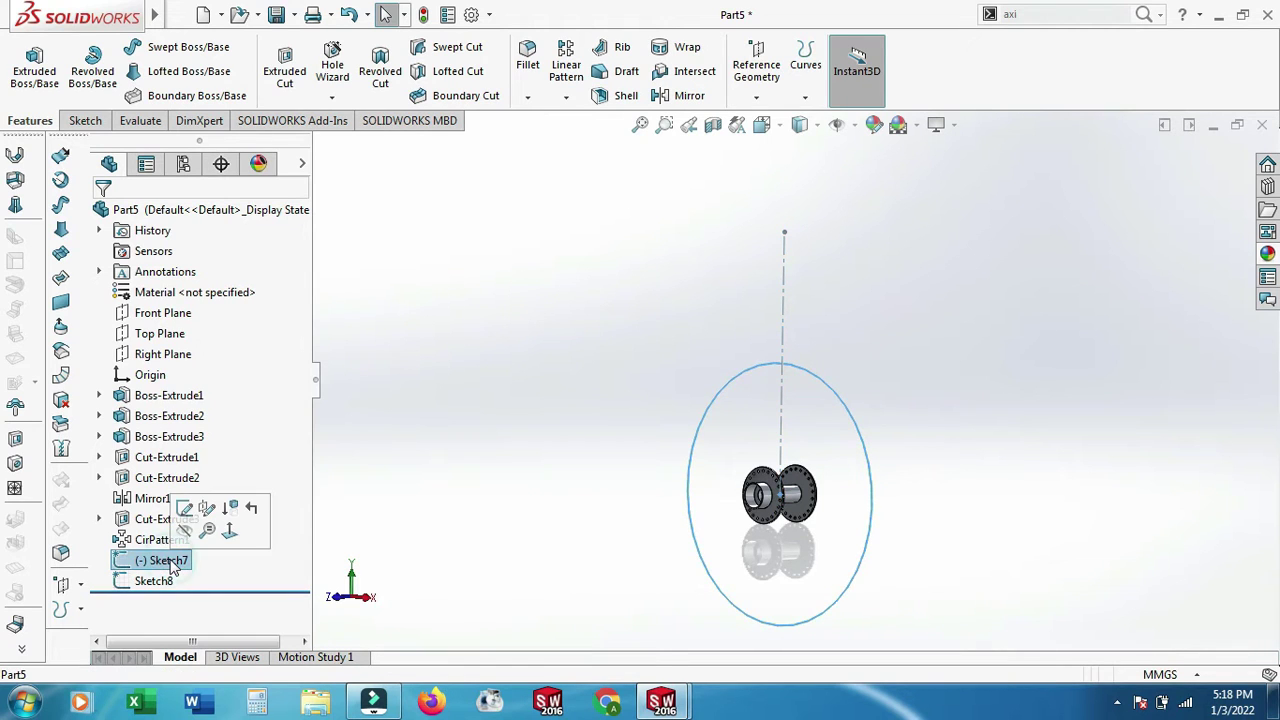
pyautogui.press('Delete')
pyautogui.press('Return')
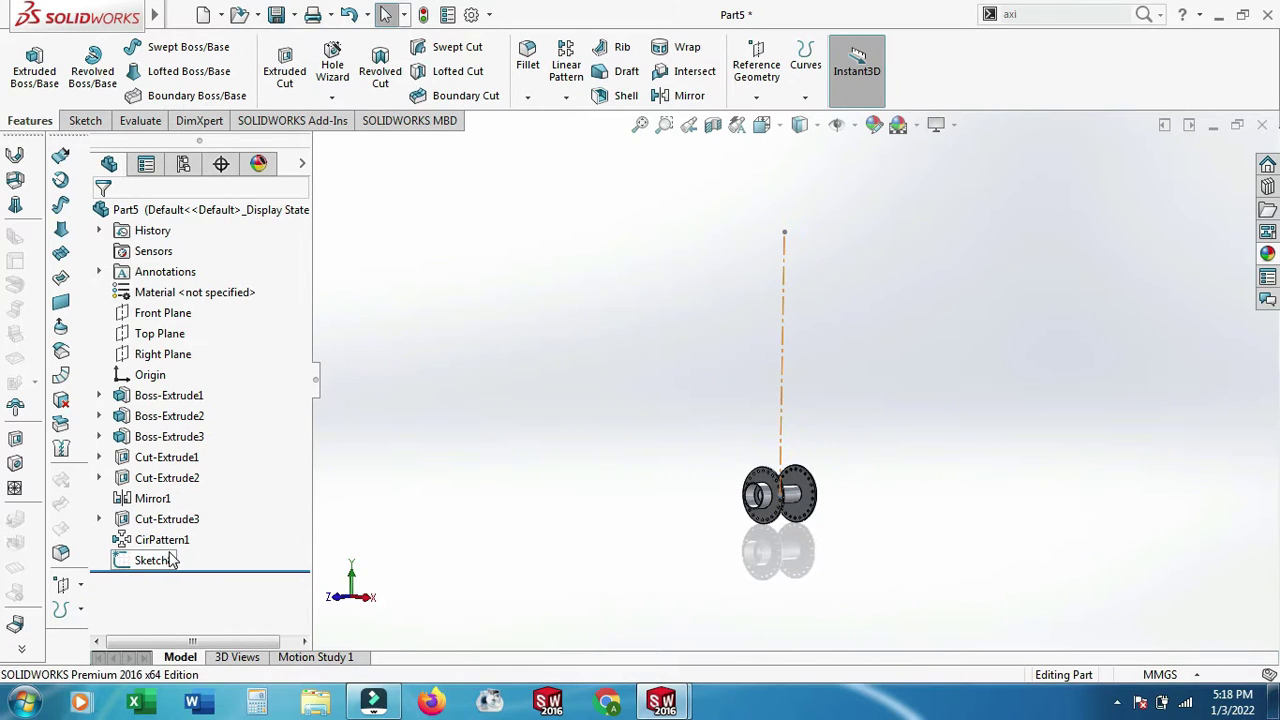
pyautogui.scroll(-2, 866, 468)
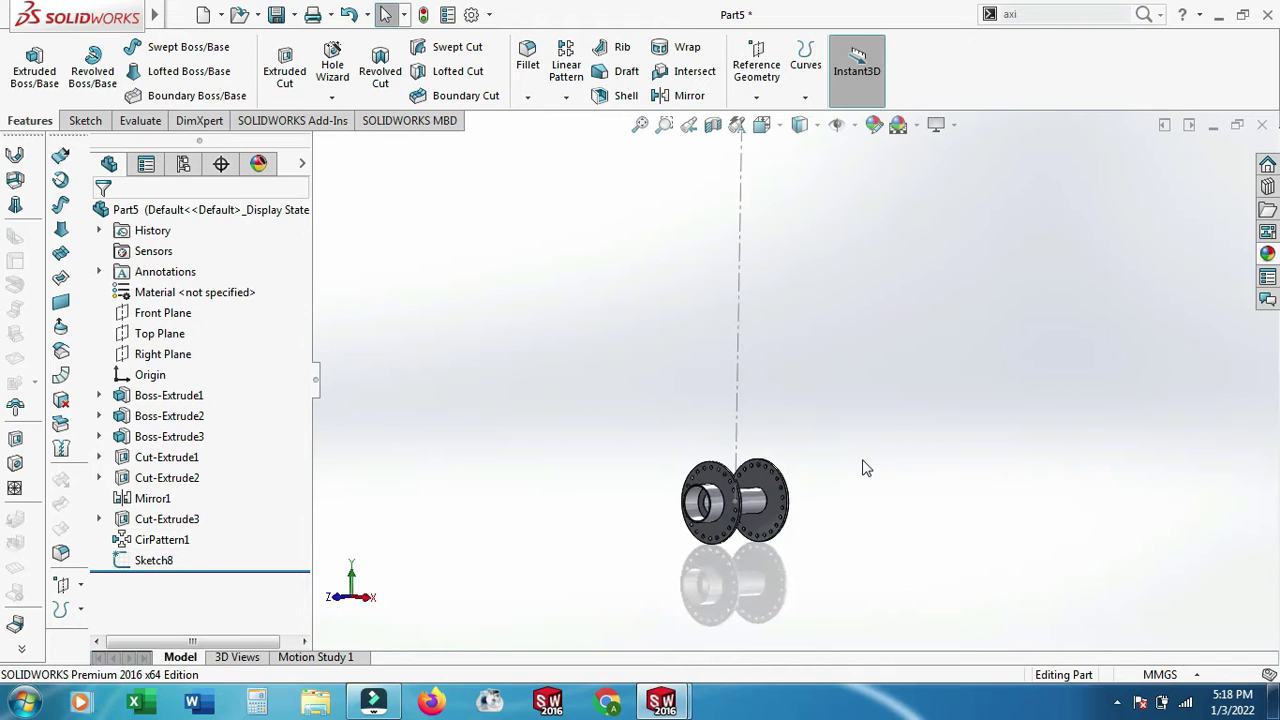
# - Dimension Sketch8's construction line to 250 mm and exit the sketch
pyautogui.click(136, 563)
pyautogui.click(147, 510)
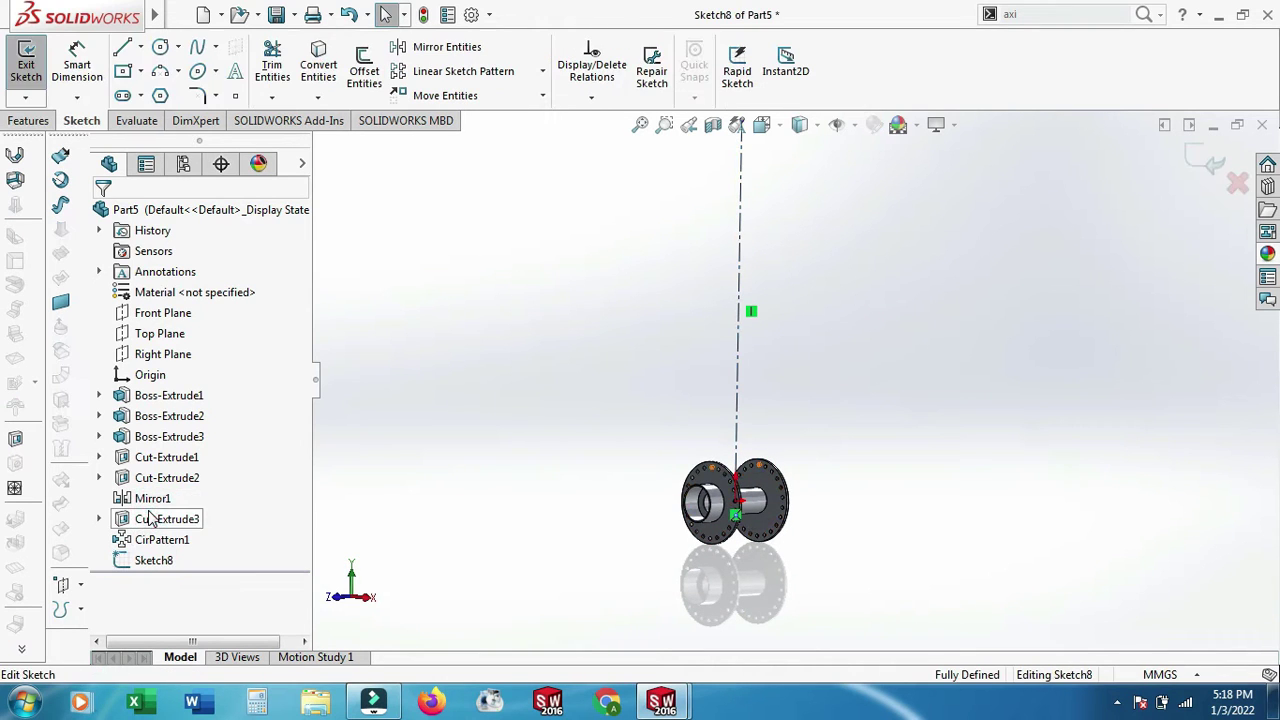
pyautogui.click(90, 66)
pyautogui.click(777, 368)
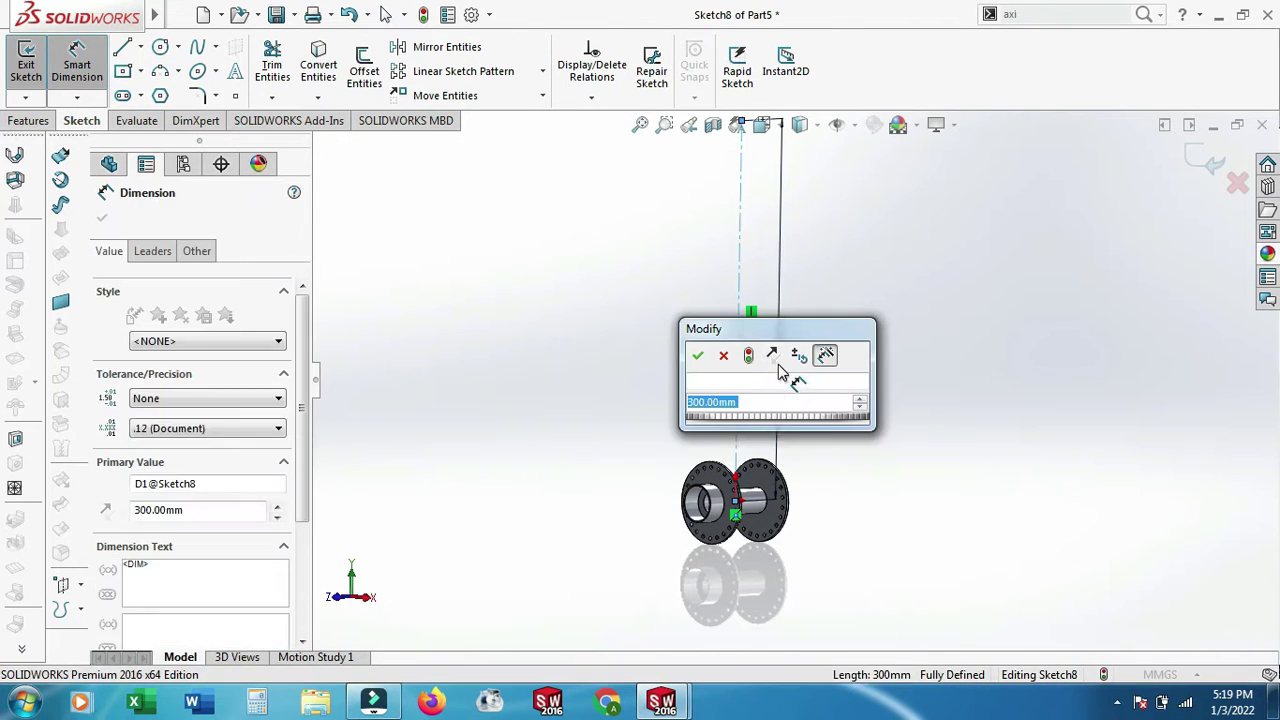
pyautogui.write('2')
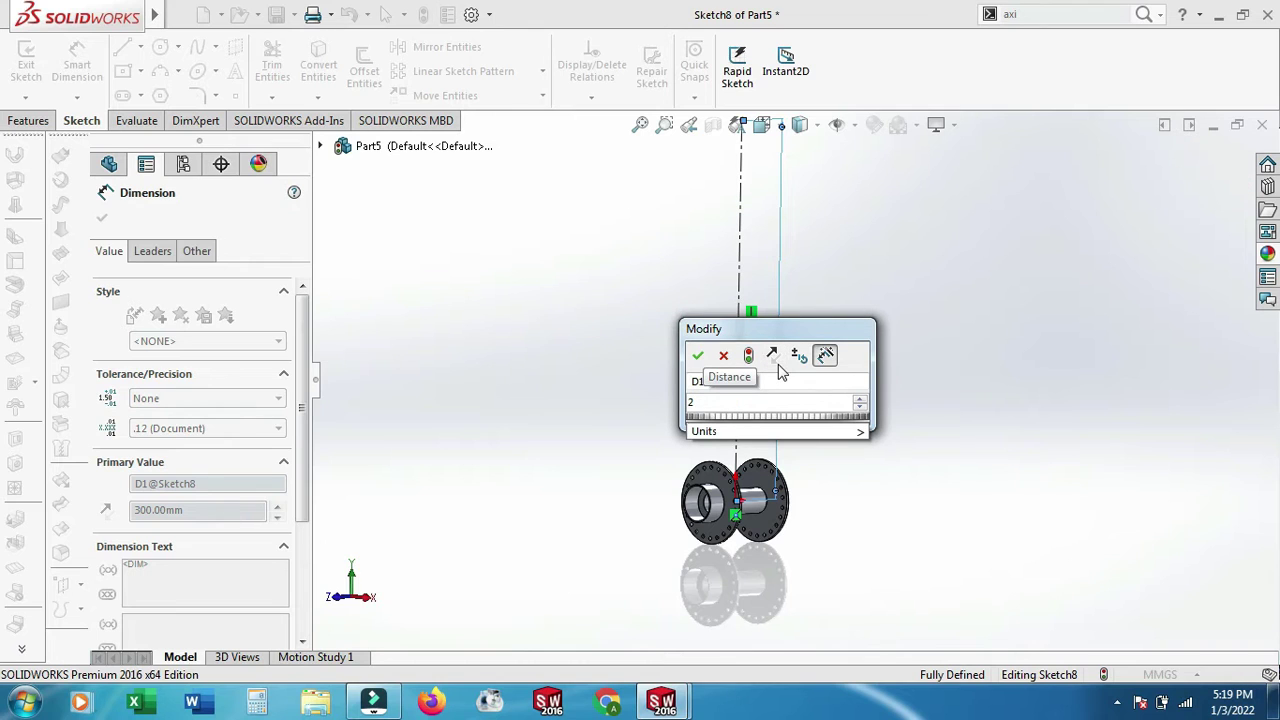
pyautogui.write('00')
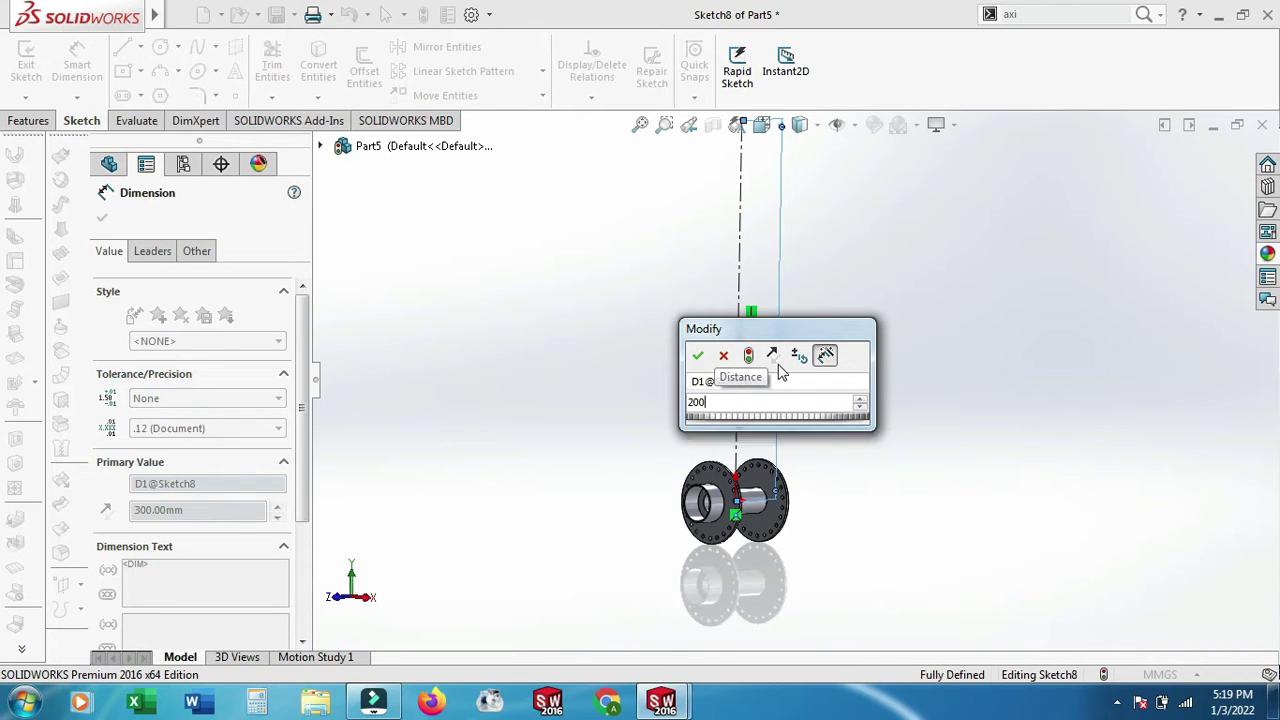
pyautogui.press('Return')
pyautogui.doubleClick(775, 415)
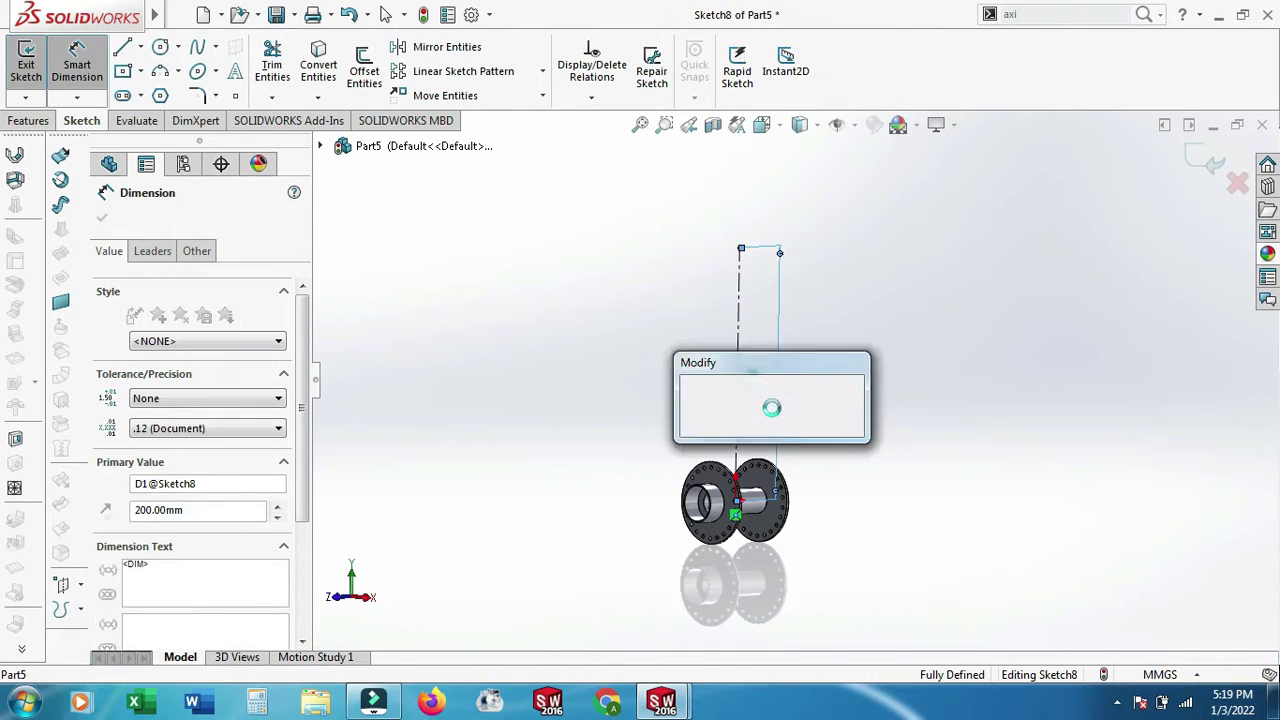
pyautogui.write('250')
pyautogui.press('Return')
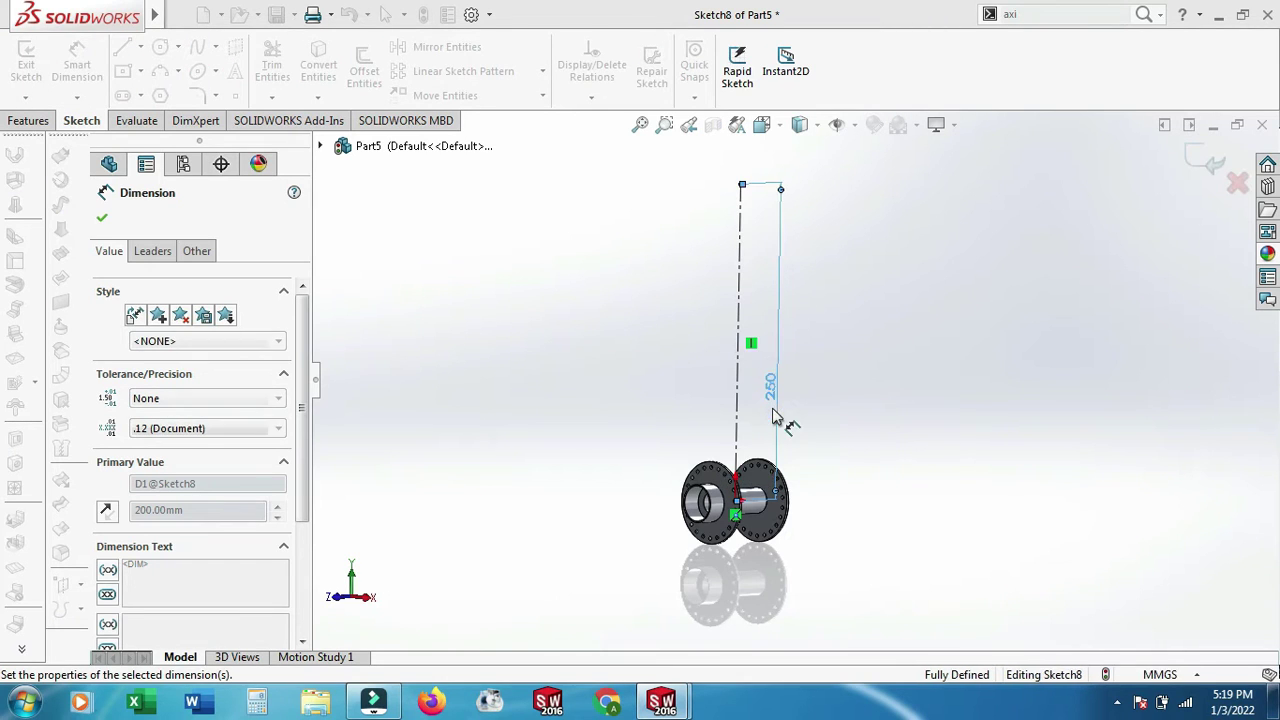
pyautogui.click(103, 217)
pyautogui.moveTo(860, 394); pyautogui.dragTo(762, 376, button='middle')
pyautogui.click(1190, 160)
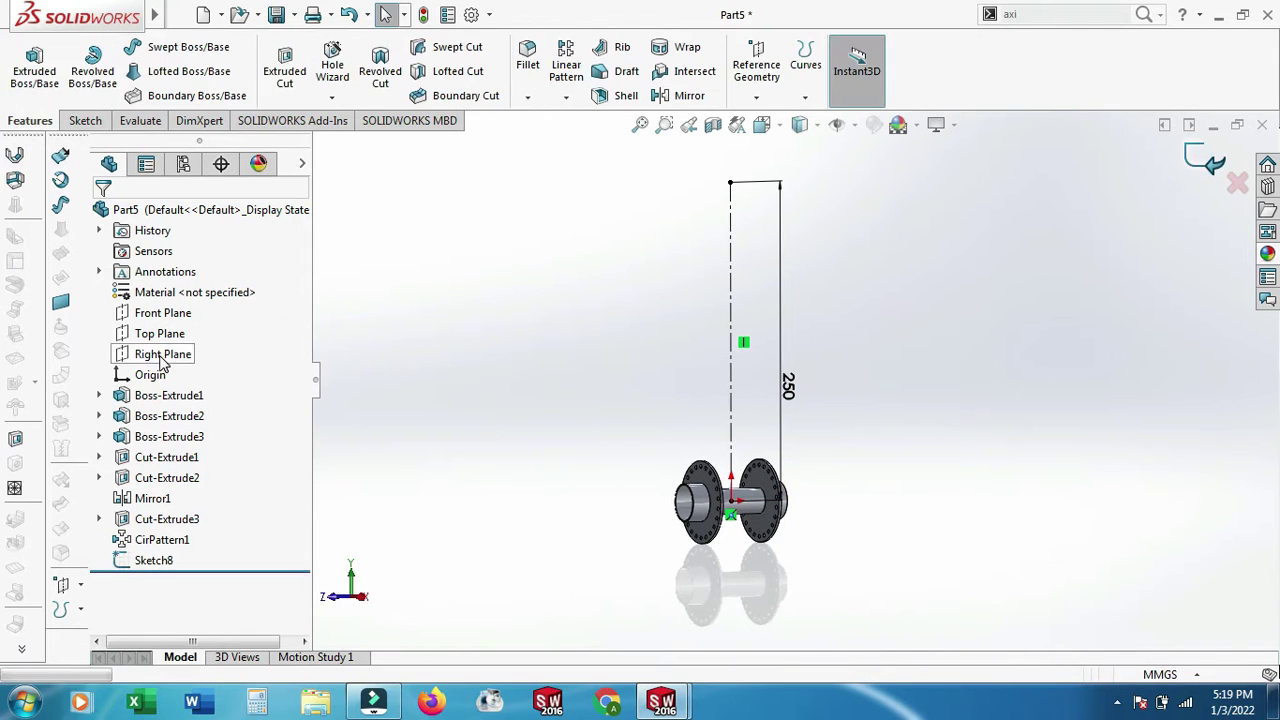
pyautogui.click(163, 354)
# - Start Sketch9 on the Right Plane and draw the first slanted rim profile lines at the centerline's top
pyautogui.click(236, 331)
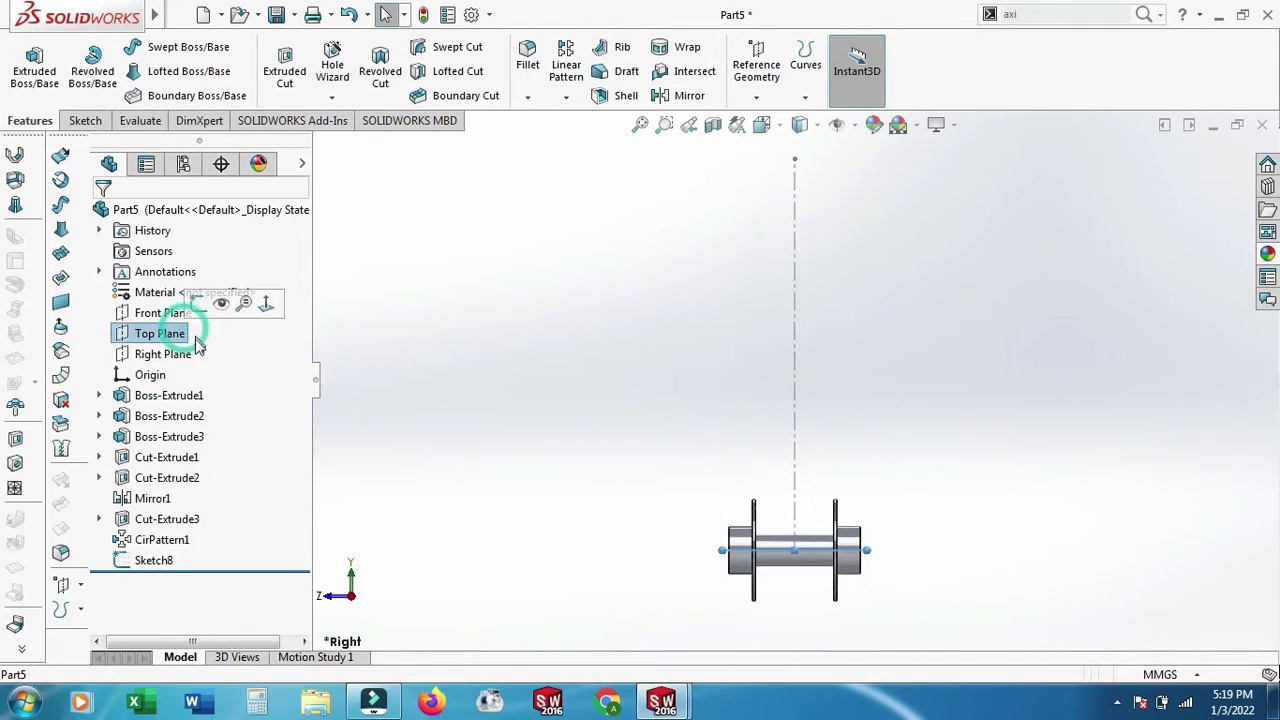
pyautogui.rightClick(175, 358)
pyautogui.click(190, 323)
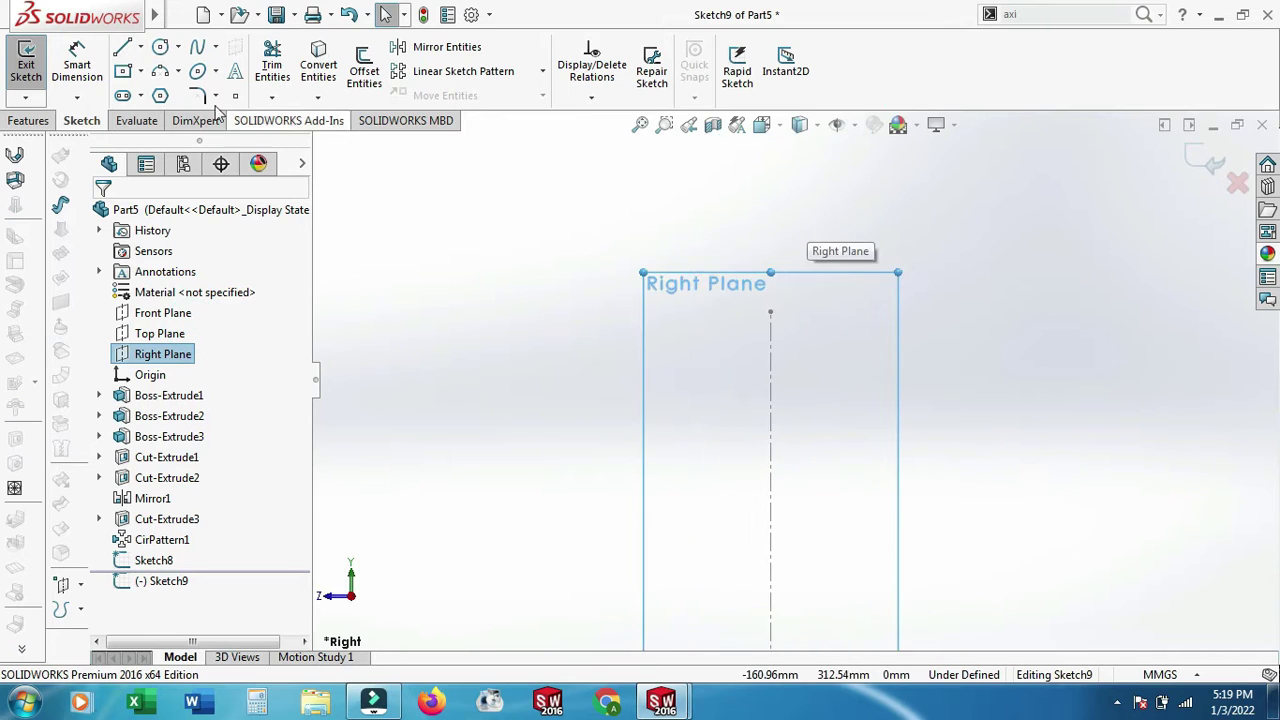
pyautogui.click(122, 47)
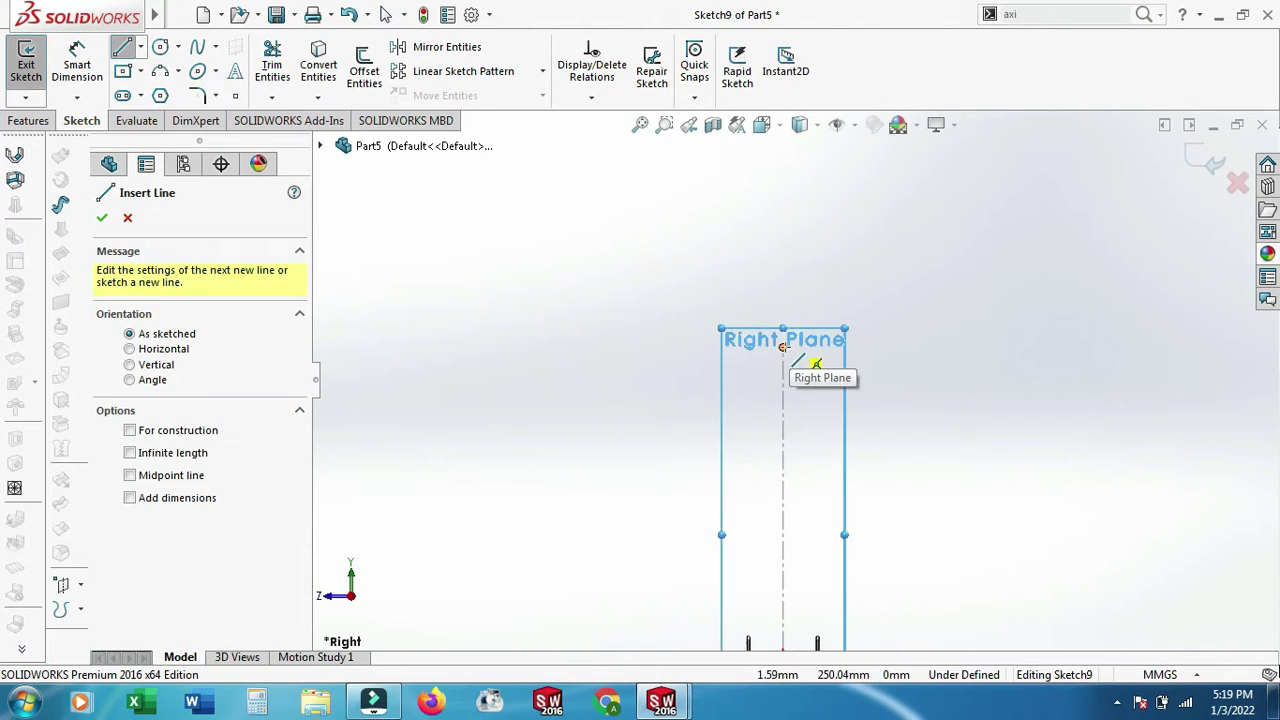
pyautogui.click(783, 347)
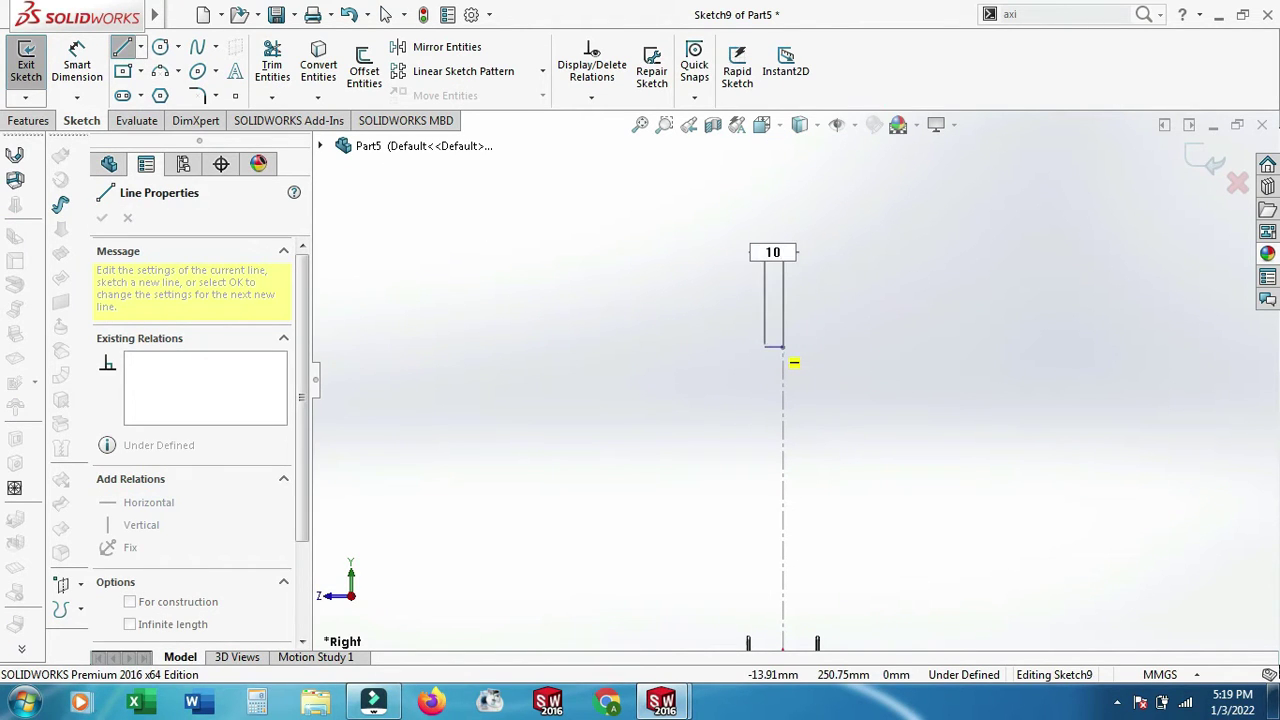
pyautogui.click(779, 349)
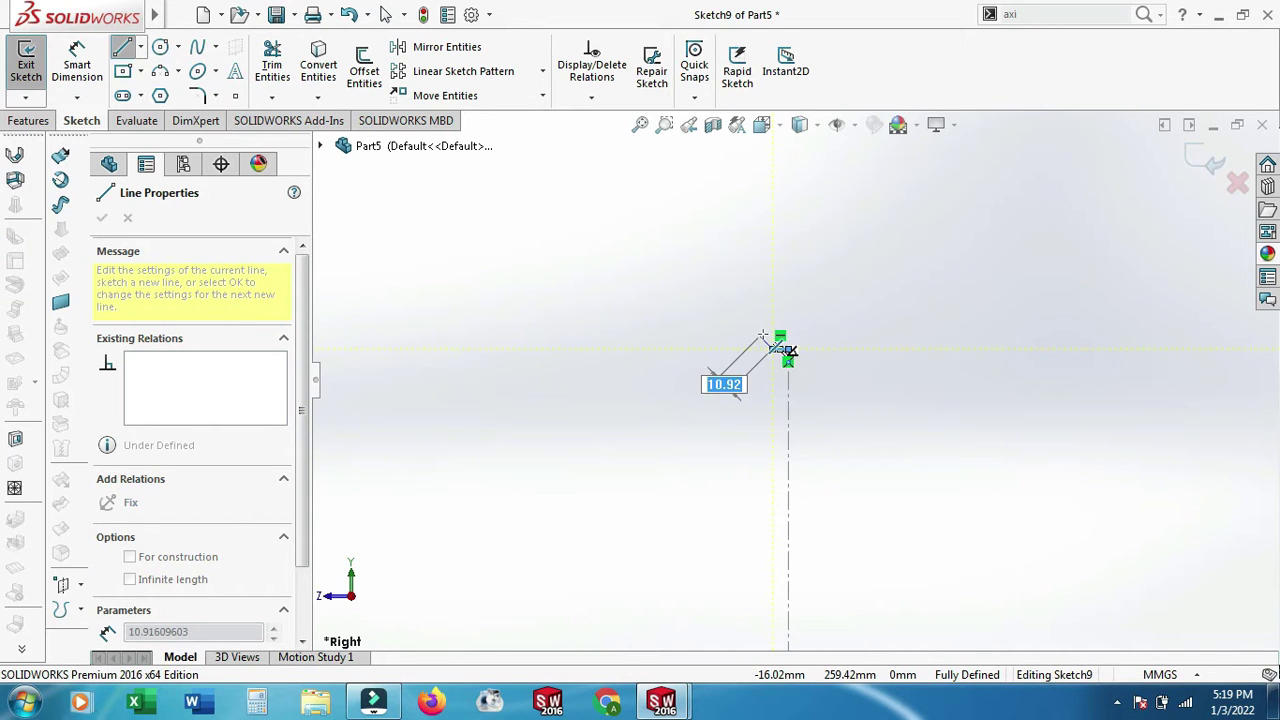
pyautogui.scroll(-2, 790, 351)
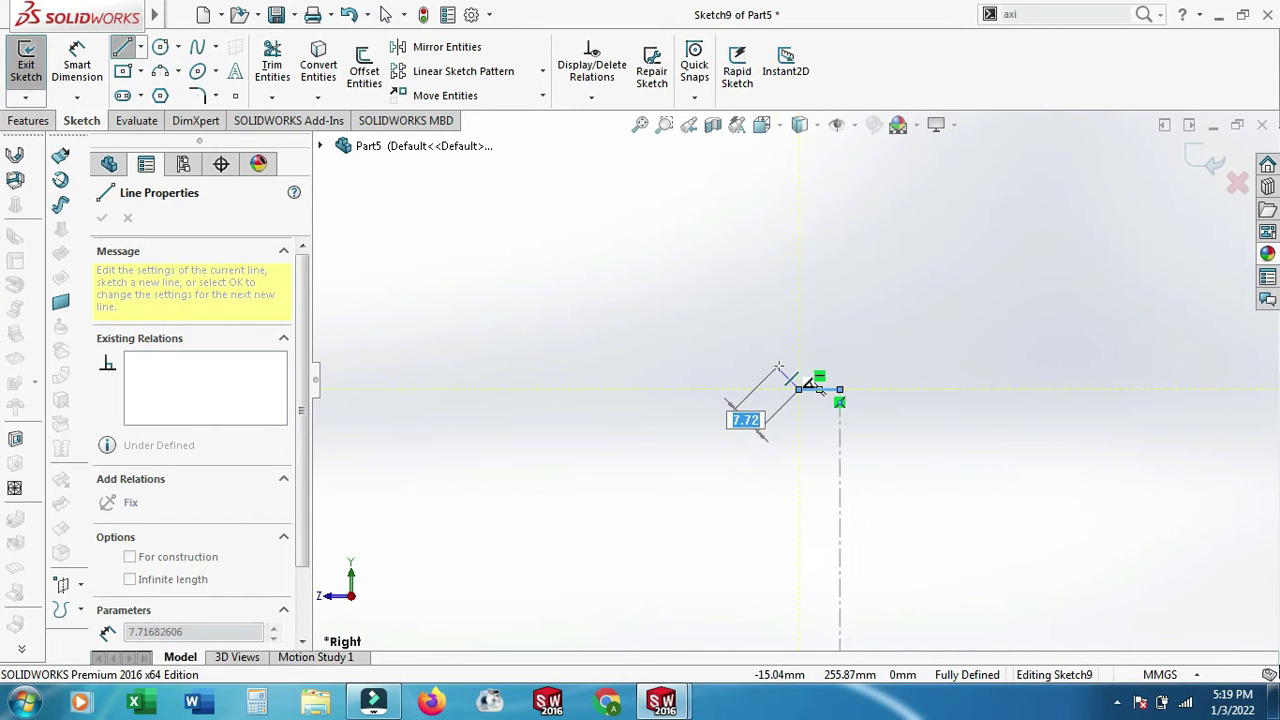
pyautogui.doubleClick(778, 367)
pyautogui.click(773, 368)
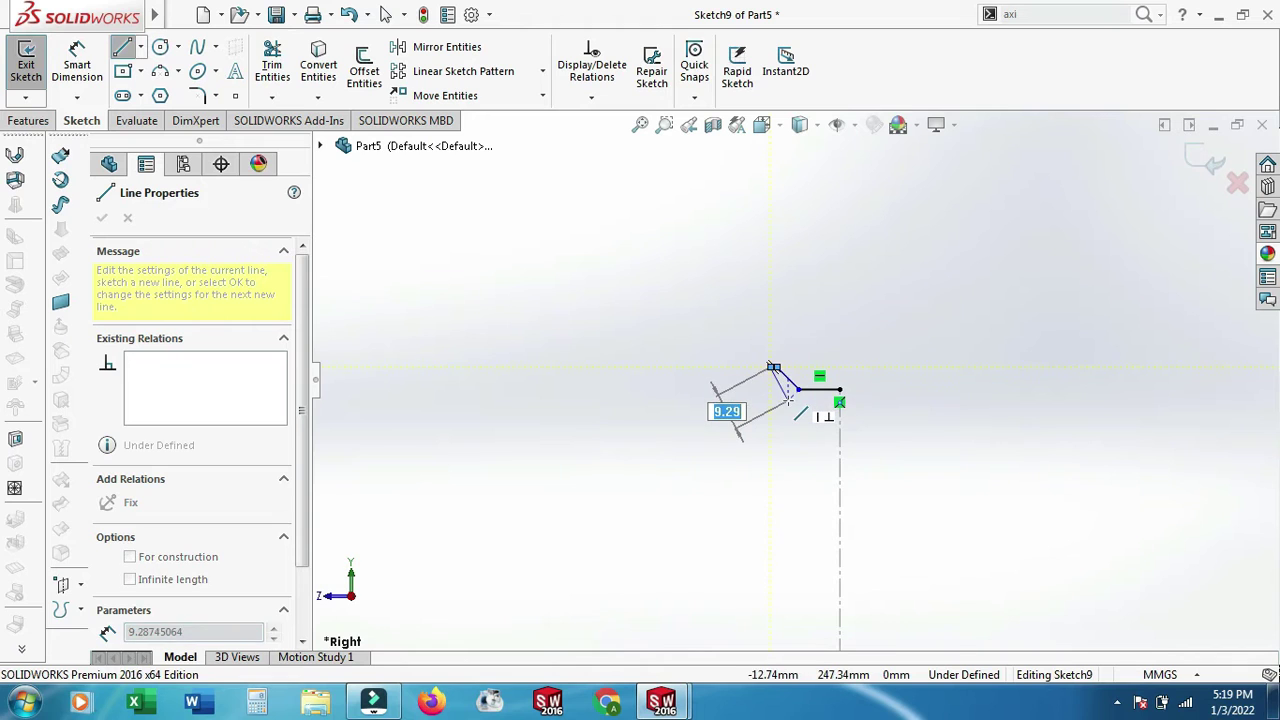
# - Add one more short profile segment and a vertical construction line below the profile
pyautogui.click(792, 395)
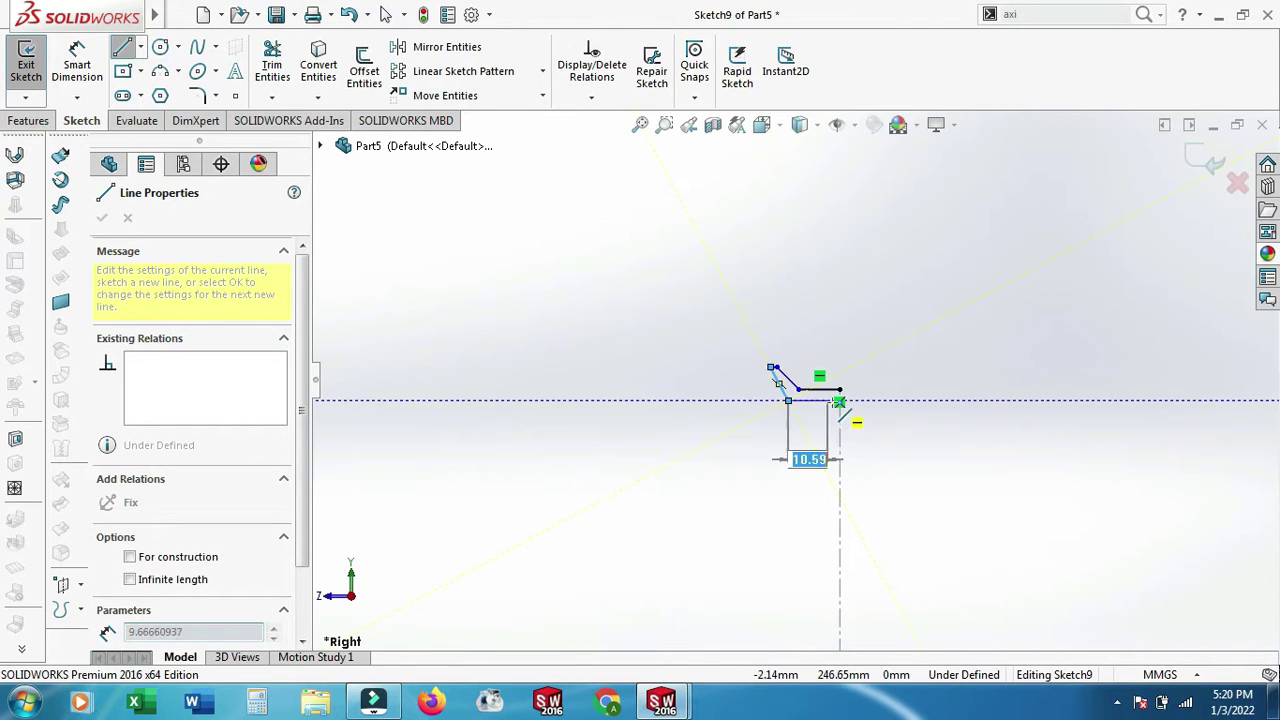
pyautogui.rightClick(887, 365)
pyautogui.click(915, 374)
pyautogui.scroll(-2, 869, 486)
pyautogui.click(820, 340)
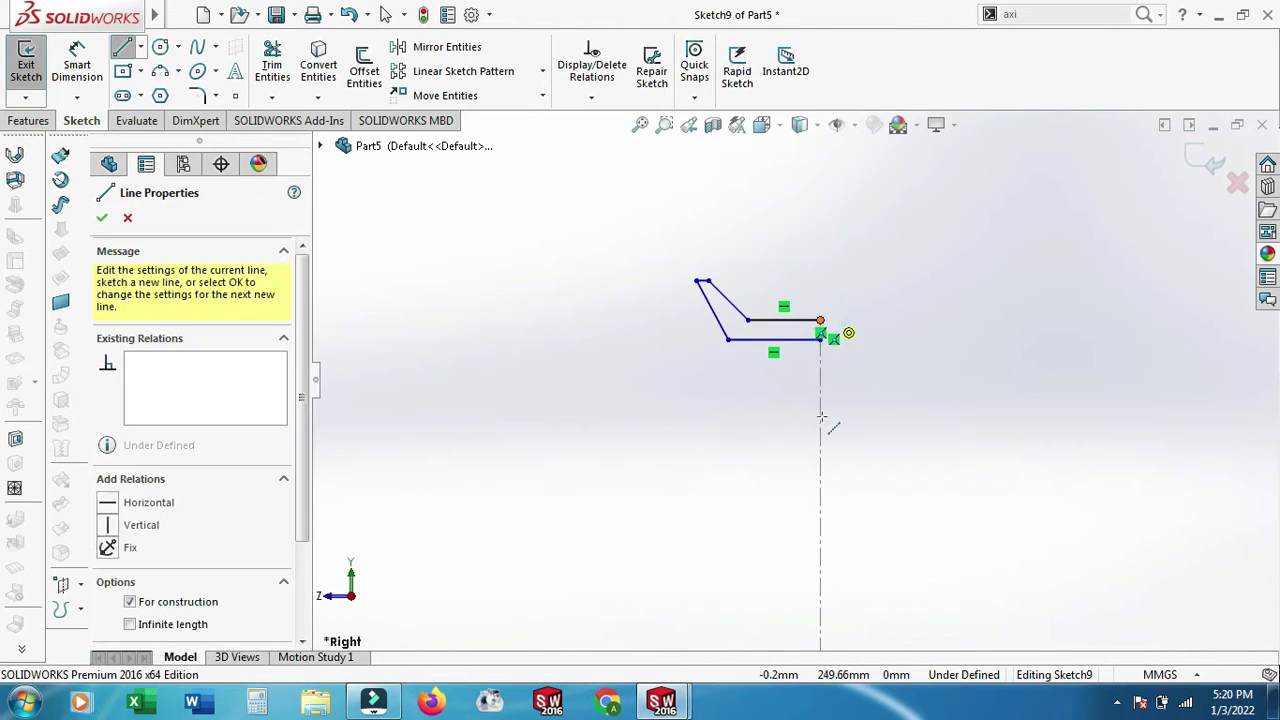
pyautogui.click(820, 435)
pyautogui.press('Escape')
pyautogui.press('Escape')
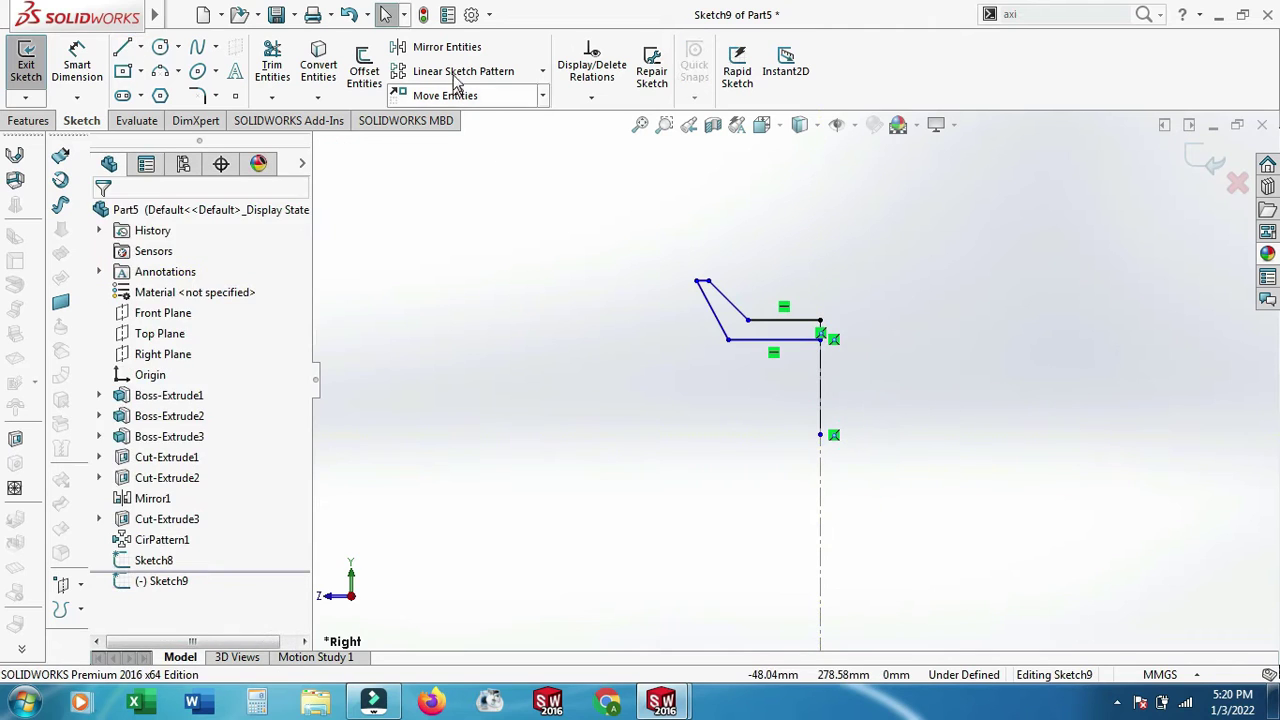
# - Mirror the five half-profile lines about the vertical construction line into a symmetric rim section
pyautogui.click(447, 47)
pyautogui.click(210, 435)
pyautogui.click(820, 405)
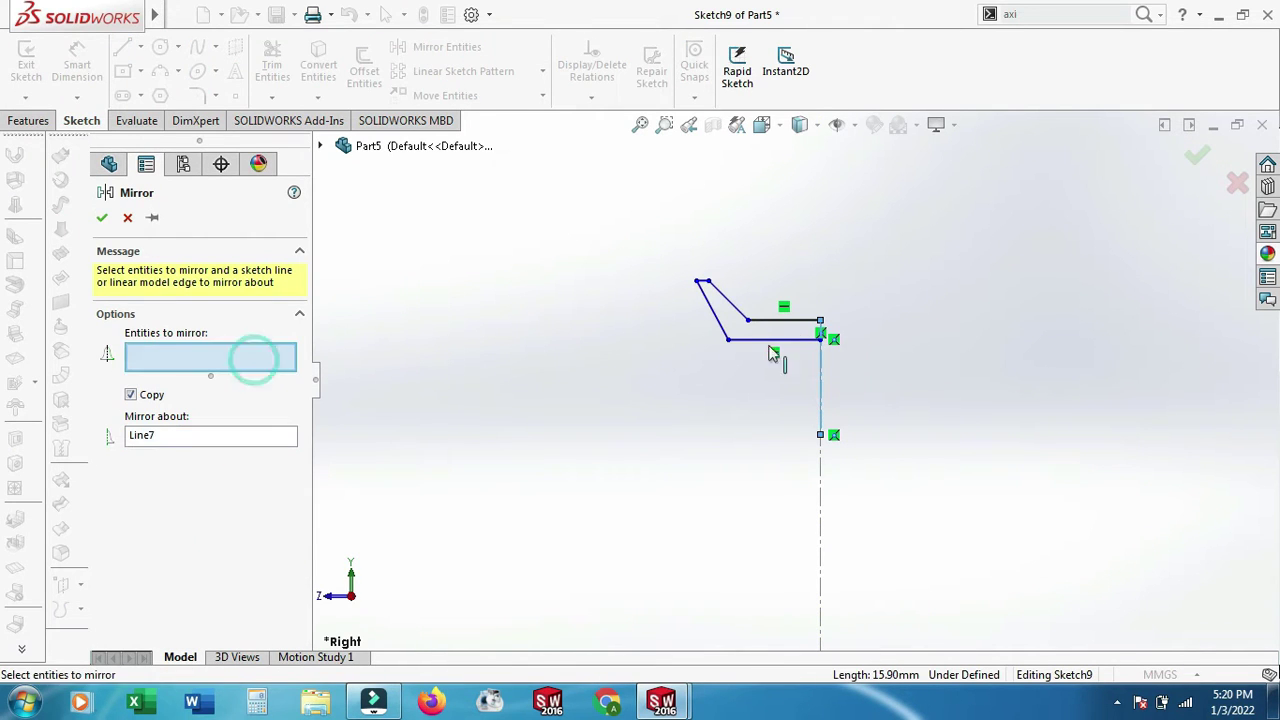
pyautogui.click(790, 340)
pyautogui.click(711, 312)
pyautogui.click(785, 320)
pyautogui.click(733, 305)
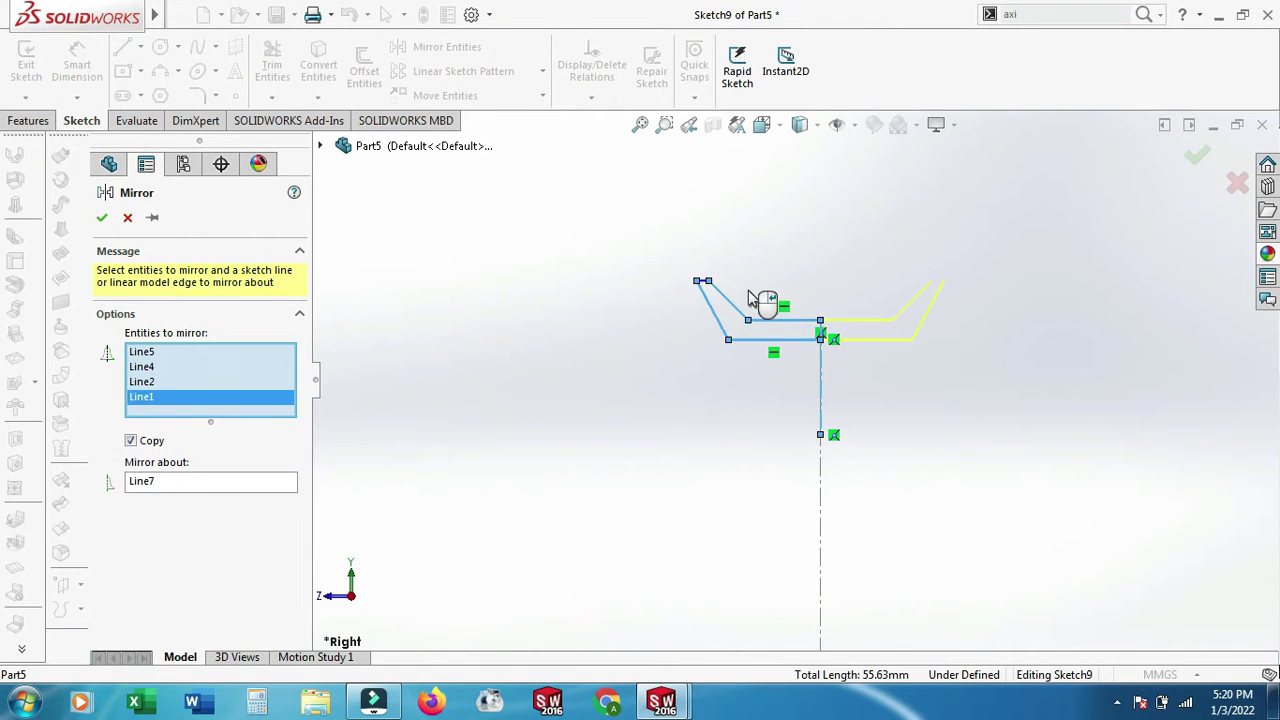
pyautogui.scroll(-3, 750, 300)
pyautogui.click(675, 296)
pyautogui.click(103, 218)
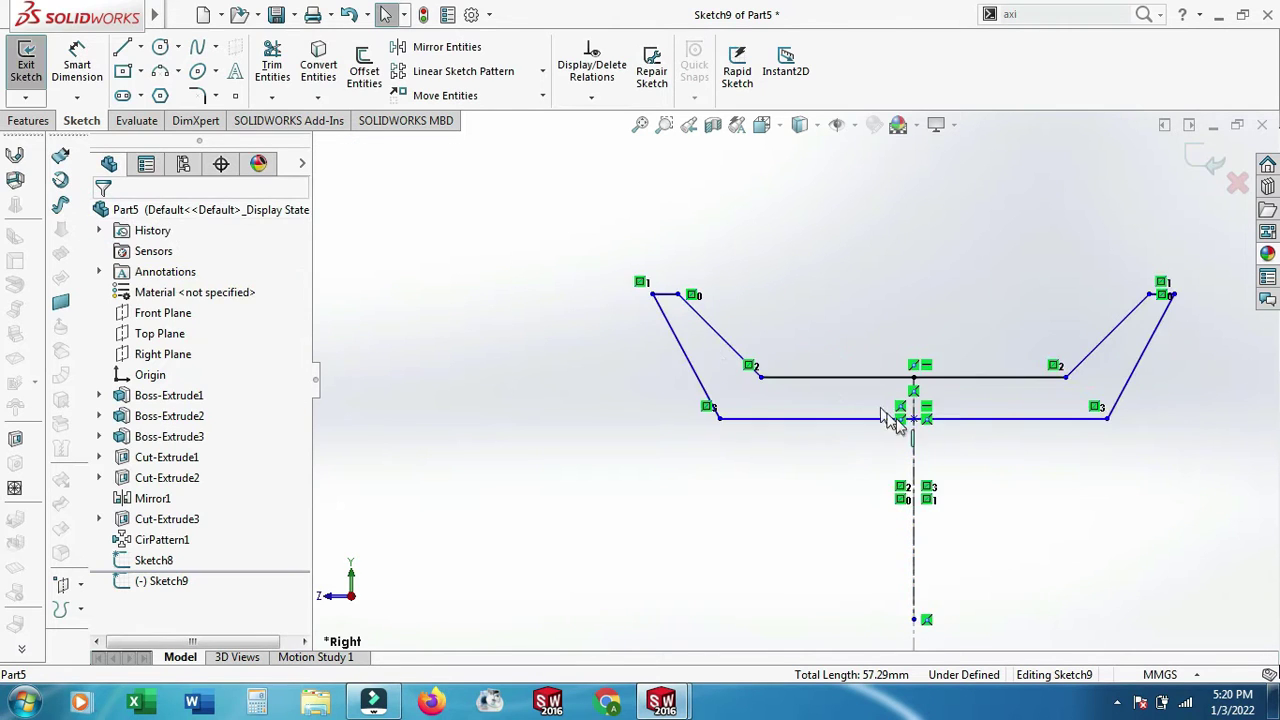
pyautogui.scroll(3, 937, 471)
pyautogui.scroll(3, 866, 543)
pyautogui.scroll(-2, 866, 543)
# - Draw a horizontal centerline from the origin leftward through the hub
pyautogui.click(140, 47)
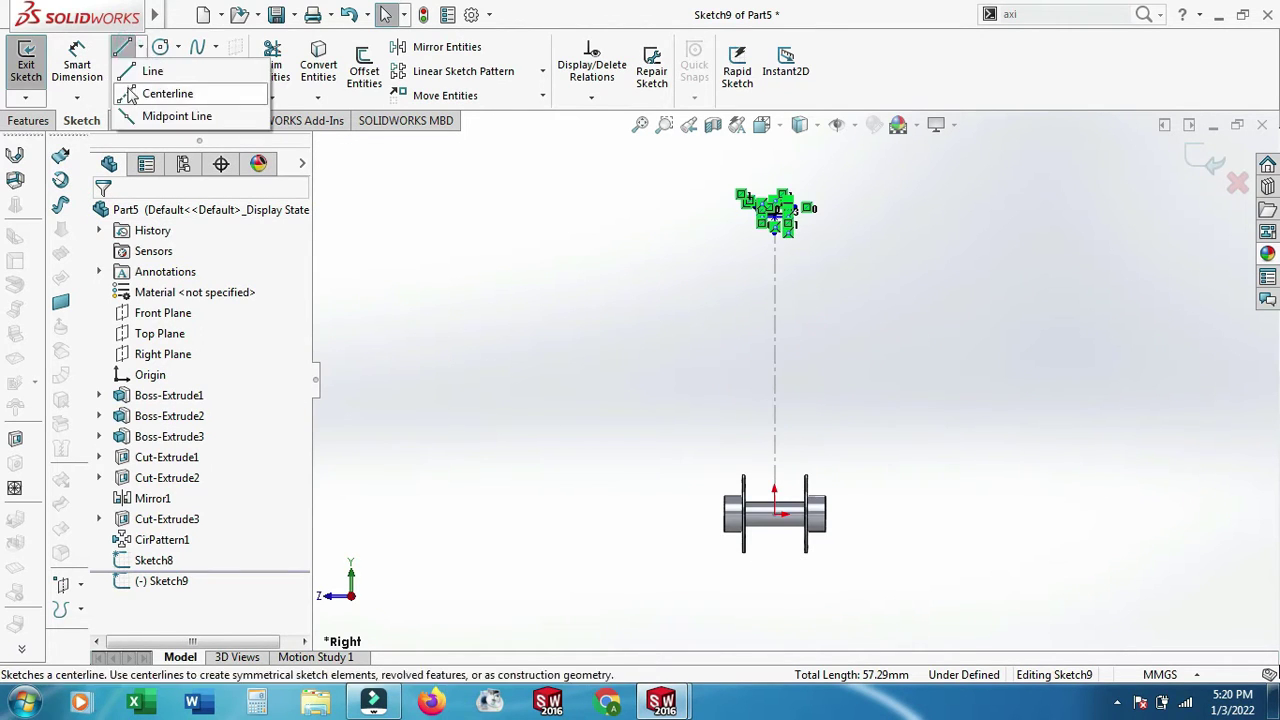
pyautogui.click(175, 91)
pyautogui.click(773, 514)
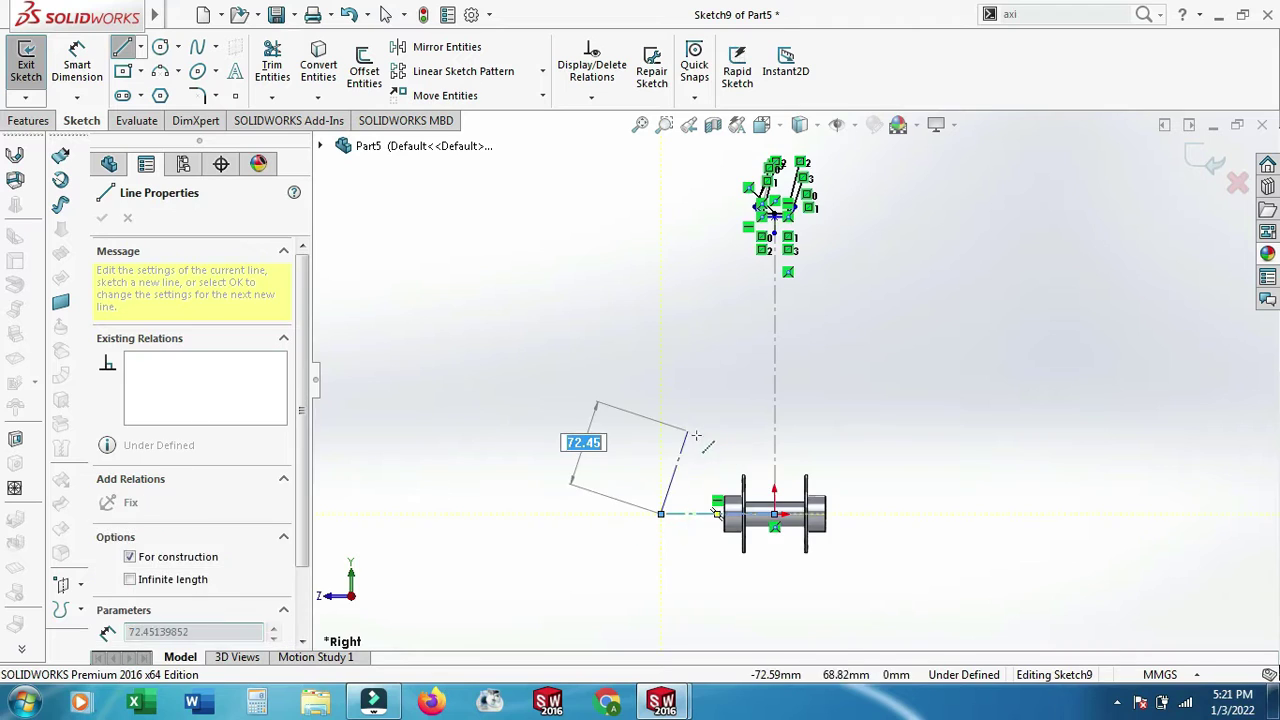
pyautogui.click(660, 514)
pyautogui.press('Escape')
# - Revolve Sketch9 about the horizontal centerline to form the rim body Revolve1
pyautogui.click(45, 121)
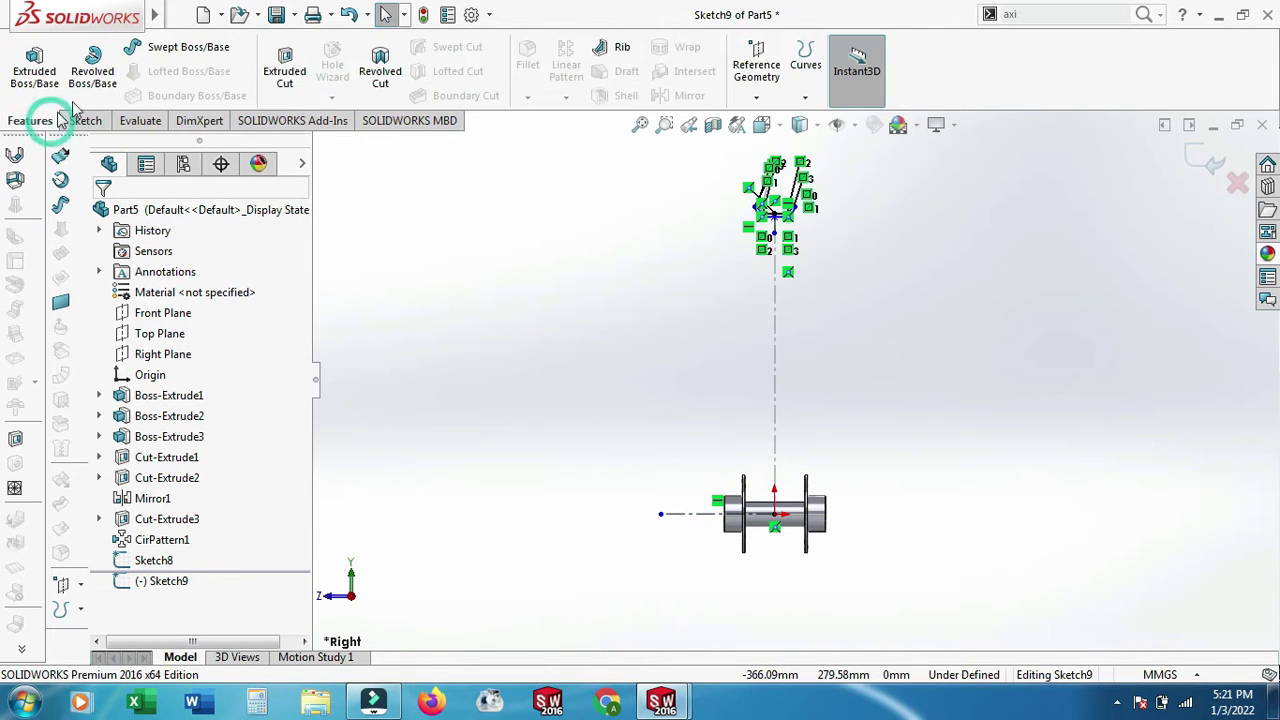
pyautogui.click(188, 47)
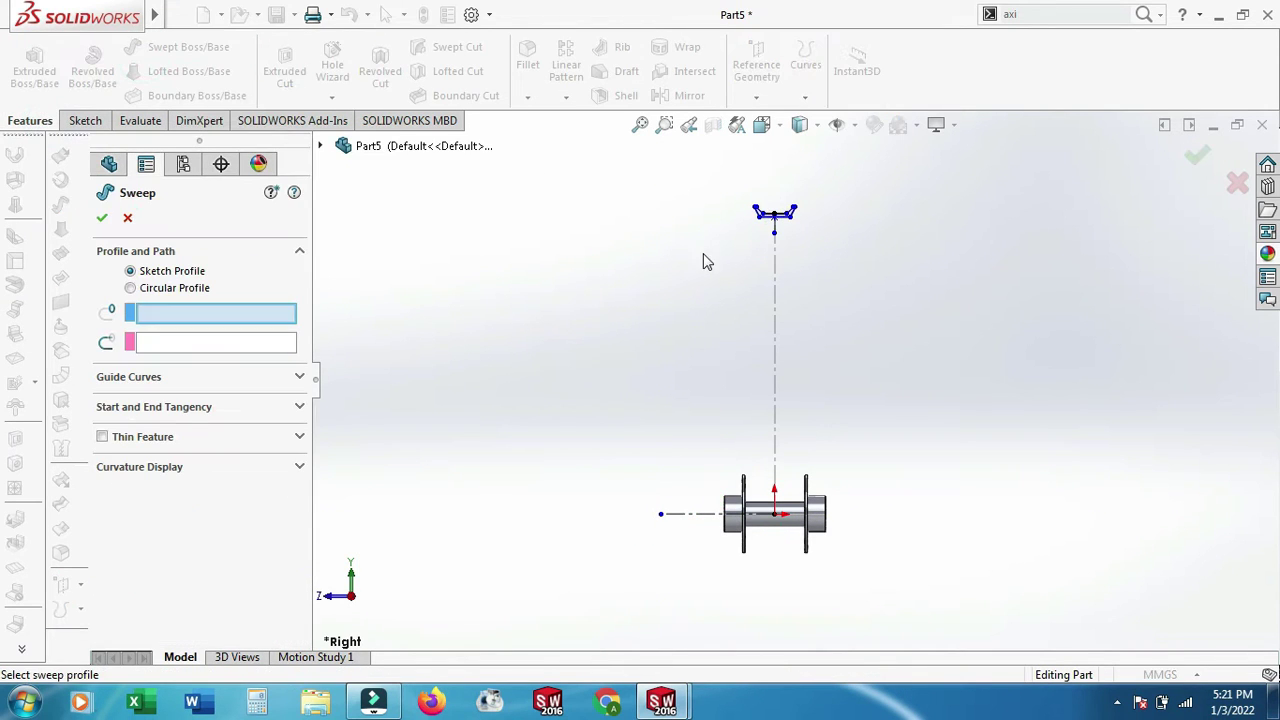
pyautogui.click(687, 517)
pyautogui.click(128, 218)
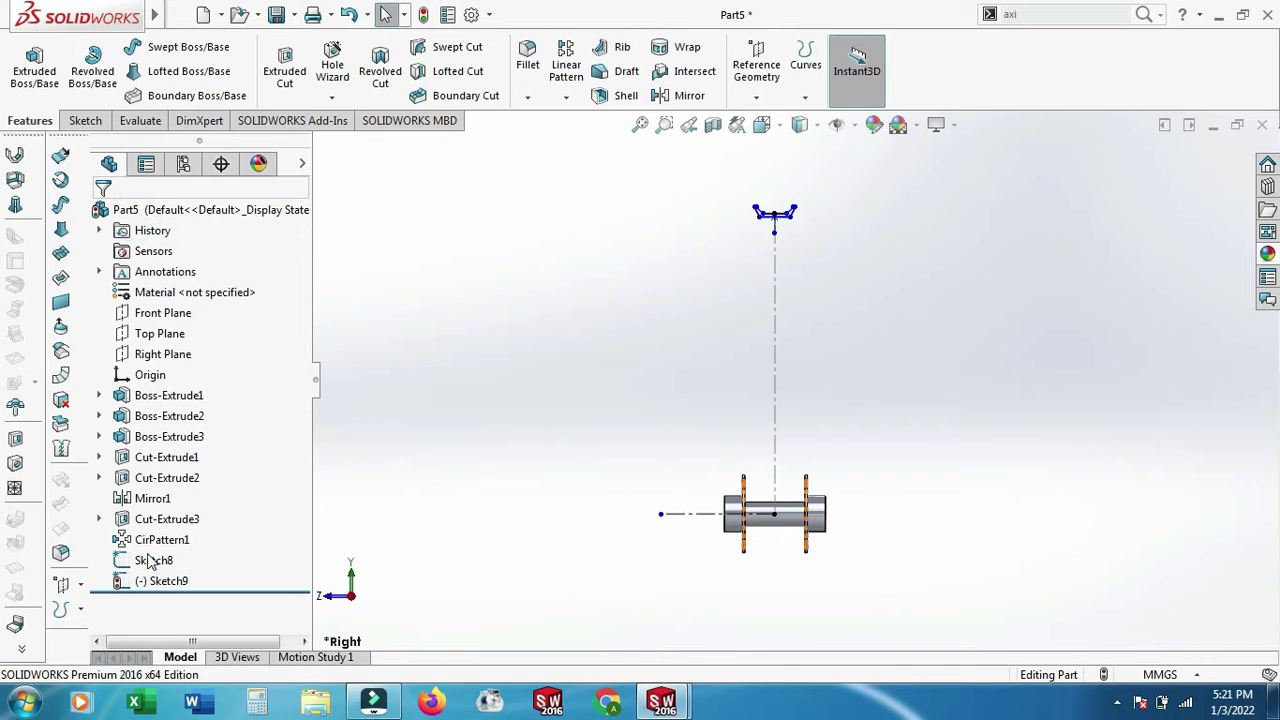
pyautogui.click(365, 440)
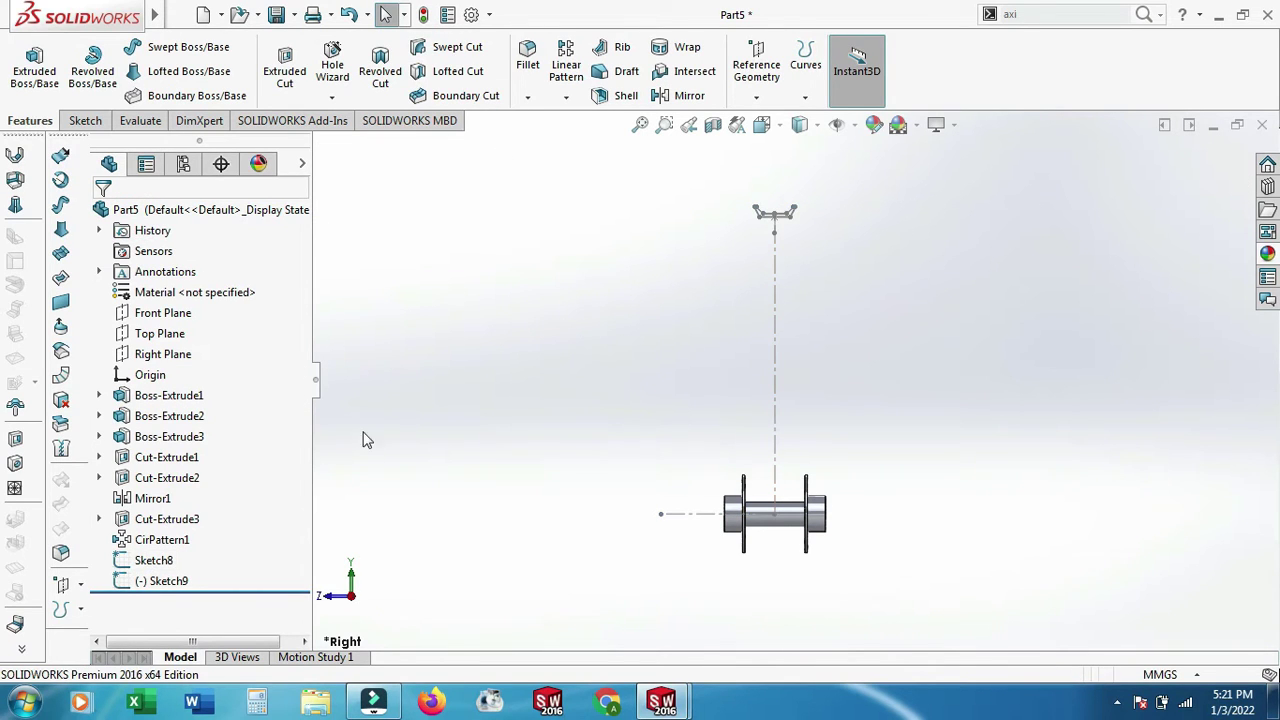
pyautogui.click(166, 582)
pyautogui.click(100, 72)
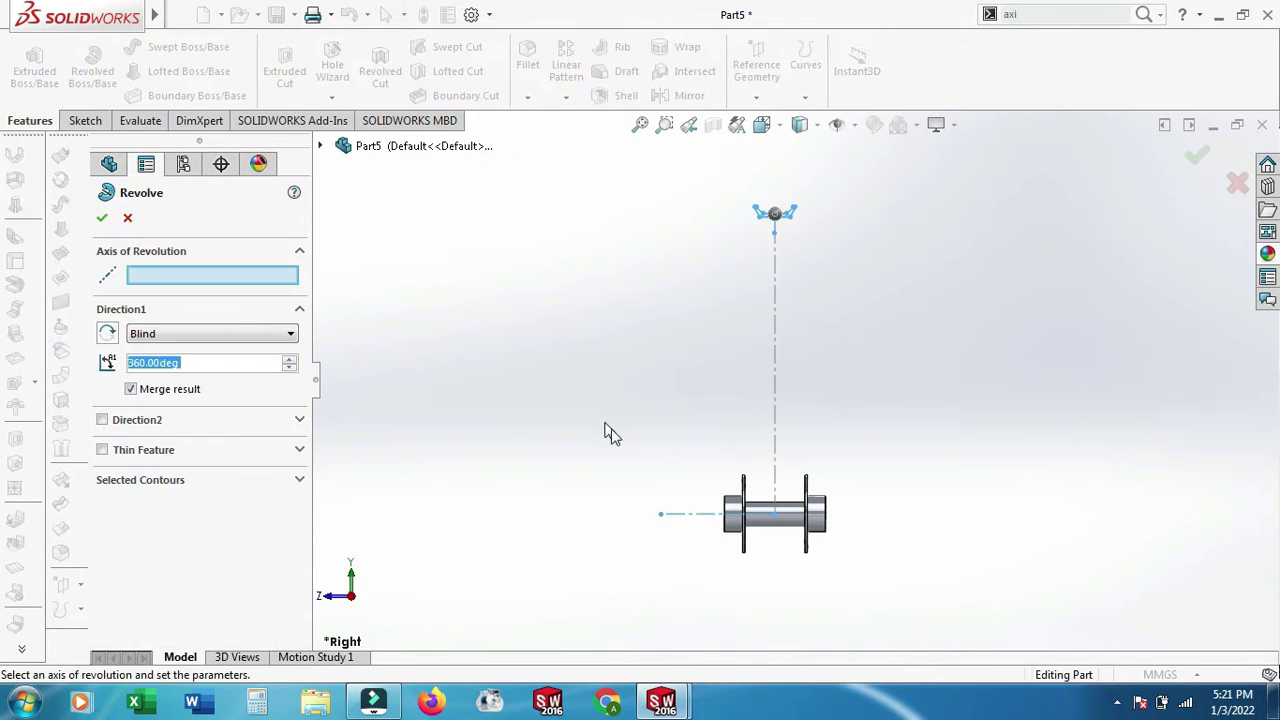
pyautogui.click(674, 512)
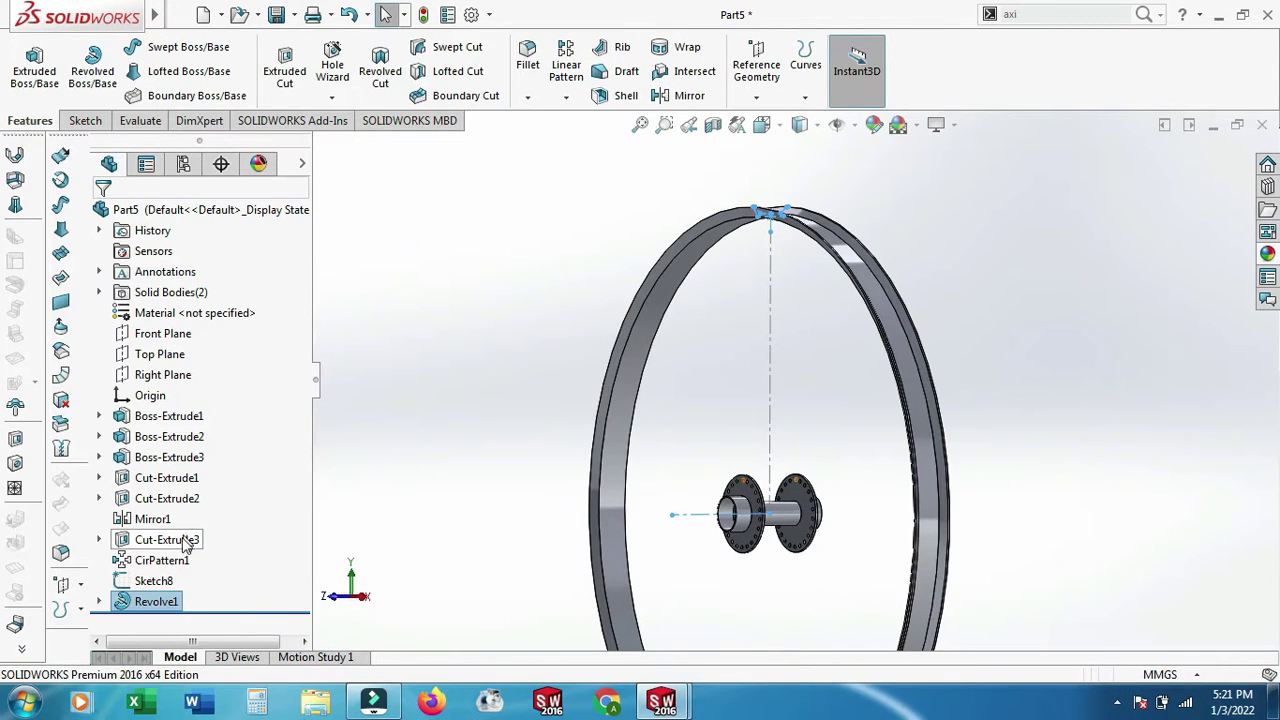
# - Reconfirm the hub's circular hole pattern at 22 instances
pyautogui.click(165, 560)
pyautogui.click(180, 508)
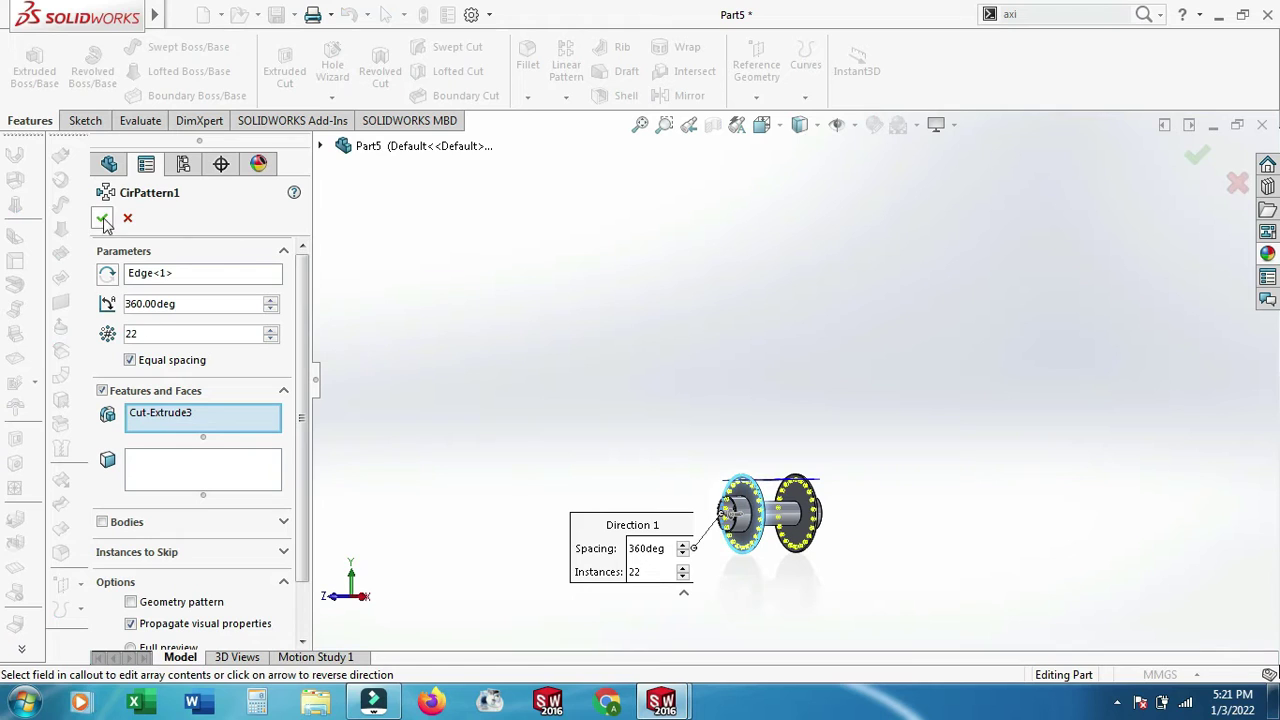
pyautogui.click(103, 220)
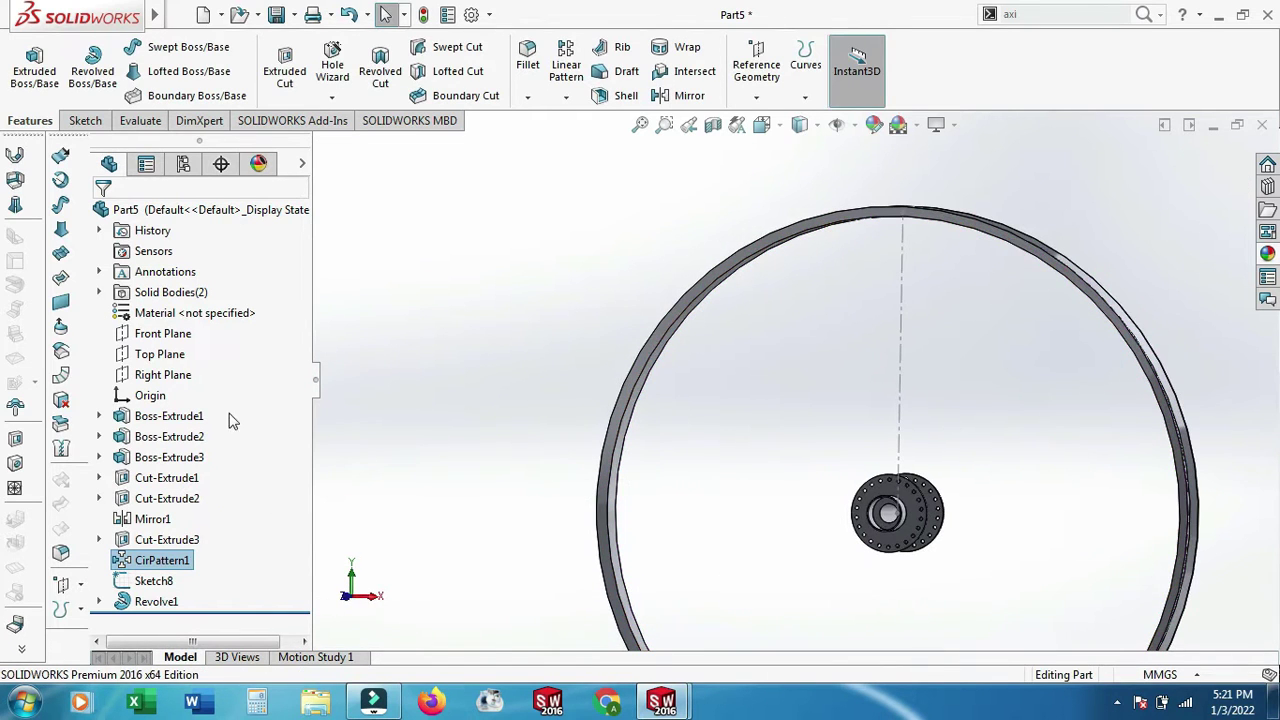
pyautogui.click(175, 356)
# - Sketch a small circle on the Top Plane over a hub flange hole
pyautogui.click(184, 320)
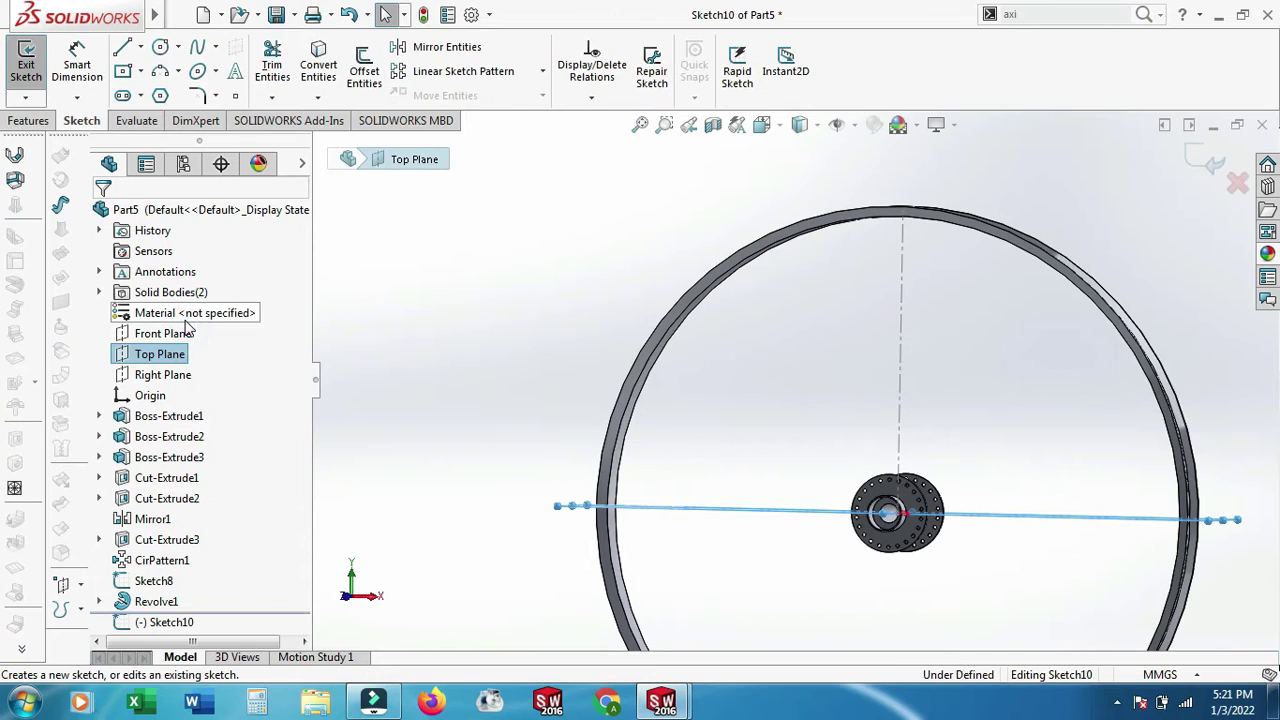
pyautogui.click(164, 58)
pyautogui.scroll(-3, 880, 525)
pyautogui.moveTo(912, 525); pyautogui.dragTo(878, 470, button='middle')
pyautogui.click(878, 472)
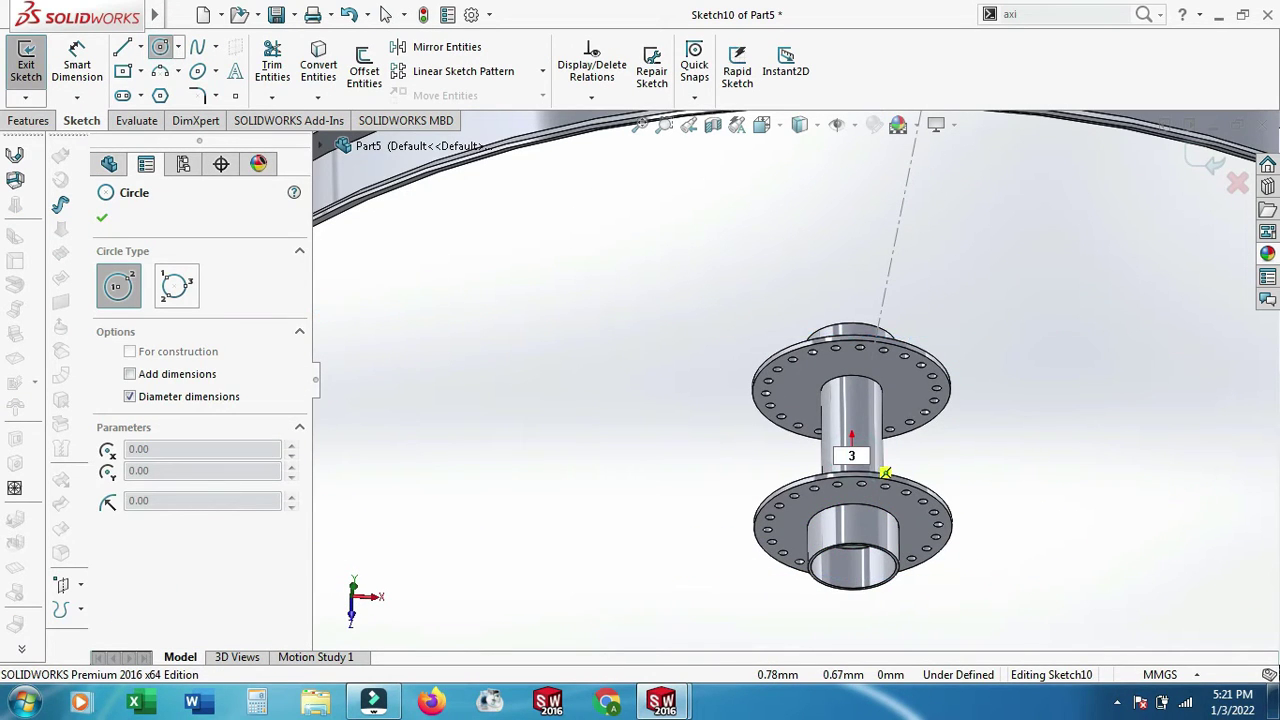
pyautogui.click(882, 470)
pyautogui.click(104, 219)
# - Extrude-cut the circle starting at a 170 mm offset with a 105 mm blind depth
pyautogui.click(36, 120)
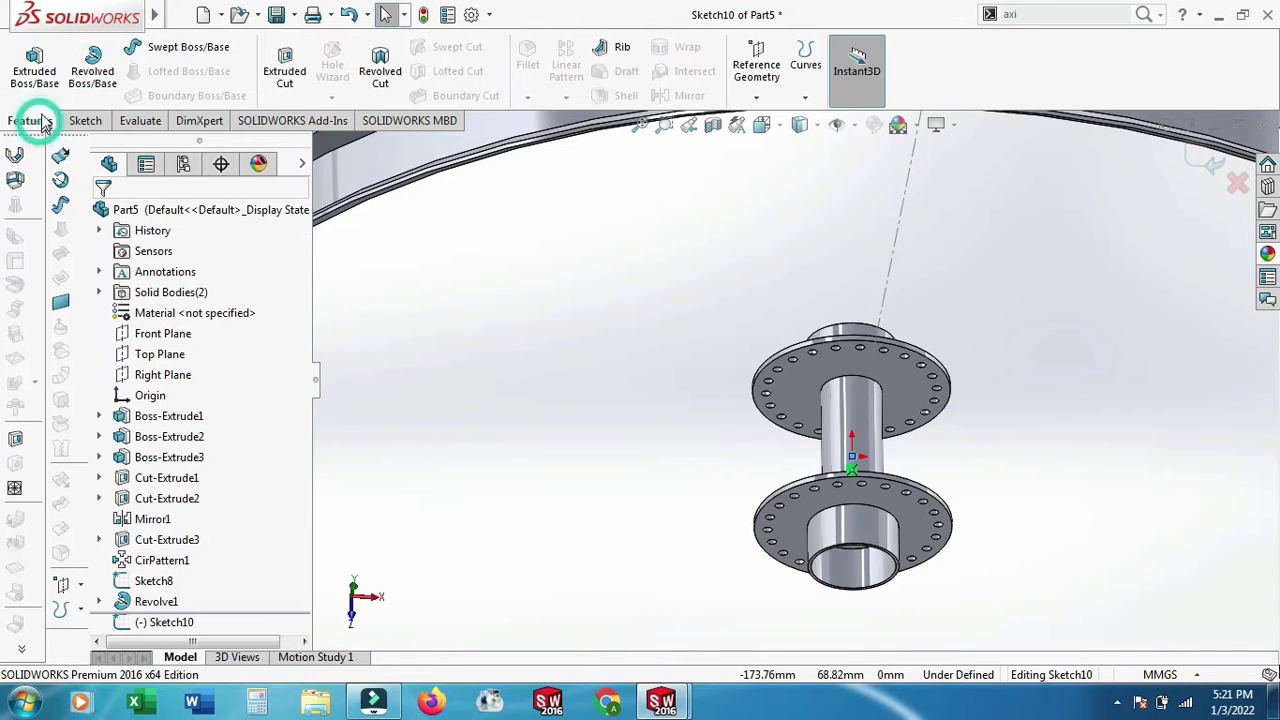
pyautogui.click(270, 70)
pyautogui.click(200, 251)
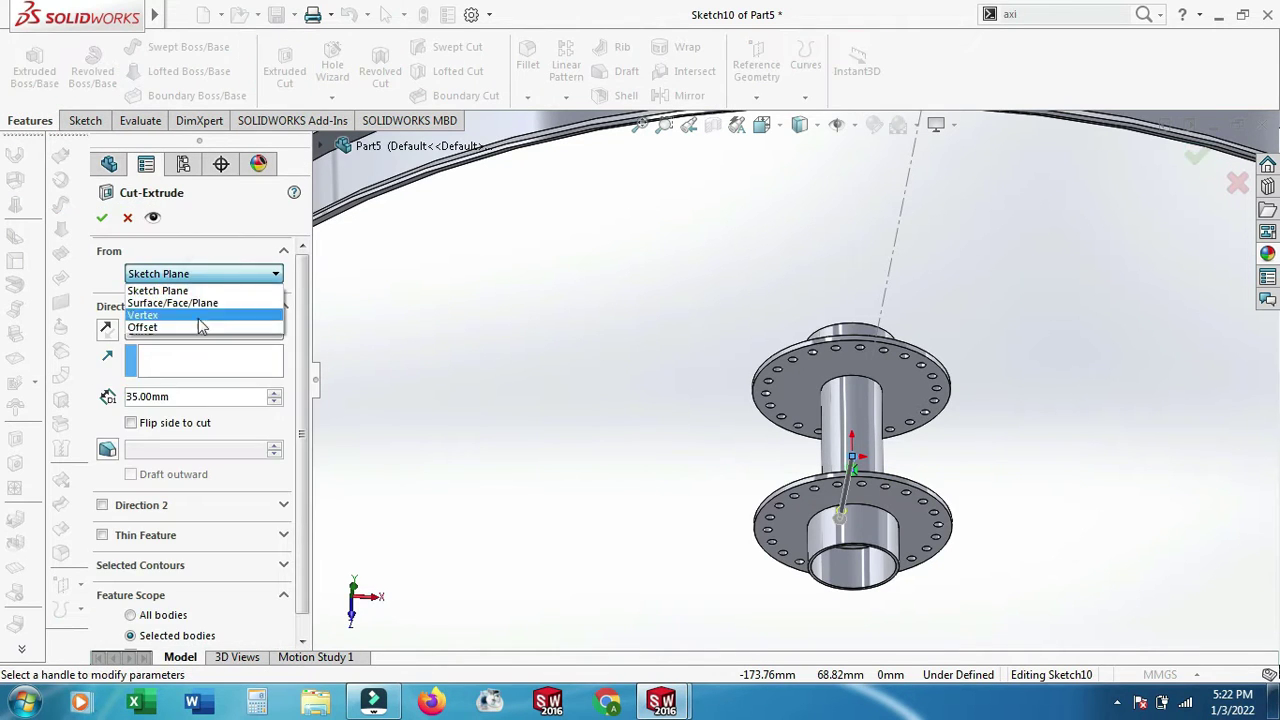
pyautogui.click(150, 326)
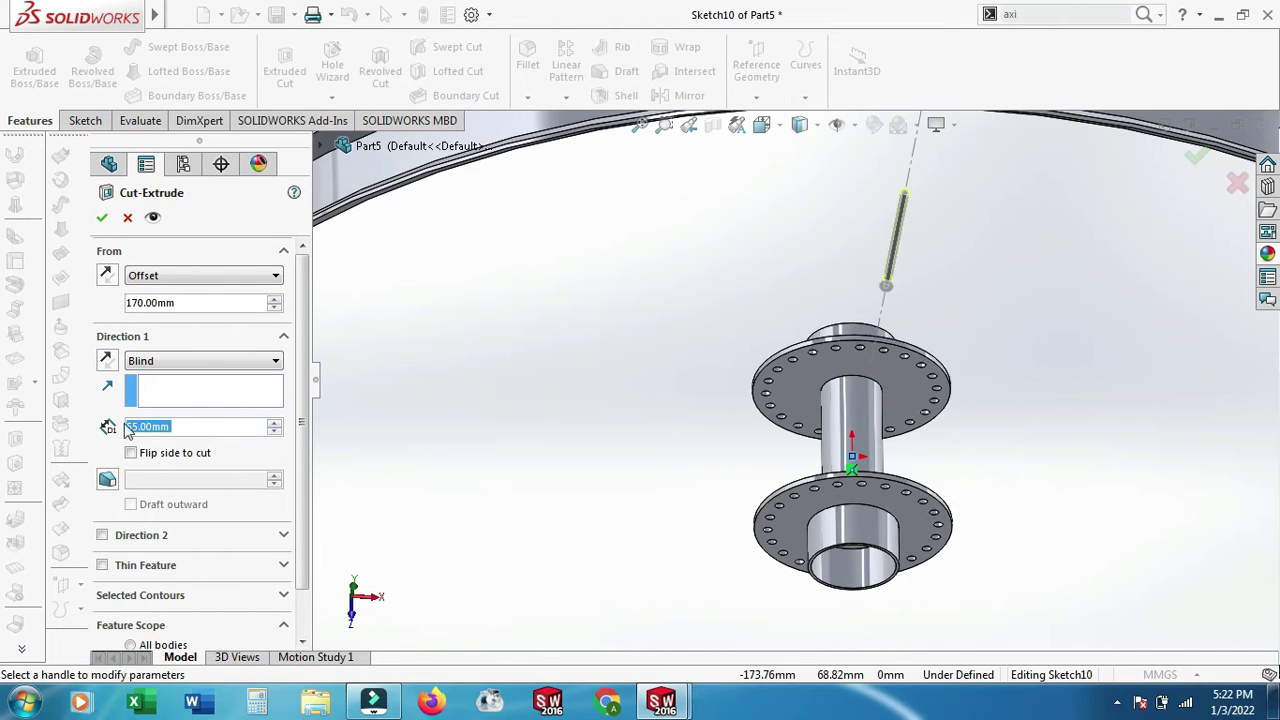
pyautogui.click(204, 426)
pyautogui.write('55')
pyautogui.press('f')
pyautogui.write('105')
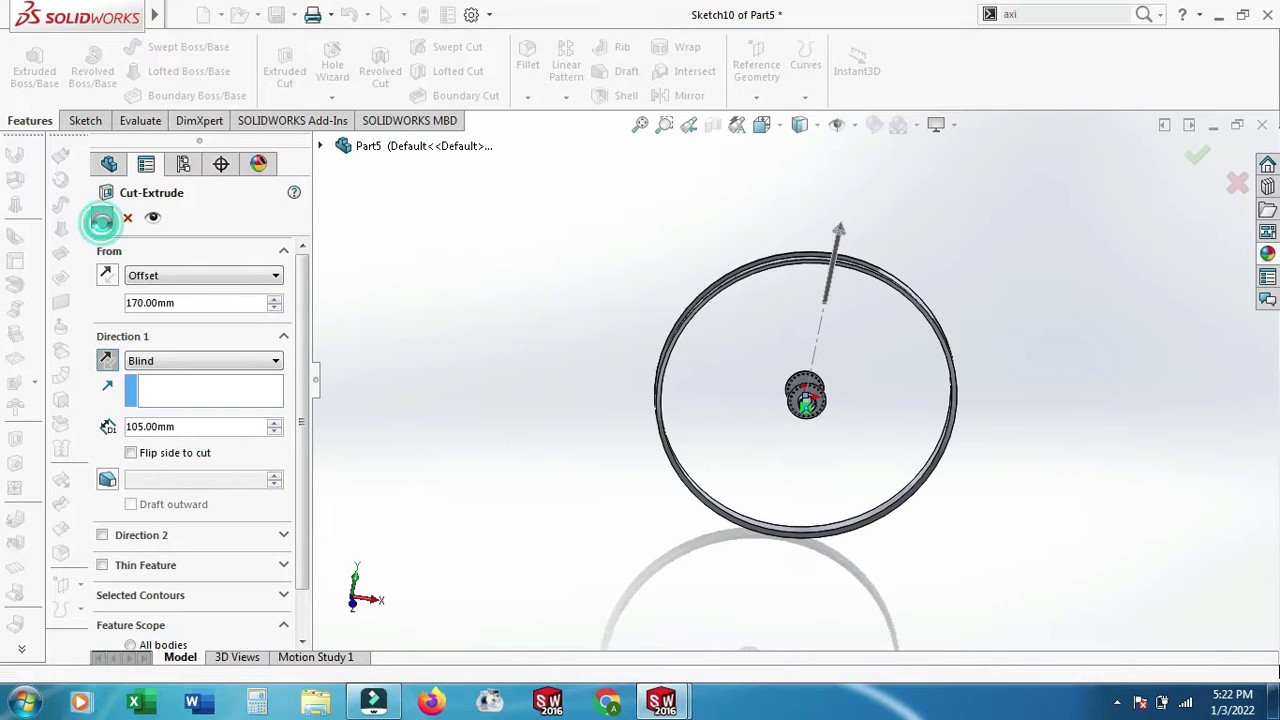
pyautogui.click(101, 217)
pyautogui.moveTo(864, 284)
pyautogui.mouseDown(button='middle')
pyautogui.moveTo(815, 338)
pyautogui.moveTo(400, 534)
pyautogui.mouseUp(button='middle')
# - Circular-pattern Cut-Extrude4 about the hub flange edge: 44 equally spaced instances over 360°
pyautogui.click(167, 622)
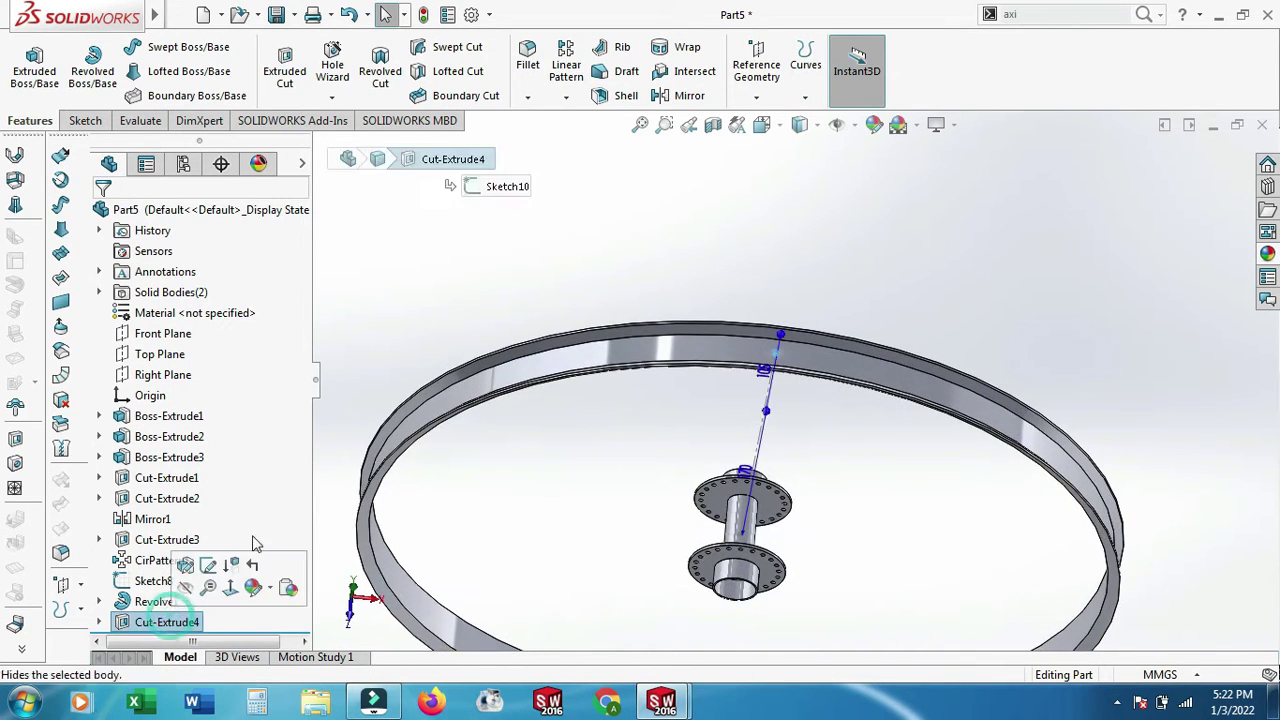
pyautogui.click(567, 97)
pyautogui.click(614, 142)
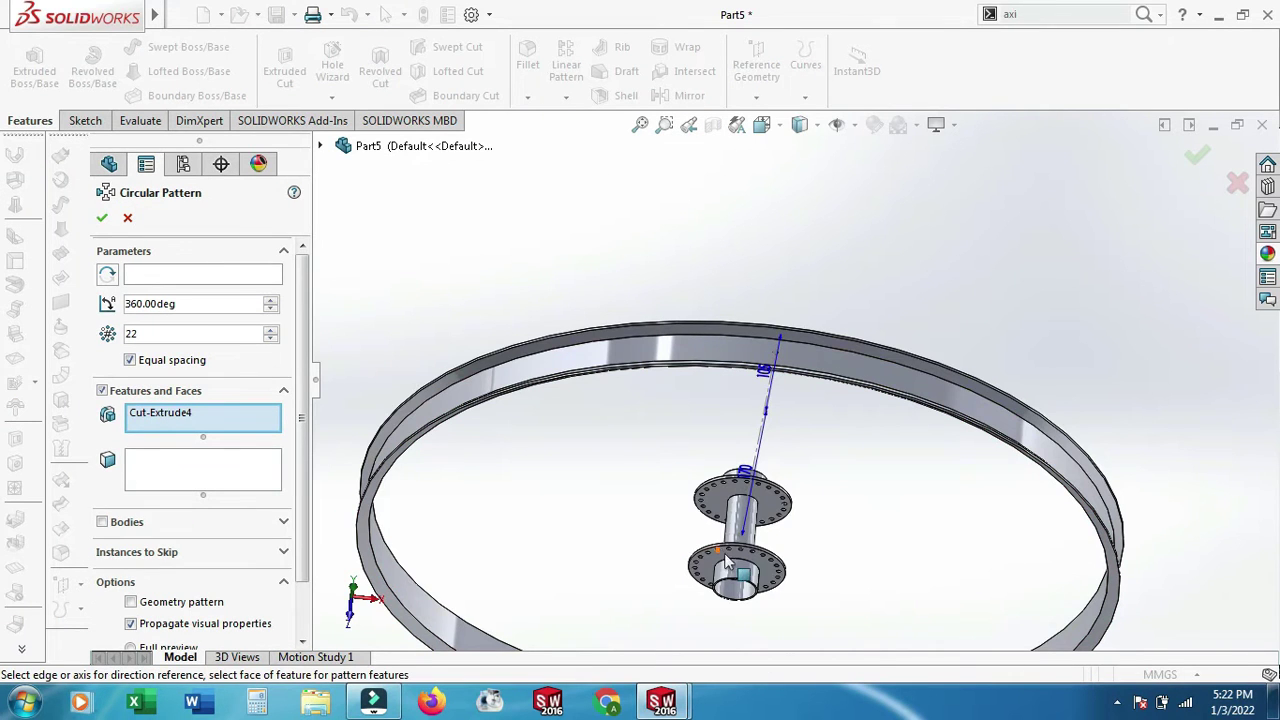
pyautogui.moveTo(606, 320); pyautogui.dragTo(620, 370, button='middle')
pyautogui.scroll(-5, 763, 560)
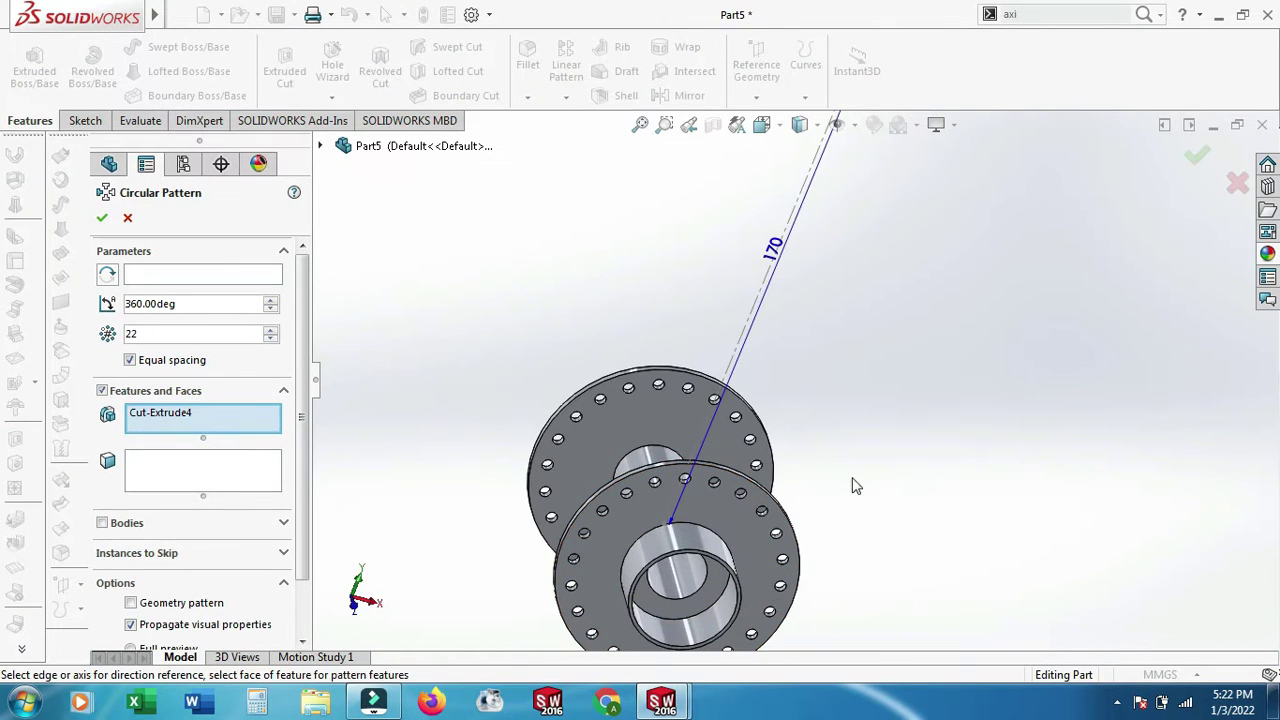
pyautogui.click(256, 279)
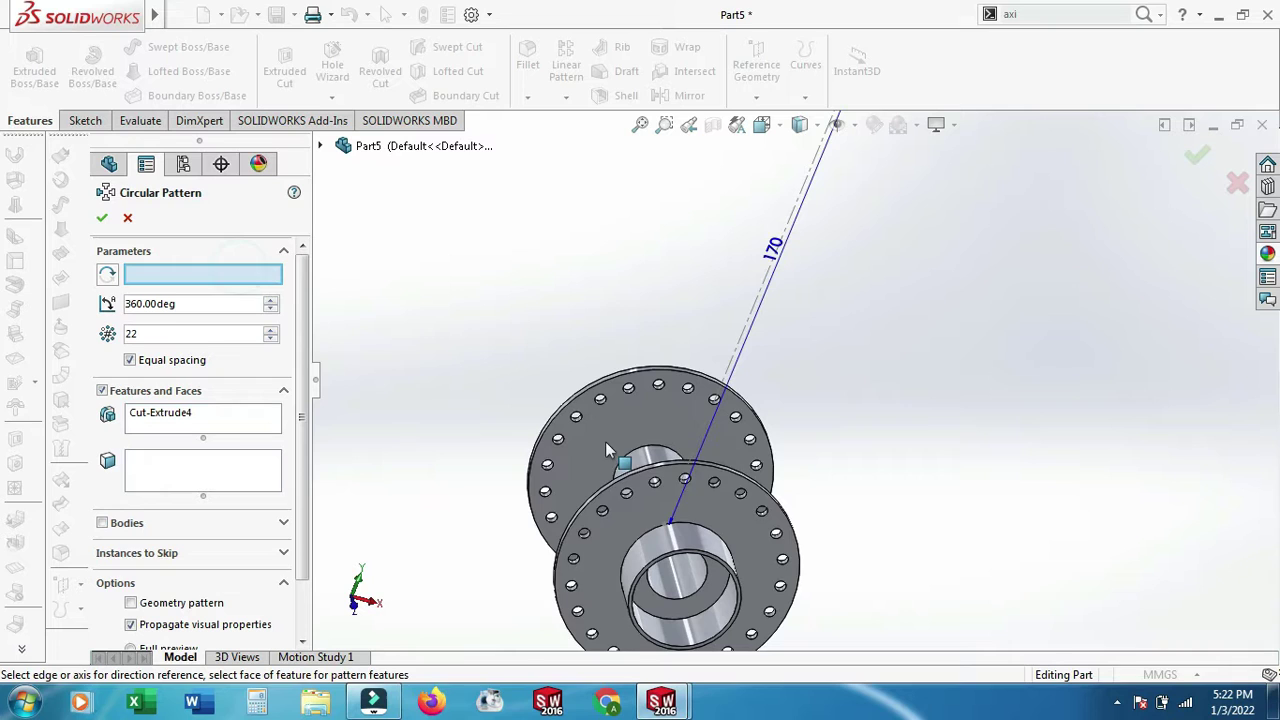
pyautogui.click(744, 485)
pyautogui.scroll(3, 820, 440)
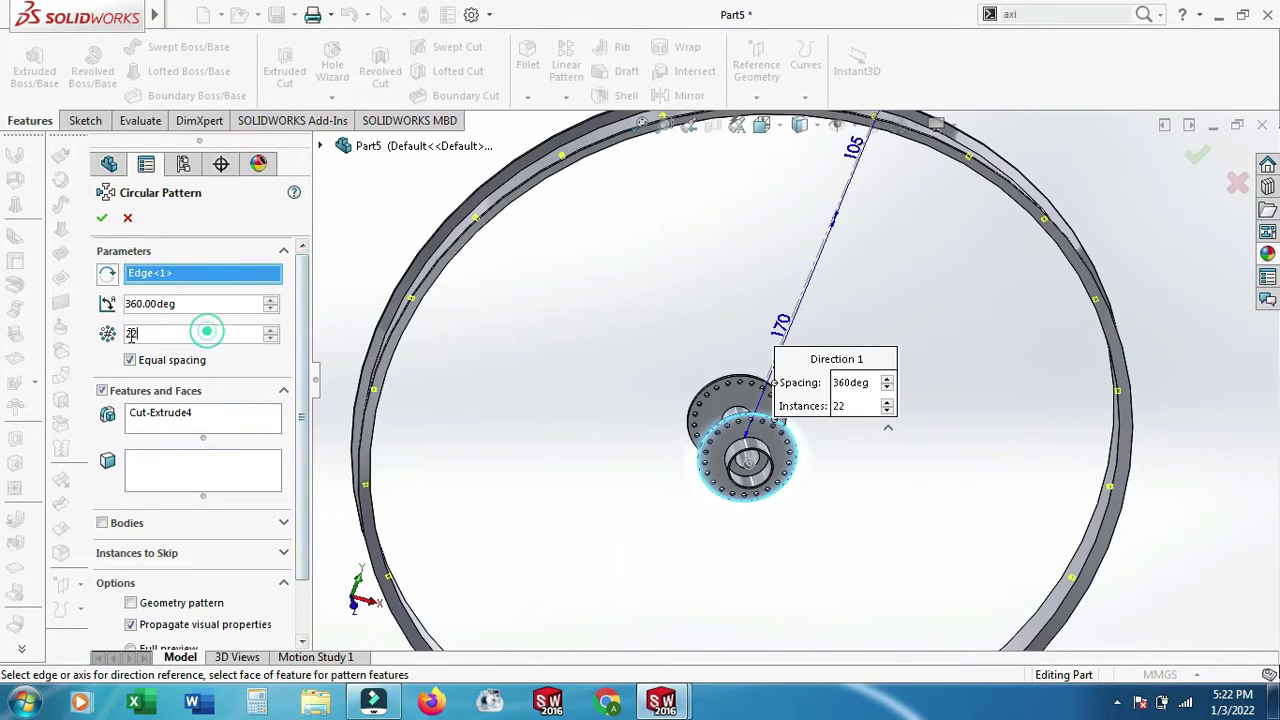
pyautogui.click(193, 333)
pyautogui.write('44')
pyautogui.press('Return')
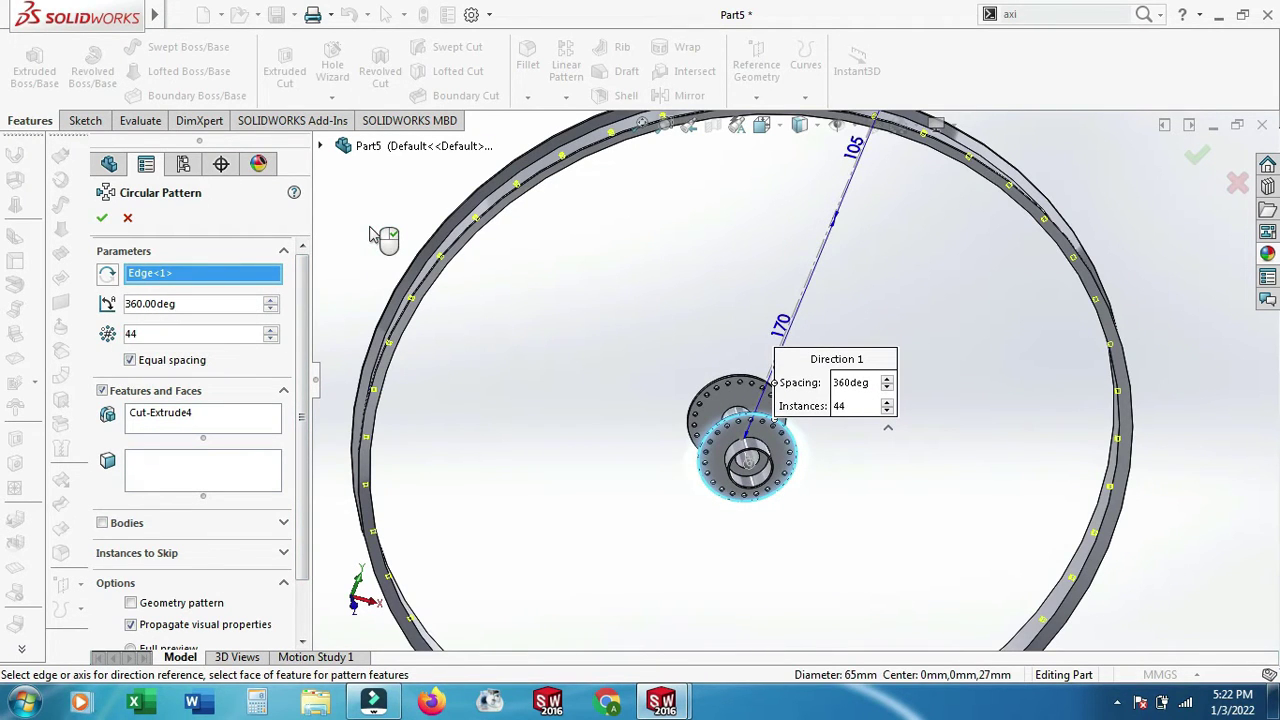
pyautogui.click(103, 219)
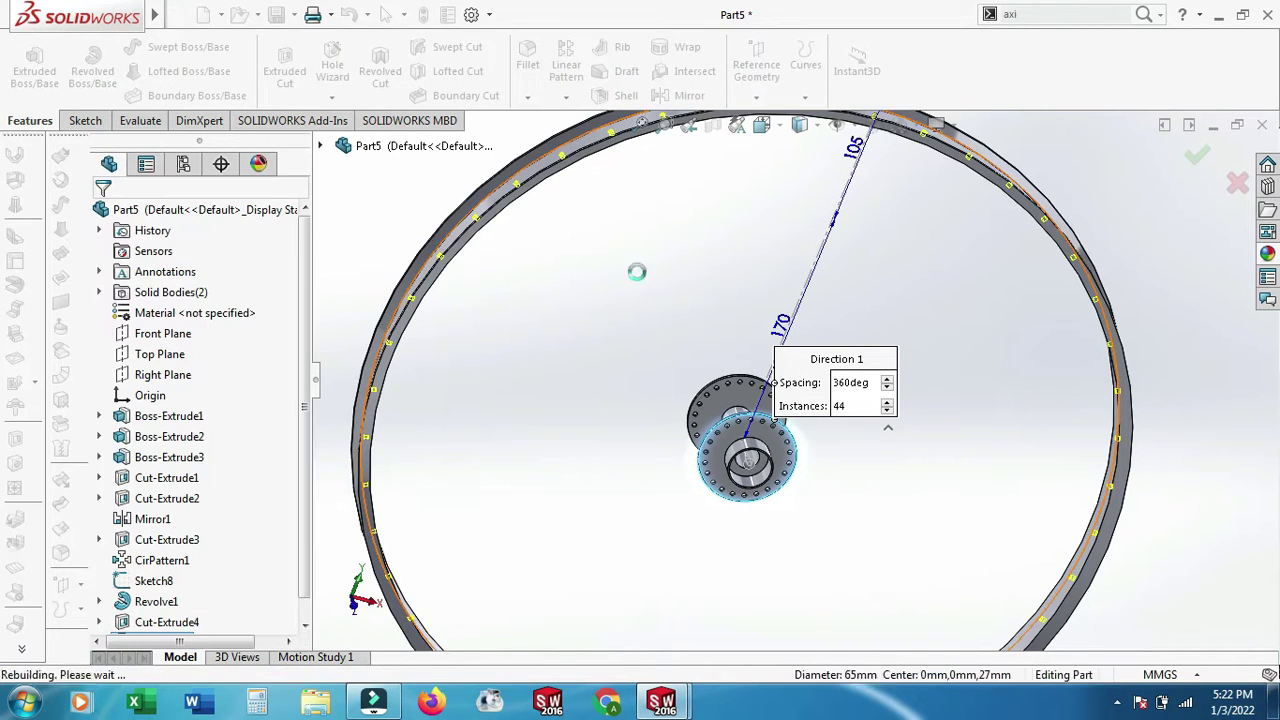
# - Create a reference axis through the cylindrical face of a hub flange hole
pyautogui.click(1117, 706)
pyautogui.click(1018, 499)
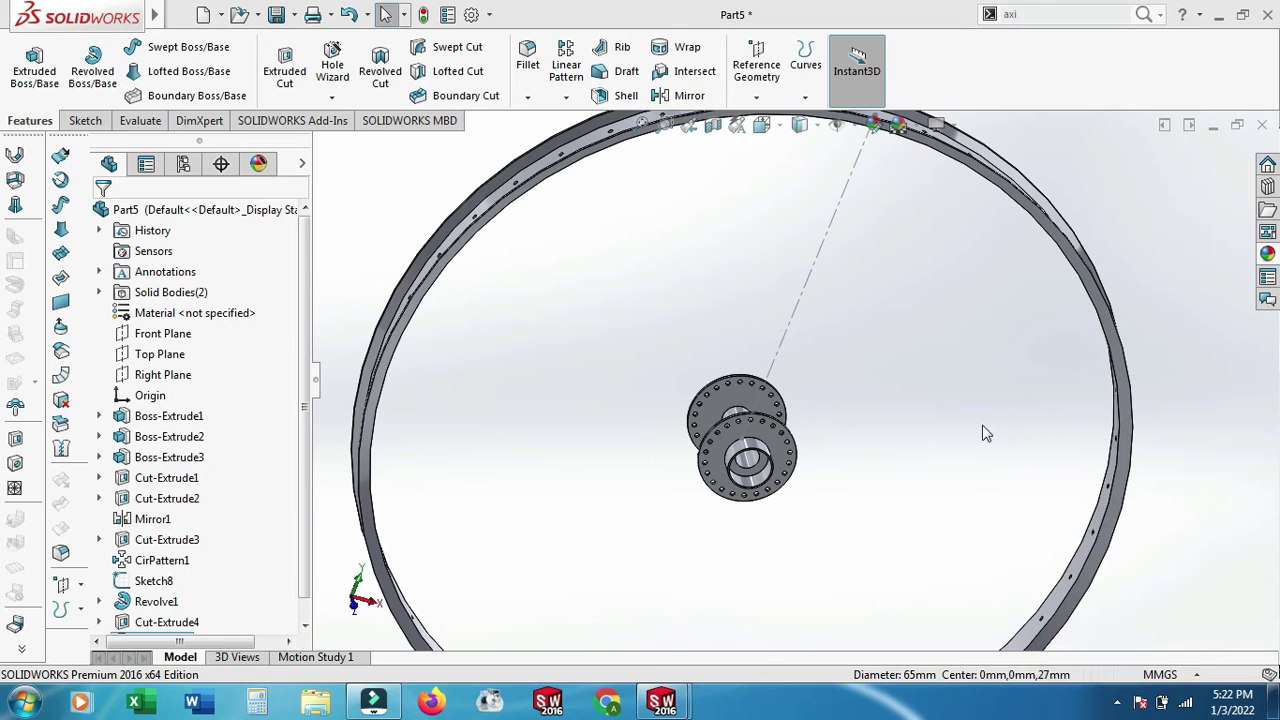
pyautogui.click(178, 375)
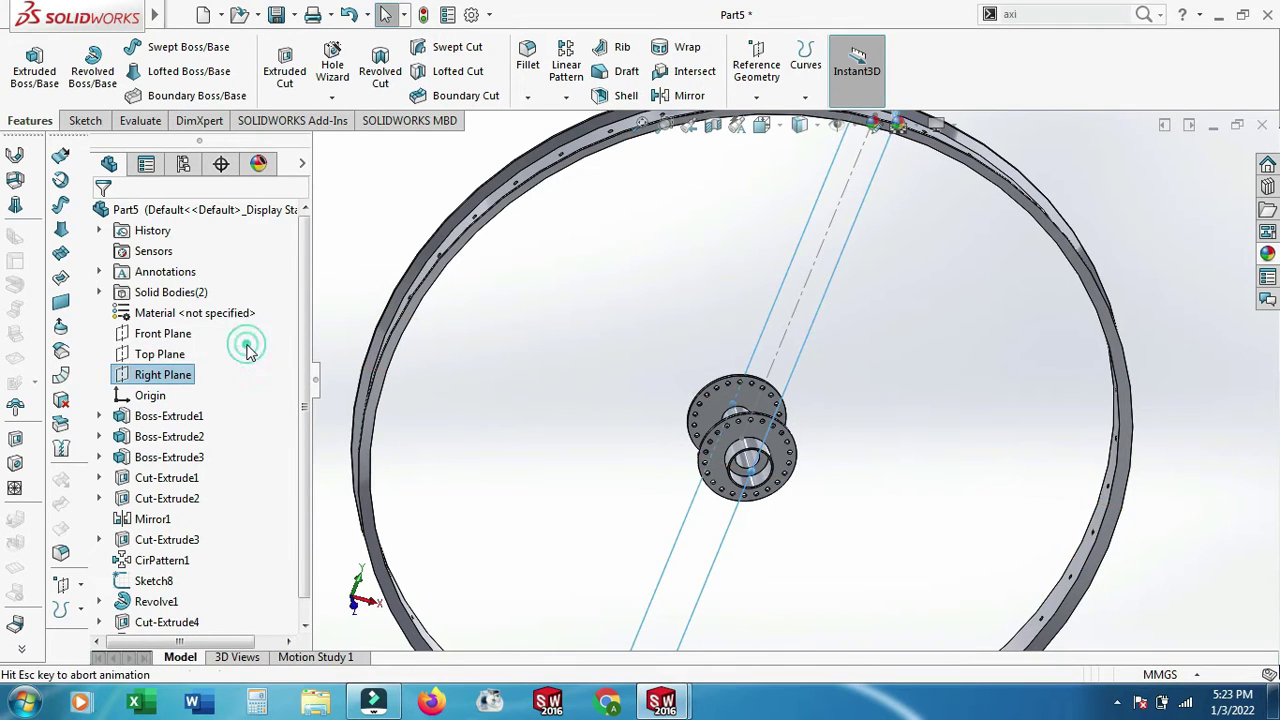
pyautogui.click(163, 333)
pyautogui.click(241, 304)
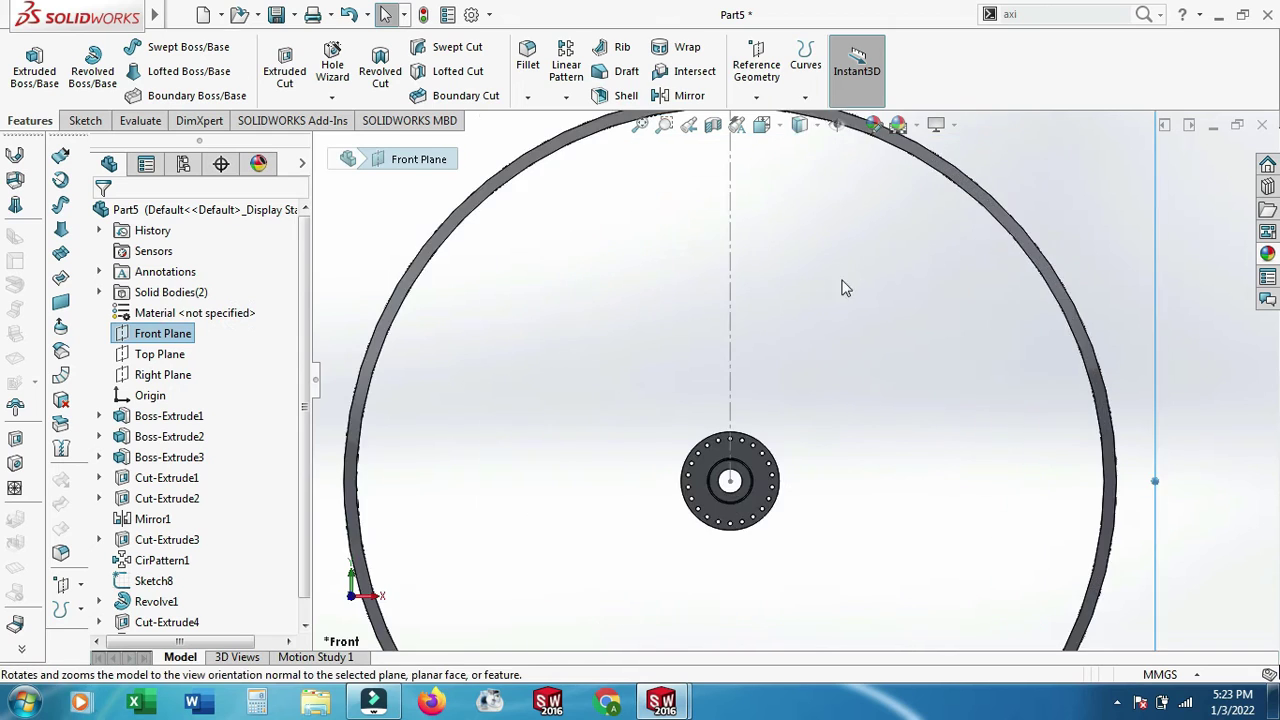
pyautogui.scroll(-3, 752, 379)
pyautogui.click(1071, 38)
pyautogui.scroll(-2, 771, 514)
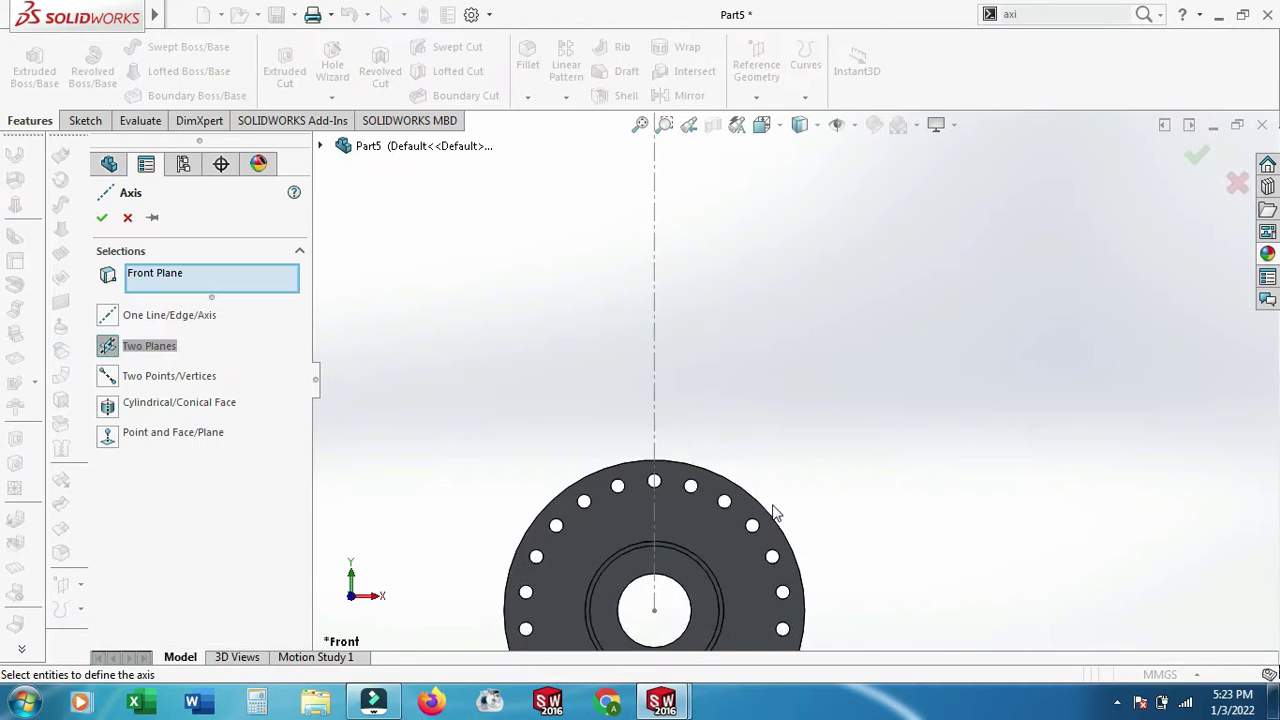
pyautogui.scroll(-2, 771, 514)
pyautogui.moveTo(675, 485); pyautogui.dragTo(652, 492, button='middle')
pyautogui.scroll(-2, 652, 492)
pyautogui.scroll(-2, 643, 463)
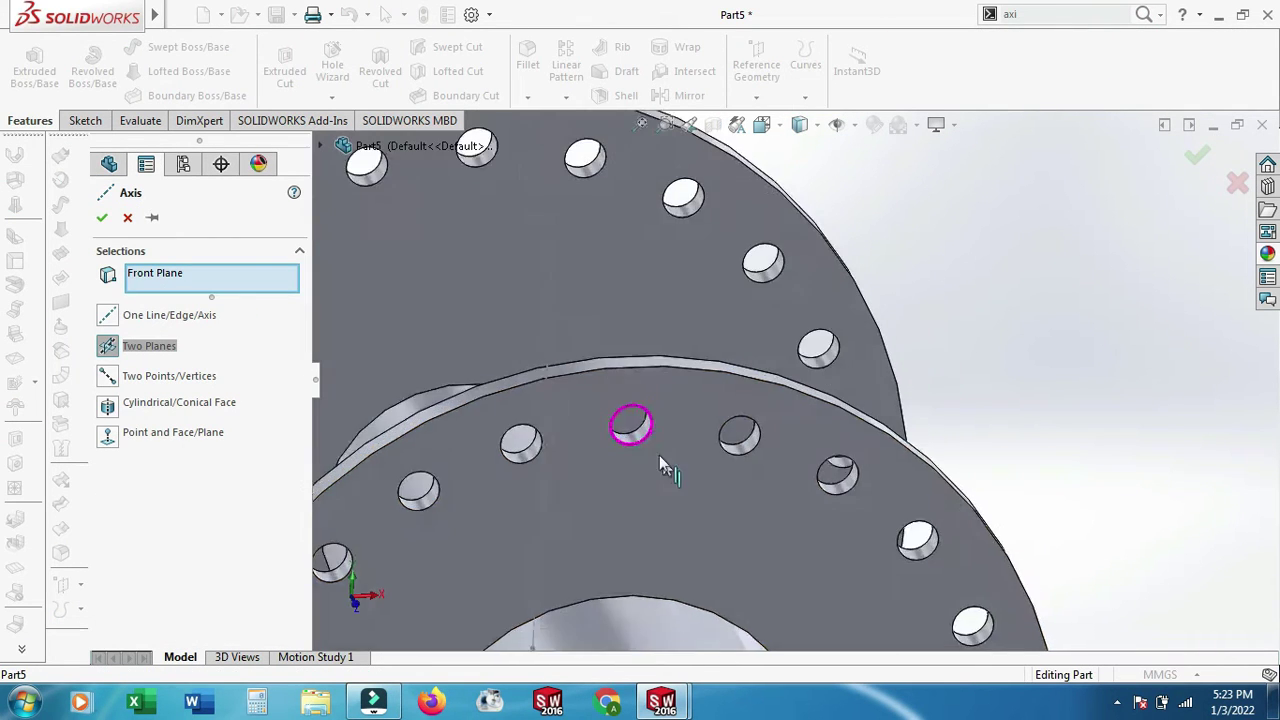
pyautogui.scroll(-2, 663, 463)
pyautogui.click(652, 427)
pyautogui.click(101, 217)
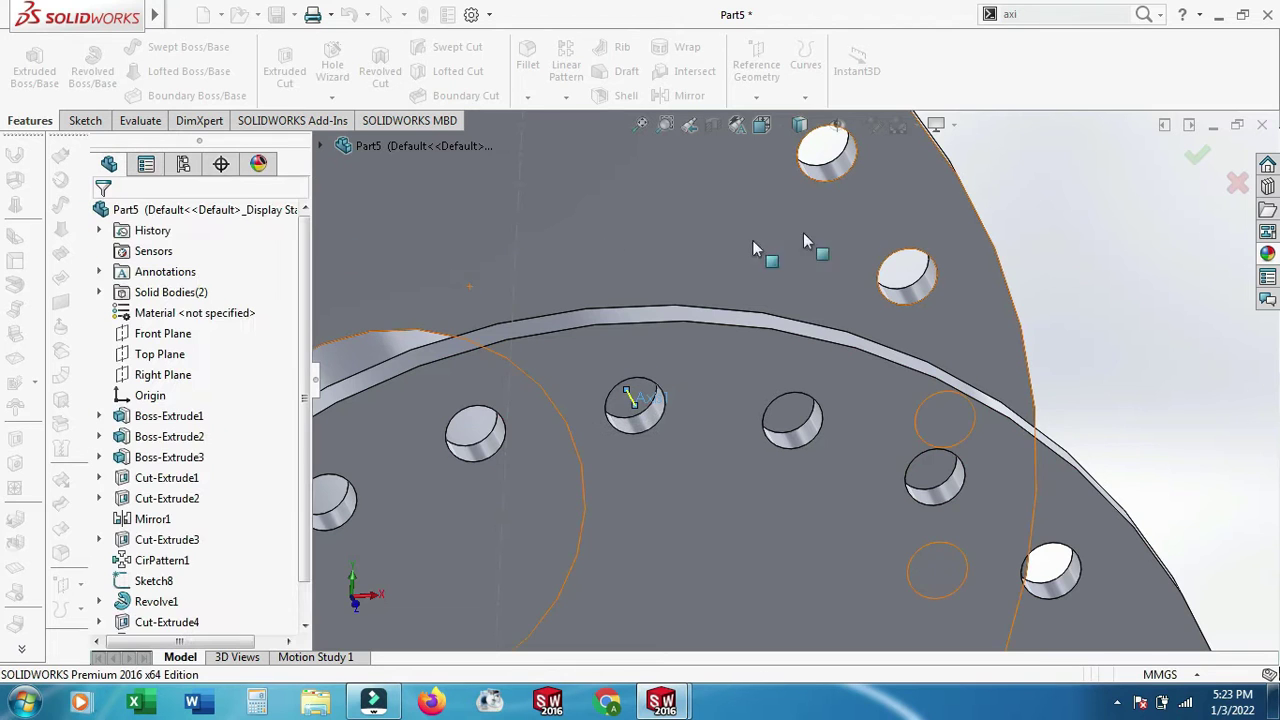
# - Add a reference axis through the cylindrical face of one rim hole
pyautogui.click(1143, 14)
pyautogui.click(1020, 37)
pyautogui.scroll(3, 801, 347)
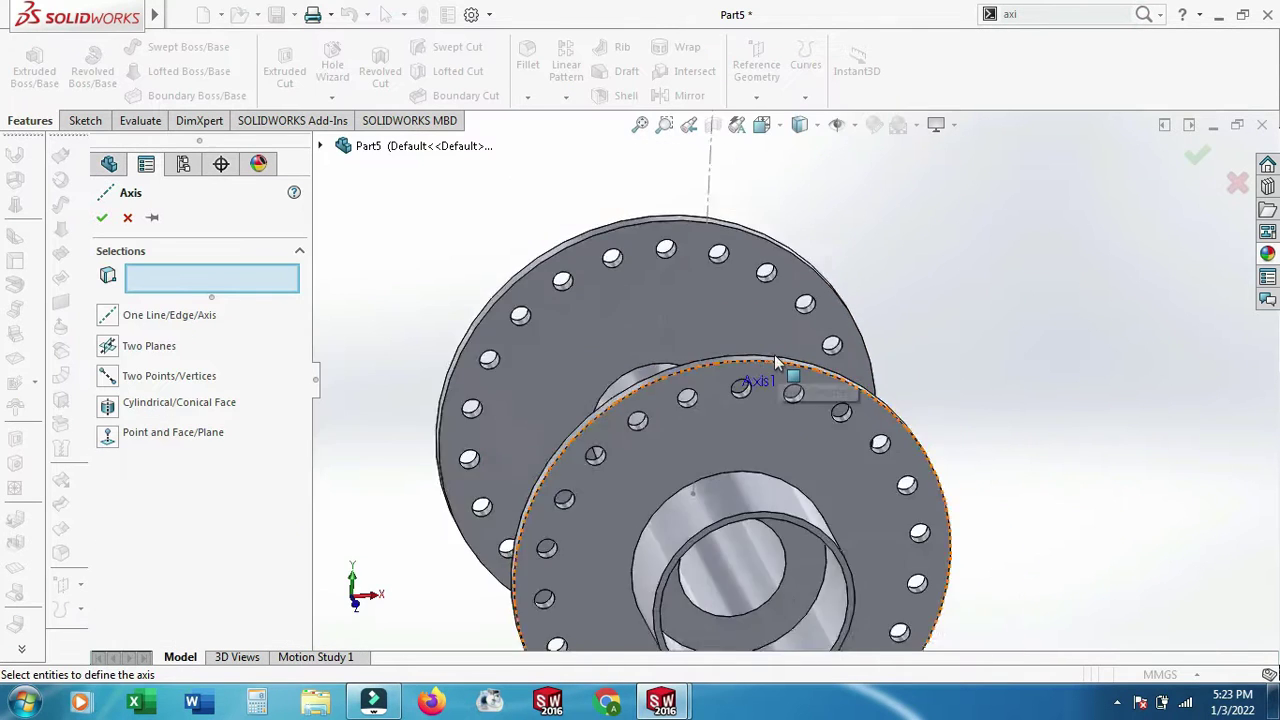
pyautogui.scroll(2, 778, 300)
pyautogui.scroll(2, 778, 299)
pyautogui.scroll(1, 778, 299)
pyautogui.scroll(-2, 800, 178)
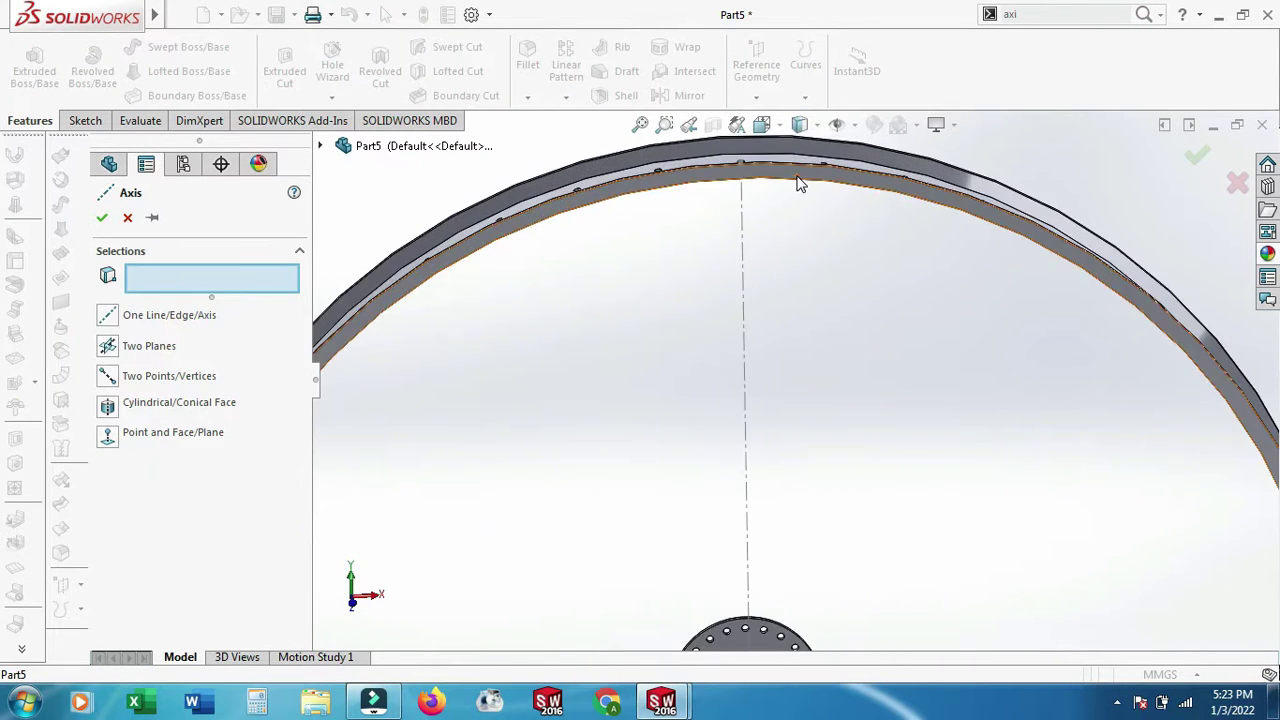
pyautogui.scroll(-2, 900, 230)
pyautogui.scroll(-2, 896, 253)
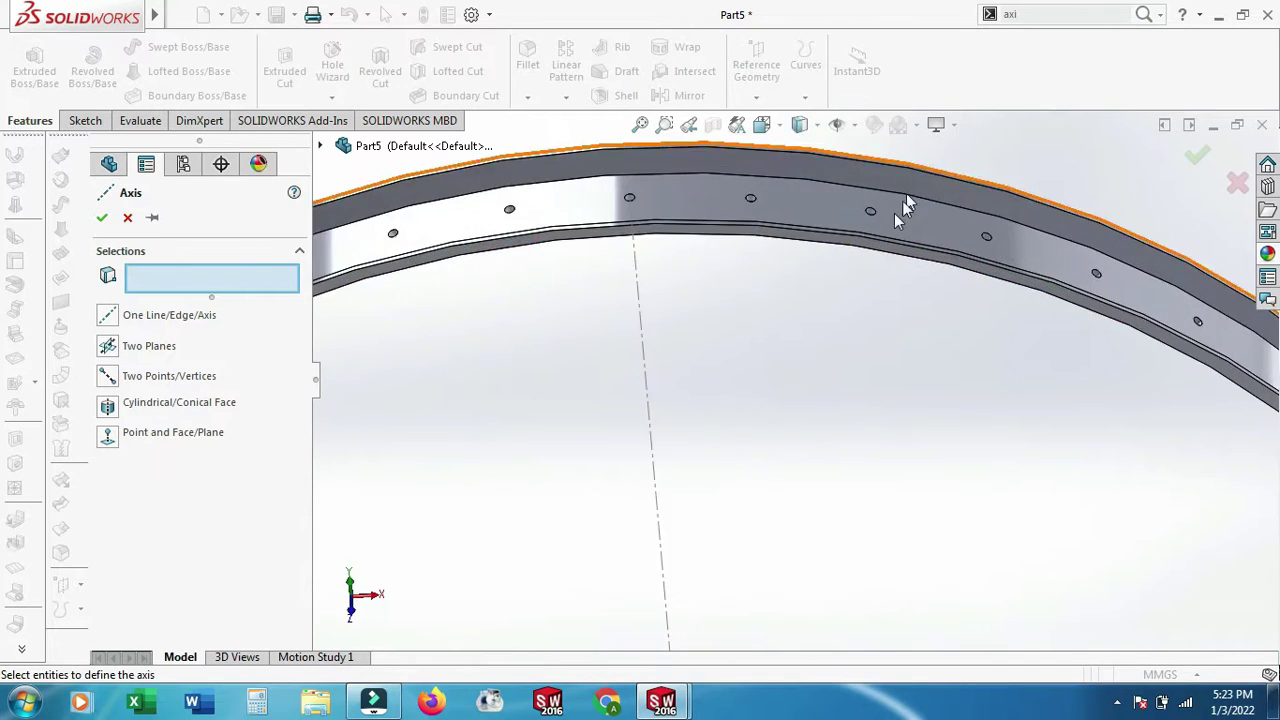
pyautogui.scroll(-3, 800, 250)
pyautogui.click(727, 335)
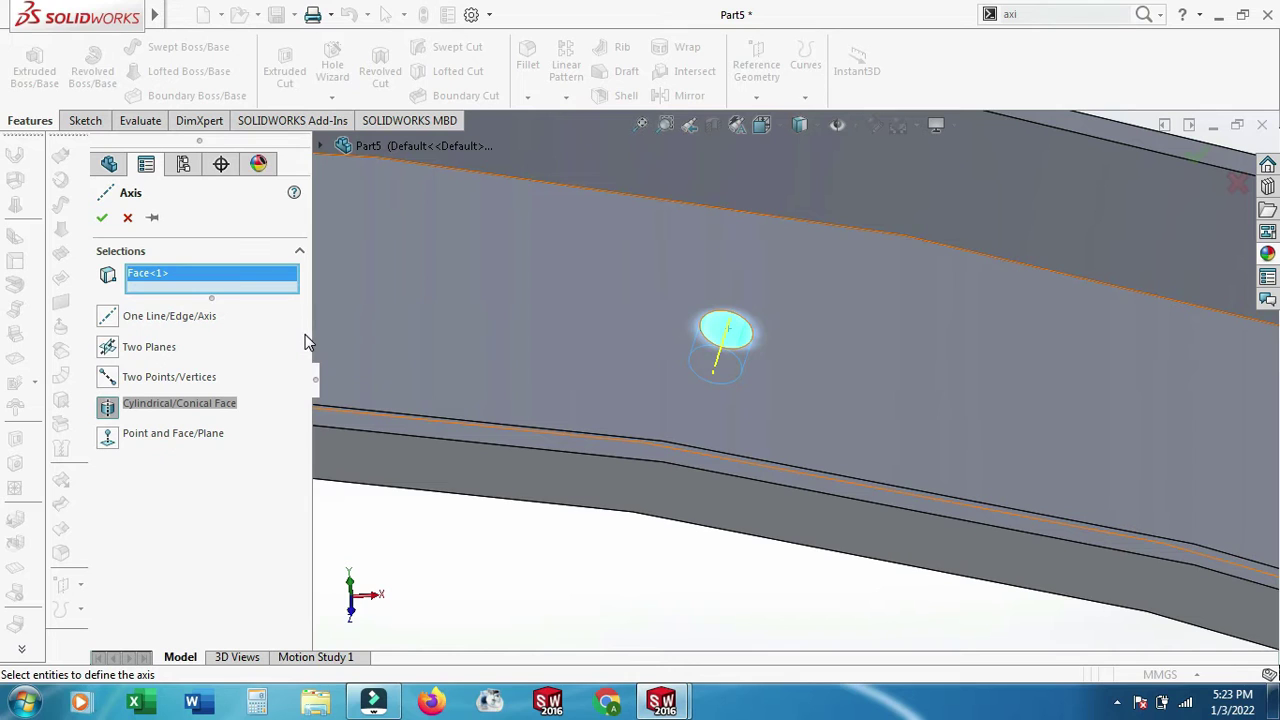
pyautogui.click(101, 217)
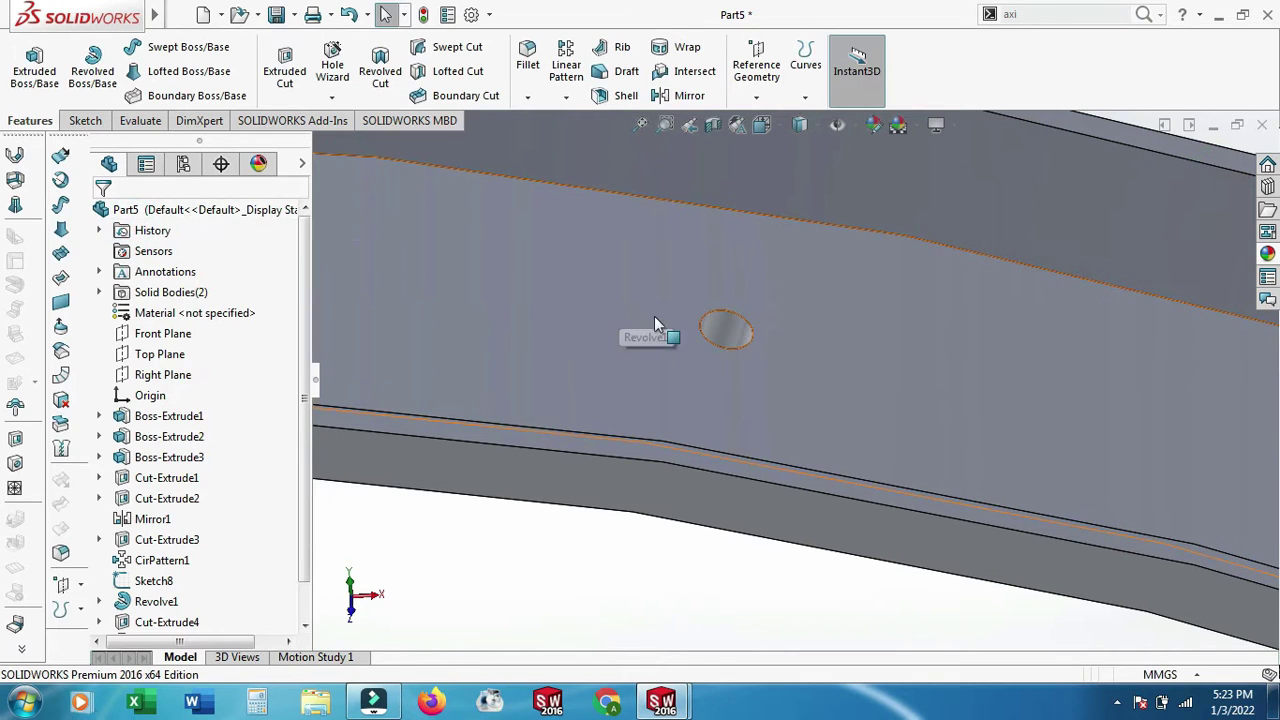
# - Add another reference axis through a second rim hole
pyautogui.scroll(3, 654, 316)
pyautogui.click(1100, 40)
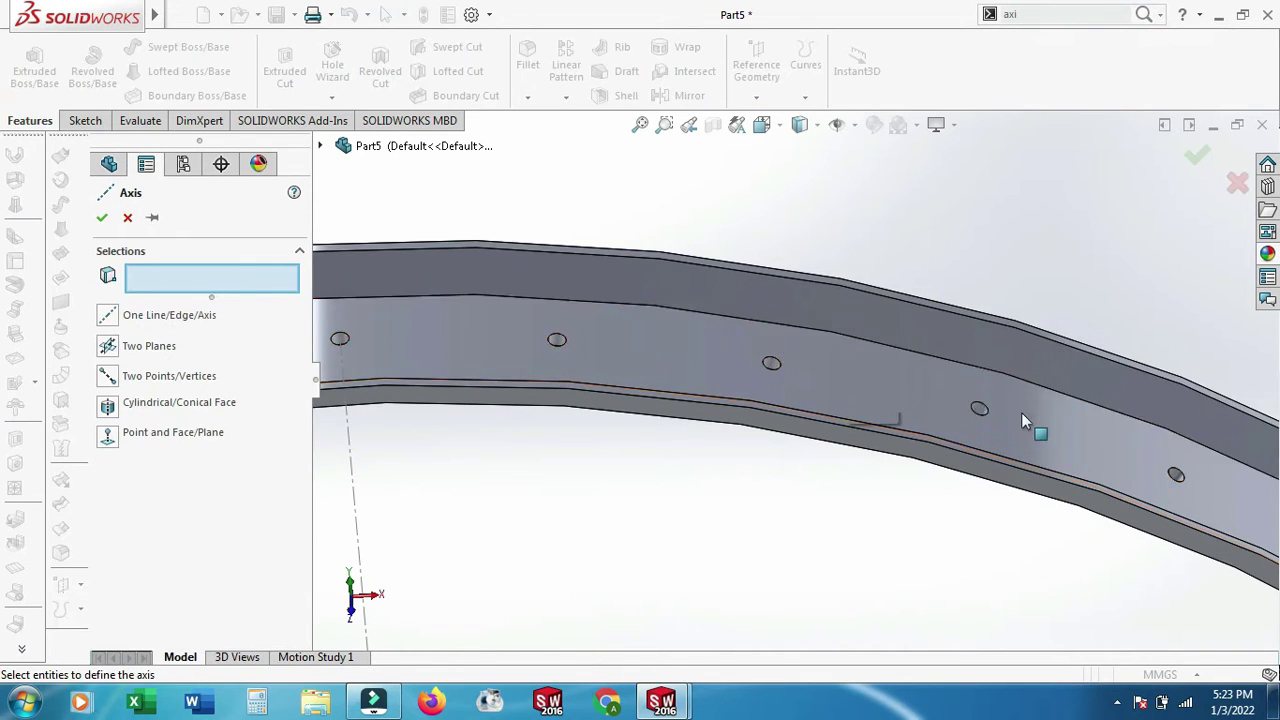
pyautogui.scroll(-3, 1000, 410)
pyautogui.click(848, 386)
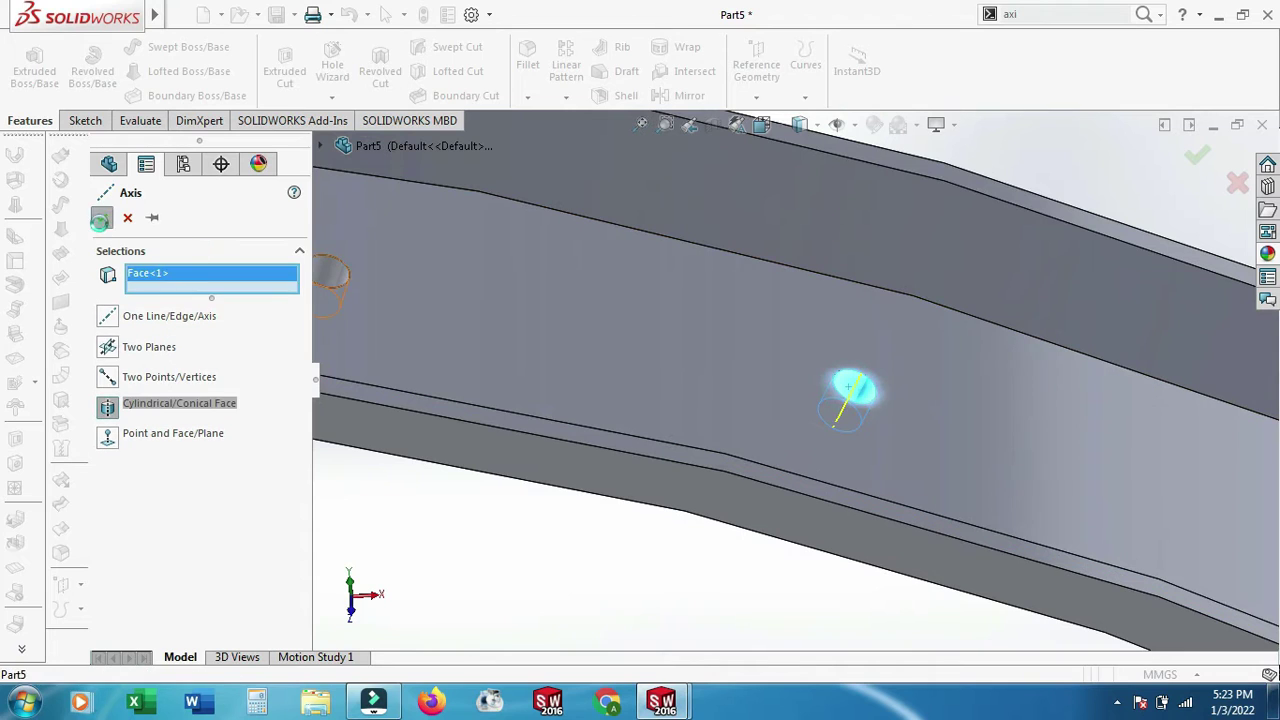
pyautogui.press('Return')
pyautogui.scroll(1, 686, 509)
pyautogui.scroll(2, 686, 509)
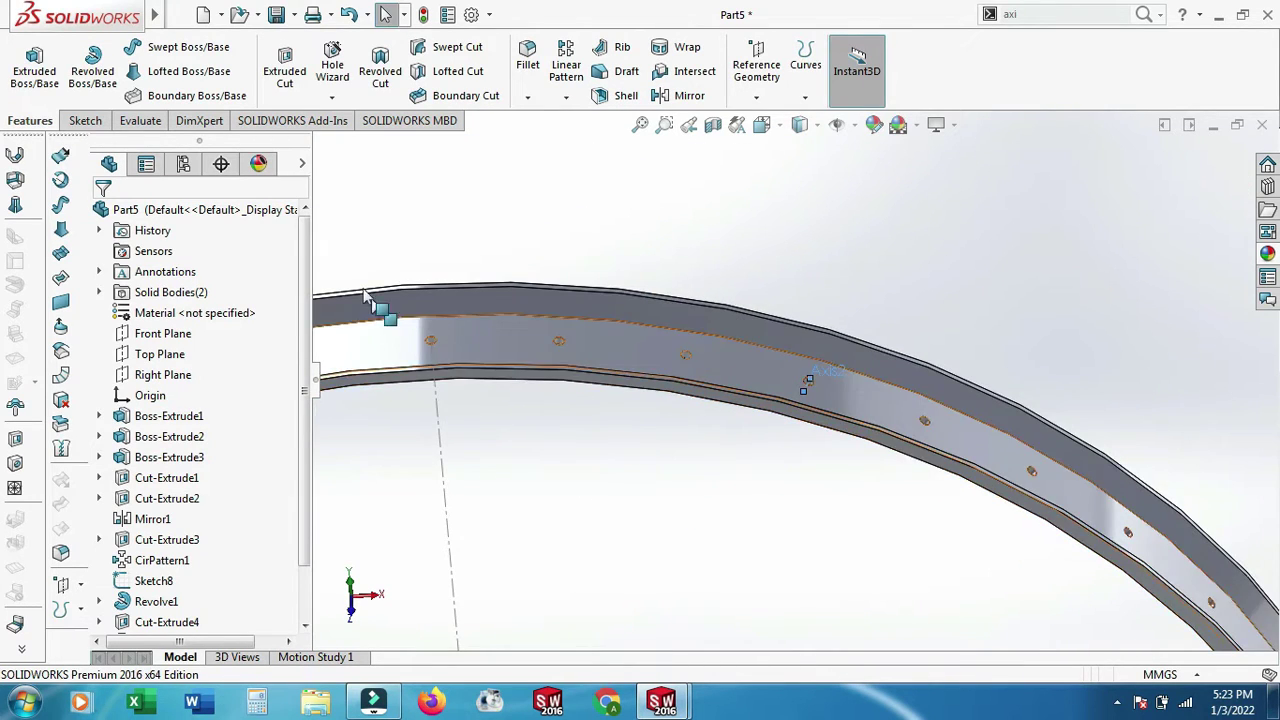
pyautogui.scroll(2, 600, 491)
pyautogui.scroll(2, 645, 507)
pyautogui.scroll(-2, 680, 490)
pyautogui.scroll(-3, 697, 478)
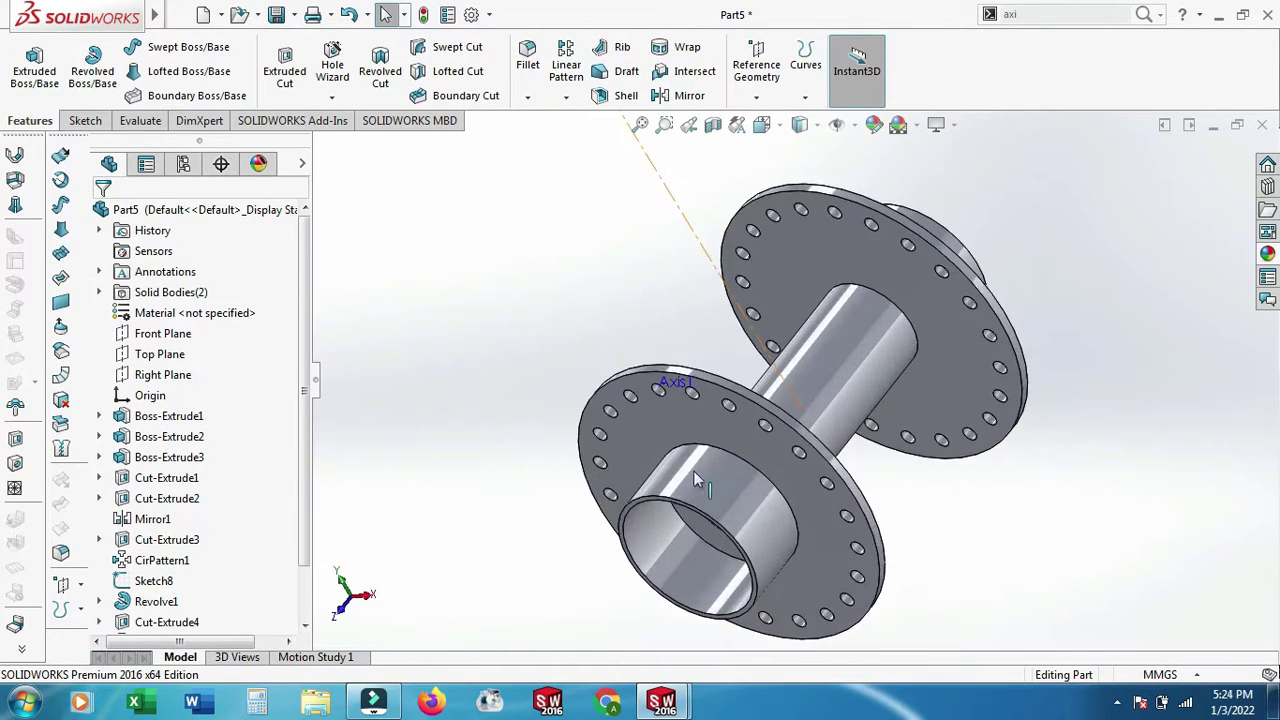
# - Start a 3D sketch and begin a line at the Axis1 flange hole
pyautogui.click(85, 120)
pyautogui.click(25, 97)
pyautogui.click(45, 140)
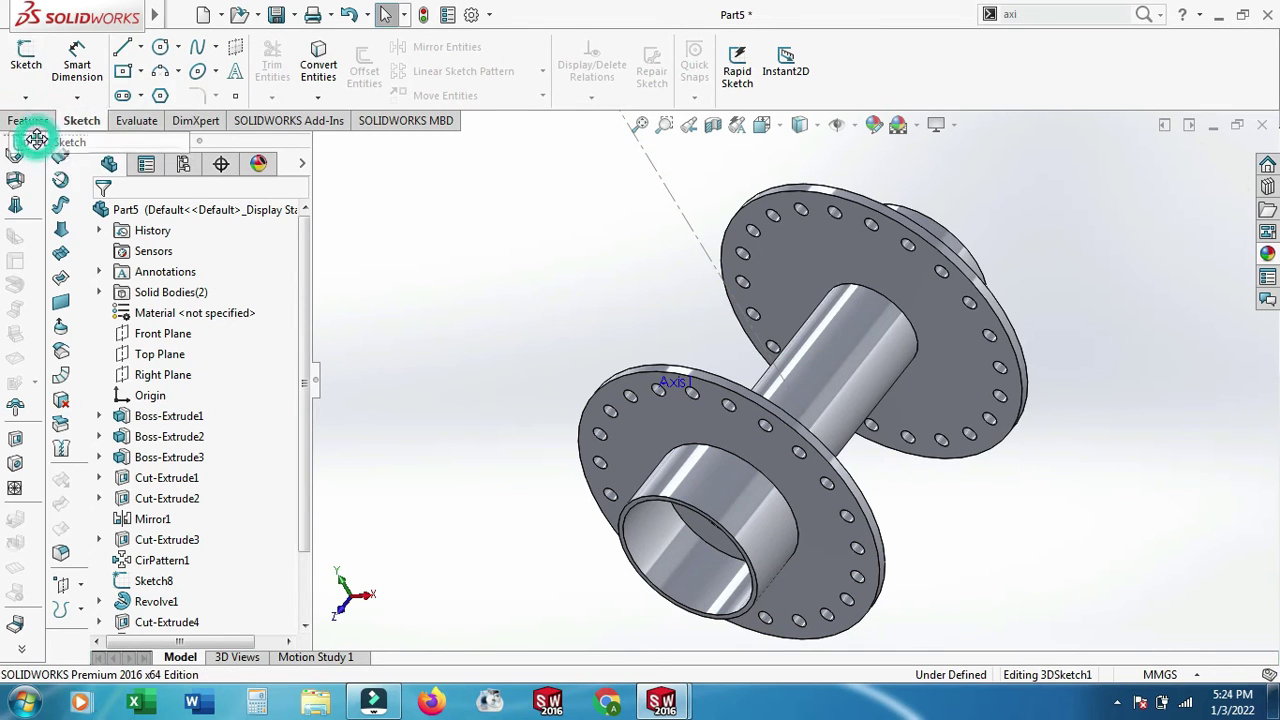
pyautogui.click(123, 48)
pyautogui.scroll(-3, 749, 420)
pyautogui.scroll(-2, 749, 423)
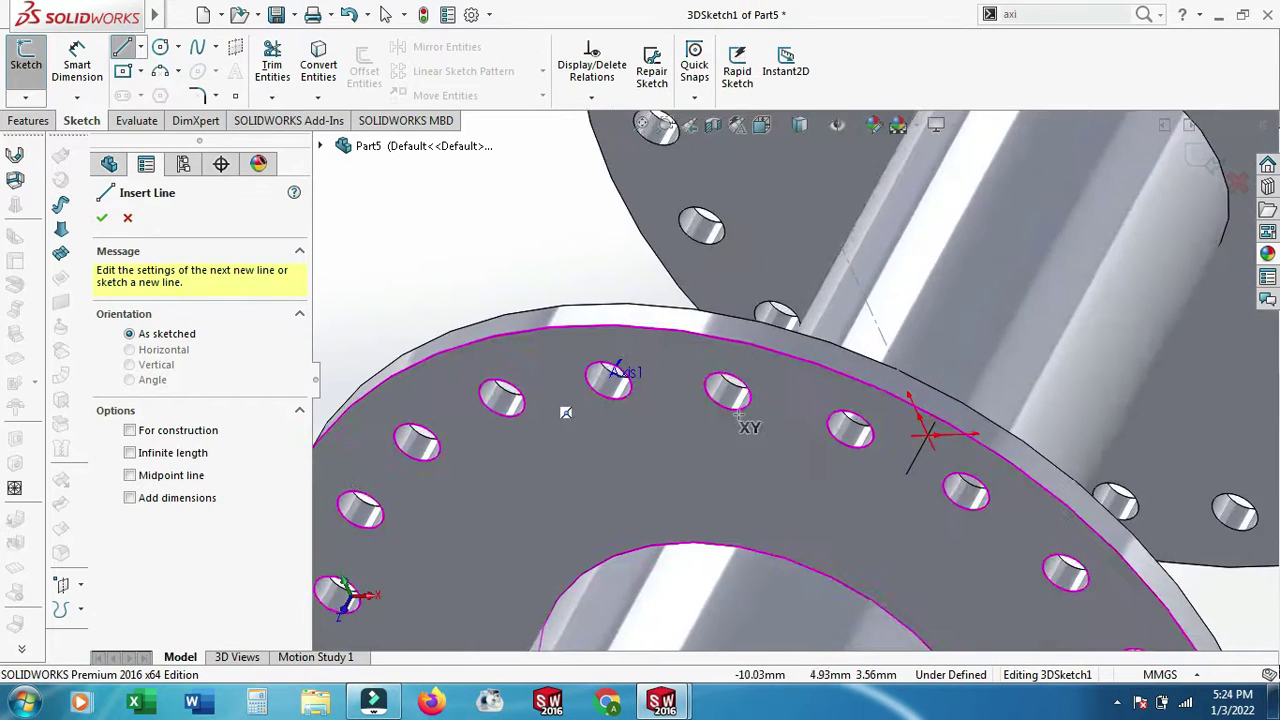
pyautogui.scroll(-2, 648, 400)
pyautogui.scroll(-3, 671, 290)
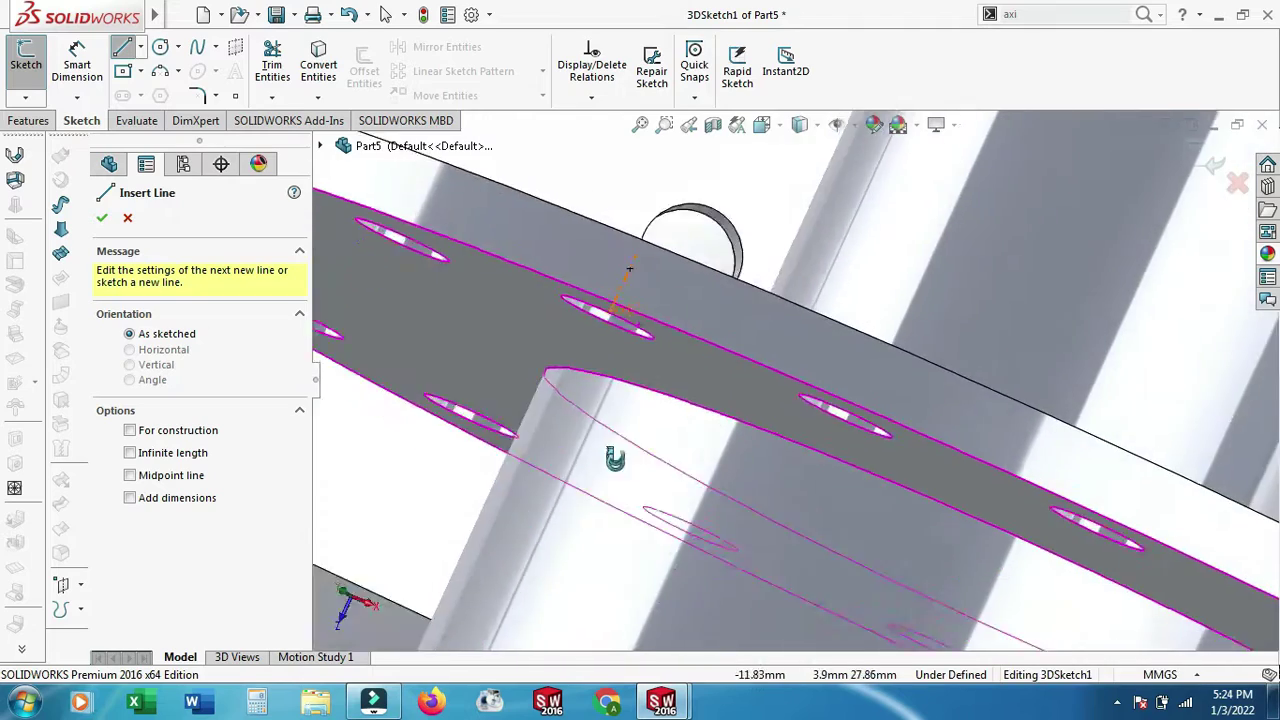
pyautogui.scroll(-3, 686, 339)
pyautogui.click(637, 241)
# - Bend the spoke line and end it at the Axis2 rim hole
pyautogui.scroll(3, 629, 334)
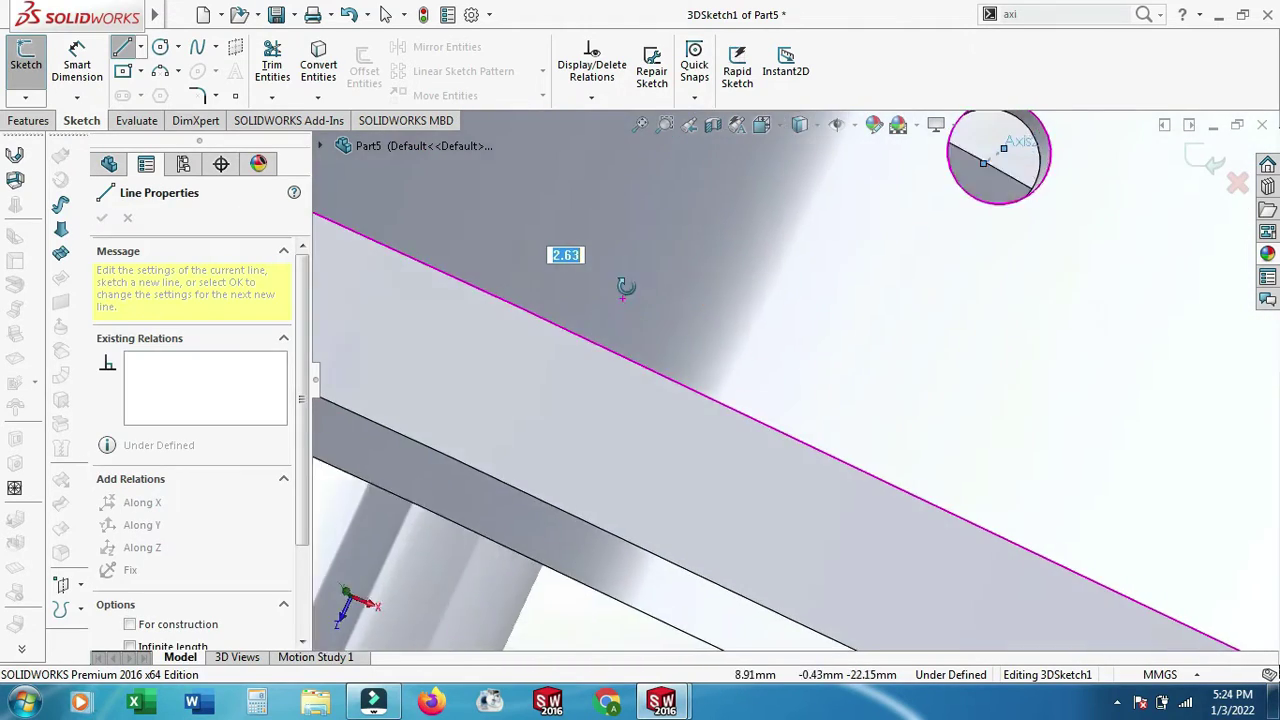
pyautogui.scroll(2, 651, 306)
pyautogui.scroll(2, 584, 398)
pyautogui.scroll(2, 527, 452)
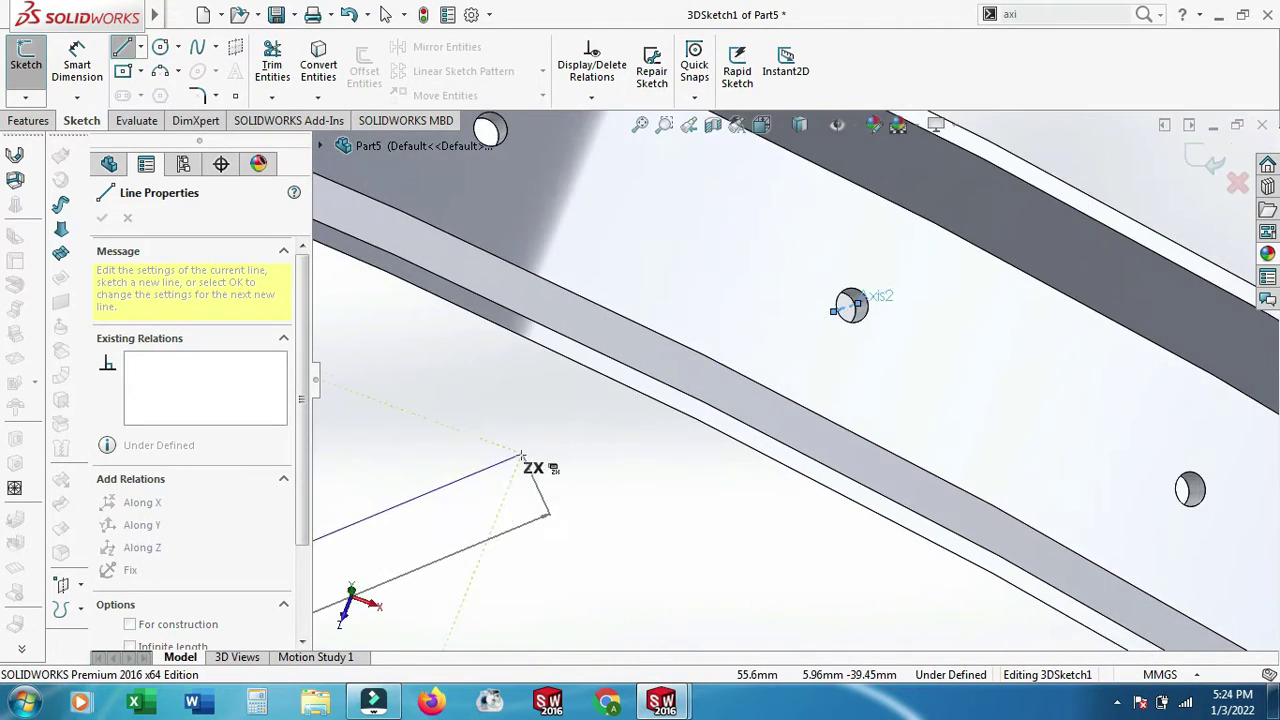
pyautogui.scroll(3, 513, 415)
pyautogui.scroll(2, 510, 473)
pyautogui.scroll(-2, 543, 481)
pyautogui.scroll(-2, 500, 470)
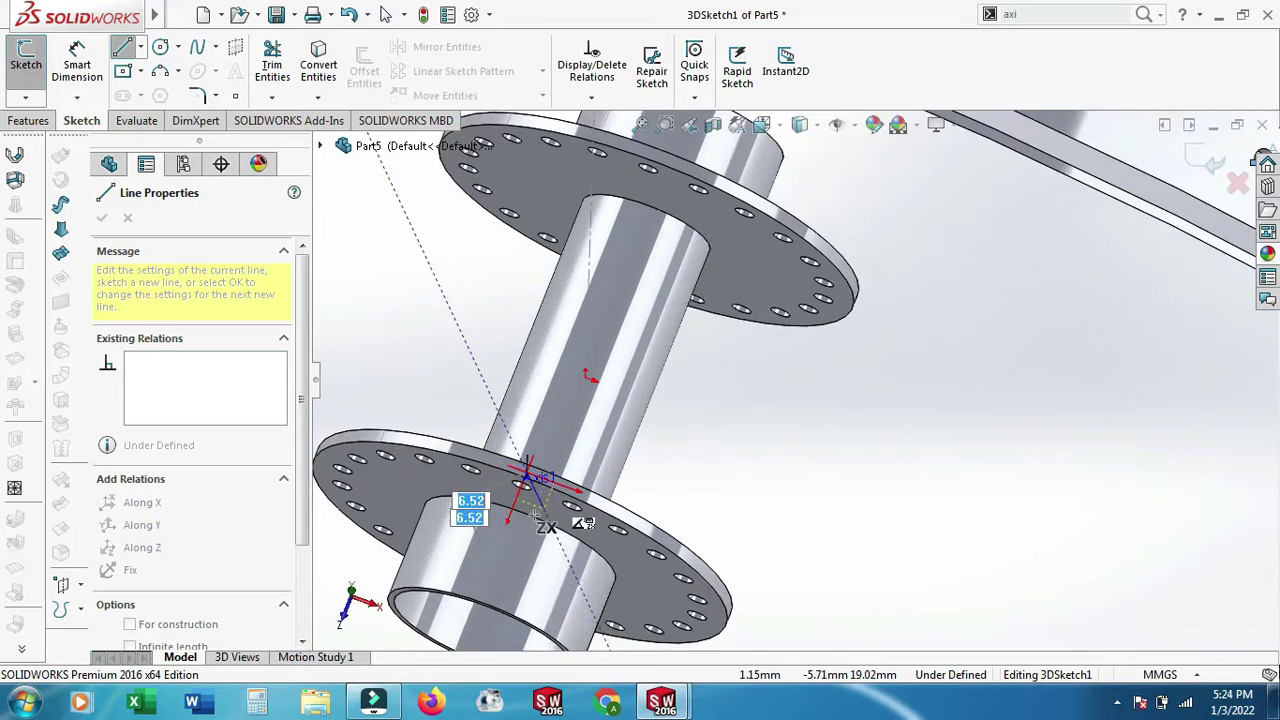
pyautogui.scroll(-2, 530, 480)
pyautogui.scroll(-2, 560, 465)
pyautogui.scroll(-1, 566, 470)
pyautogui.scroll(-2, 600, 448)
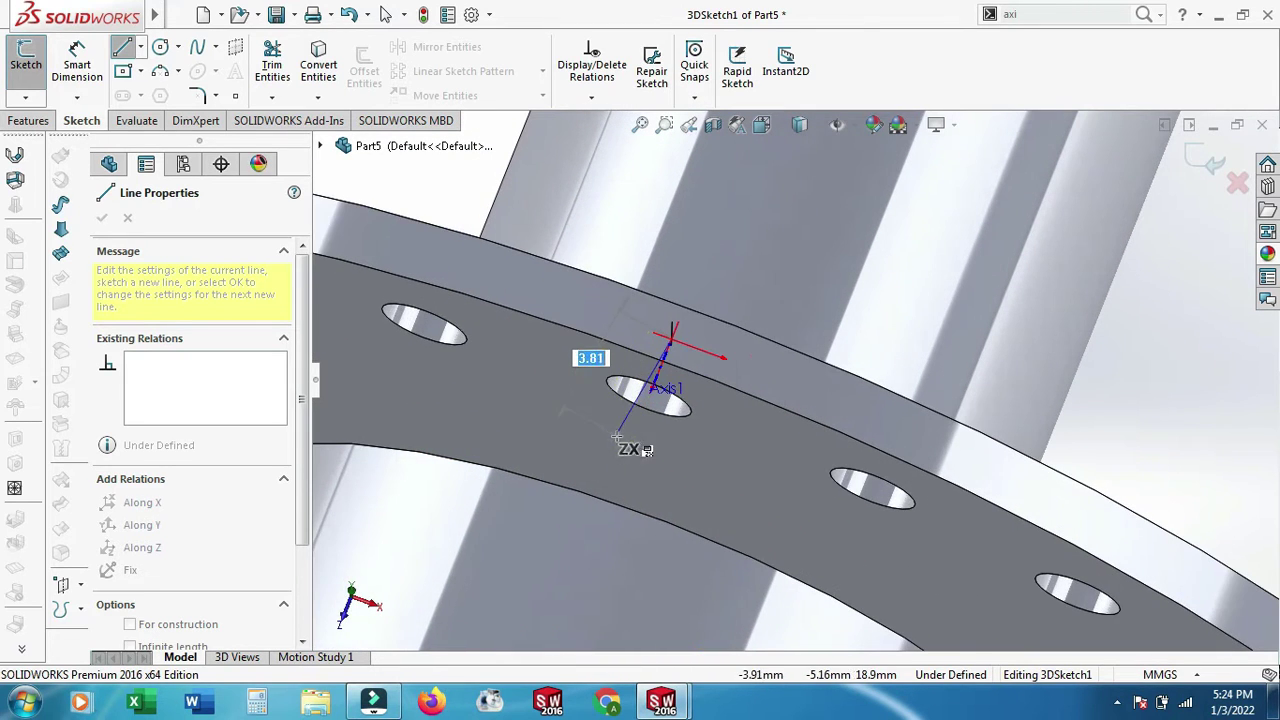
pyautogui.doubleClick(618, 475)
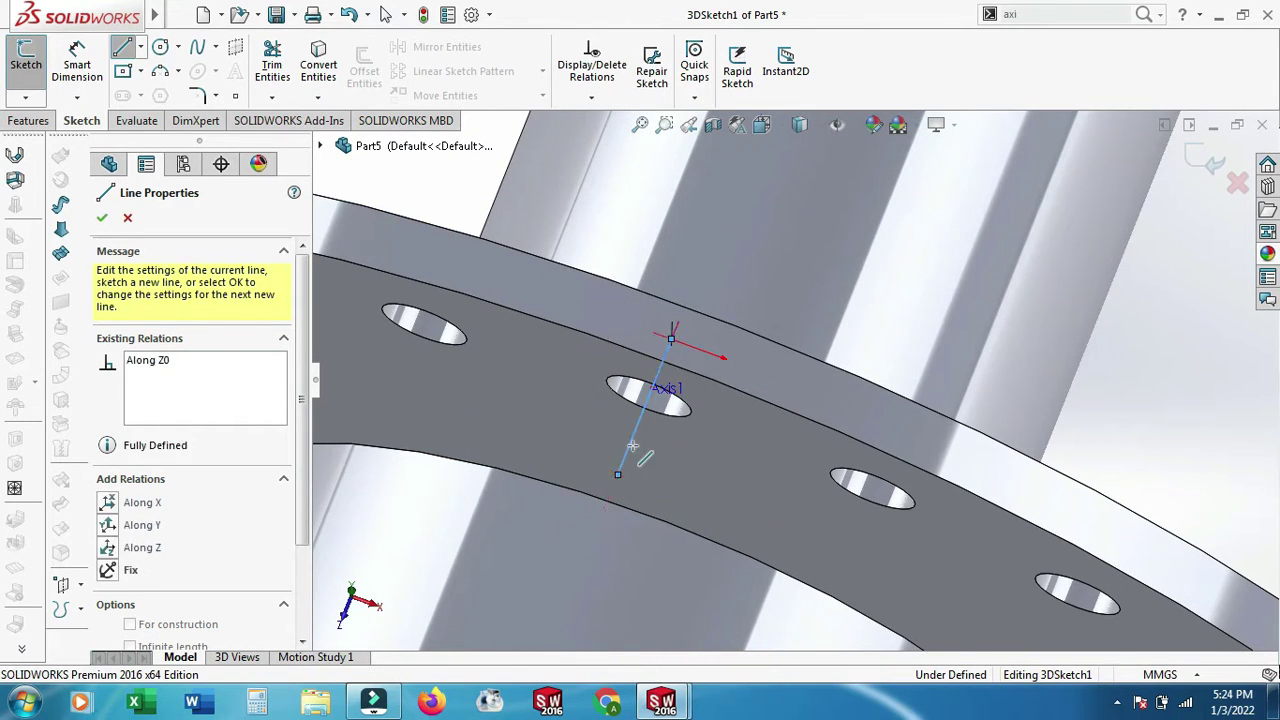
pyautogui.scroll(2, 797, 436)
pyautogui.scroll(2, 800, 435)
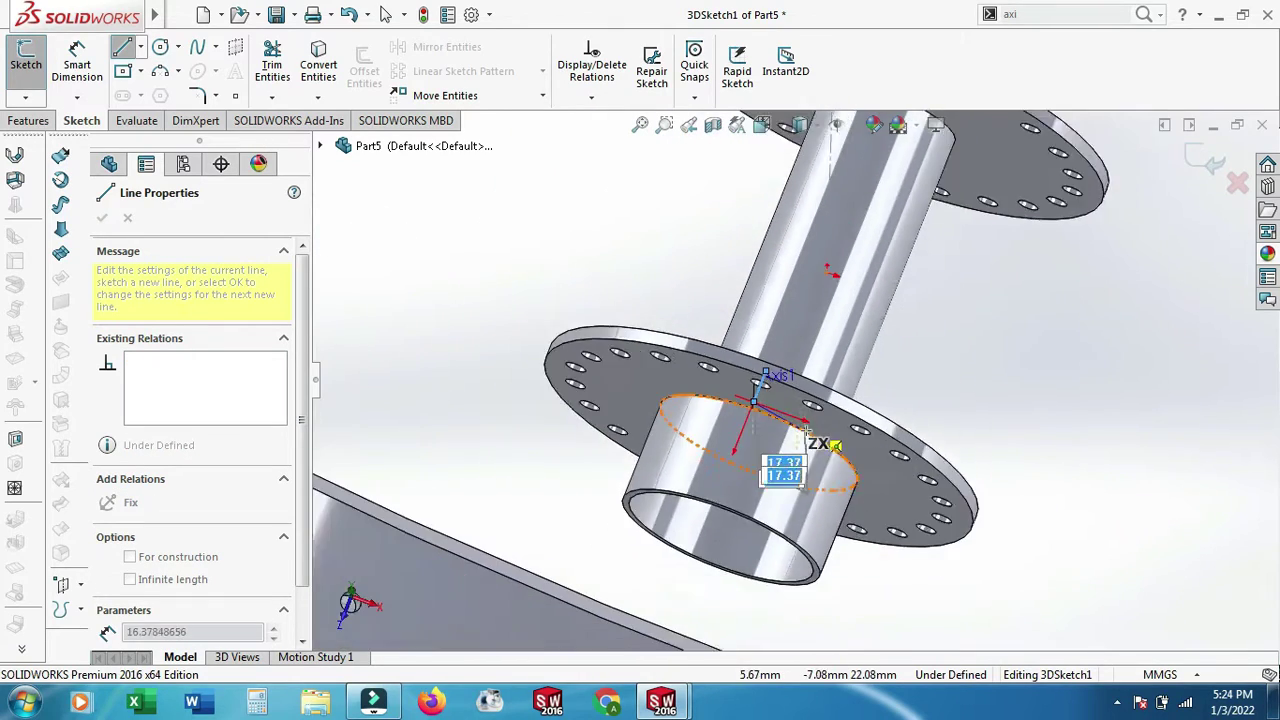
pyautogui.scroll(2, 805, 433)
pyautogui.scroll(-2, 1080, 250)
pyautogui.scroll(-2, 1100, 252)
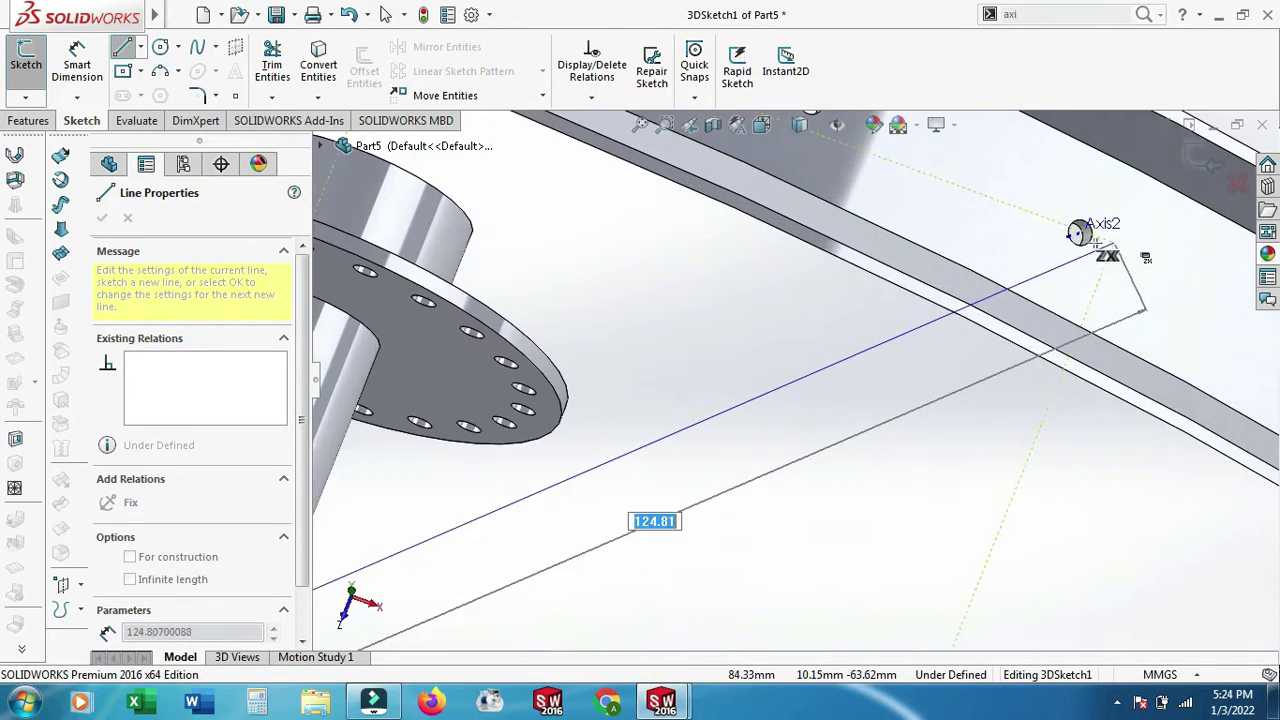
pyautogui.scroll(-1, 1112, 248)
pyautogui.scroll(-2, 1080, 258)
pyautogui.scroll(-2, 960, 290)
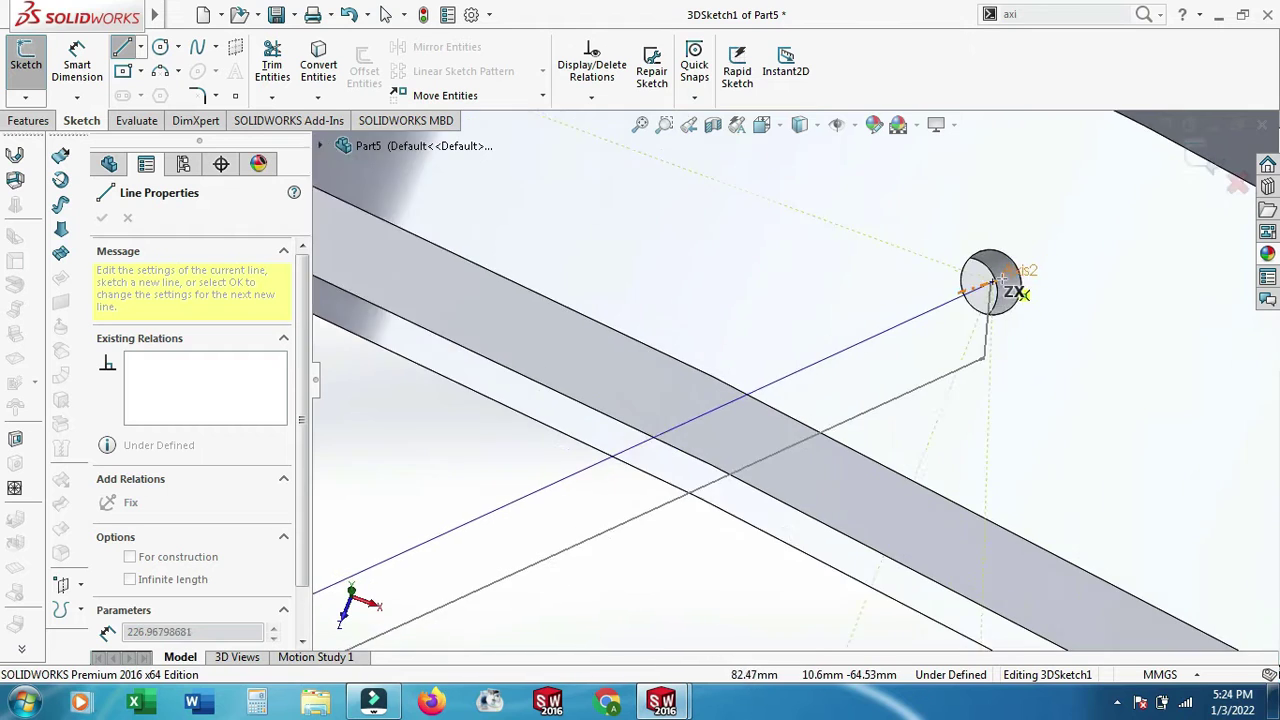
pyautogui.scroll(-2, 940, 298)
pyautogui.scroll(-1, 940, 298)
pyautogui.scroll(-1, 940, 298)
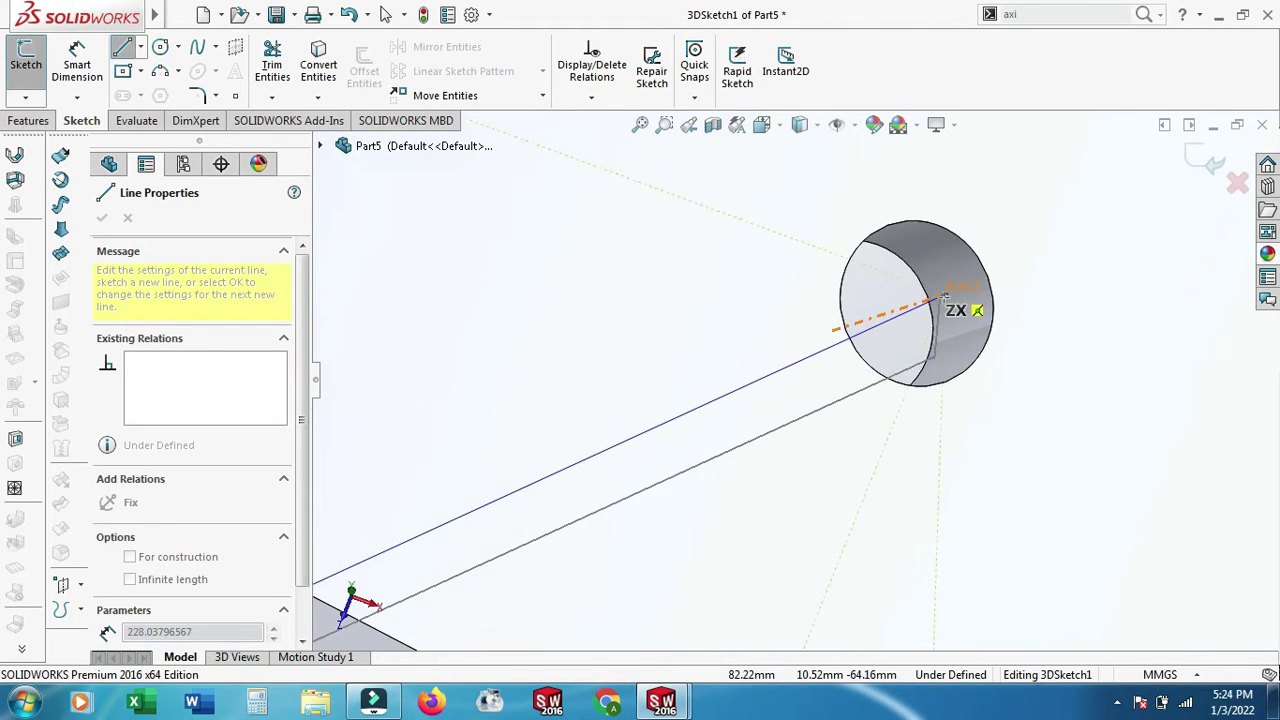
pyautogui.scroll(-1, 941, 298)
pyautogui.click(942, 298)
pyautogui.press('Escape')
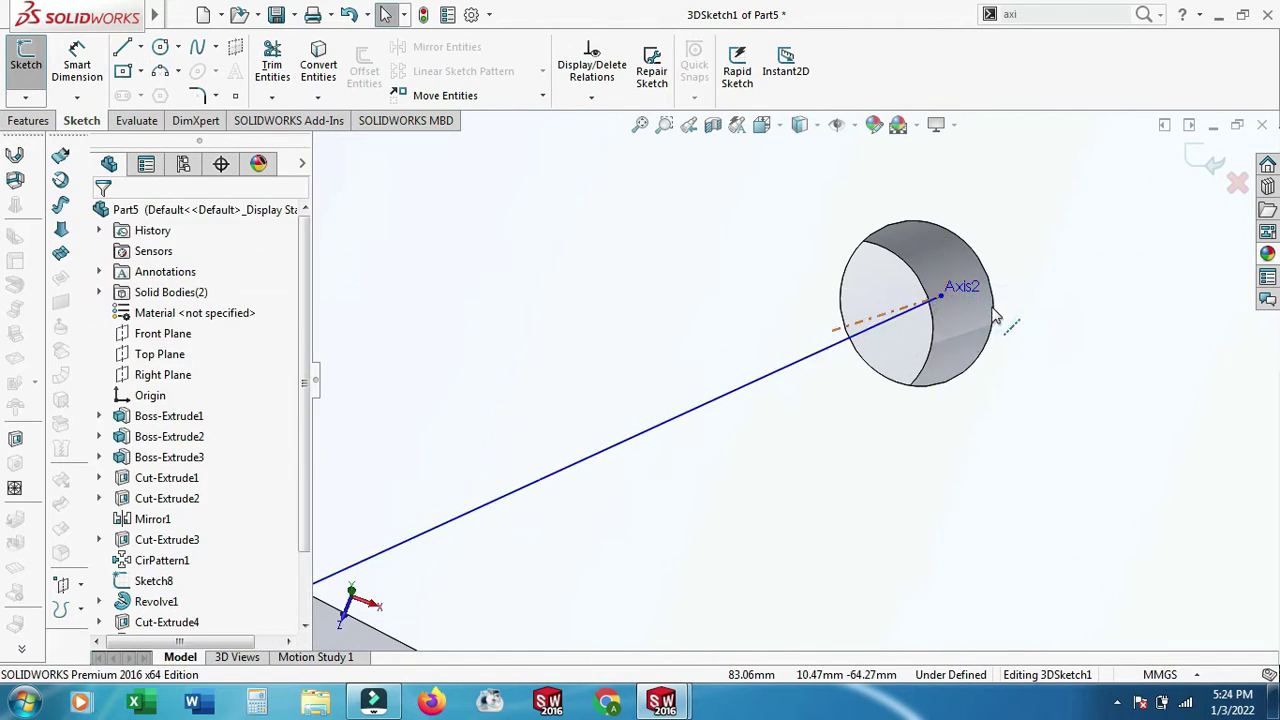
# - Round the spoke line's bend with a 3 mm sketch fillet
pyautogui.scroll(3, 930, 320)
pyautogui.scroll(2, 873, 393)
pyautogui.scroll(2, 873, 393)
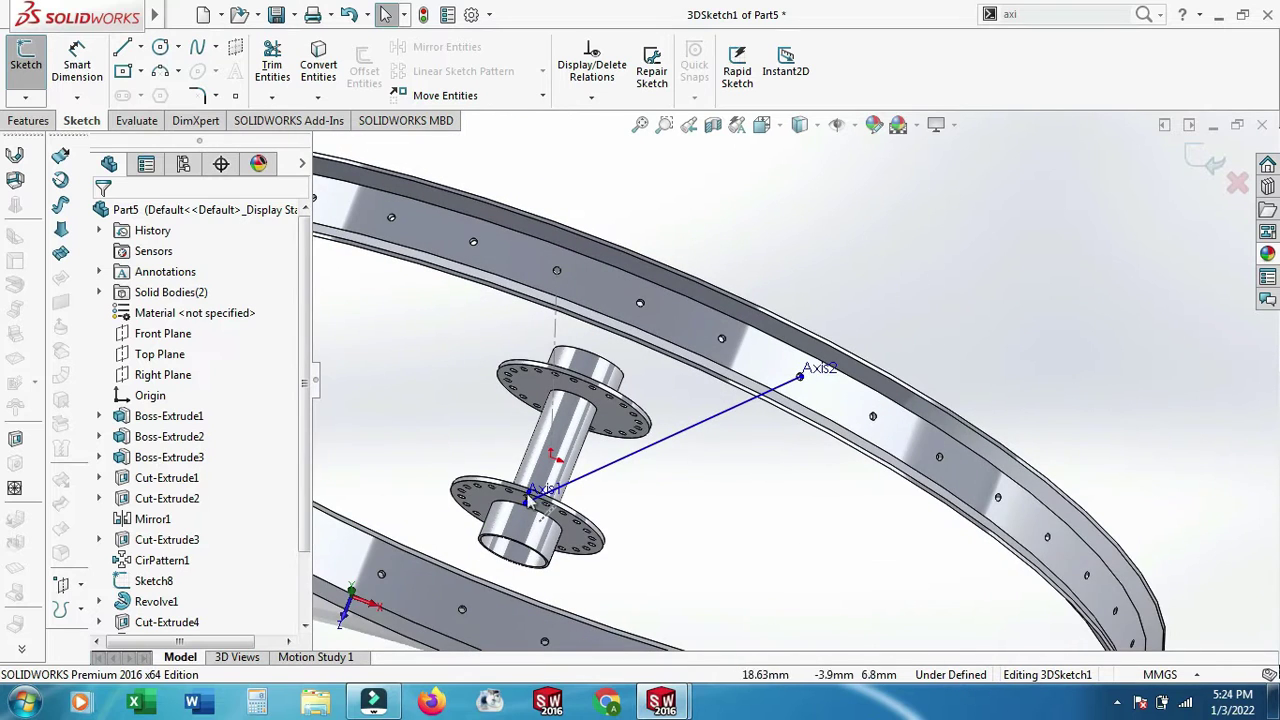
pyautogui.click(198, 96)
pyautogui.scroll(-2, 390, 494)
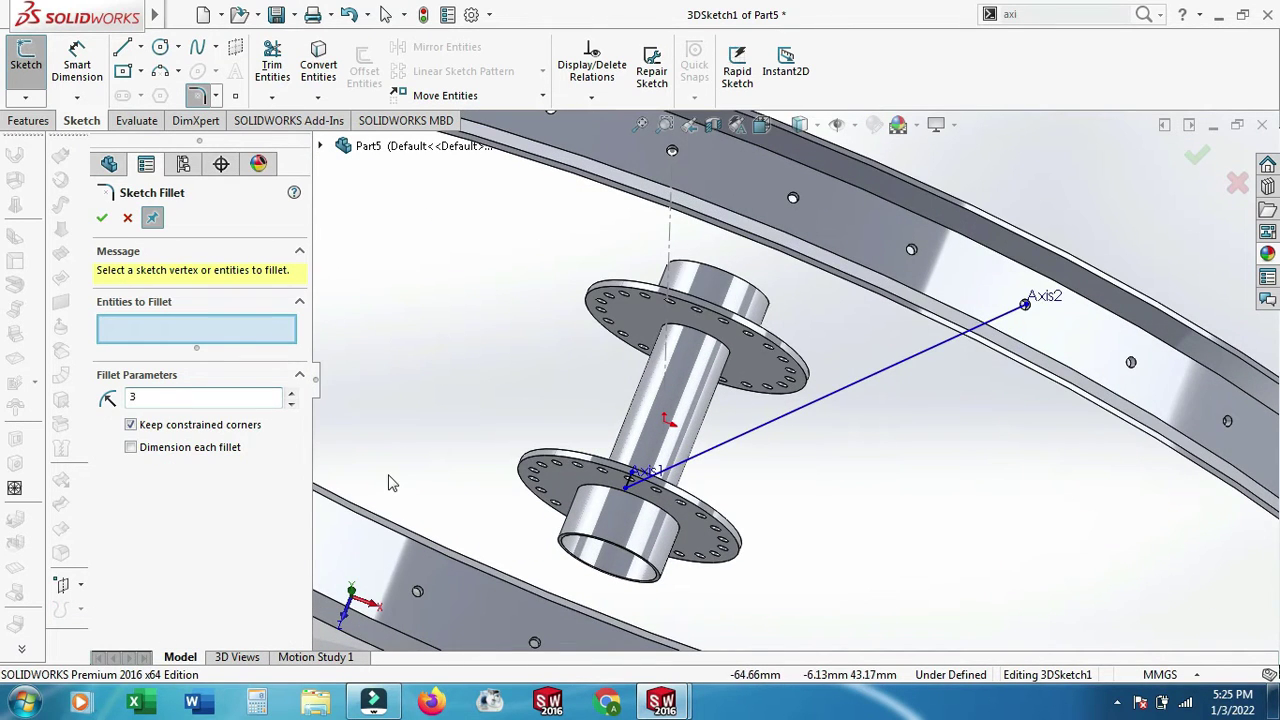
pyautogui.scroll(-2, 500, 482)
pyautogui.scroll(-2, 845, 407)
pyautogui.click(845, 378)
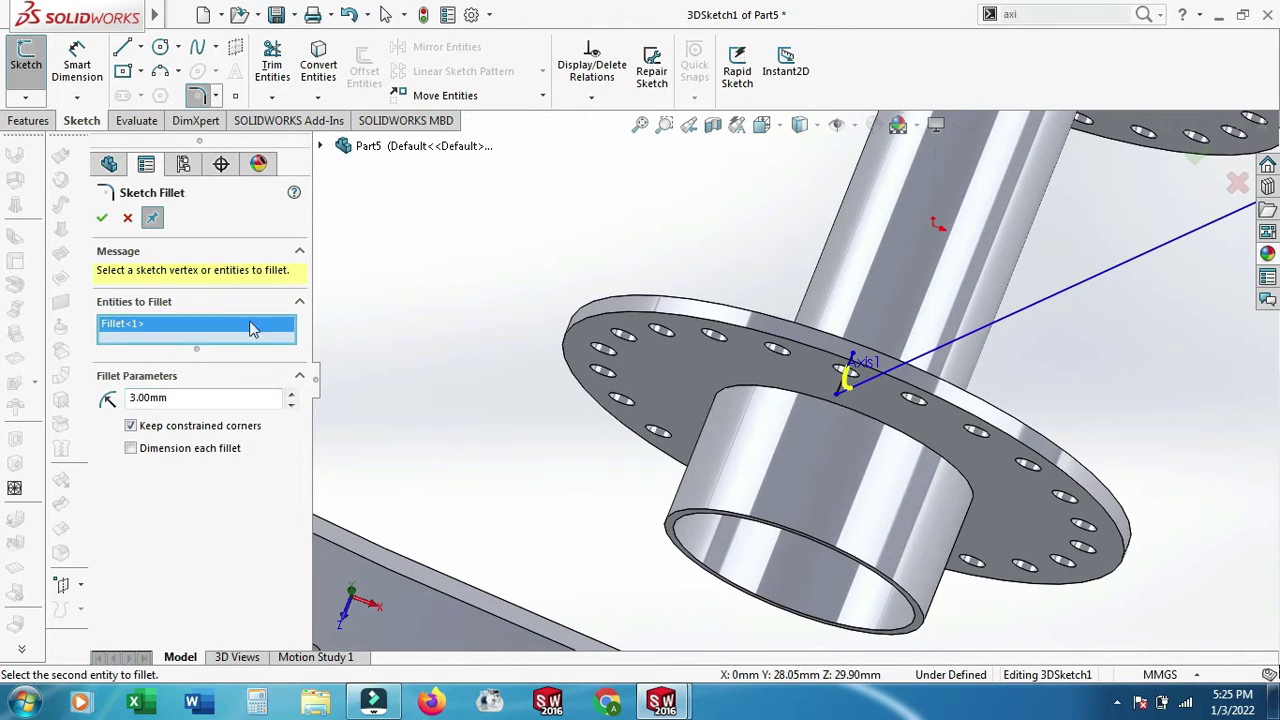
pyautogui.click(104, 219)
pyautogui.scroll(-2, 860, 400)
pyautogui.scroll(-2, 872, 402)
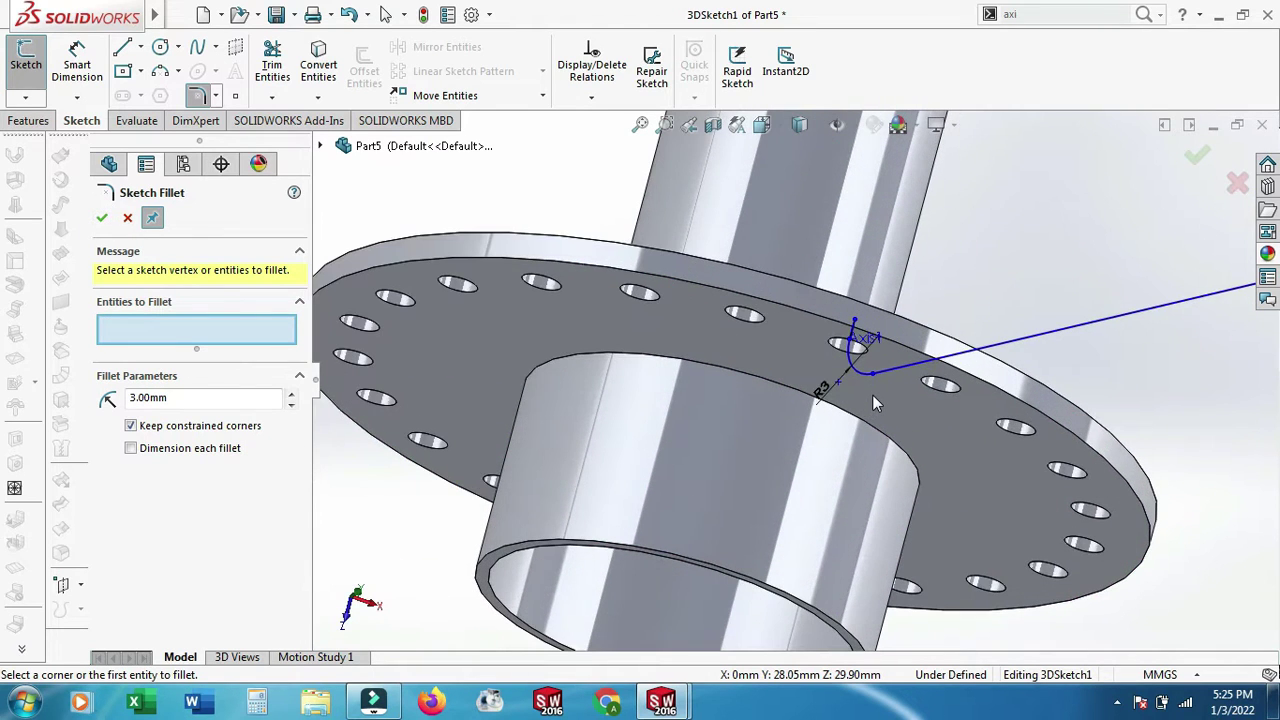
pyautogui.click(105, 219)
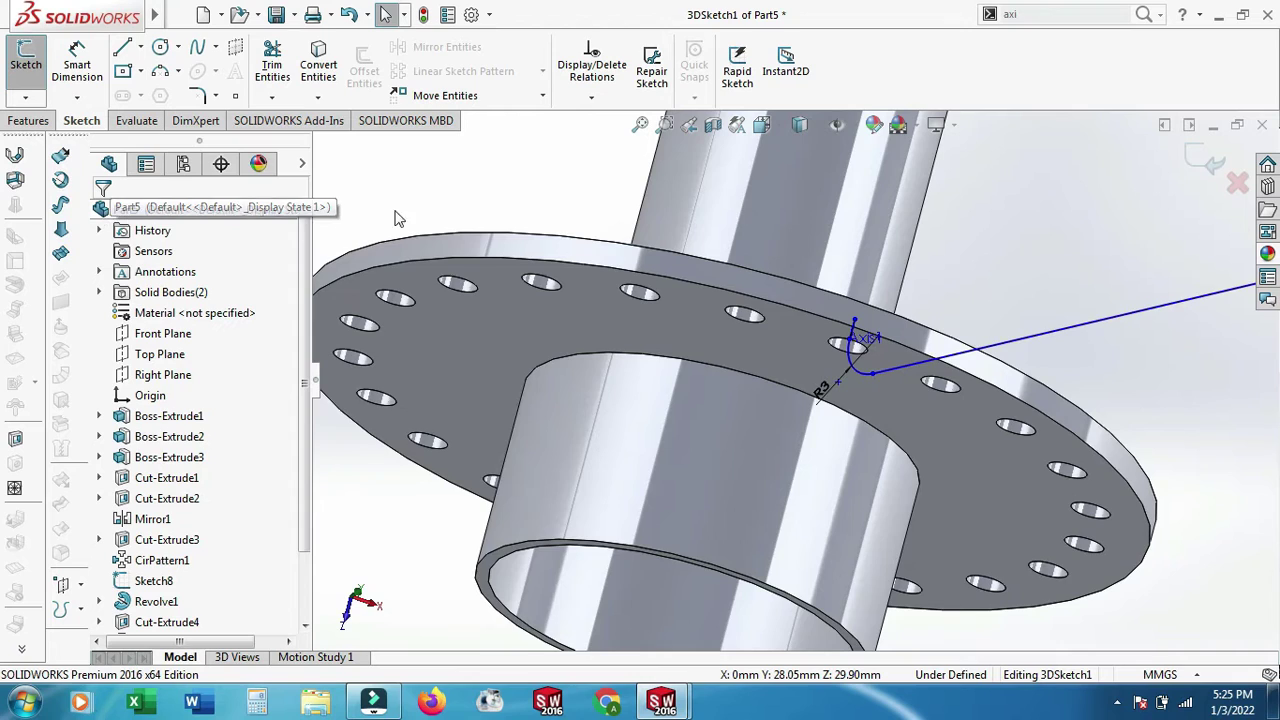
pyautogui.scroll(2, 558, 268)
# - Exit the 3D sketch and start a new sketch on the flange face
pyautogui.click(1200, 155)
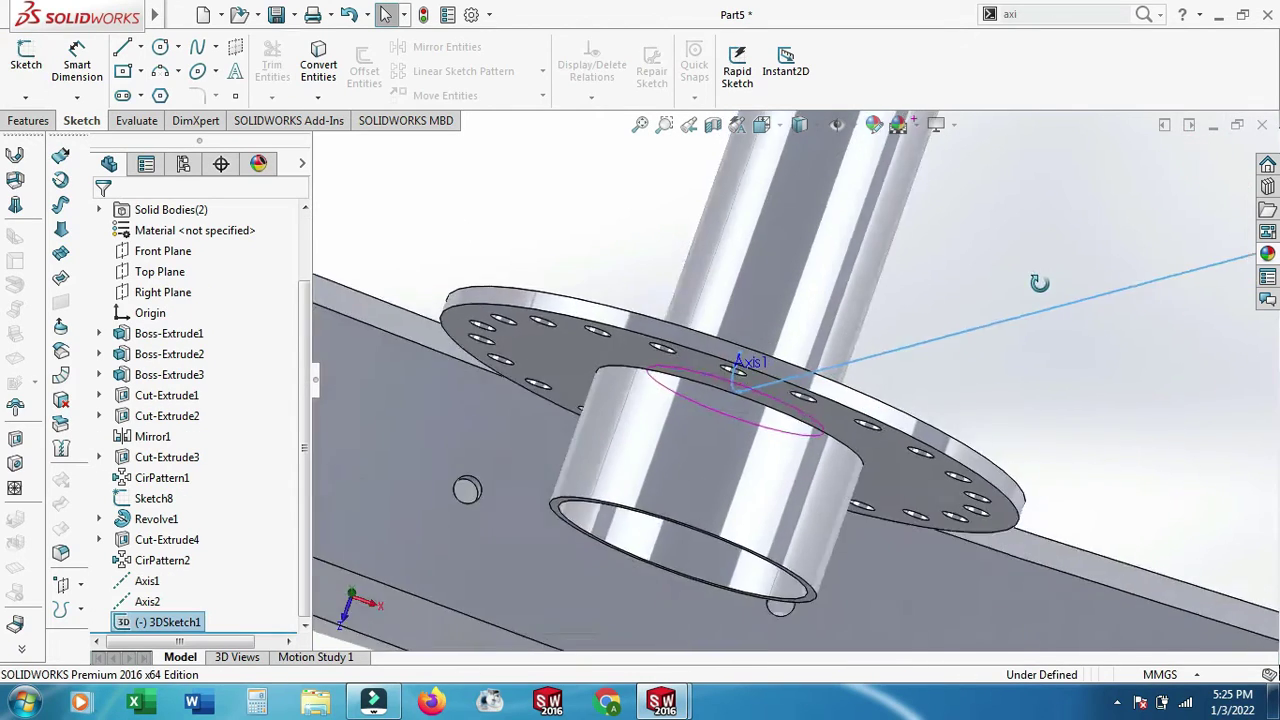
pyautogui.scroll(-3, 760, 400)
pyautogui.scroll(3, 757, 405)
pyautogui.click(750, 345)
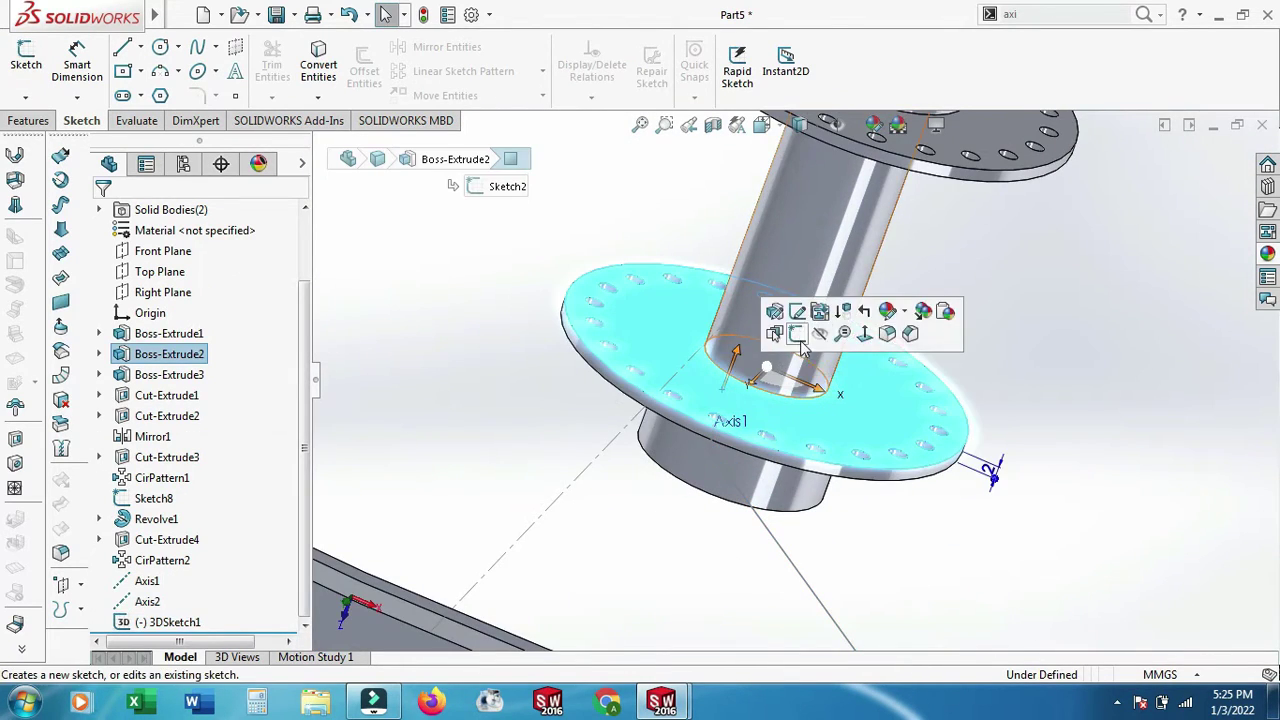
pyautogui.click(760, 325)
# - Draw a 2.5 circle centred on Axis1 and exit the sketch
pyautogui.click(160, 47)
pyautogui.scroll(-2, 757, 417)
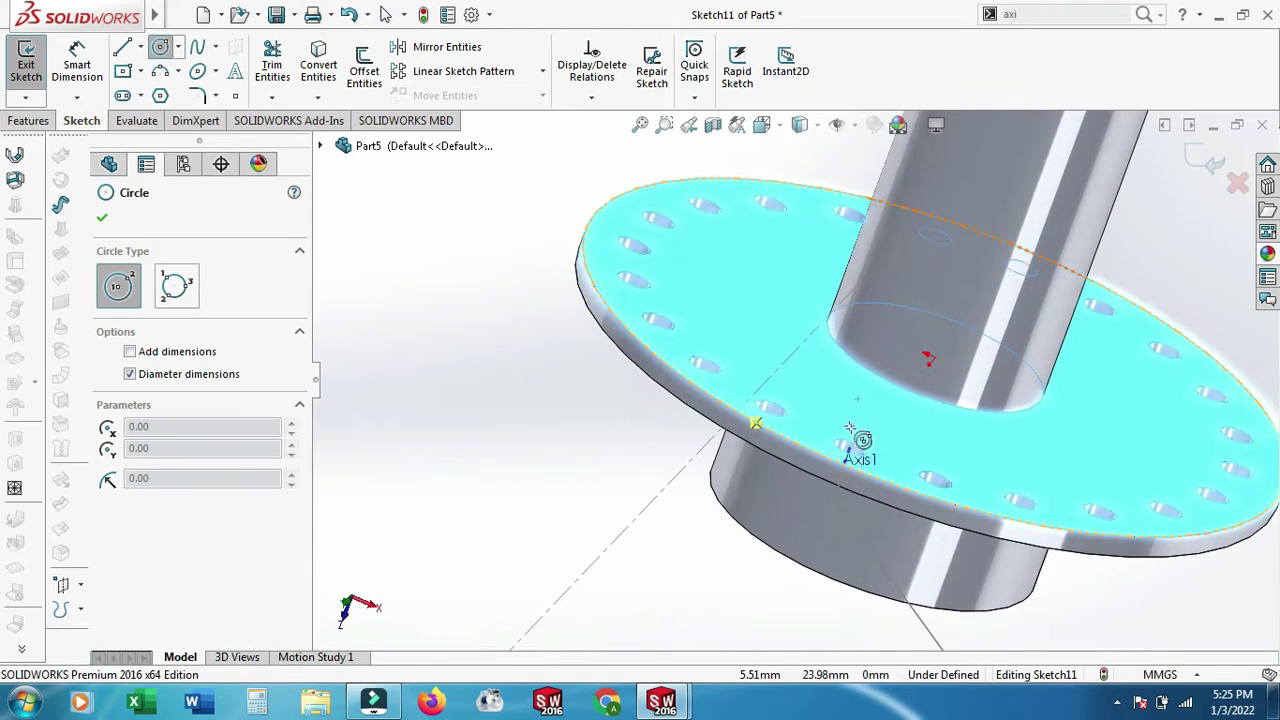
pyautogui.scroll(-3, 829, 443)
pyautogui.click(836, 443)
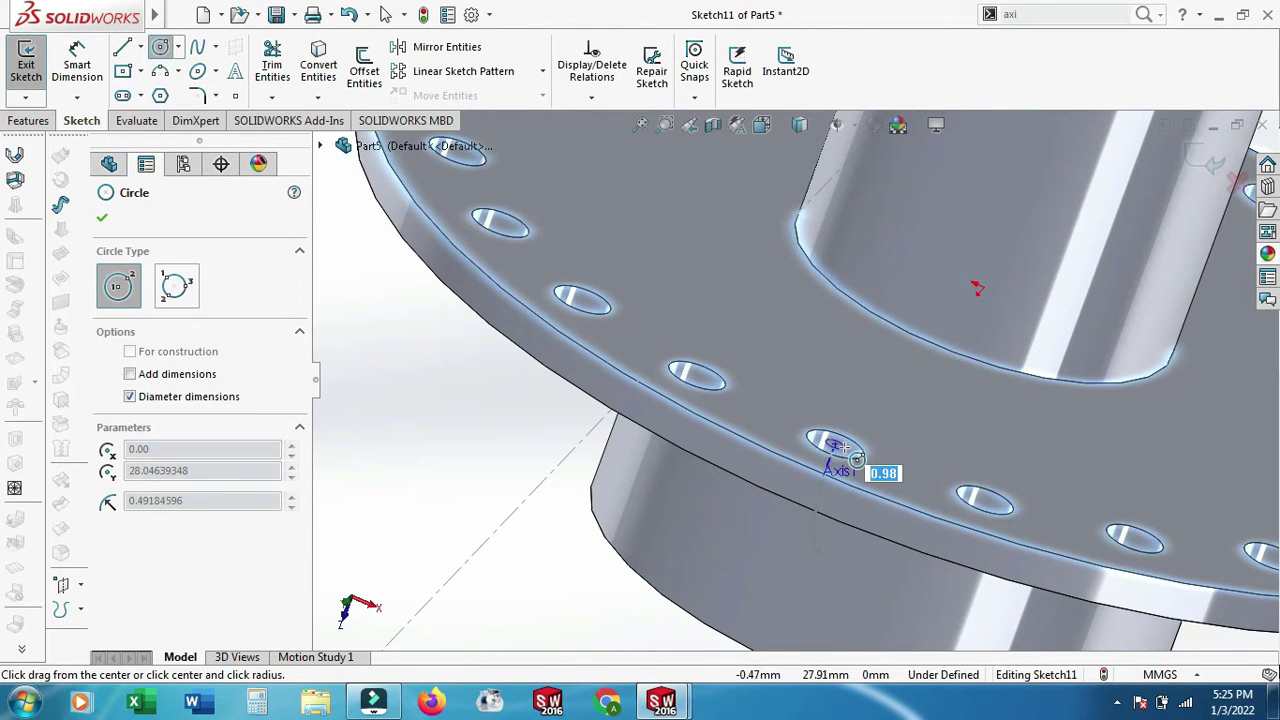
pyautogui.press('Return')
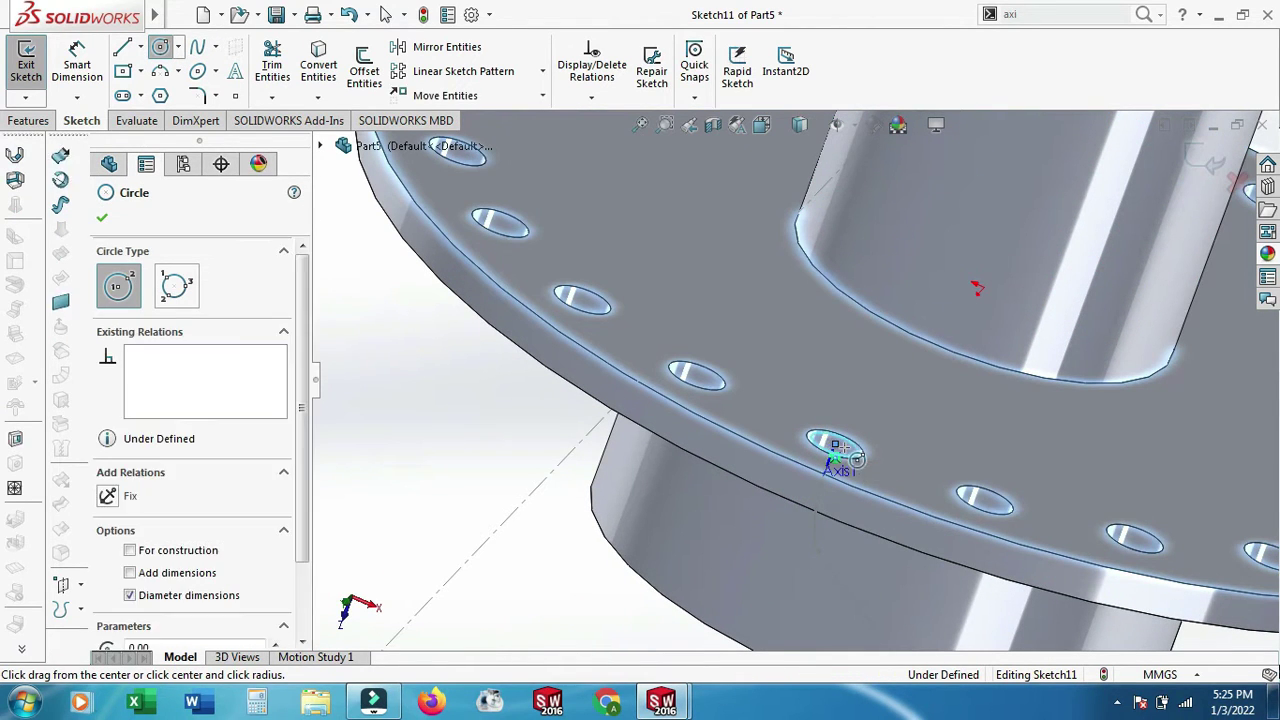
pyautogui.click(105, 218)
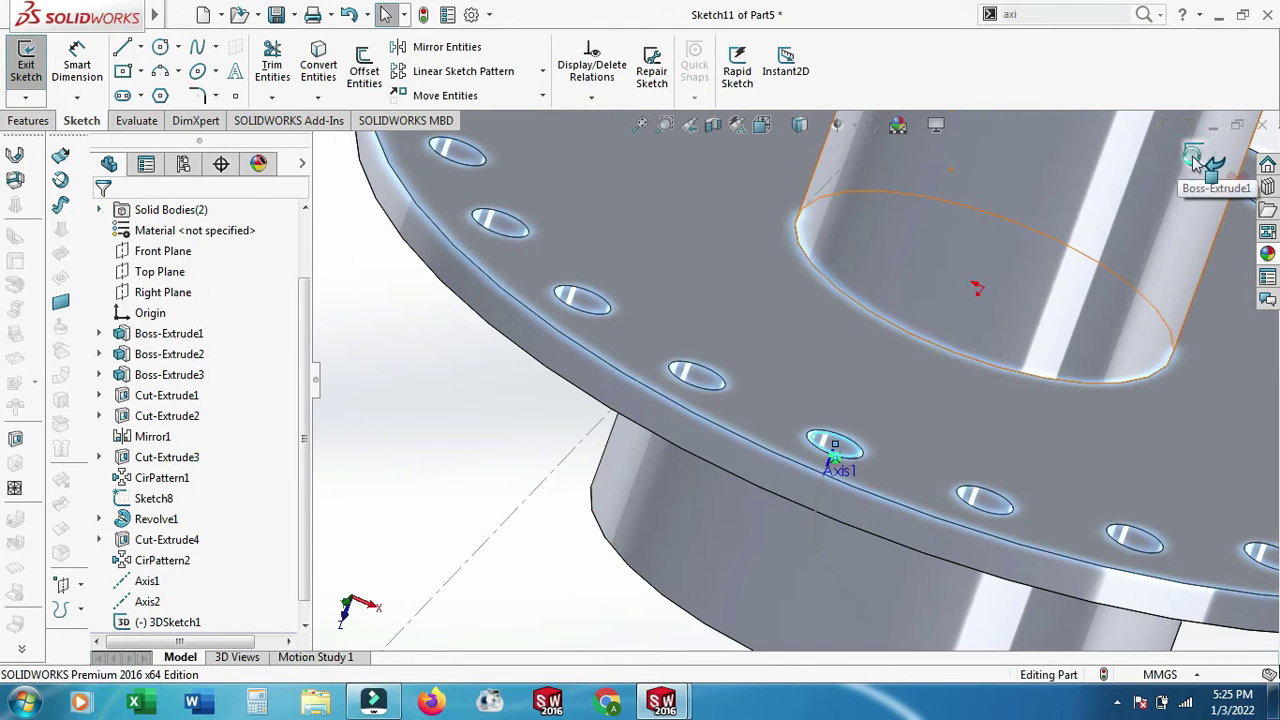
pyautogui.click(1200, 158)
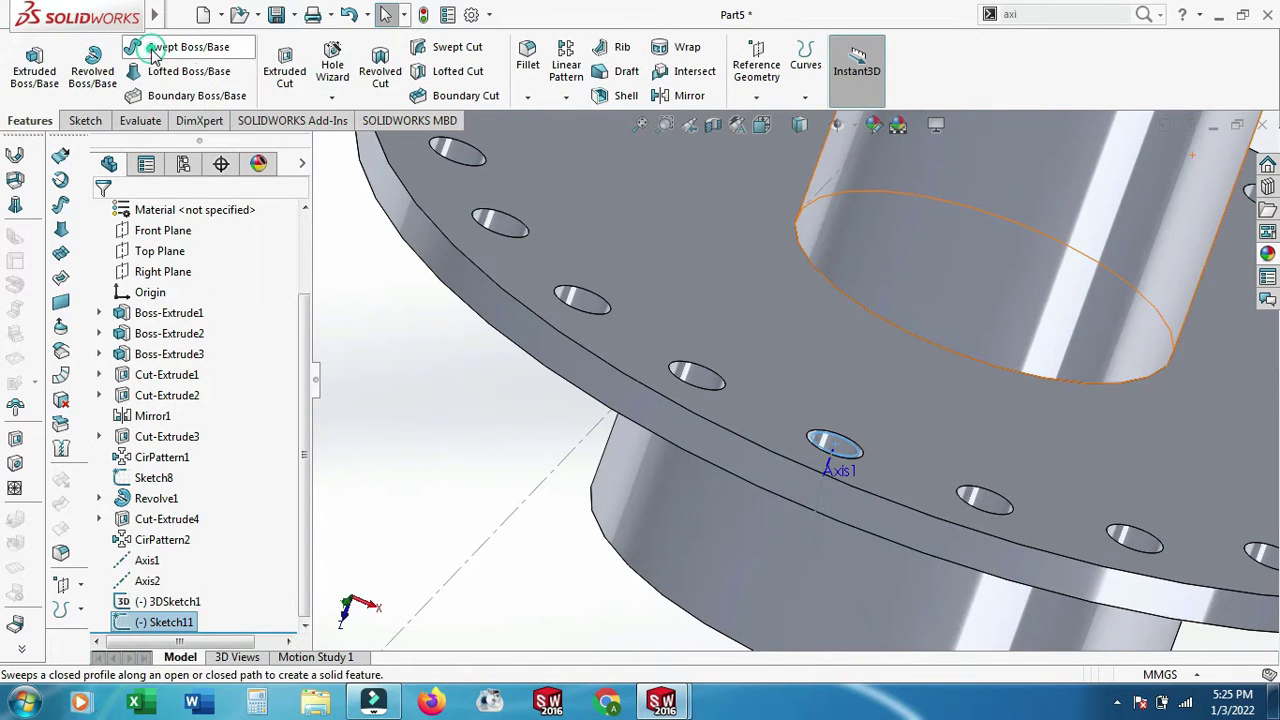
# - Attempt a sweep along the 3D sketch, then undo and cancel it
pyautogui.click(188, 47)
pyautogui.click(822, 553)
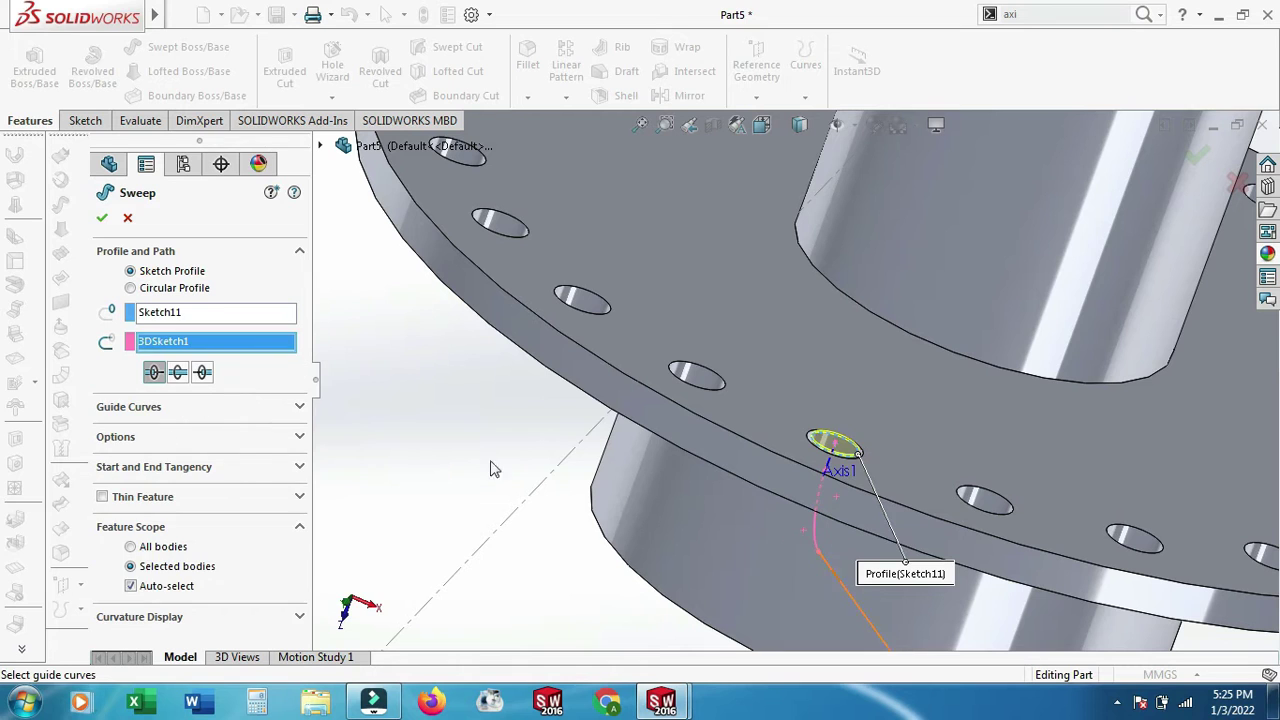
pyautogui.click(178, 373)
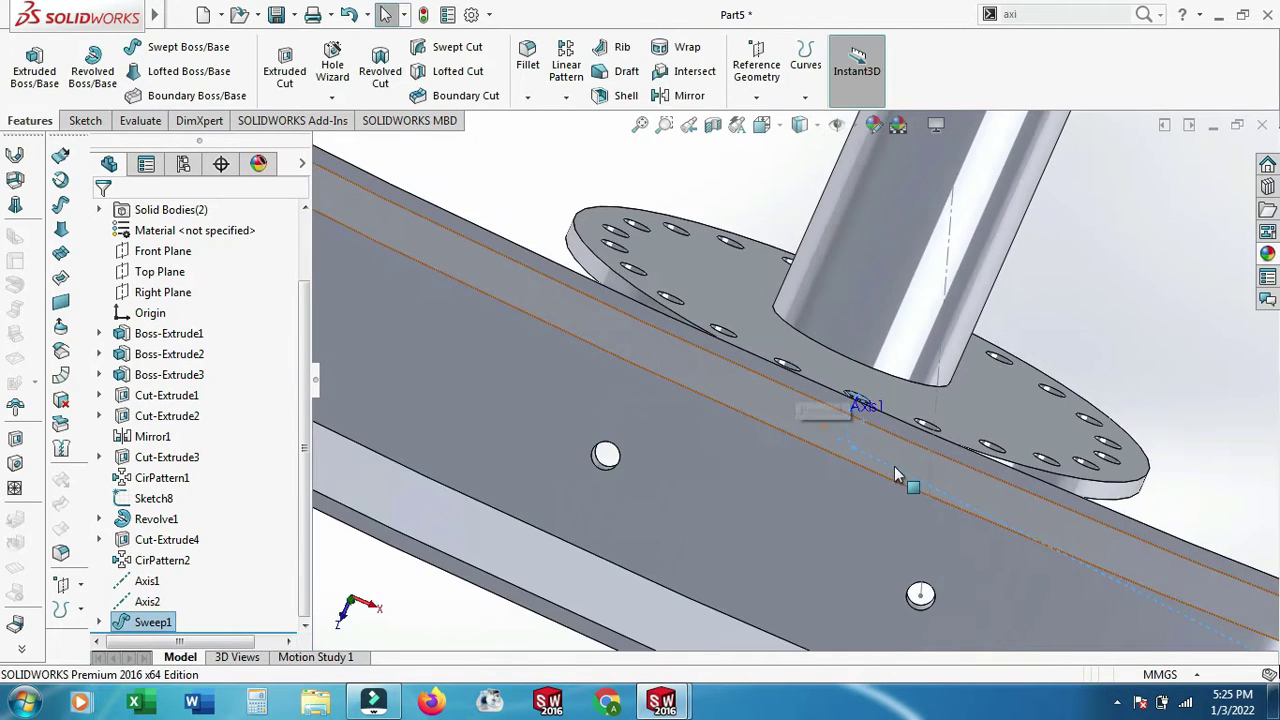
pyautogui.hotkey('ctrl', 'z')
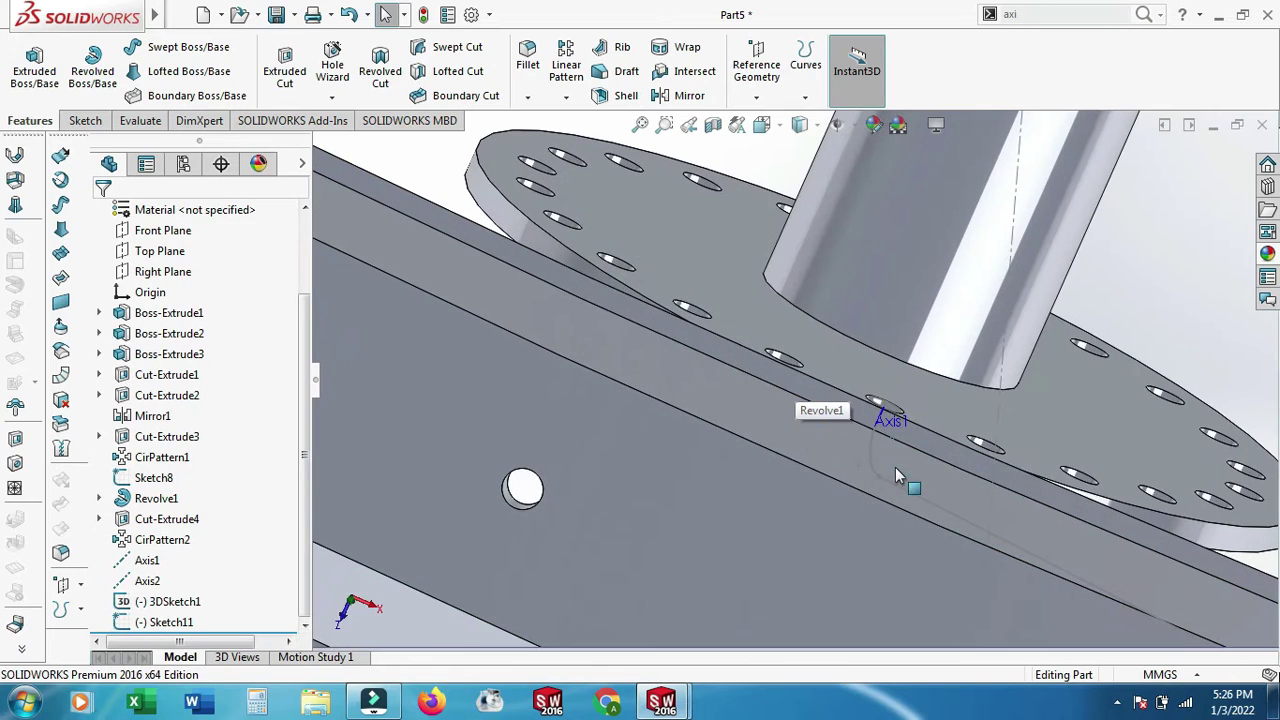
pyautogui.click(188, 47)
pyautogui.press('Escape')
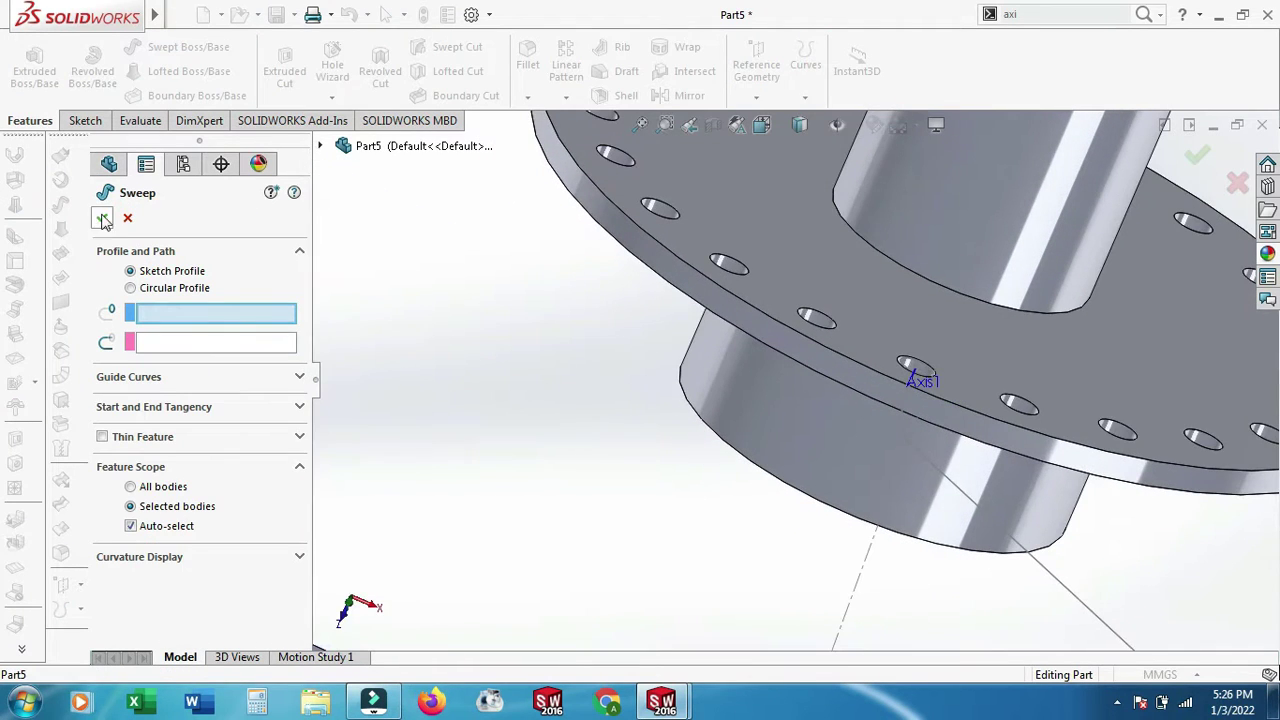
# - Sweep the Sketch11 circle along 3DSketch1 to form the spoke
pyautogui.click(147, 622)
pyautogui.click(188, 47)
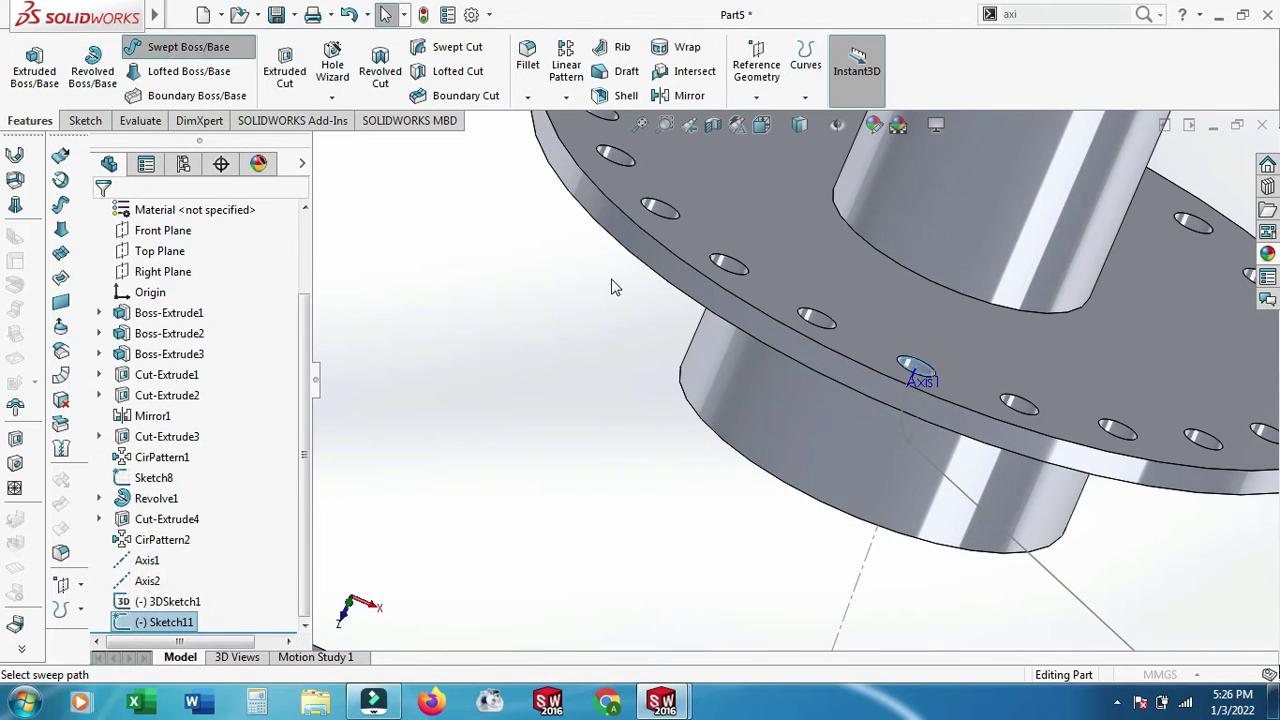
pyautogui.click(928, 457)
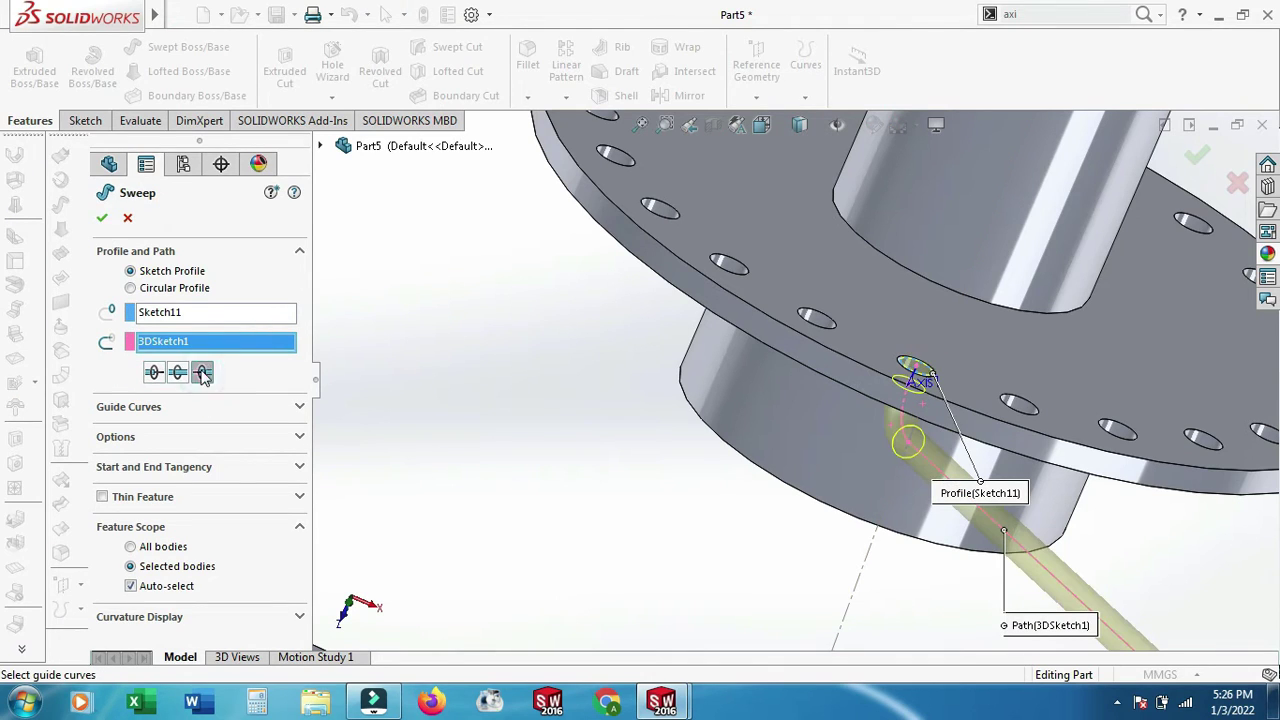
pyautogui.press('Return')
pyautogui.moveTo(790, 450)
pyautogui.mouseDown(button='middle')
pyautogui.moveTo(857, 360)
pyautogui.moveTo(978, 285)
pyautogui.moveTo(1003, 246)
pyautogui.moveTo(908, 229)
pyautogui.mouseUp(button='middle')
pyautogui.scroll(5, 857, 360)
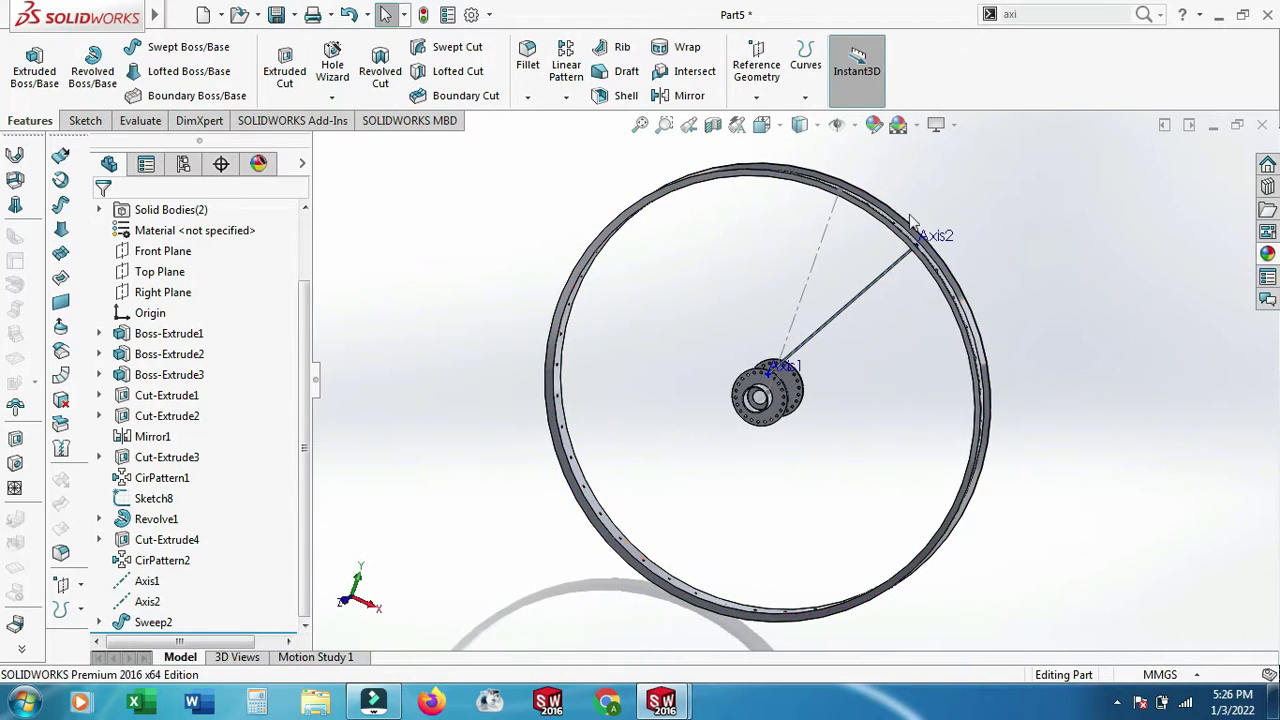
# - Circular-pattern the Sweep2 spoke about the hub edge: 22 instances over 360°
pyautogui.scroll(-2, 820, 232)
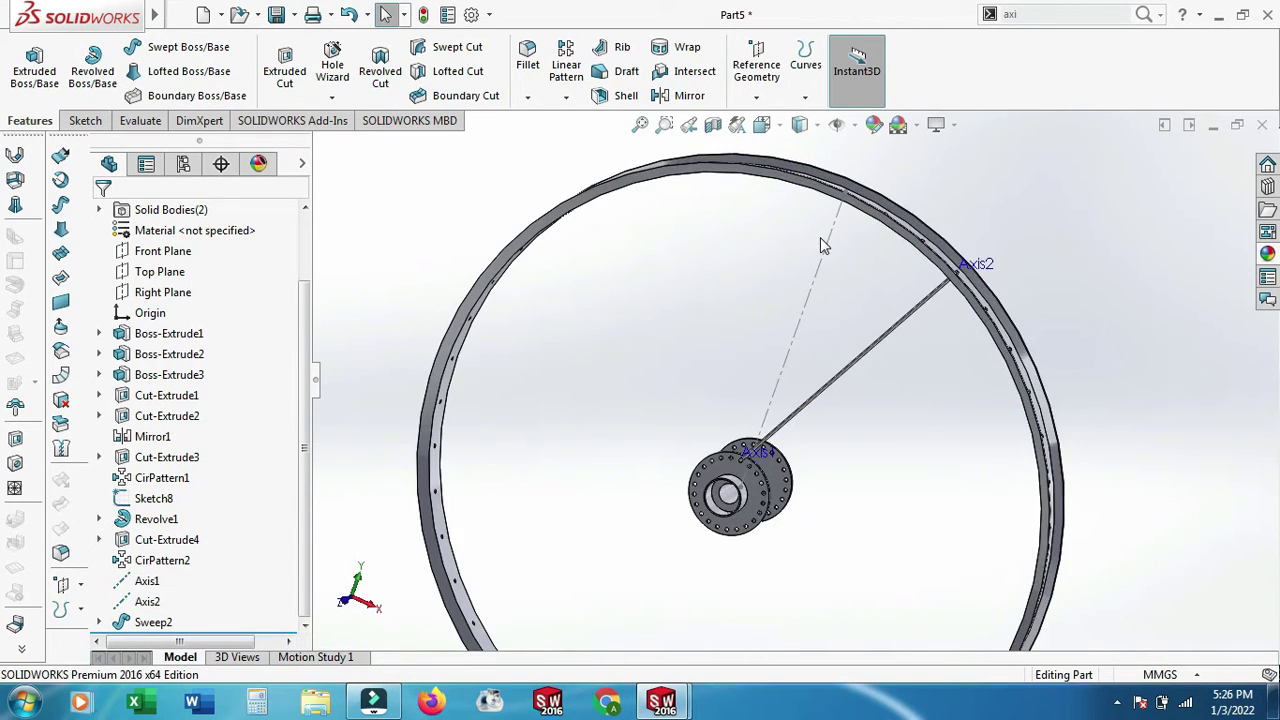
pyautogui.click(566, 97)
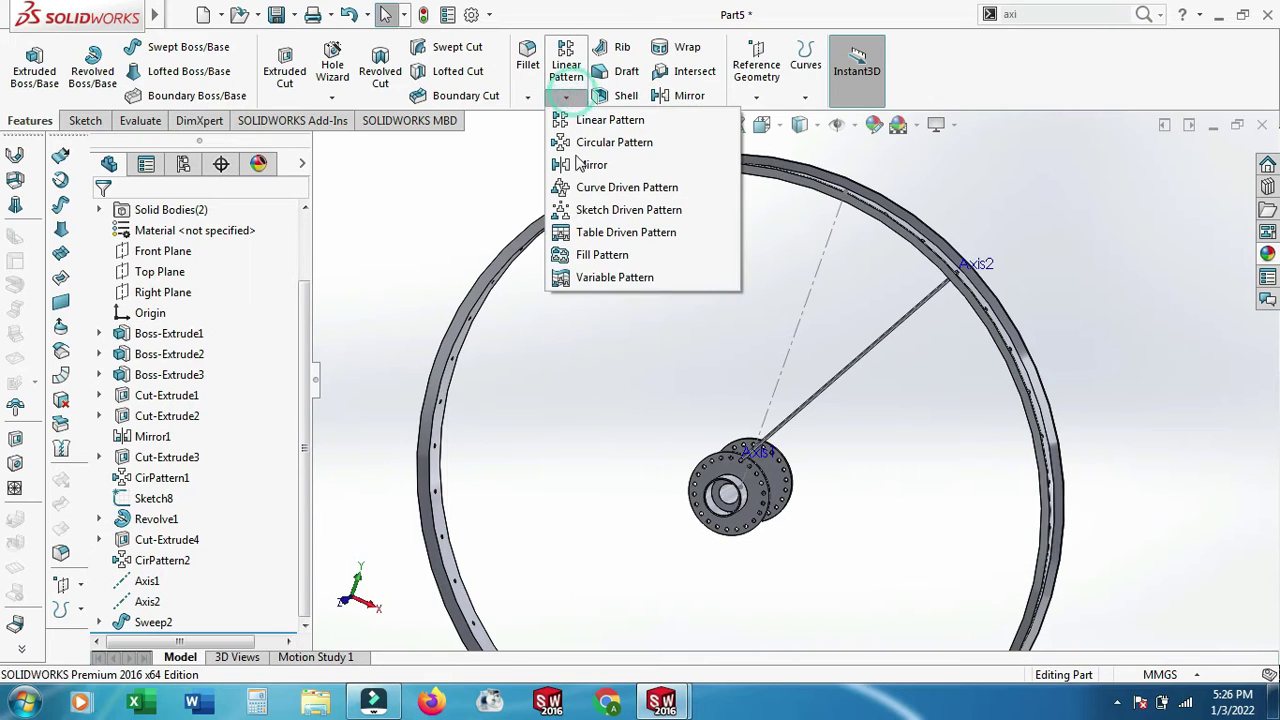
pyautogui.click(850, 367)
pyautogui.click(566, 97)
pyautogui.click(614, 142)
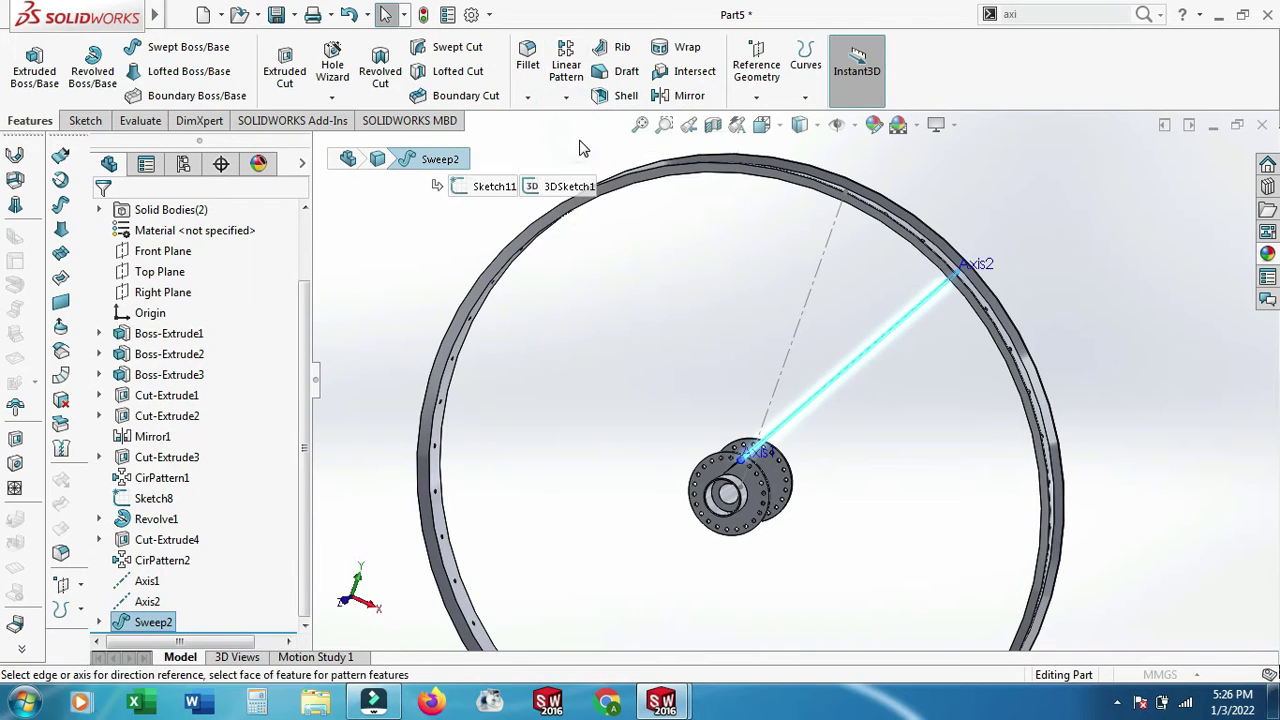
pyautogui.click(229, 273)
pyautogui.scroll(-3, 762, 476)
pyautogui.scroll(-2, 762, 476)
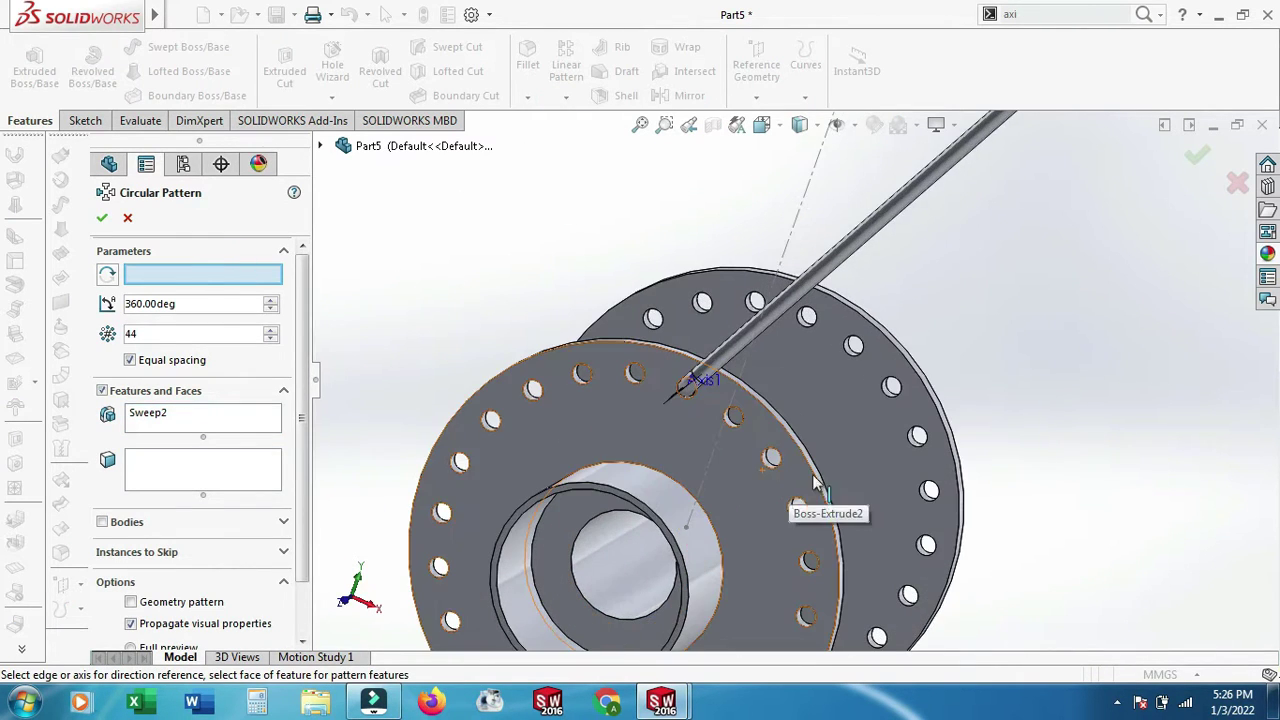
pyautogui.click(816, 484)
pyautogui.write('22')
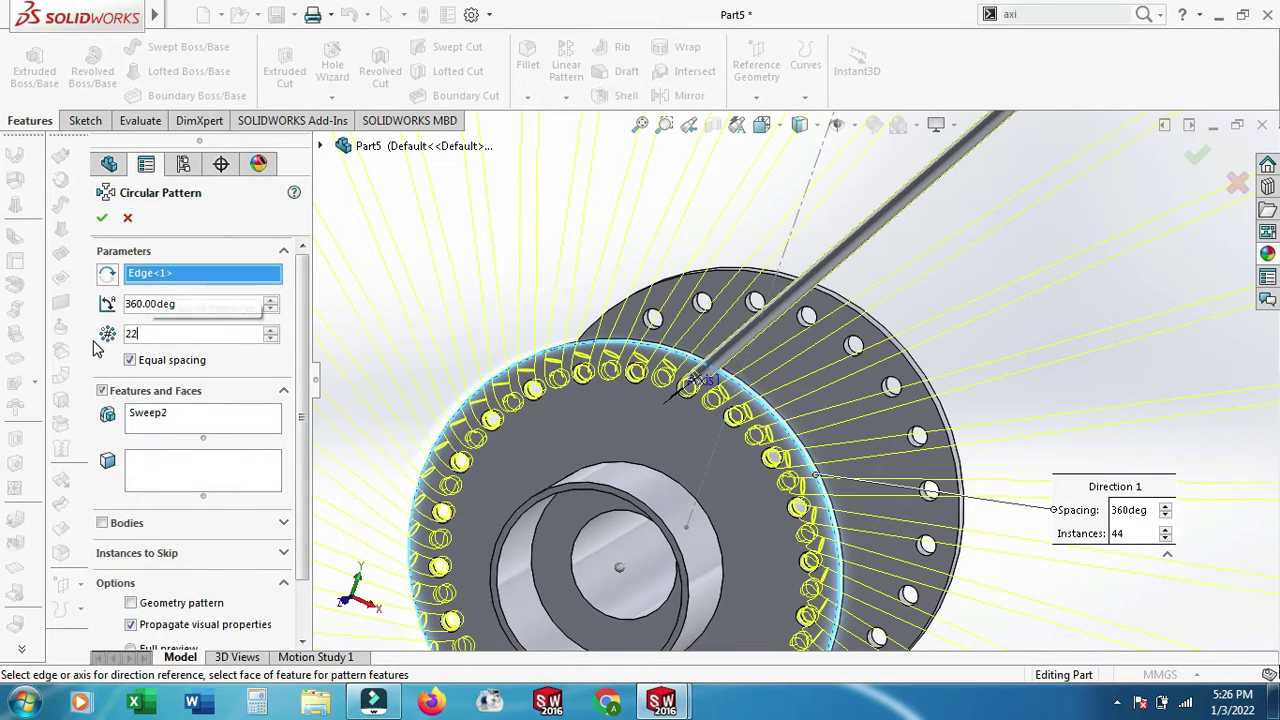
pyautogui.scroll(3, 800, 400)
pyautogui.scroll(2, 800, 400)
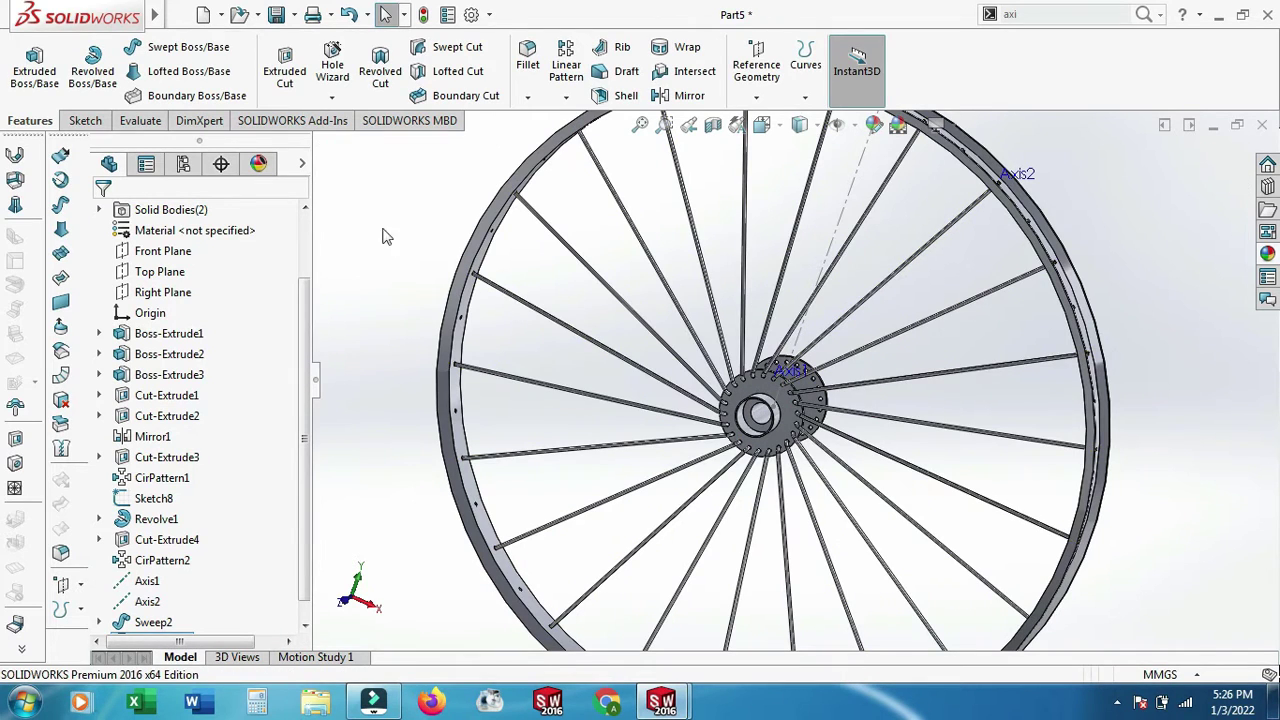
pyautogui.click(177, 254)
pyautogui.click(257, 228)
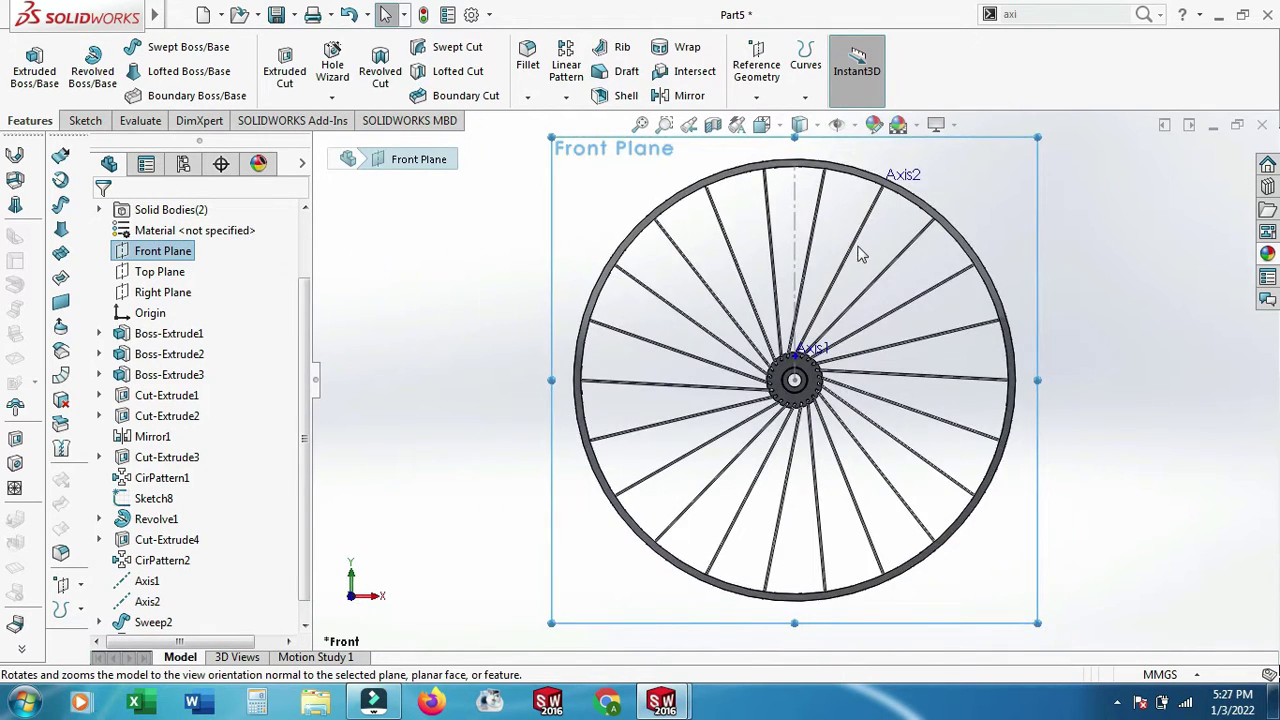
pyautogui.scroll(-3, 858, 254)
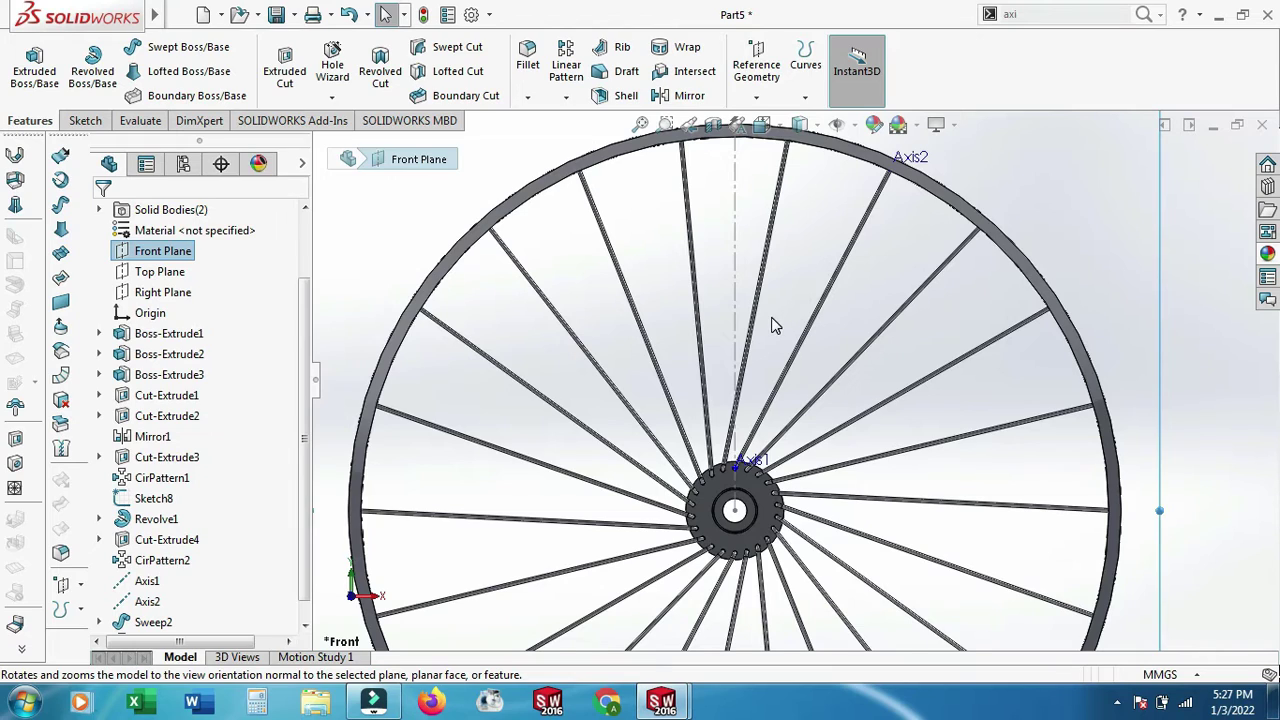
pyautogui.scroll(2, 771, 243)
pyautogui.scroll(-2, 808, 286)
pyautogui.scroll(-1, 817, 271)
pyautogui.moveTo(817, 271); pyautogui.dragTo(818, 371, button='middle')
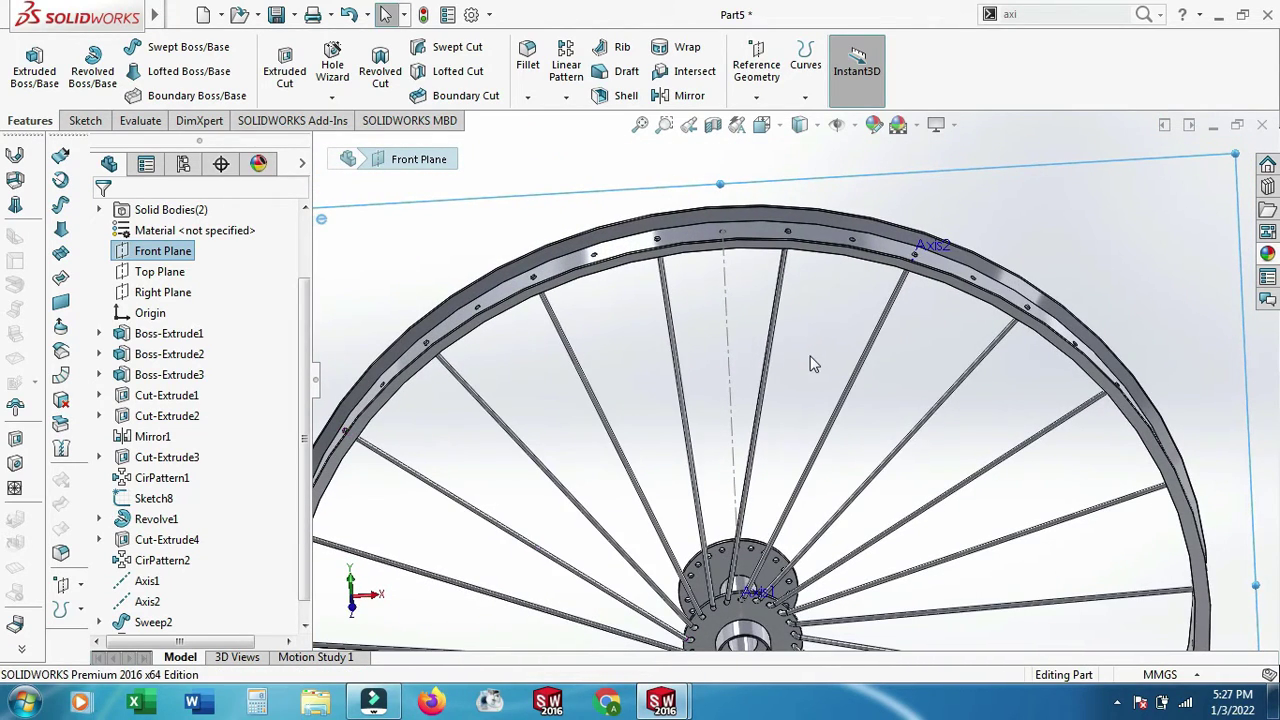
pyautogui.moveTo(778, 497); pyautogui.dragTo(1026, 425, button='middle')
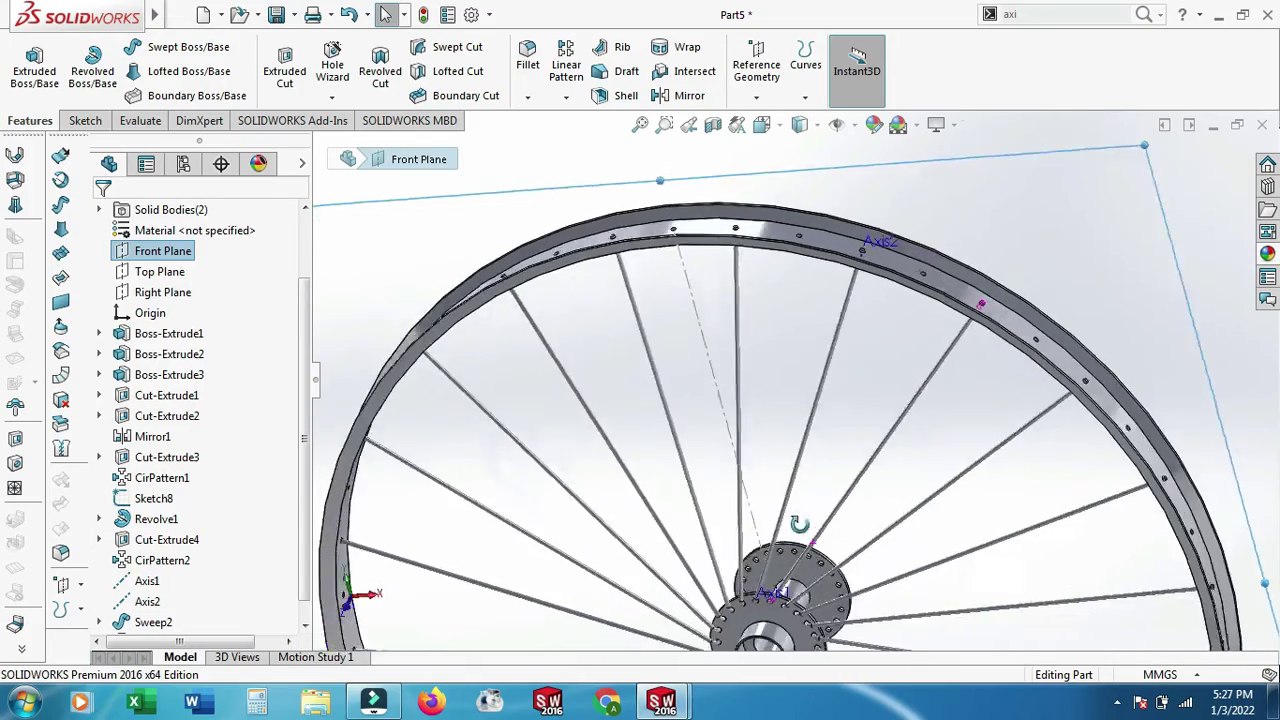
pyautogui.scroll(1, 1026, 425)
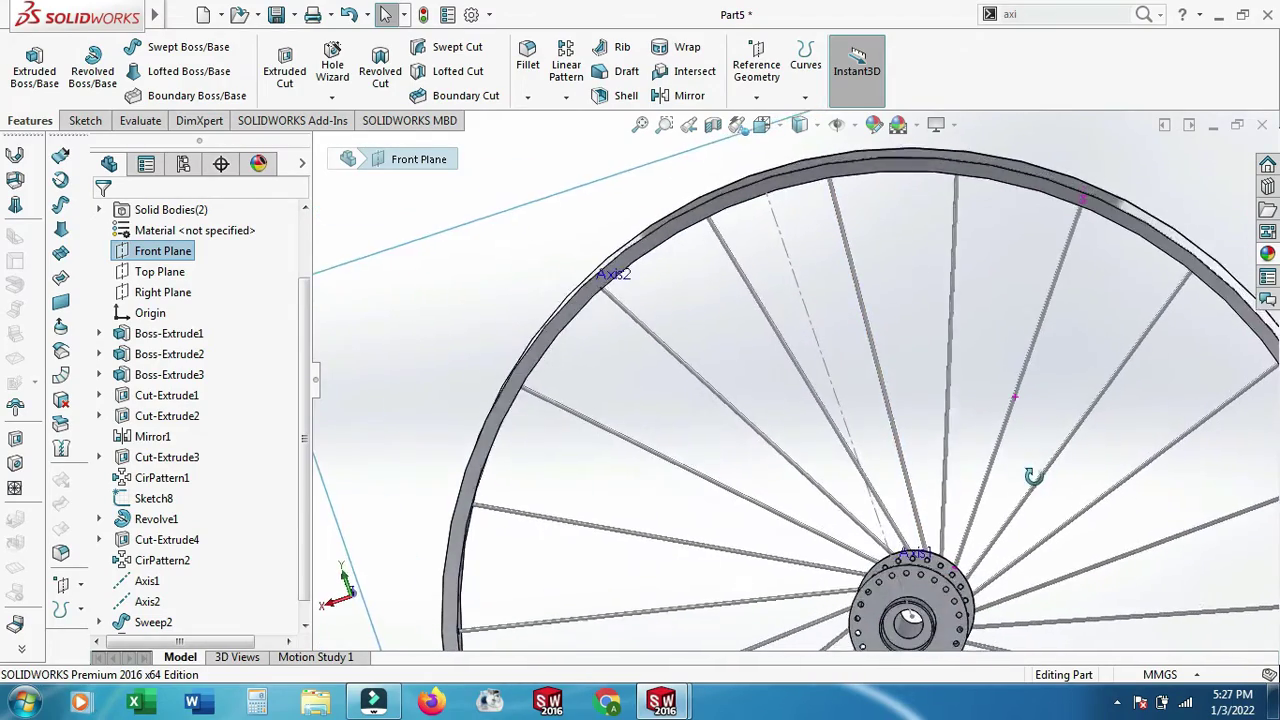
pyautogui.scroll(-3, 920, 570)
pyautogui.scroll(-2, 875, 550)
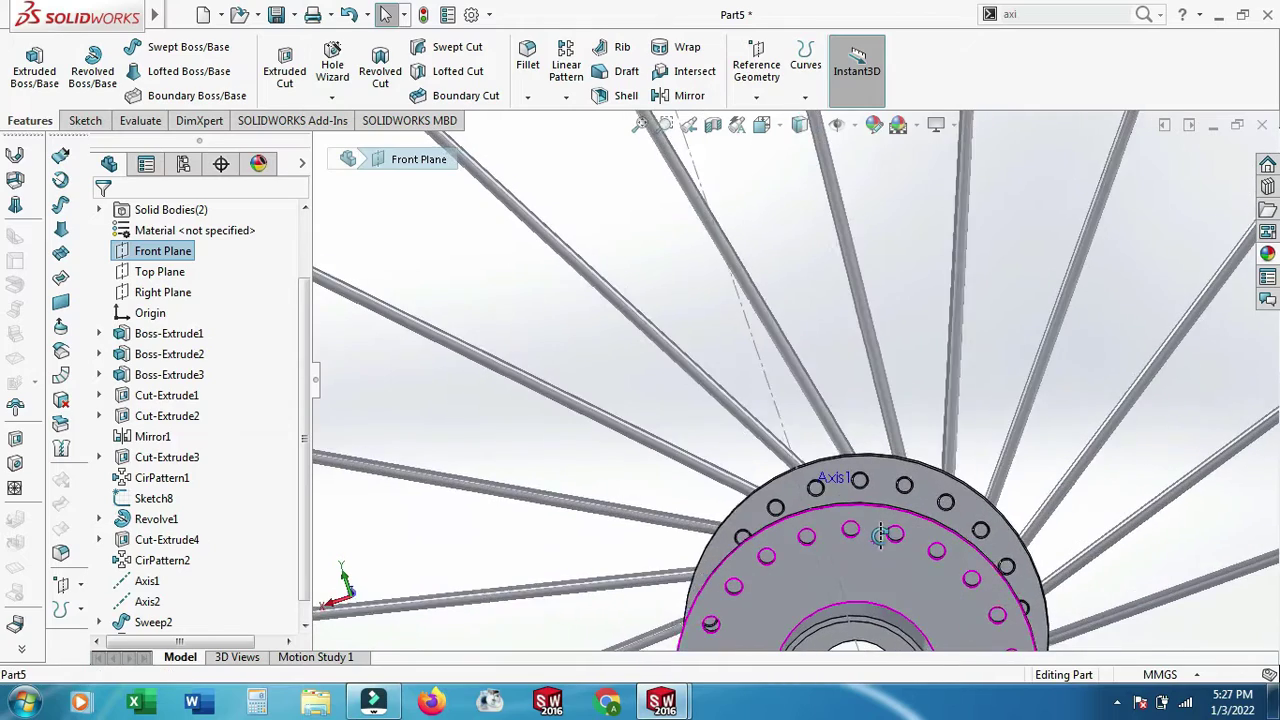
pyautogui.scroll(-2, 860, 520)
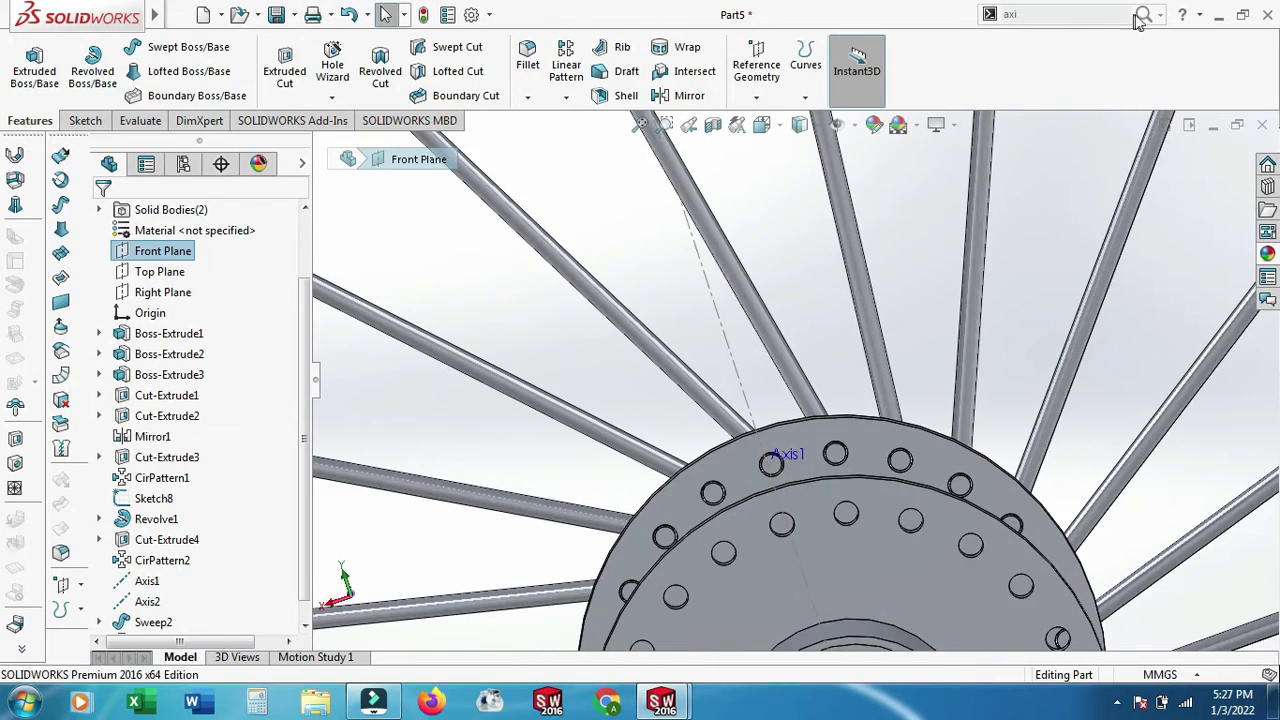
# - Create reference Axis3 through a hub hole's cylindrical face
pyautogui.click(1075, 40)
pyautogui.scroll(-1, 816, 513)
pyautogui.scroll(-1, 816, 513)
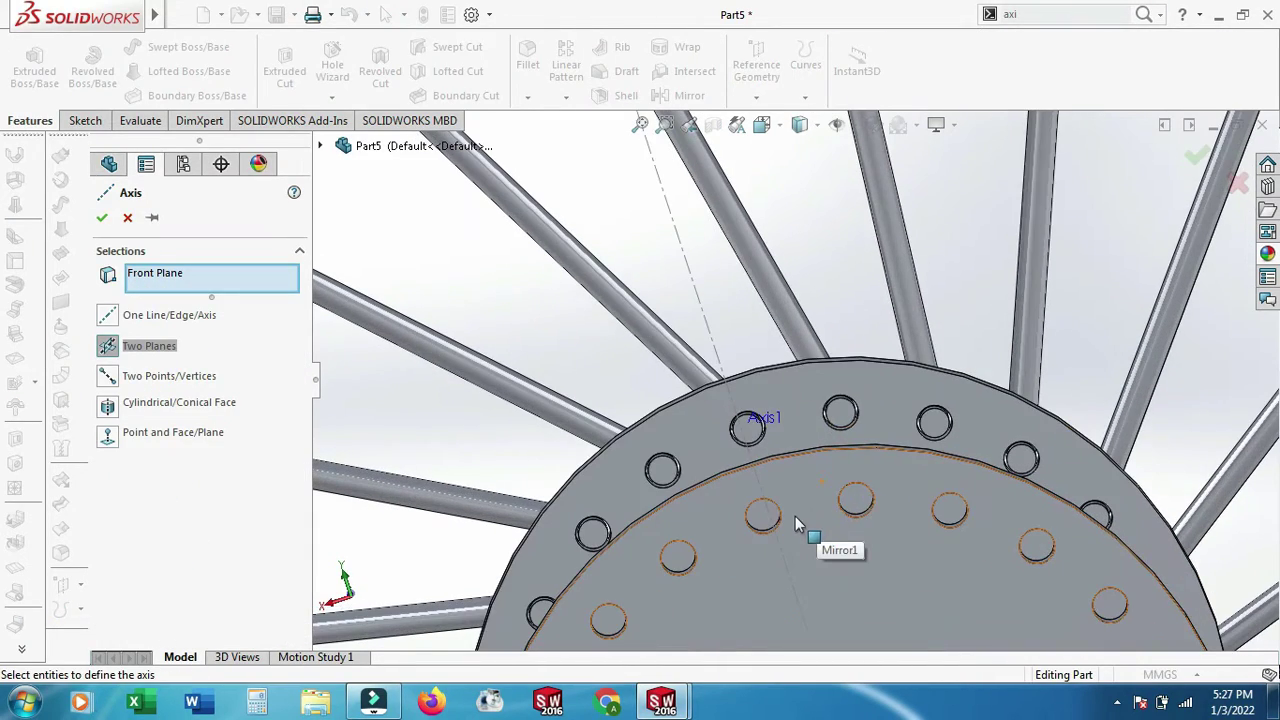
pyautogui.scroll(-3, 860, 525)
pyautogui.click(867, 516)
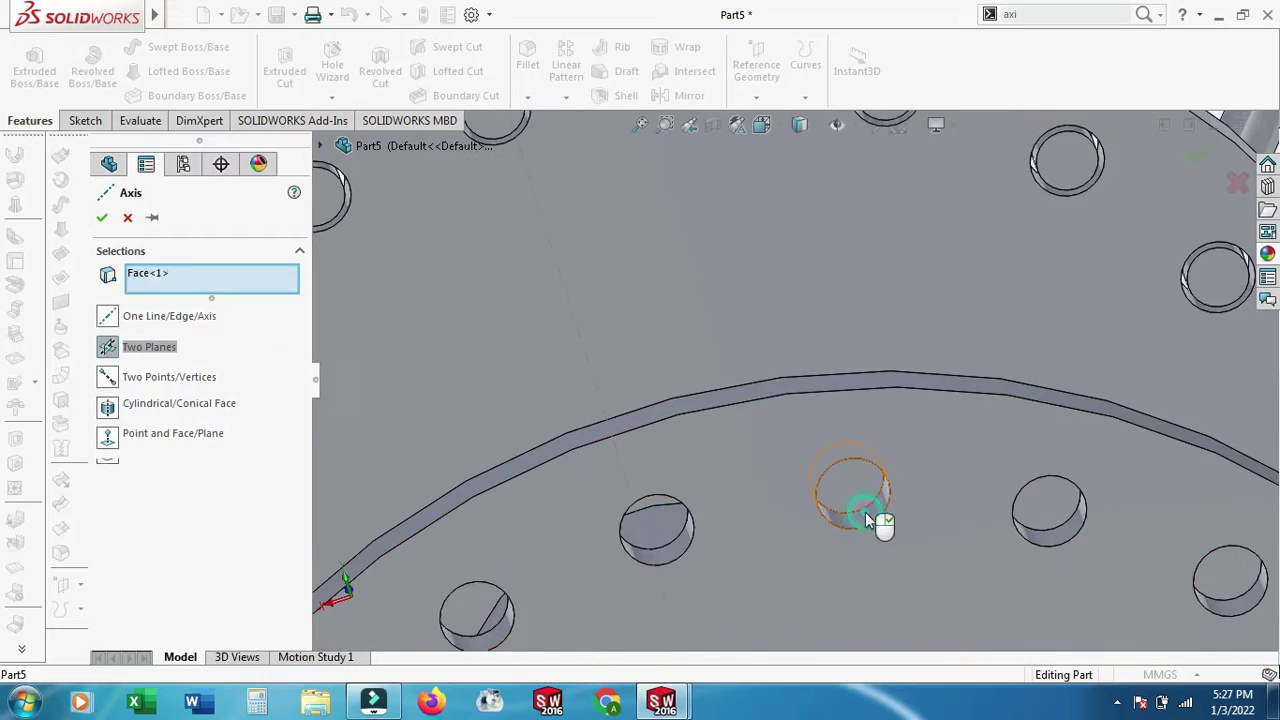
pyautogui.press('Return')
# - View the wheel normal to the Front Plane, then from the back
pyautogui.scroll(2, 764, 379)
pyautogui.scroll(2, 800, 385)
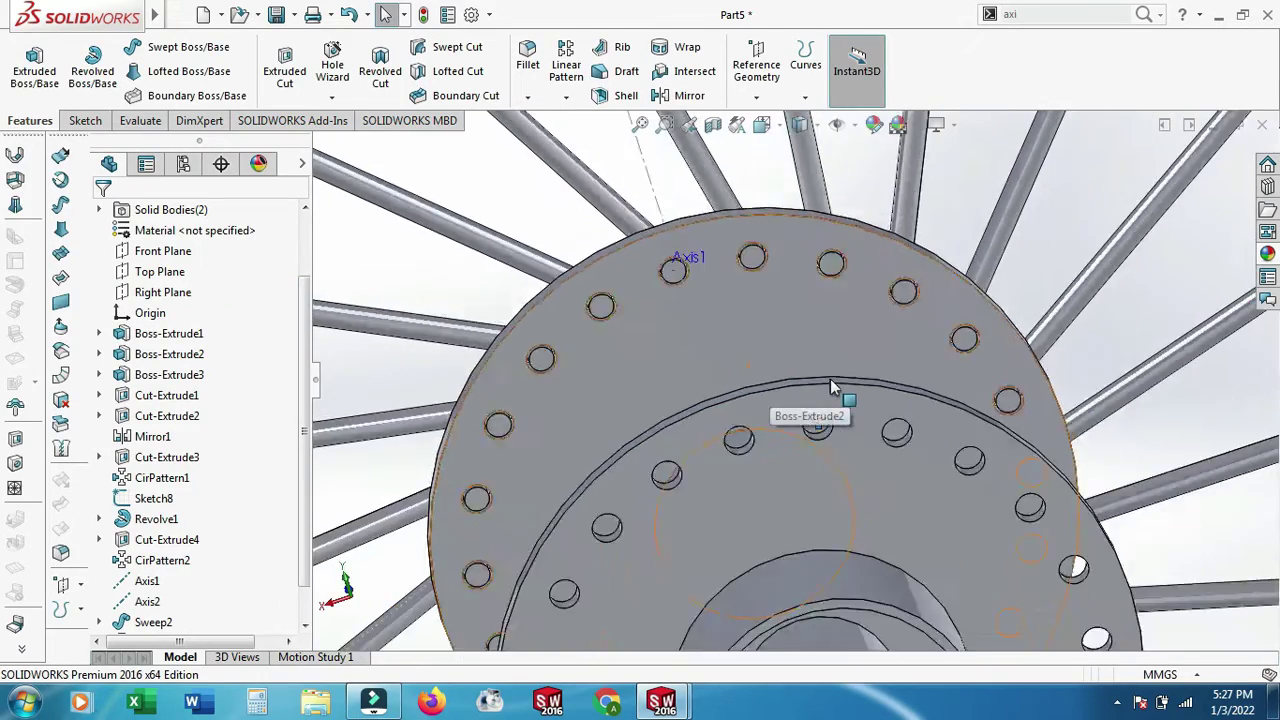
pyautogui.scroll(2, 837, 391)
pyautogui.scroll(1, 835, 388)
pyautogui.click(162, 251)
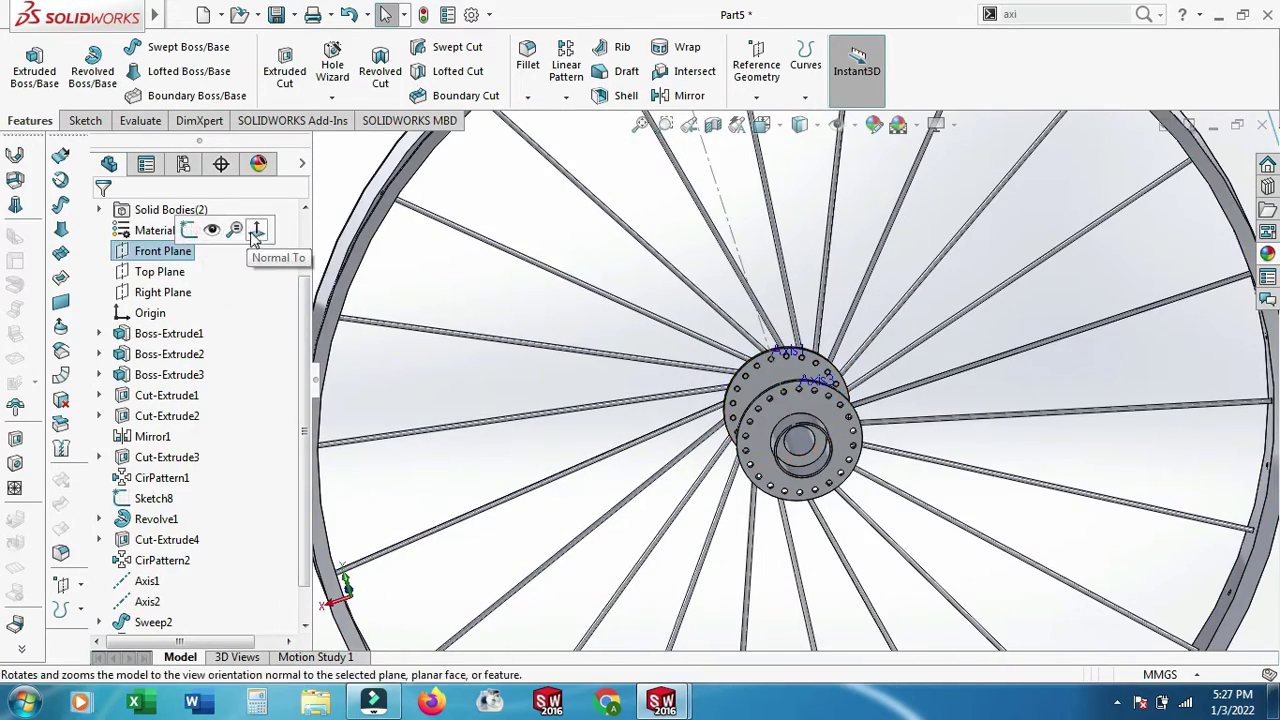
pyautogui.click(254, 232)
pyautogui.click(186, 252)
pyautogui.rightClick(180, 254)
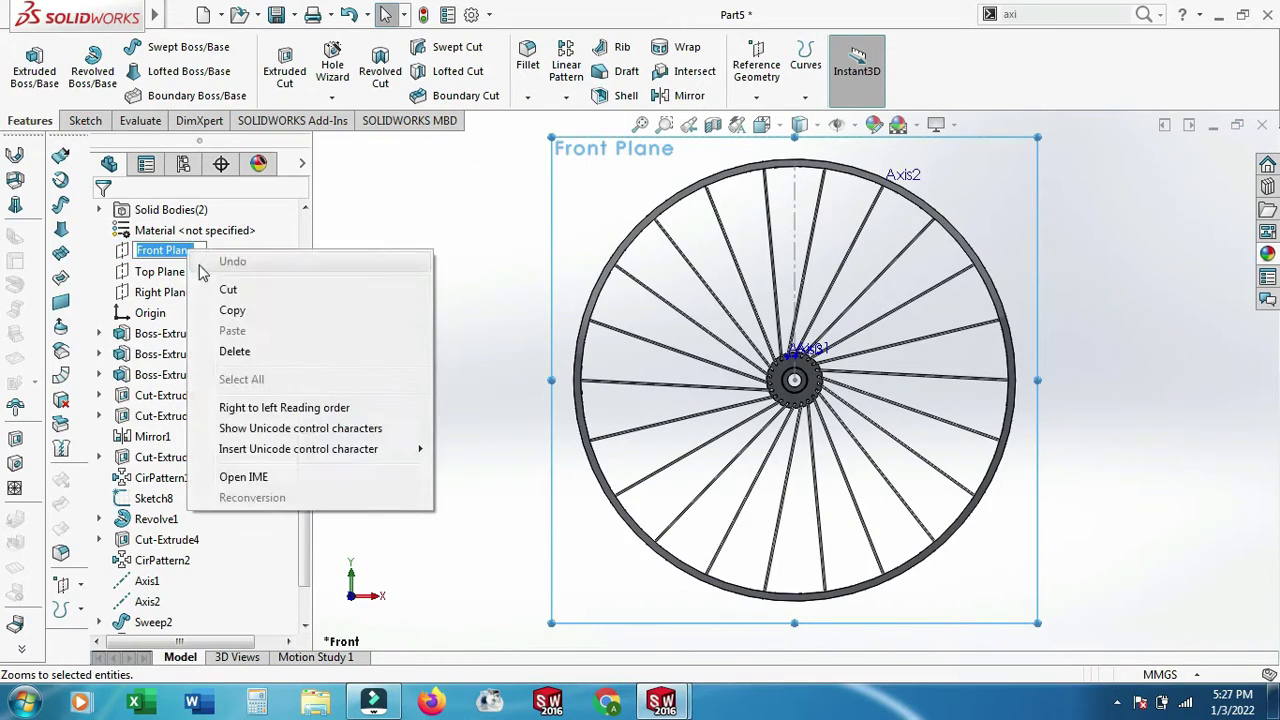
pyautogui.rightClick(165, 251)
pyautogui.click(252, 217)
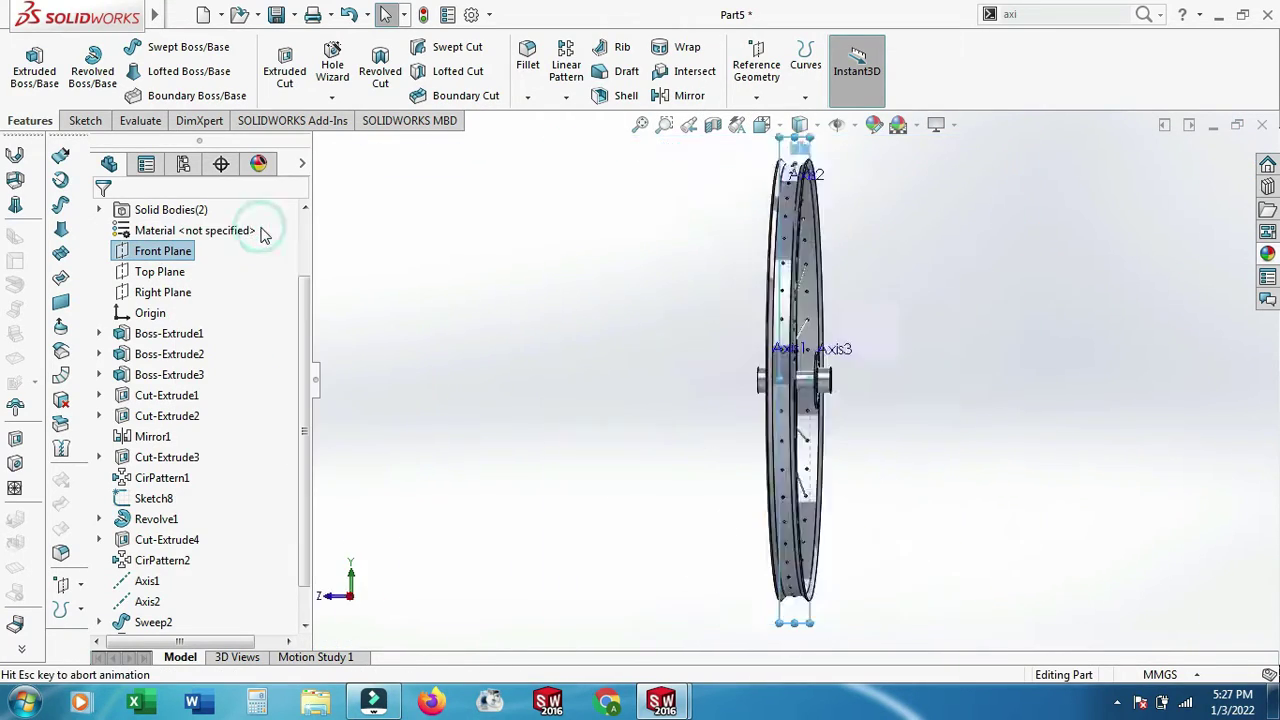
pyautogui.scroll(-4, 791, 262)
pyautogui.scroll(-3, 810, 367)
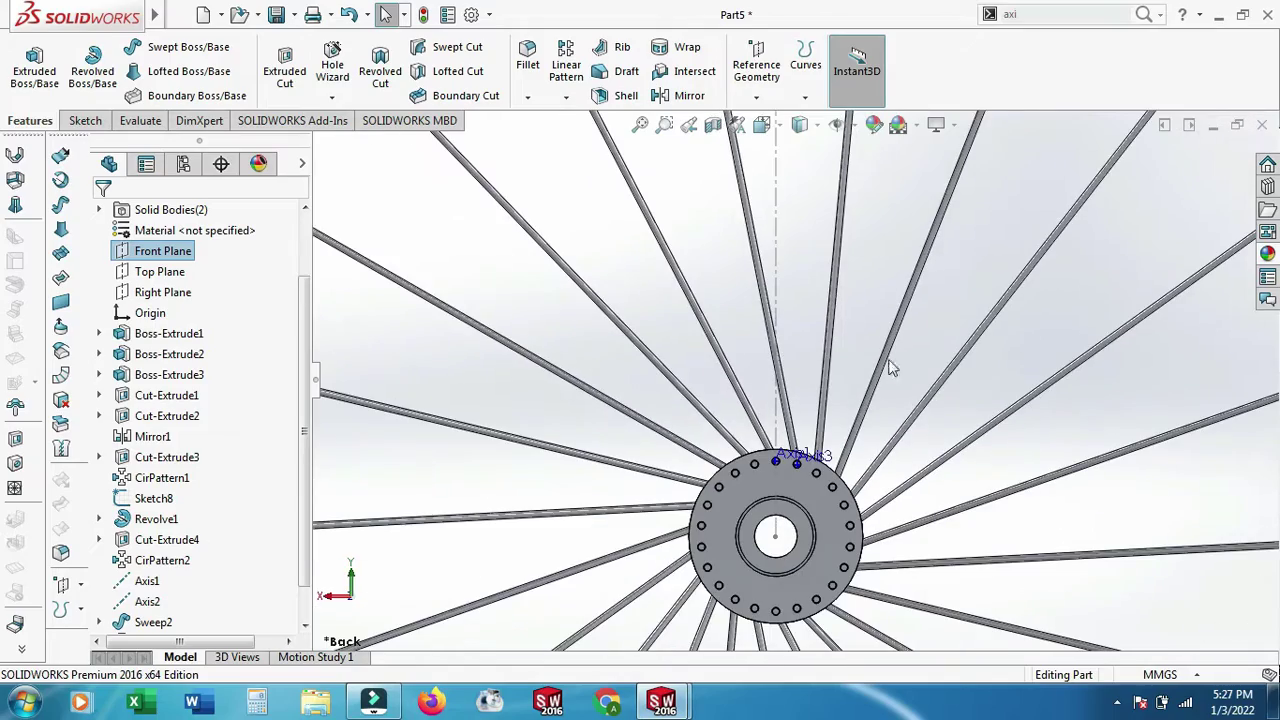
# - Create another reference axis through a rim hole's cylindrical face
pyautogui.click(1063, 35)
pyautogui.scroll(4, 920, 320)
pyautogui.scroll(-2, 815, 373)
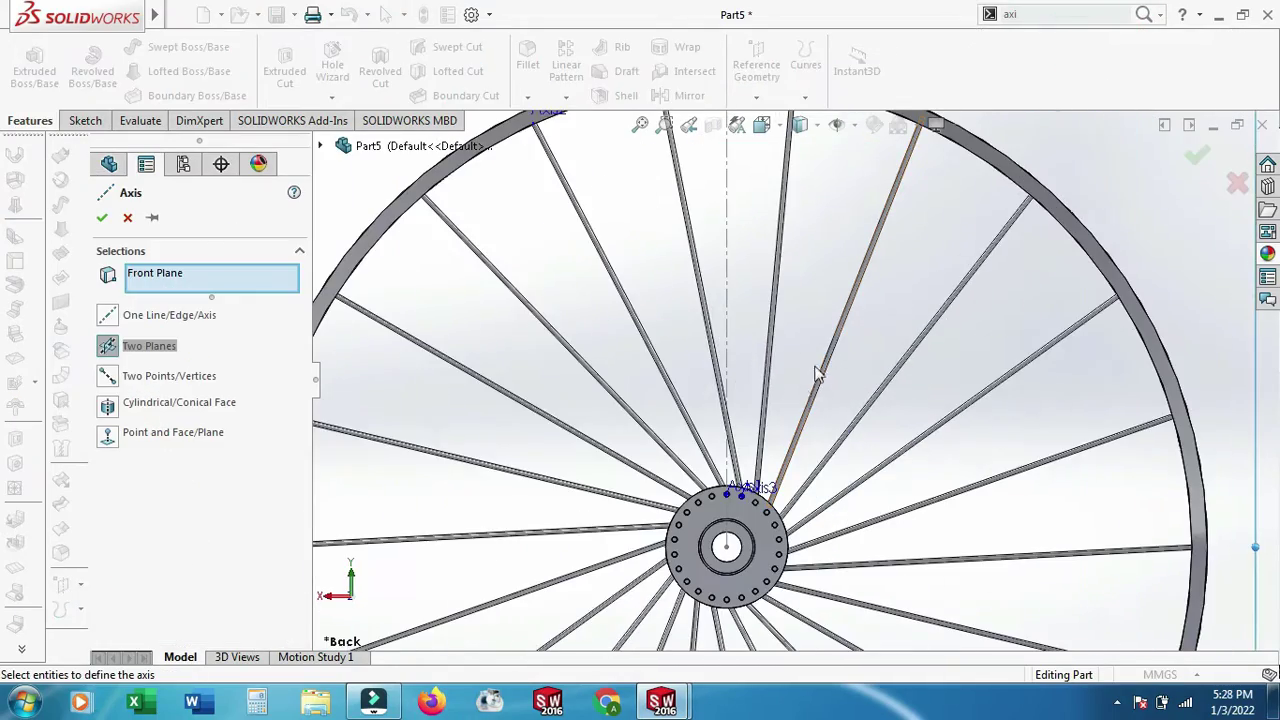
pyautogui.moveTo(817, 267)
pyautogui.mouseDown(button='middle')
pyautogui.moveTo(806, 377)
pyautogui.moveTo(777, 365)
pyautogui.moveTo(787, 425)
pyautogui.mouseUp(button='middle')
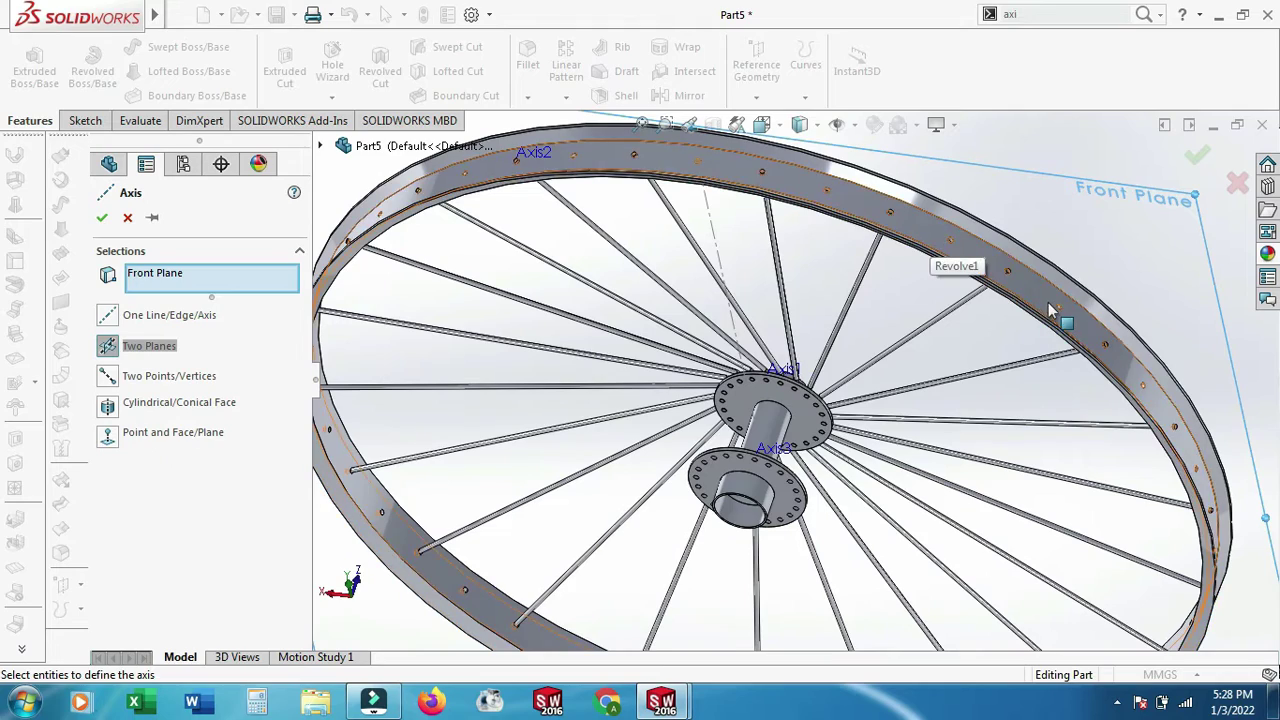
pyautogui.scroll(-4, 1043, 343)
pyautogui.scroll(-3, 940, 357)
pyautogui.scroll(-3, 920, 345)
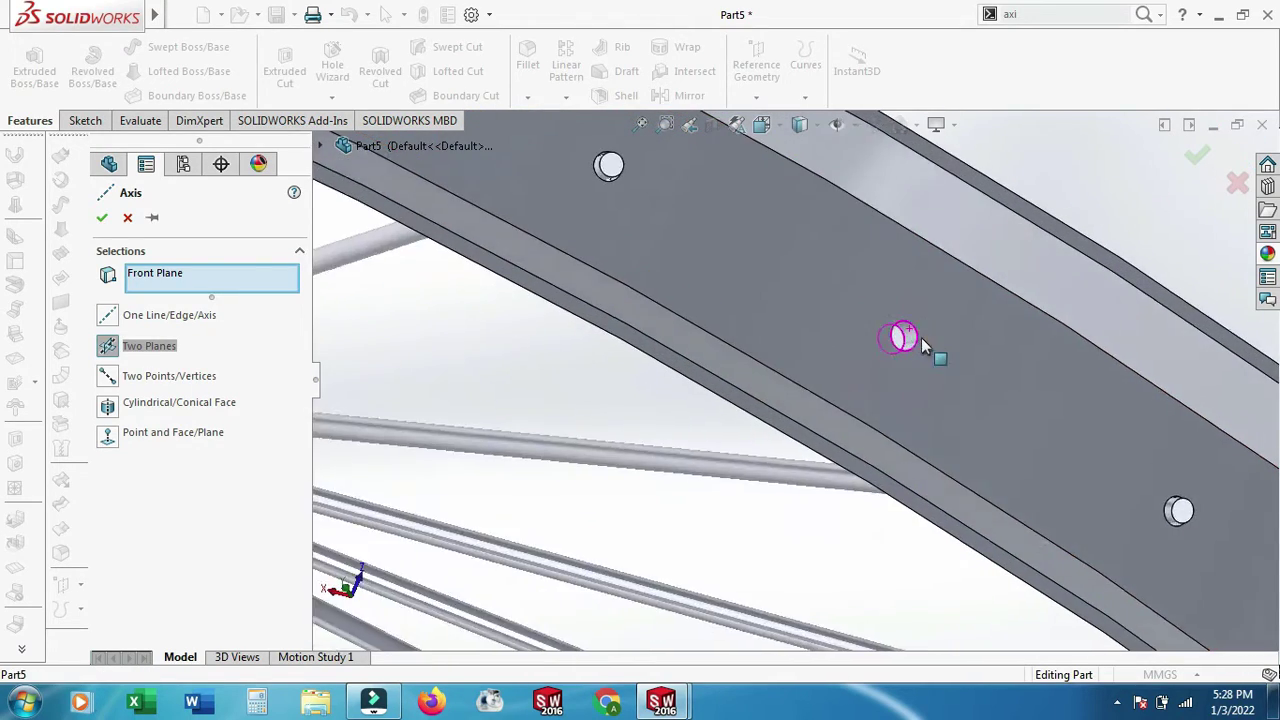
pyautogui.scroll(-3, 895, 338)
pyautogui.click(848, 358)
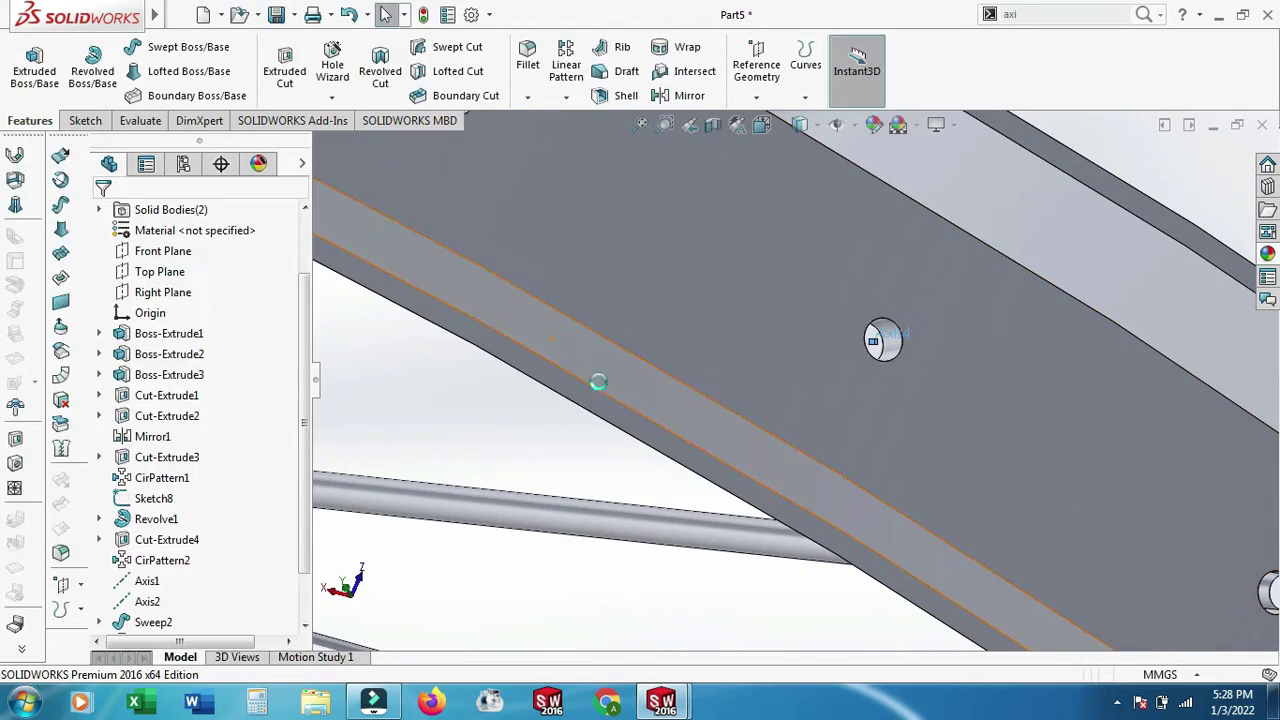
pyautogui.scroll(4, 700, 420)
pyautogui.scroll(3, 714, 428)
pyautogui.scroll(2, 745, 345)
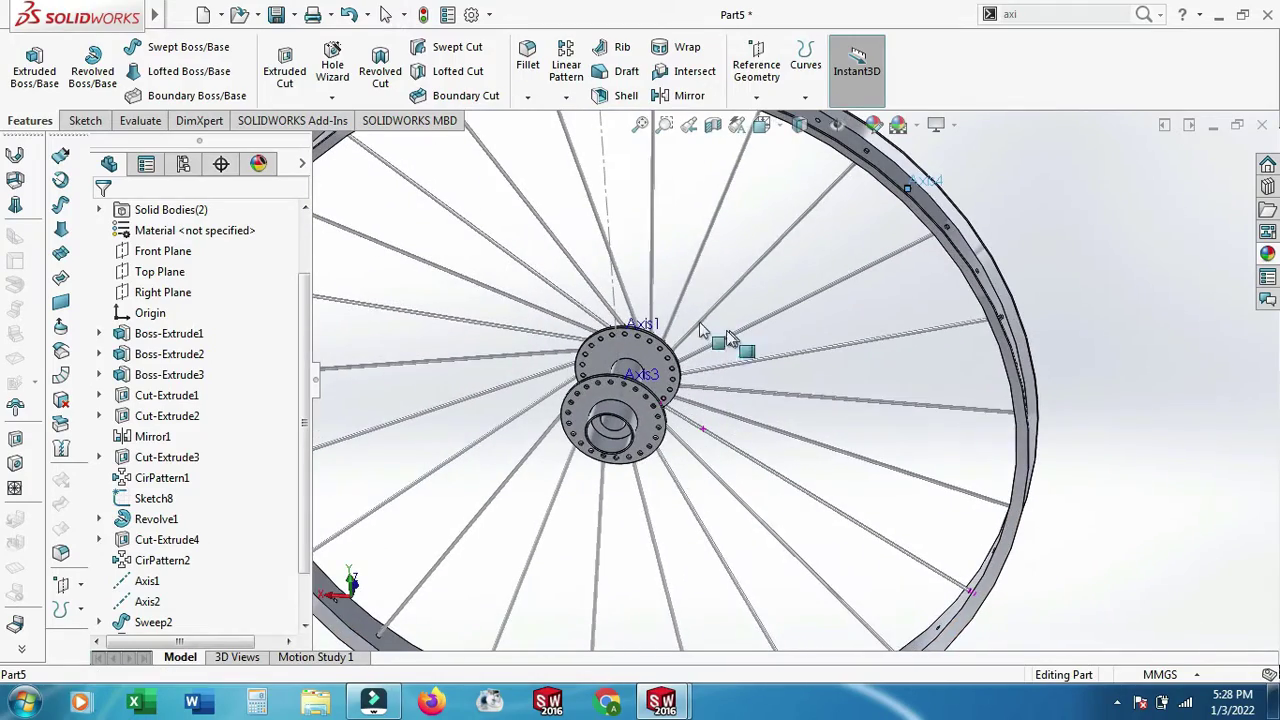
# - Start a new 3D sketch with the line tool, orbiting in around the hub flange
pyautogui.click(82, 120)
pyautogui.click(25, 97)
pyautogui.click(50, 142)
pyautogui.click(122, 47)
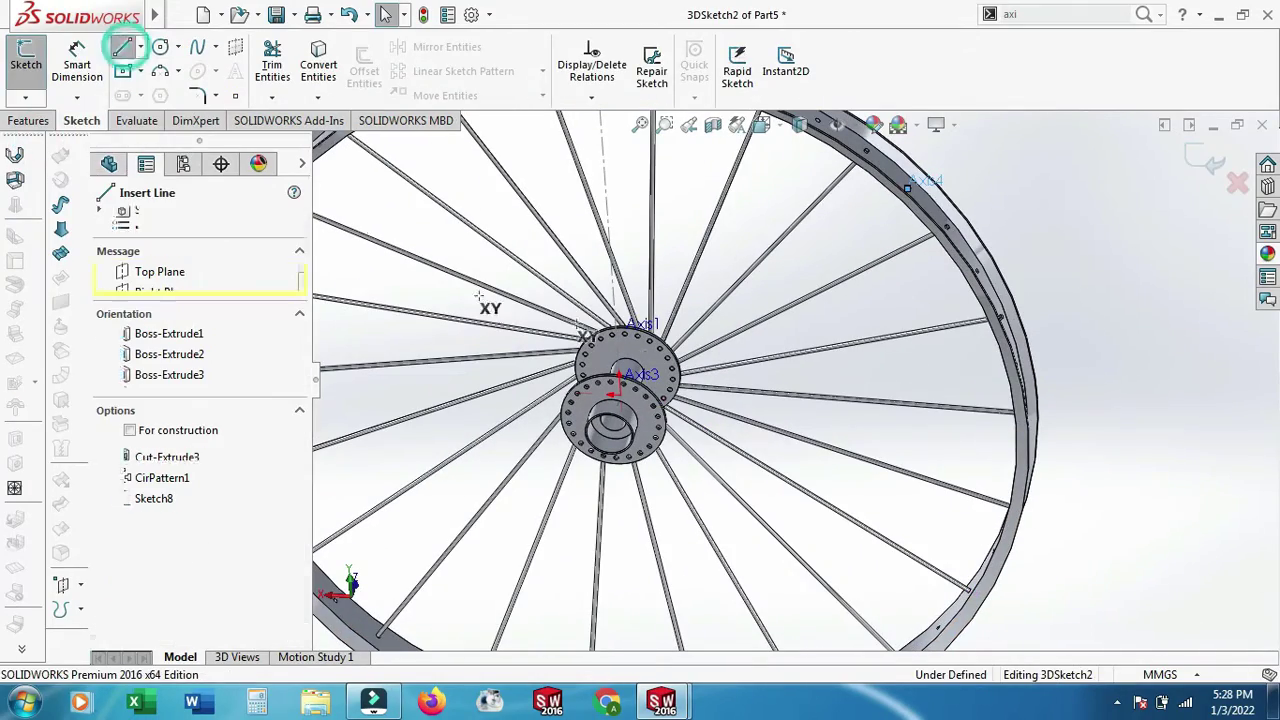
pyautogui.moveTo(486, 306)
pyautogui.mouseDown(button='middle')
pyautogui.moveTo(709, 409)
pyautogui.moveTo(668, 408)
pyautogui.mouseUp(button='middle')
pyautogui.scroll(-3, 672, 395)
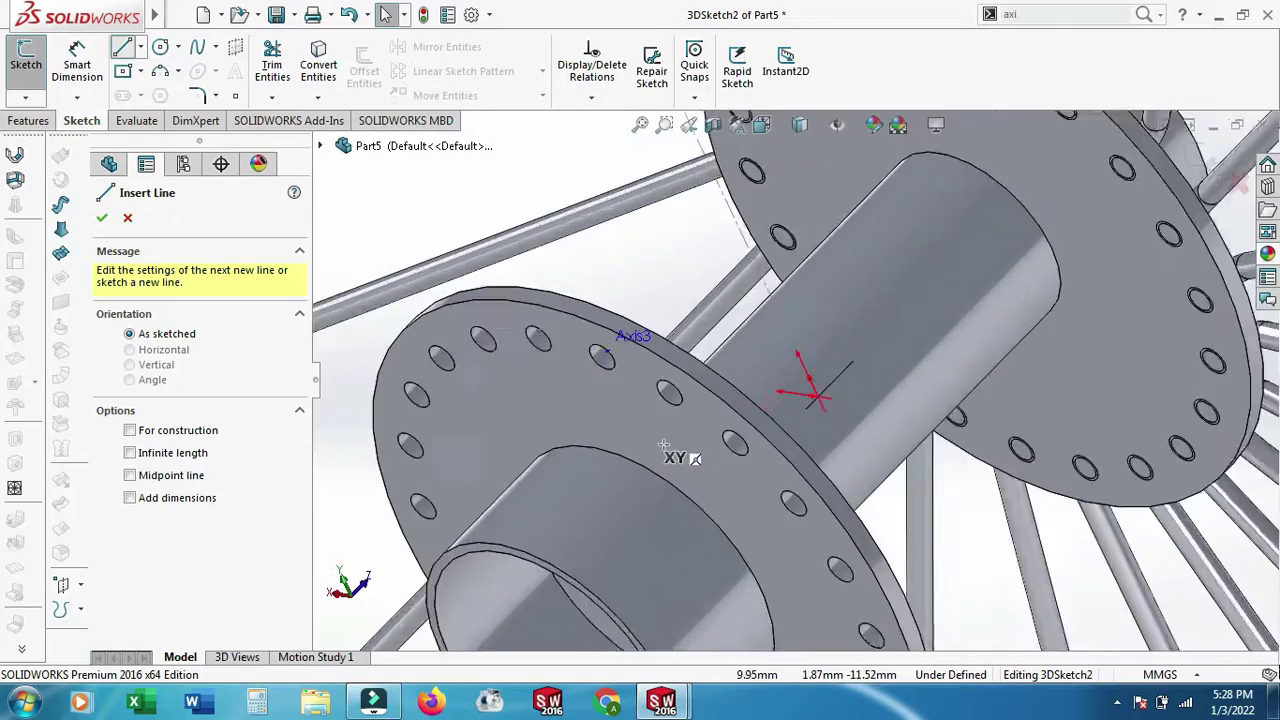
pyautogui.scroll(-2, 665, 330)
pyautogui.moveTo(674, 321); pyautogui.dragTo(683, 322, button='middle')
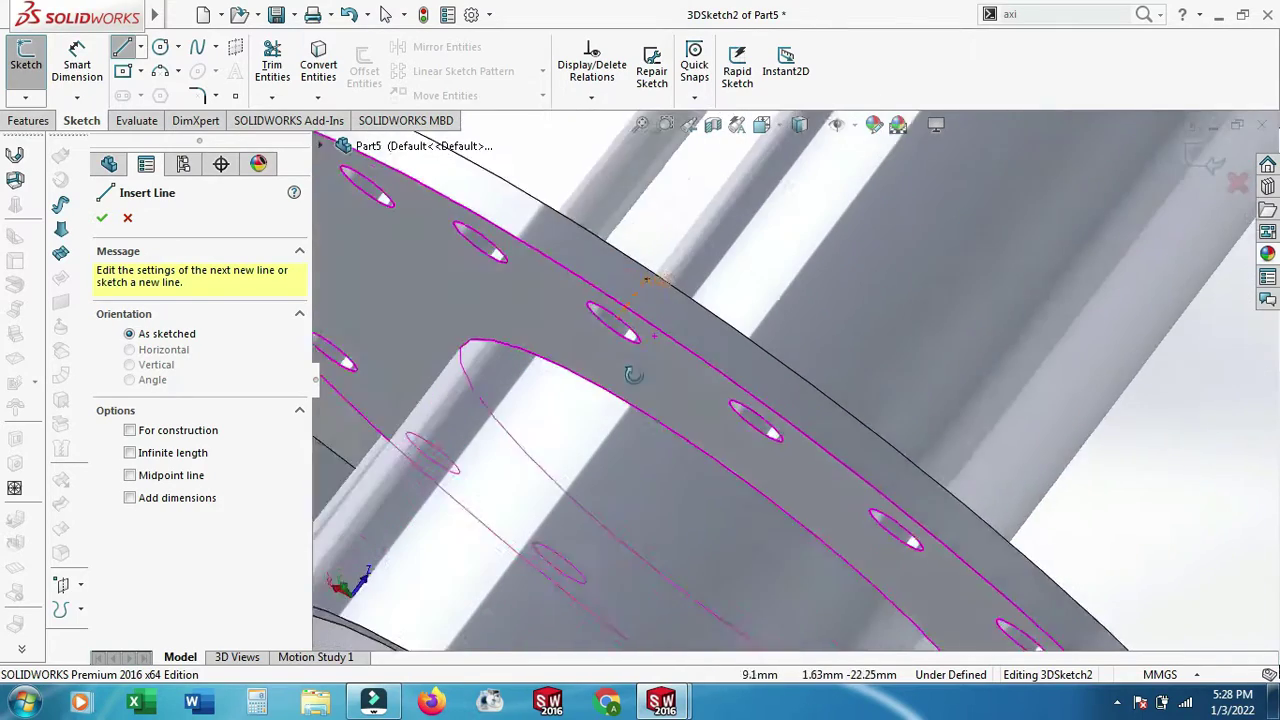
# - Draw a trial line and arc toward the rim, then cancel the arc
pyautogui.click(651, 270)
pyautogui.click(620, 320)
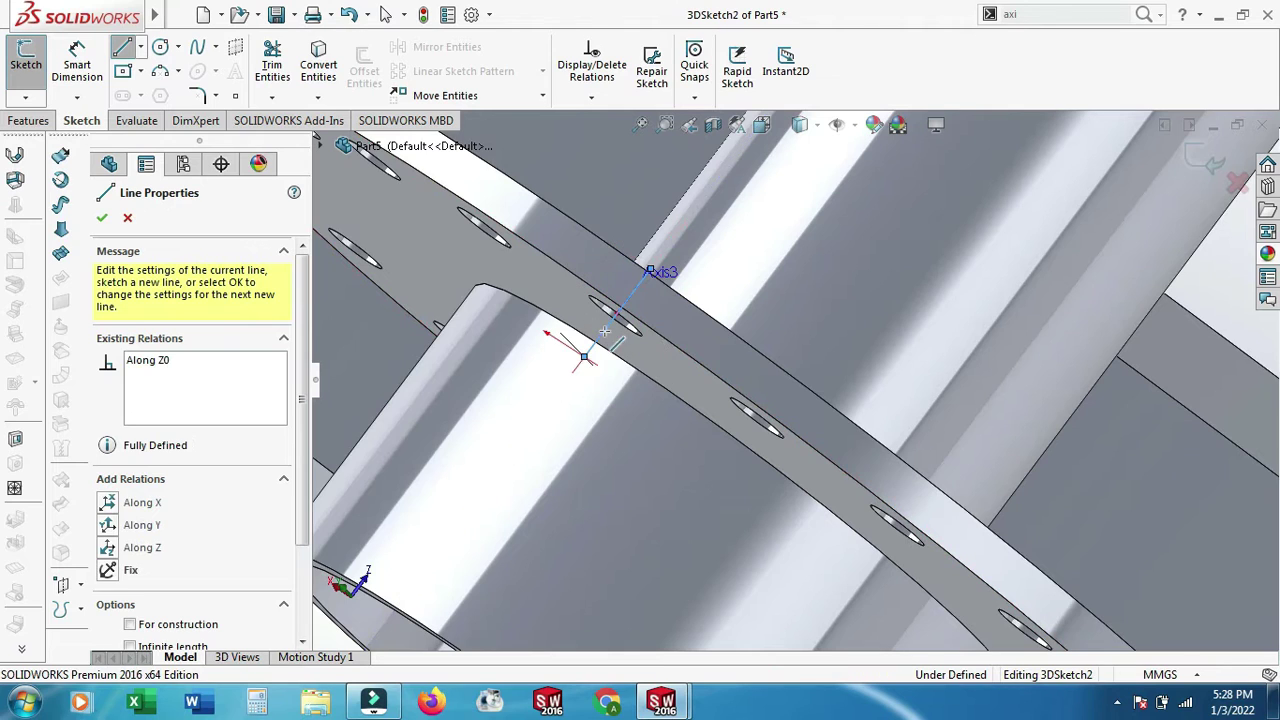
pyautogui.moveTo(634, 350)
pyautogui.mouseDown(button='middle')
pyautogui.moveTo(748, 360)
pyautogui.moveTo(920, 435)
pyautogui.mouseUp(button='middle')
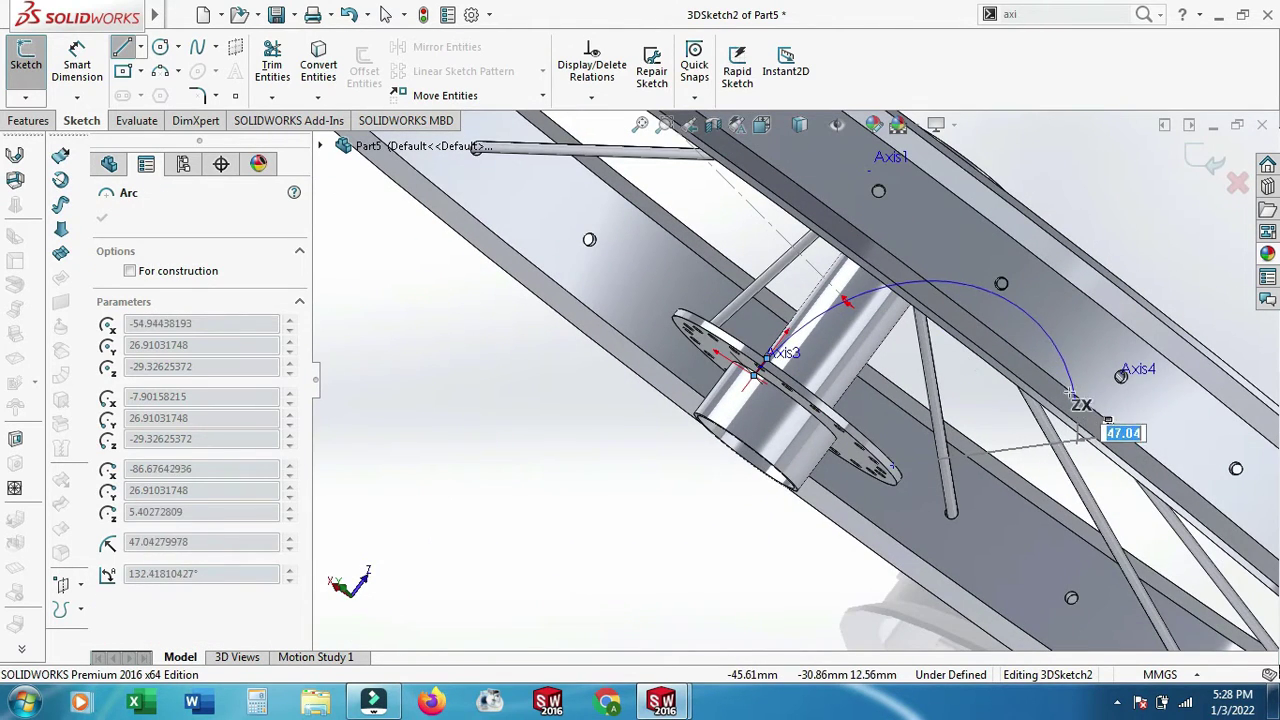
pyautogui.moveTo(1070, 393); pyautogui.dragTo(1122, 378, button='middle')
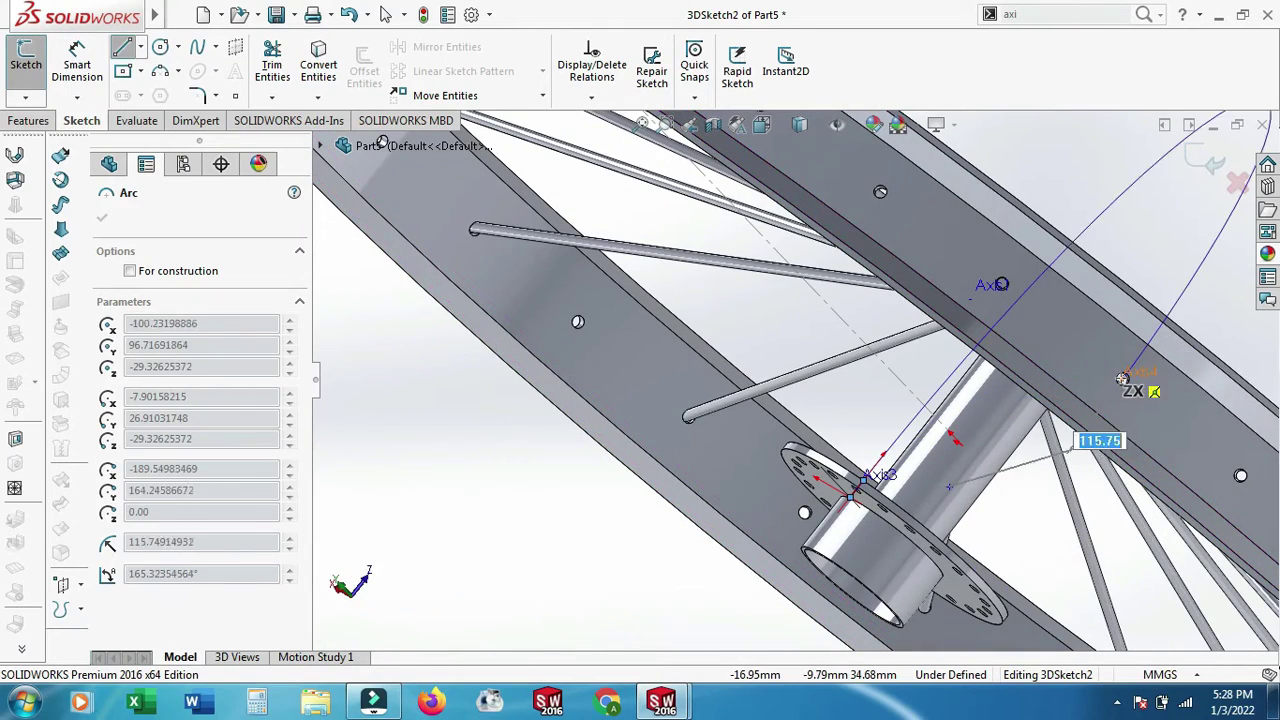
pyautogui.rightClick(1122, 378)
pyautogui.click(1128, 391)
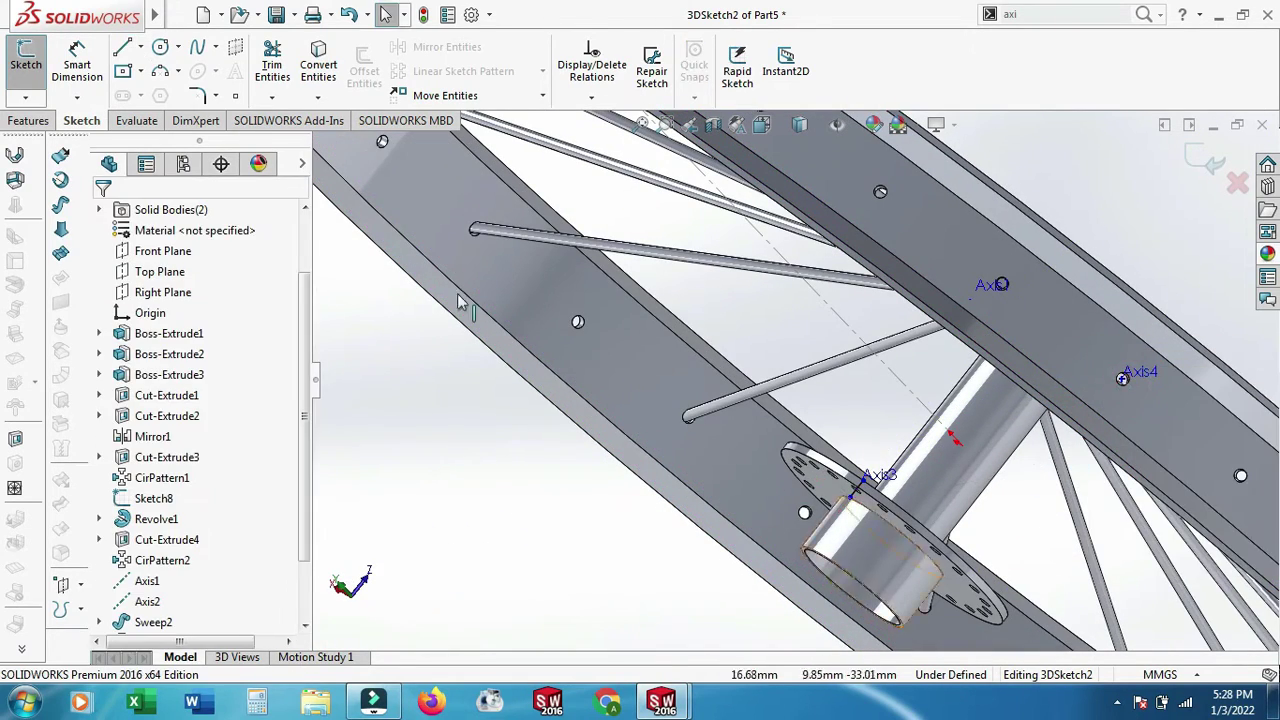
# - Draw the spoke path line from Axis3 on the flange to Axis4 on the rim
pyautogui.click(121, 48)
pyautogui.click(850, 498)
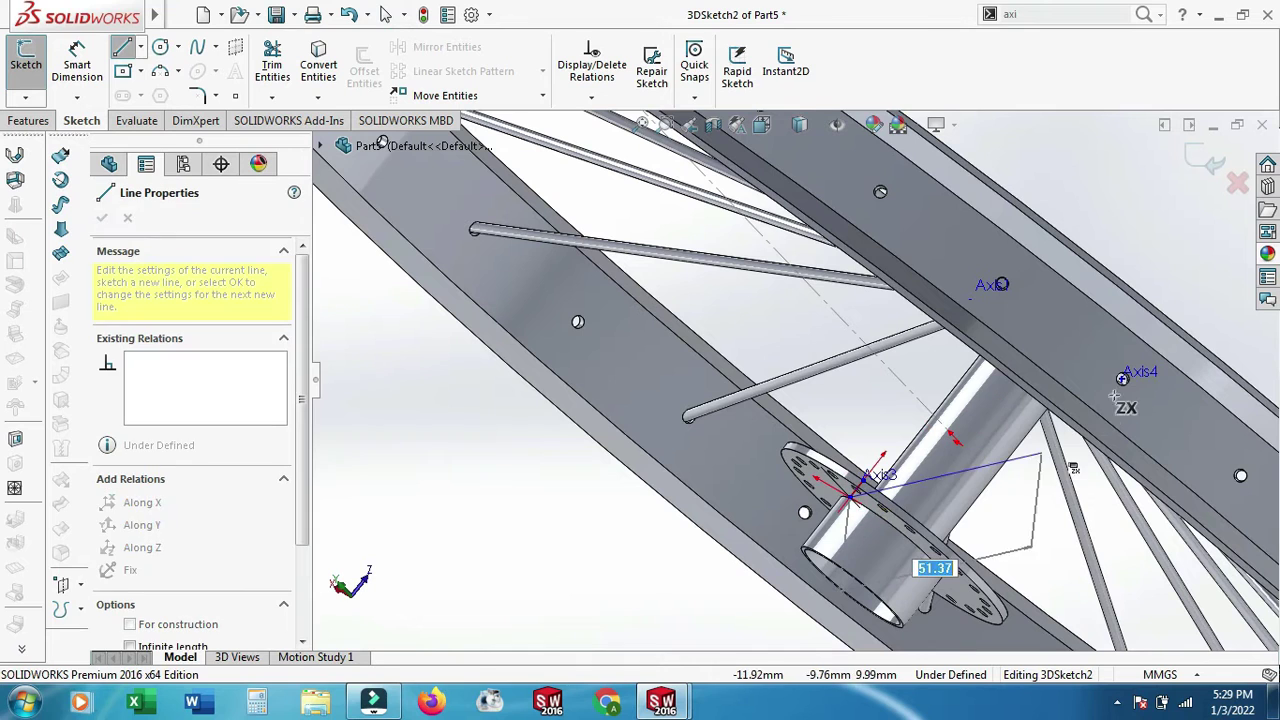
pyautogui.click(1122, 378)
pyautogui.press('Escape')
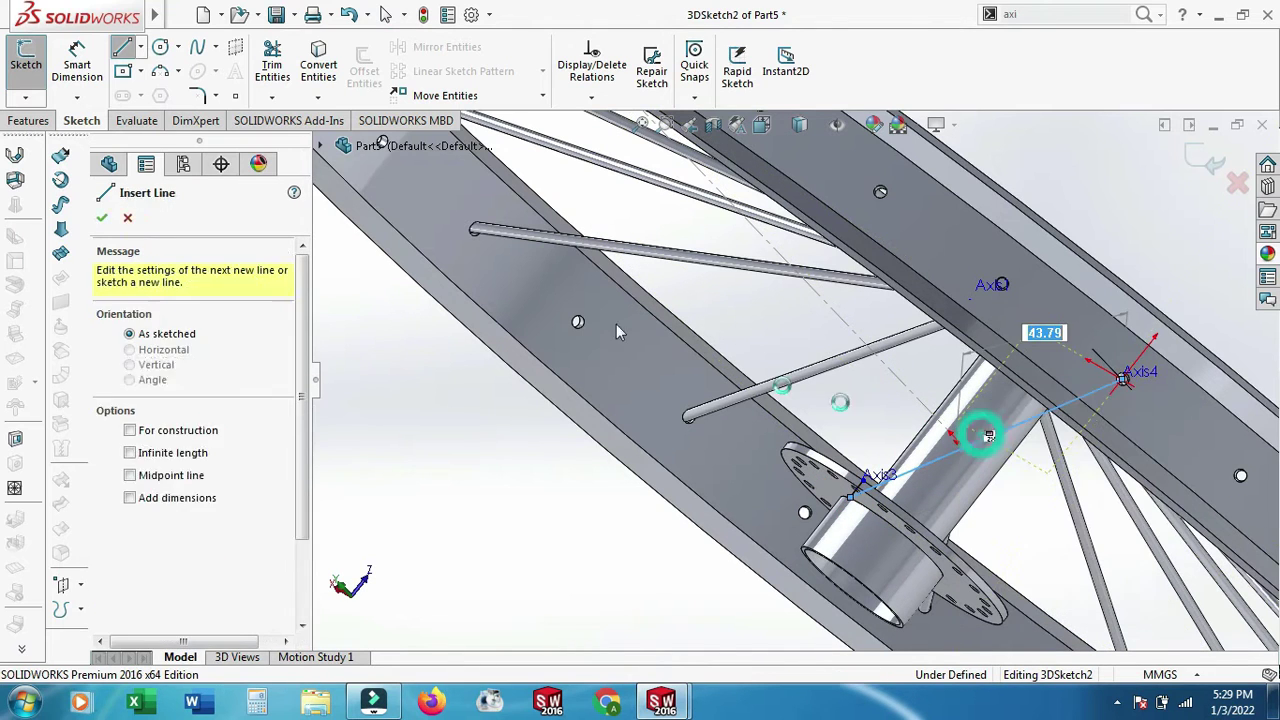
pyautogui.press('Escape')
# - Round the path corner at Axis3 with a 3 mm sketch fillet
pyautogui.click(197, 96)
pyautogui.scroll(-2, 850, 460)
pyautogui.scroll(-2, 845, 455)
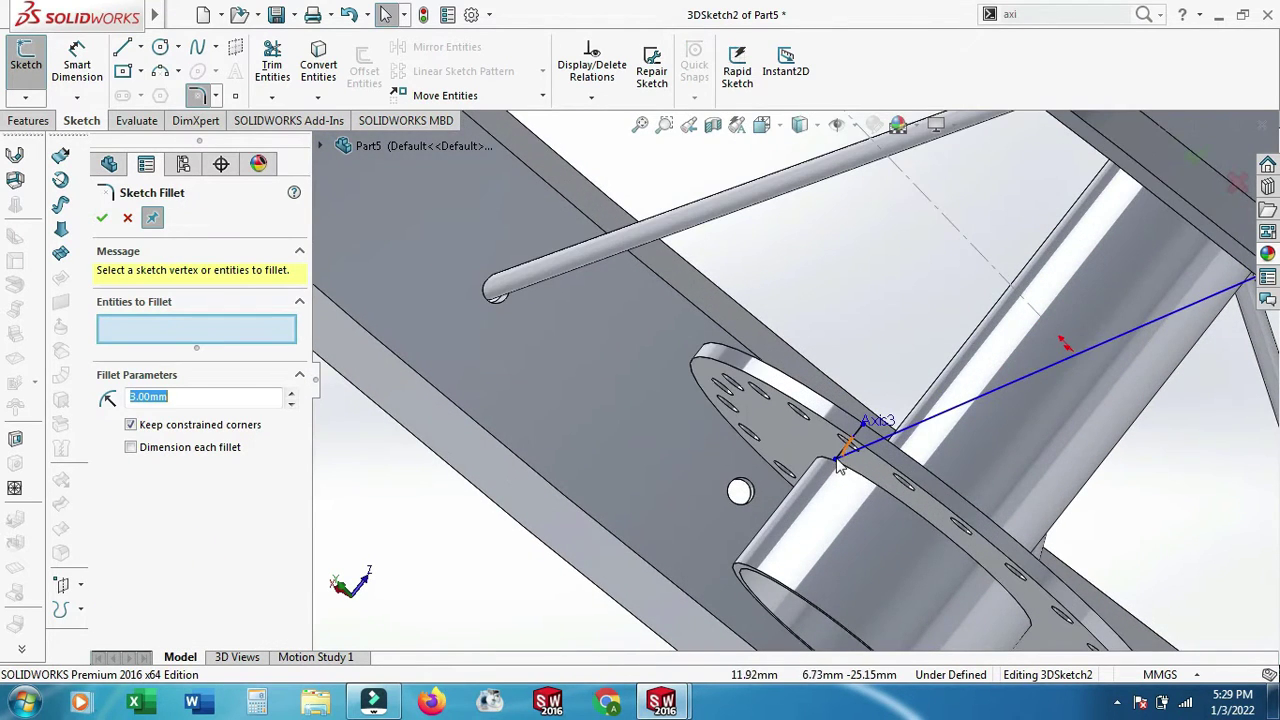
pyautogui.click(821, 464)
pyautogui.scroll(2, 639, 336)
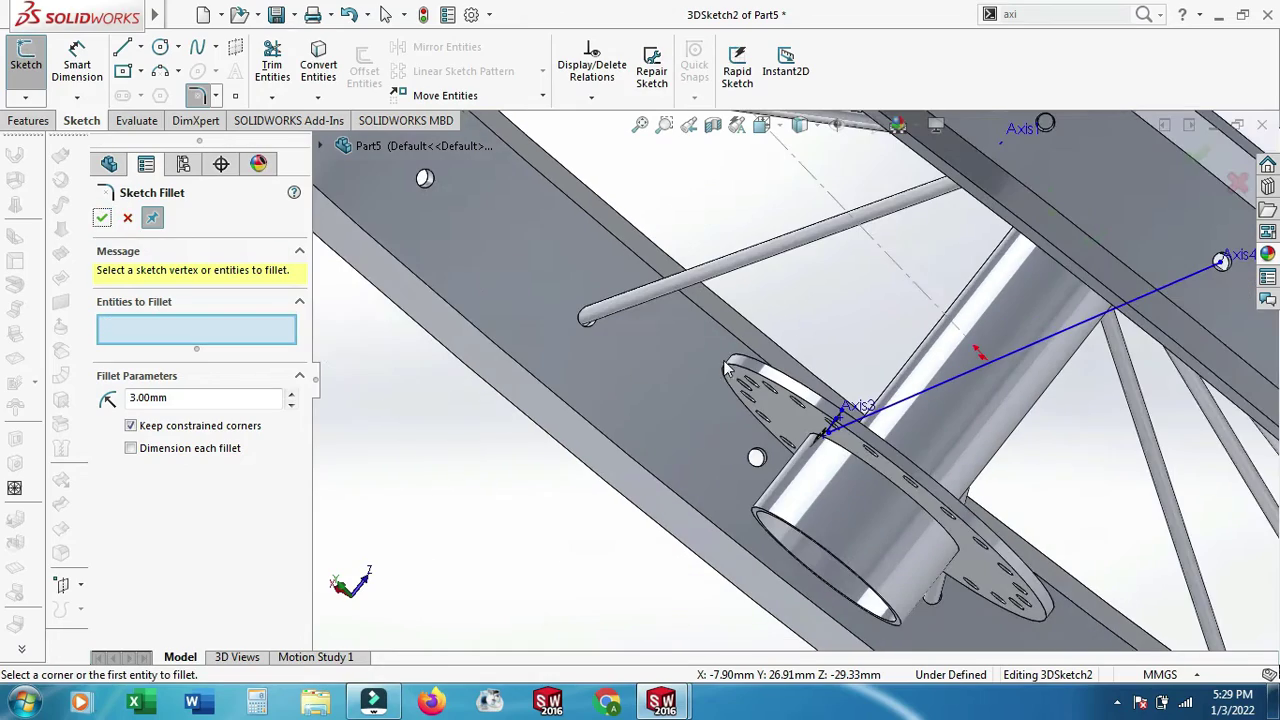
pyautogui.click(102, 217)
# - Exit 3DSketch2 and select the second flange's face
pyautogui.moveTo(700, 400)
pyautogui.mouseDown(button='middle')
pyautogui.moveTo(857, 476)
pyautogui.moveTo(862, 380)
pyautogui.mouseUp(button='middle')
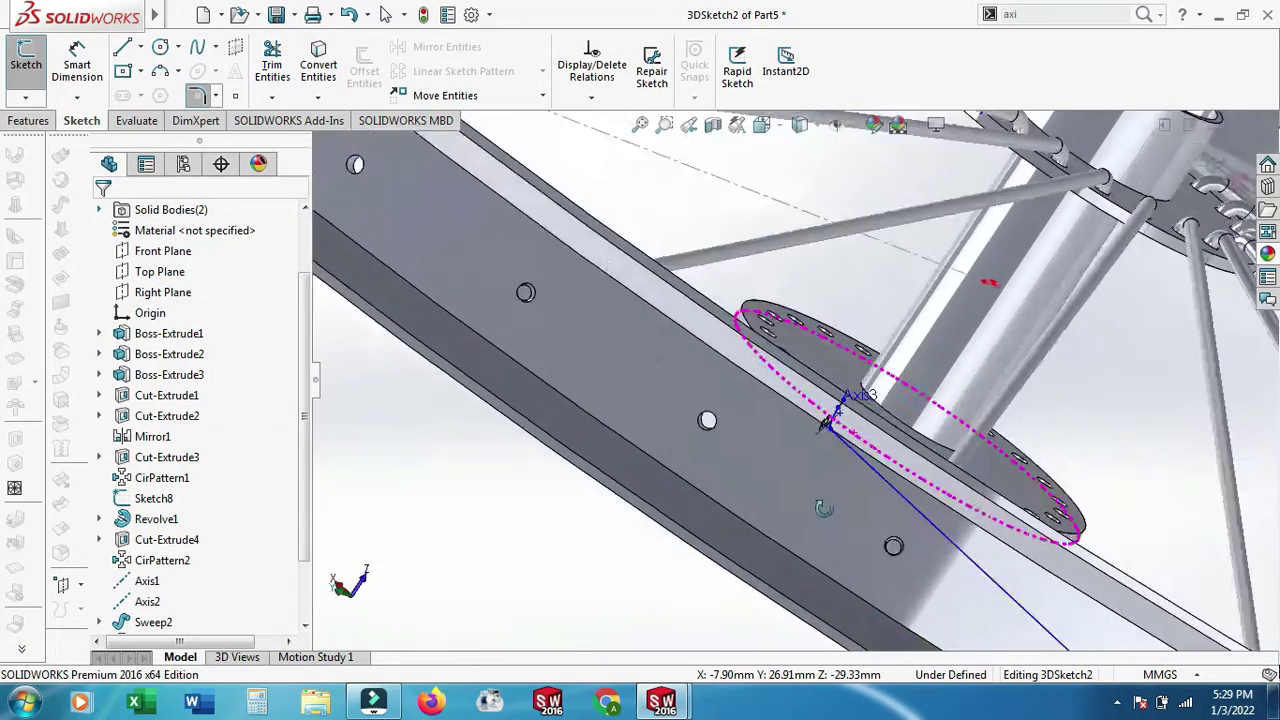
pyautogui.click(863, 366)
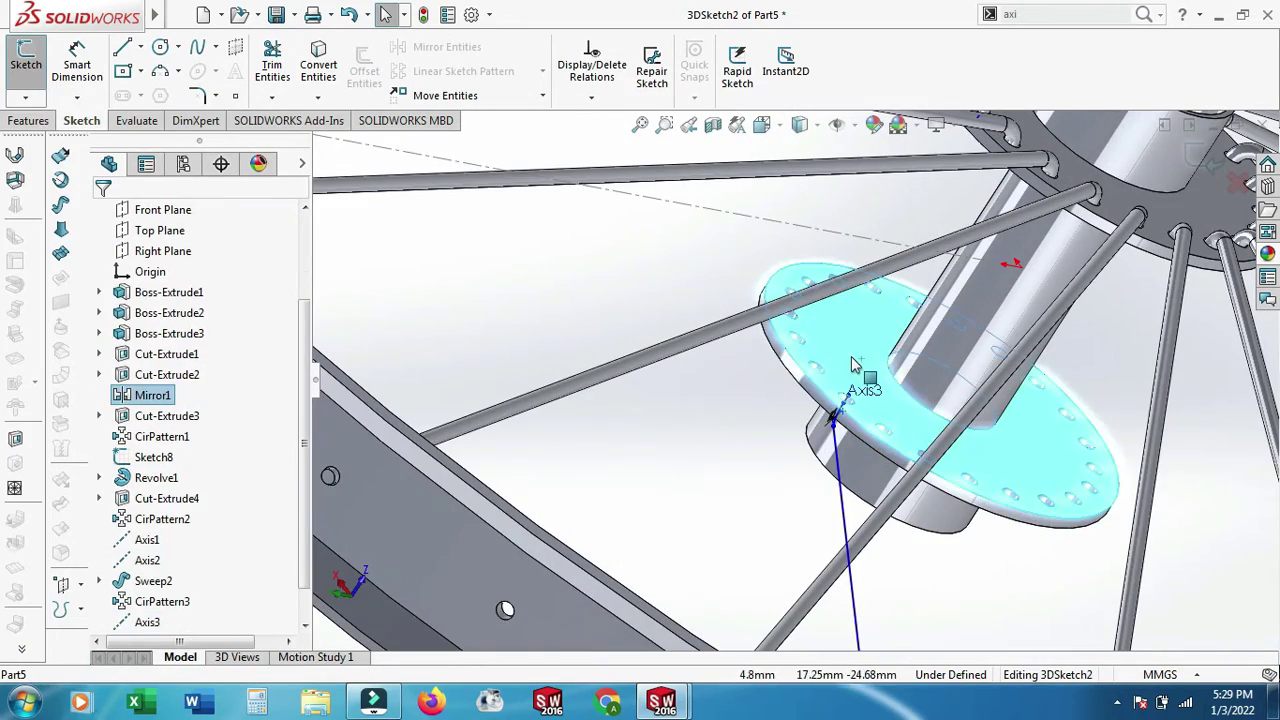
pyautogui.click(1195, 152)
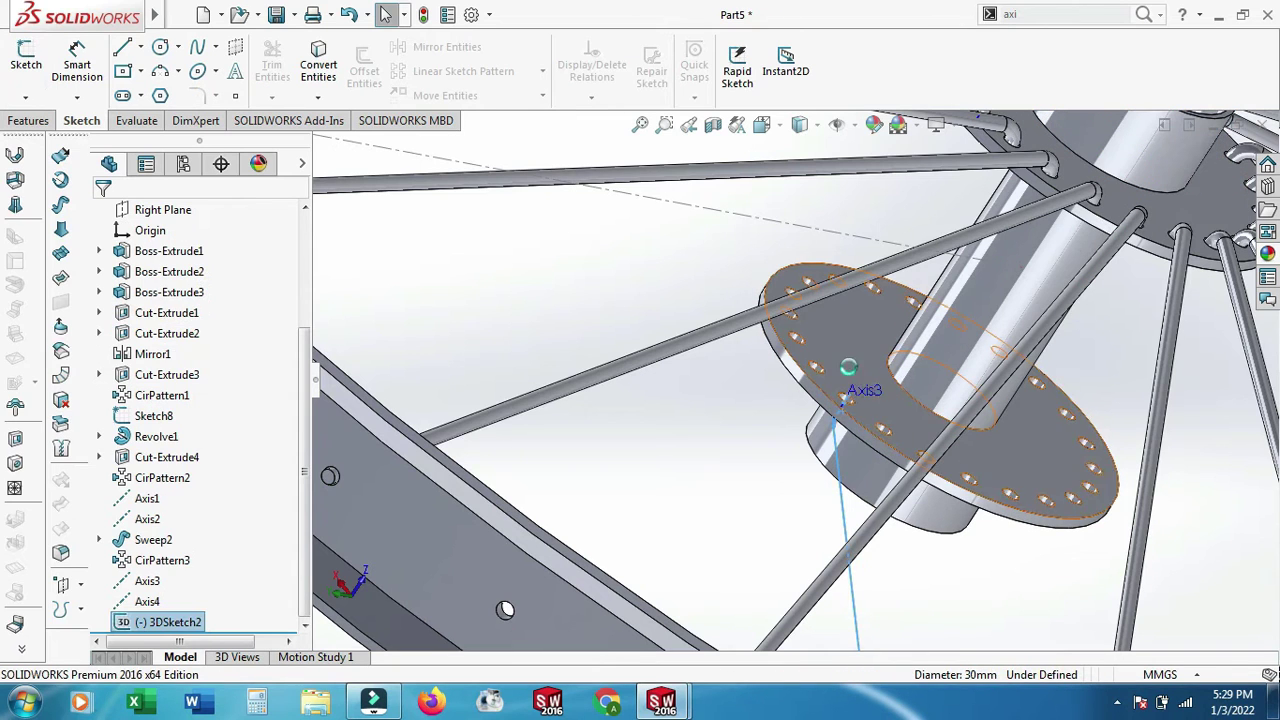
pyautogui.click(913, 331)
# - Start a sketch on the flange face, then leave it empty
pyautogui.click(922, 311)
pyautogui.scroll(-4, 885, 413)
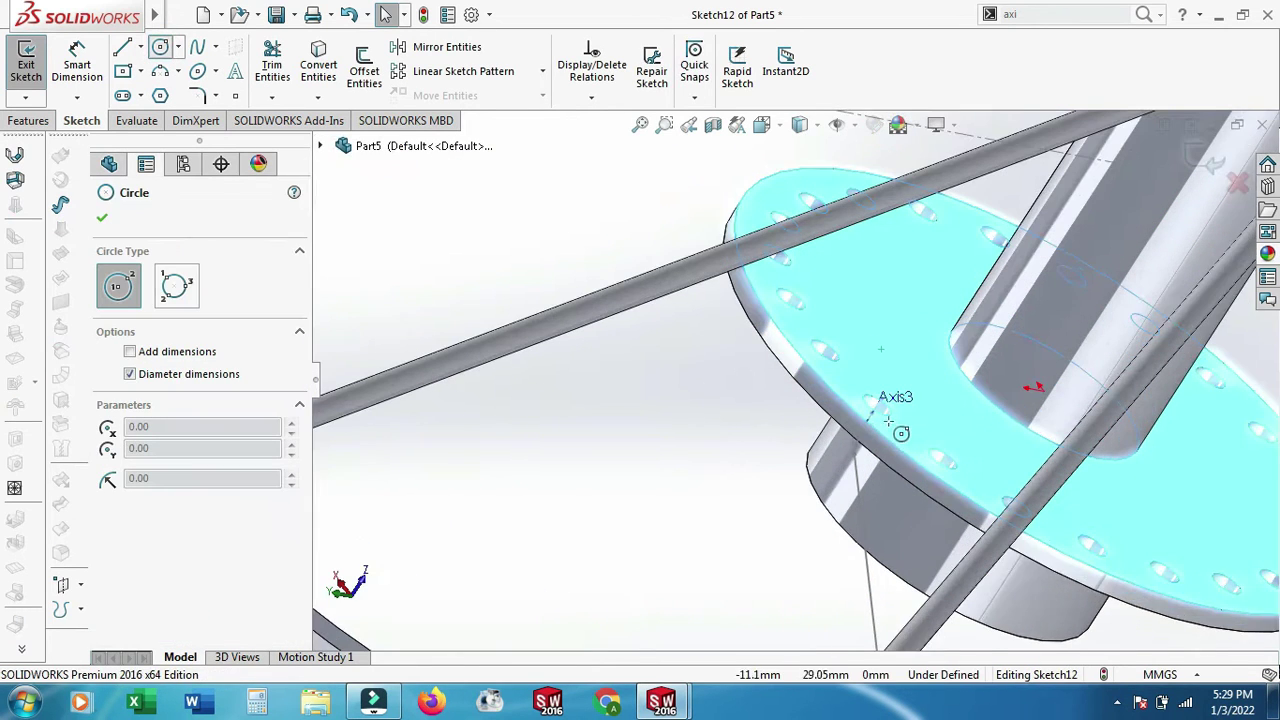
pyautogui.scroll(-2, 896, 404)
pyautogui.scroll(-2, 877, 408)
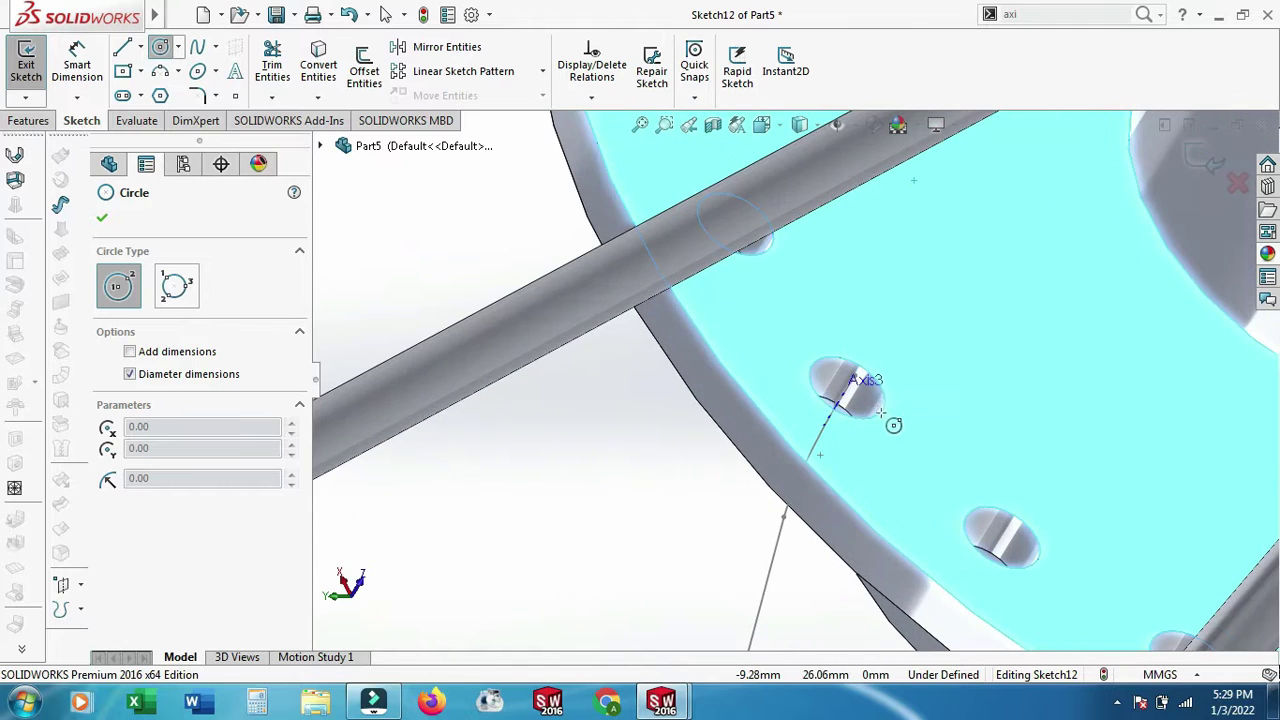
pyautogui.press('Escape')
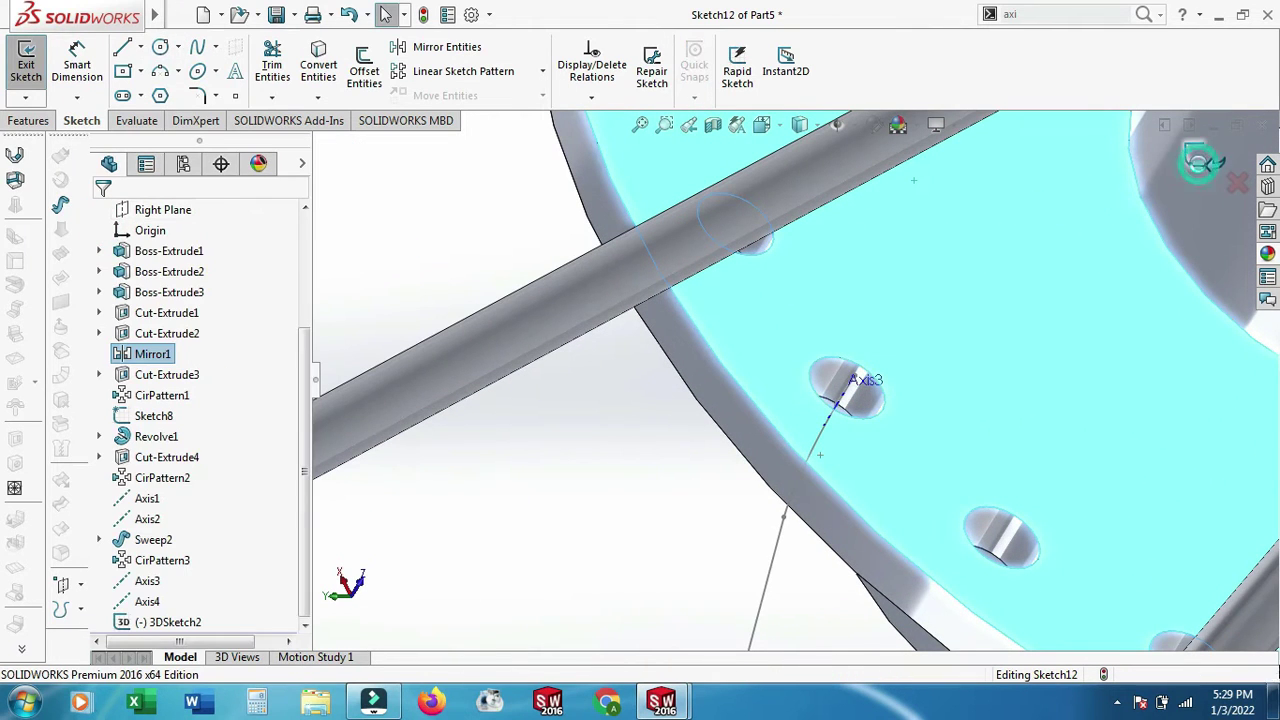
pyautogui.click(1210, 160)
# - Sketch a 2.5 mm radius circle centred on the flange hole and exit the sketch
pyautogui.rightClick(875, 325)
pyautogui.click(912, 158)
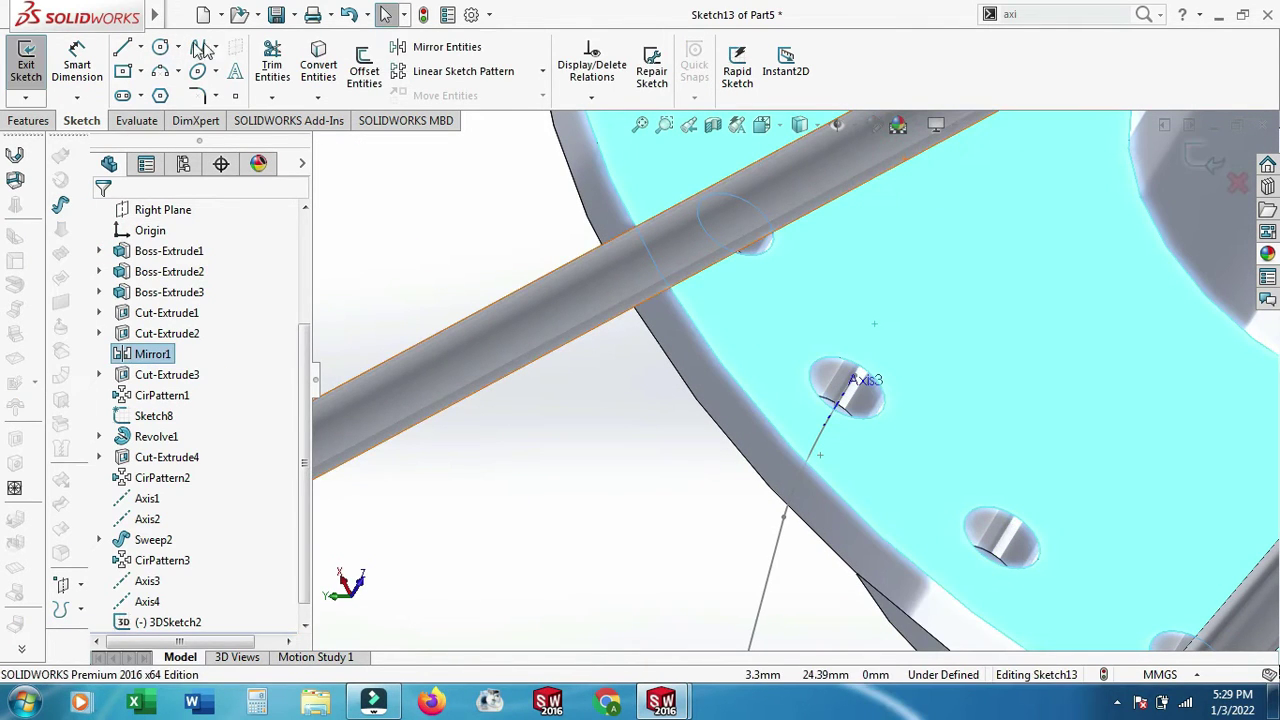
pyautogui.click(851, 388)
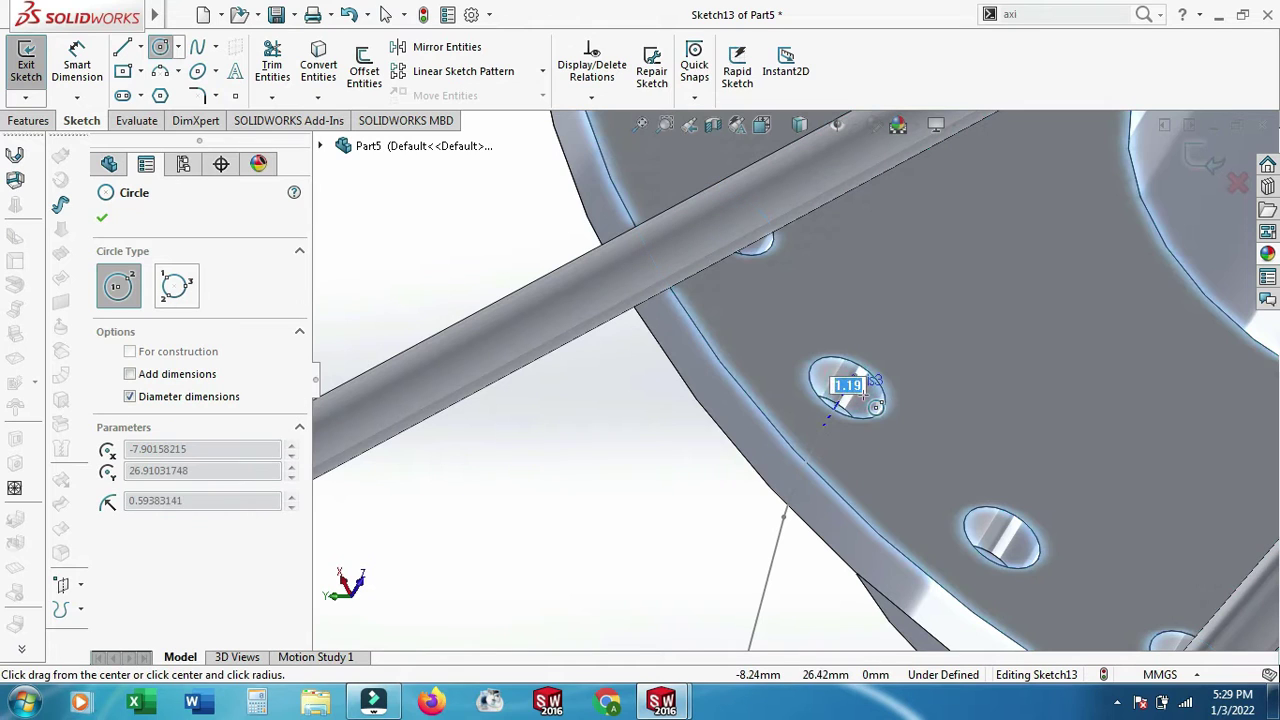
pyautogui.press('Return')
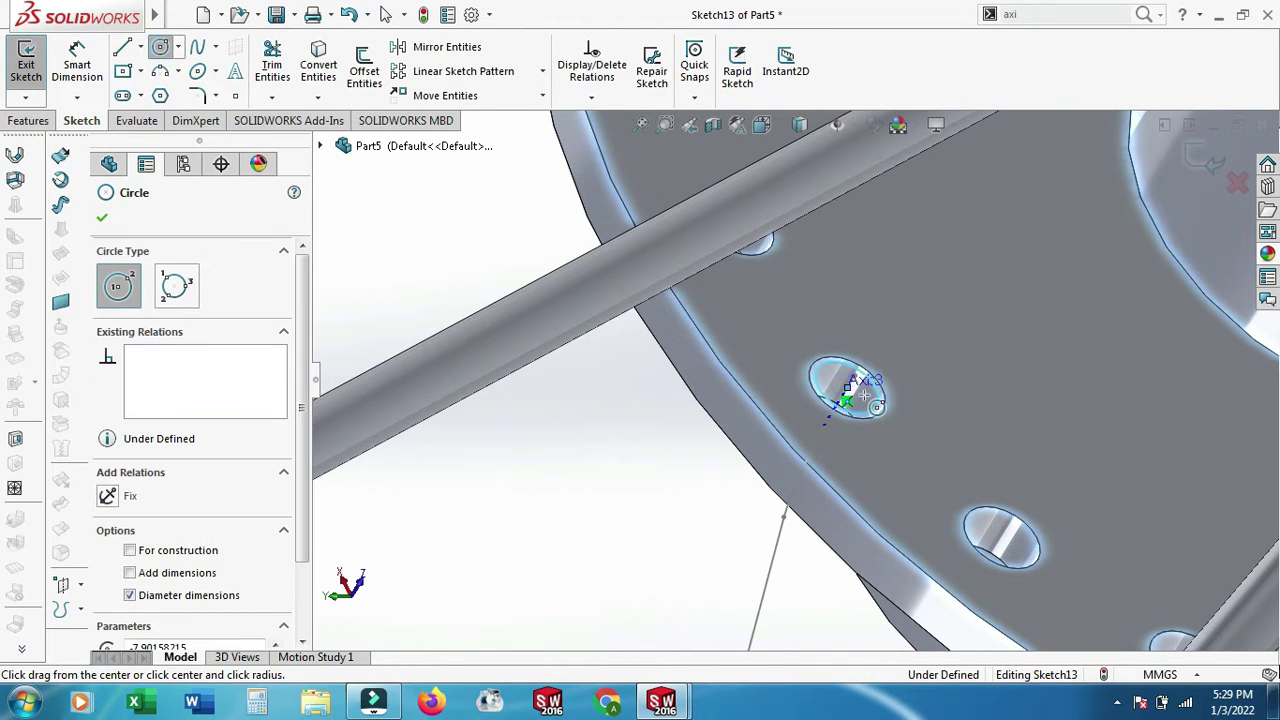
pyautogui.click(102, 218)
pyautogui.click(1202, 160)
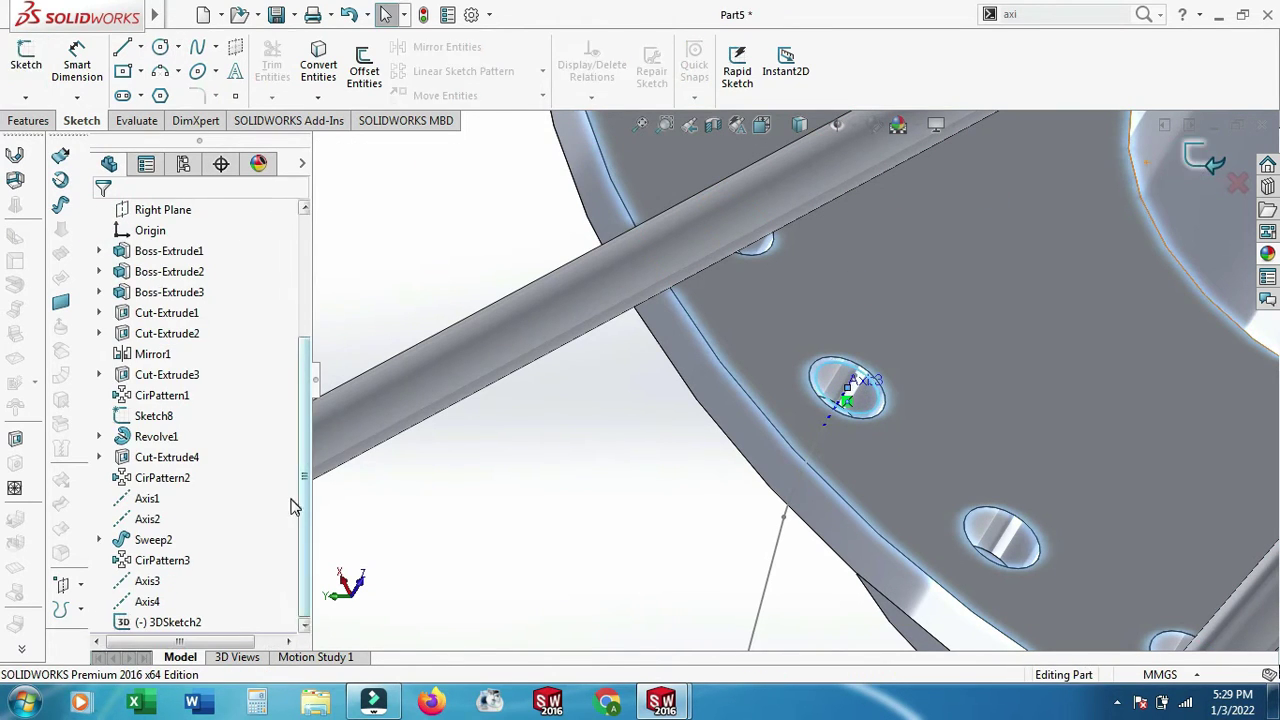
# - Sweep the Sketch13 circle along 3DSketch2 to create spoke Sweep3
pyautogui.click(28, 120)
pyautogui.click(186, 46)
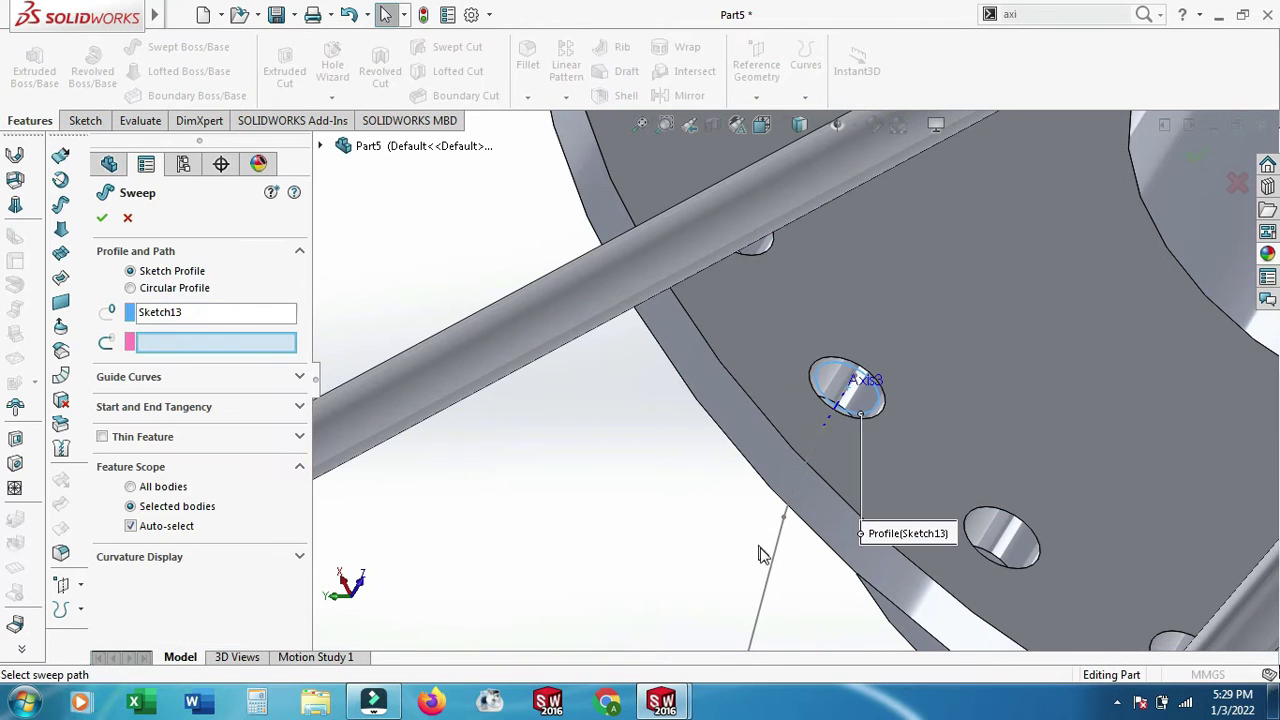
pyautogui.click(776, 560)
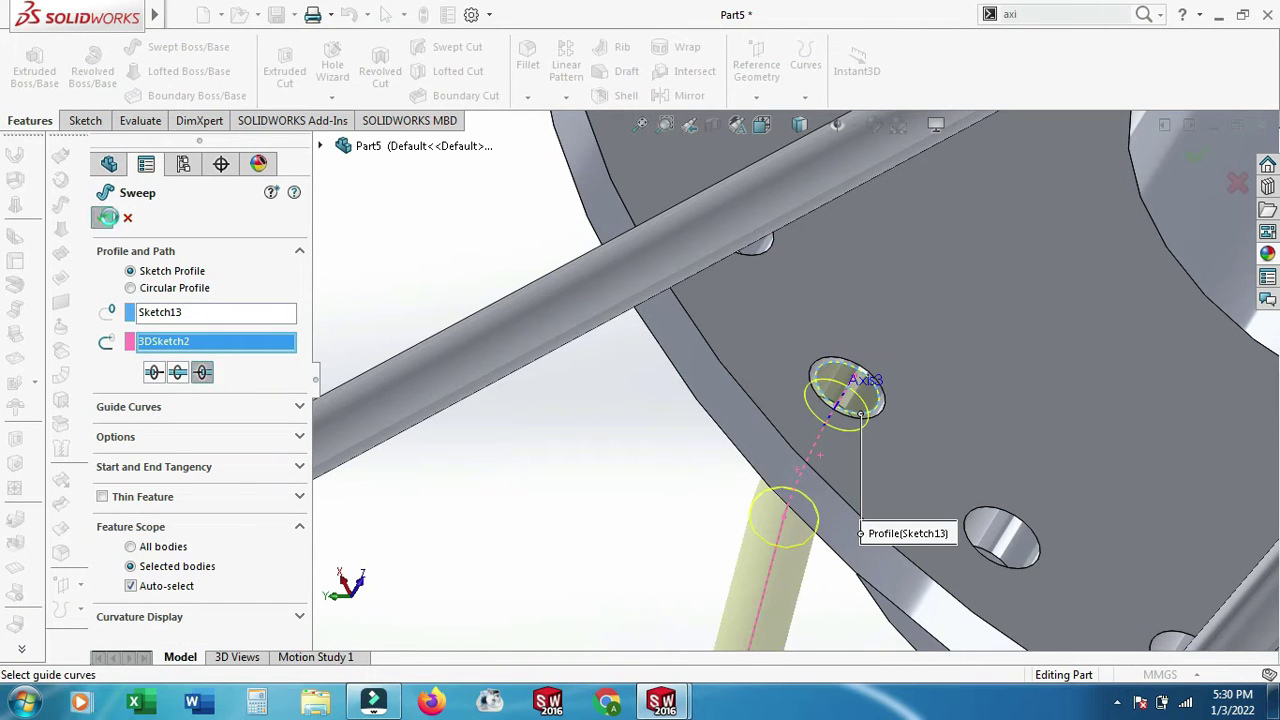
pyautogui.click(108, 217)
pyautogui.scroll(-2, 709, 366)
pyautogui.scroll(-2, 746, 447)
pyautogui.scroll(-2, 759, 483)
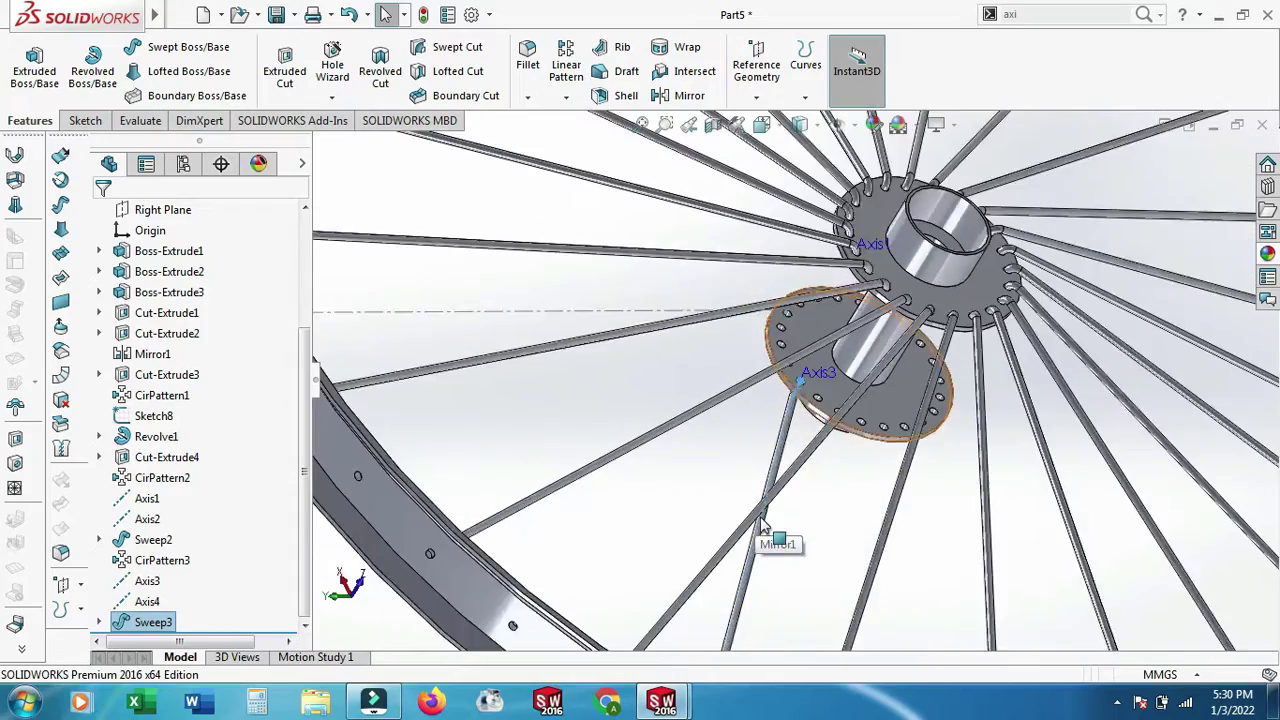
pyautogui.scroll(-3, 762, 524)
pyautogui.moveTo(780, 480); pyautogui.dragTo(900, 290, button='middle')
# - Circular-pattern the new spoke into 22 spokes around the hub edge axis
pyautogui.scroll(2, 904, 281)
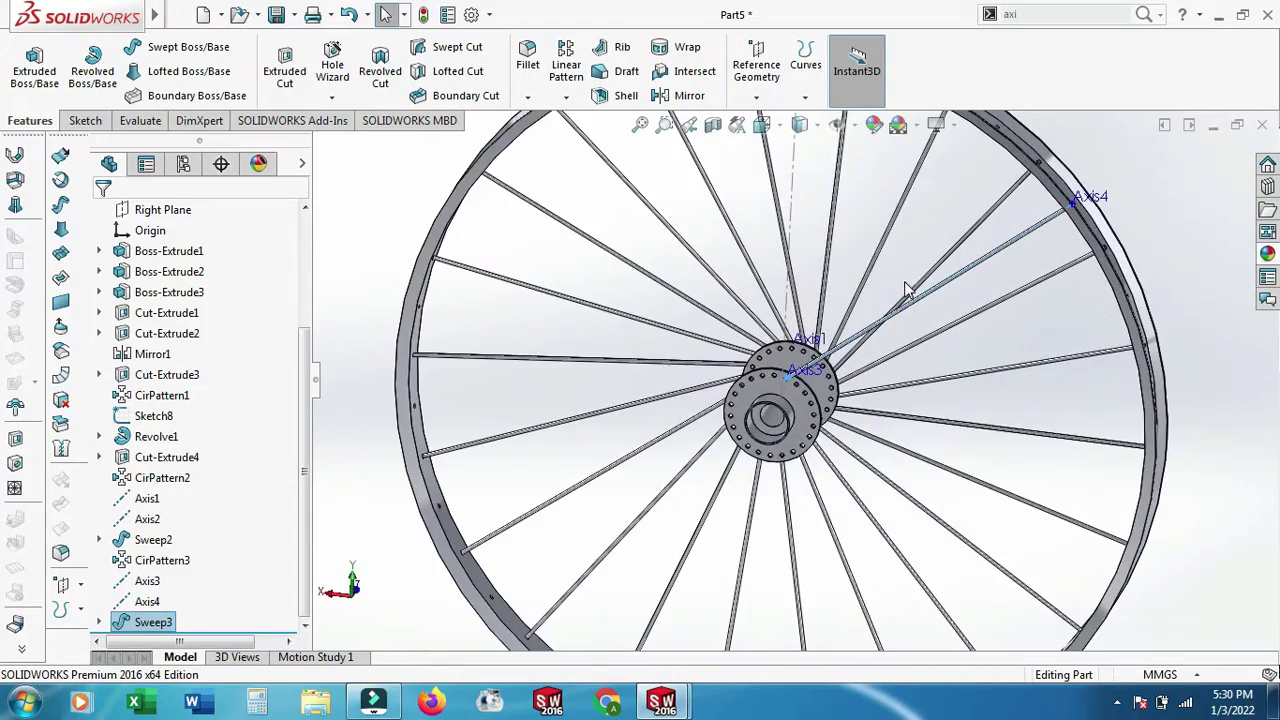
pyautogui.click(567, 98)
pyautogui.click(590, 141)
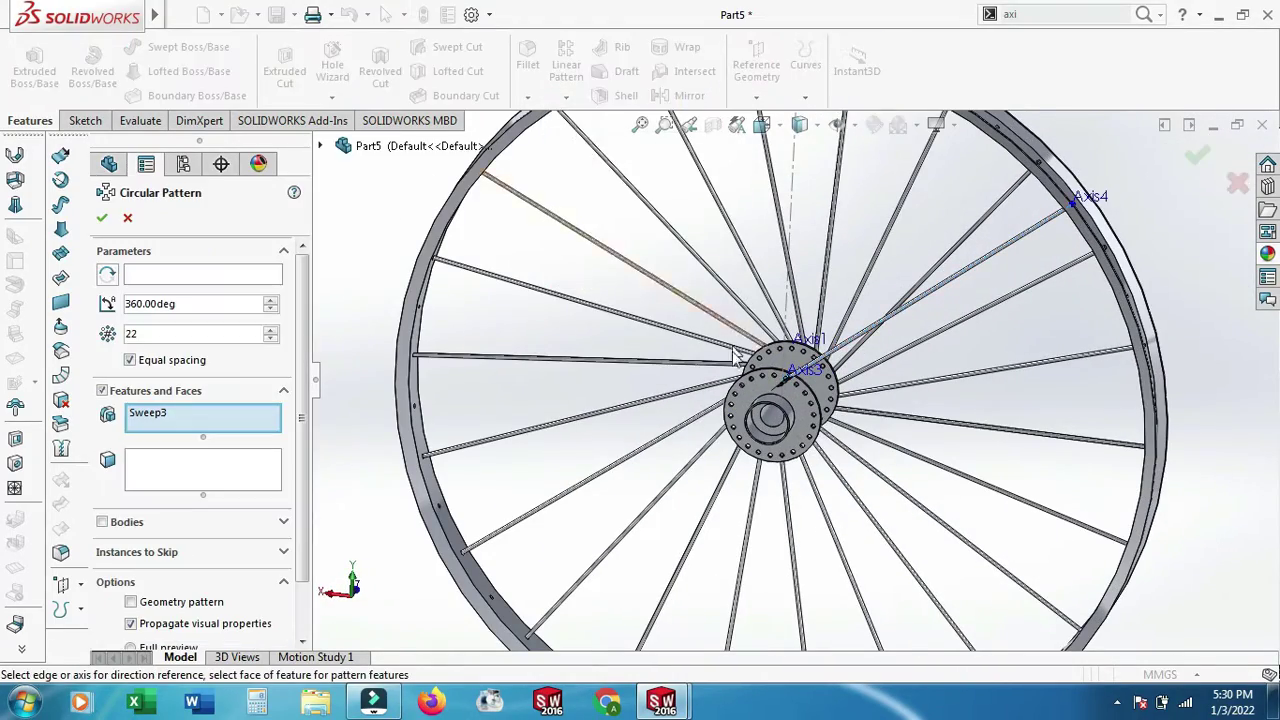
pyautogui.click(229, 278)
pyautogui.scroll(2, 615, 375)
pyautogui.click(888, 396)
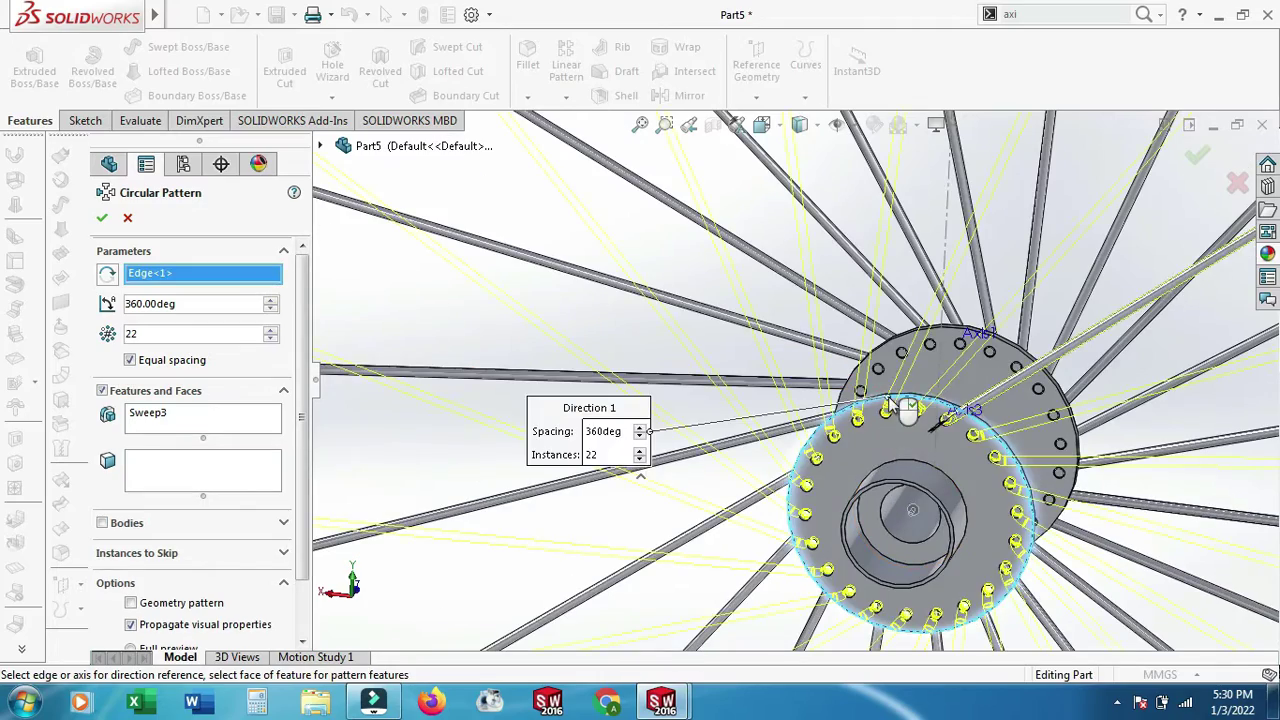
pyautogui.scroll(-3, 885, 420)
pyautogui.scroll(-2, 880, 420)
pyautogui.moveTo(880, 420); pyautogui.dragTo(975, 308, button='middle')
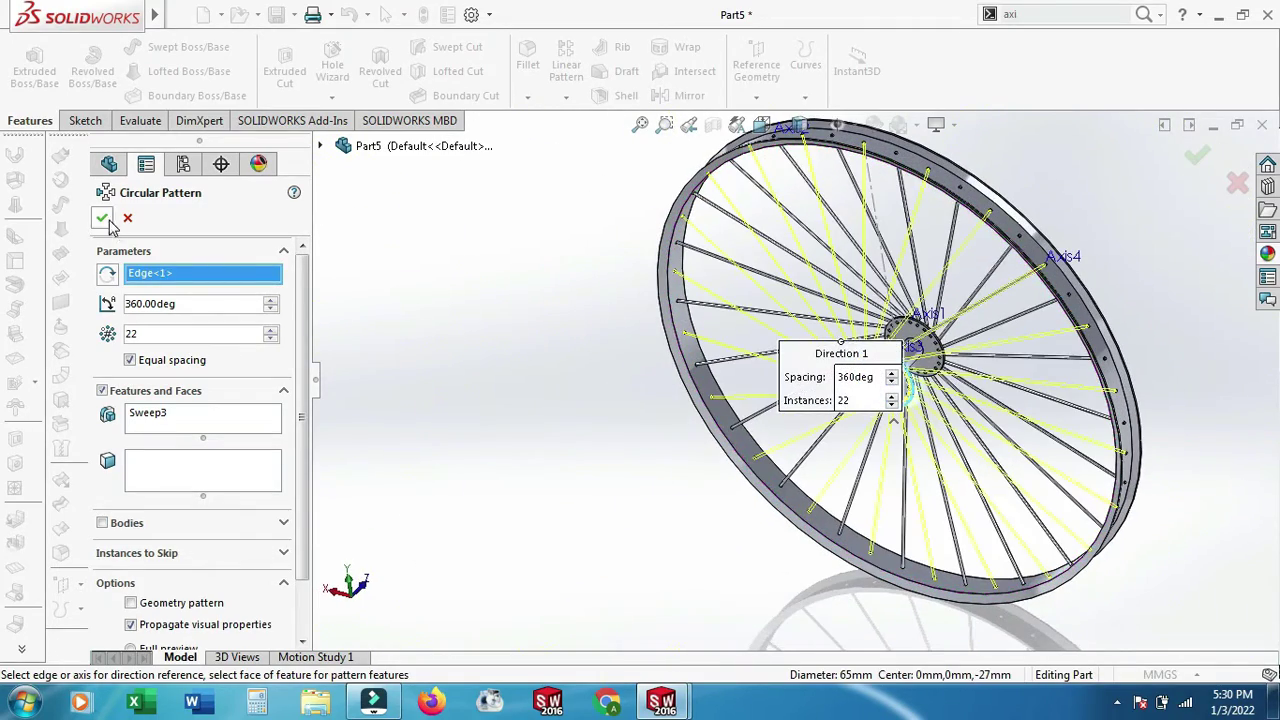
pyautogui.press('Return')
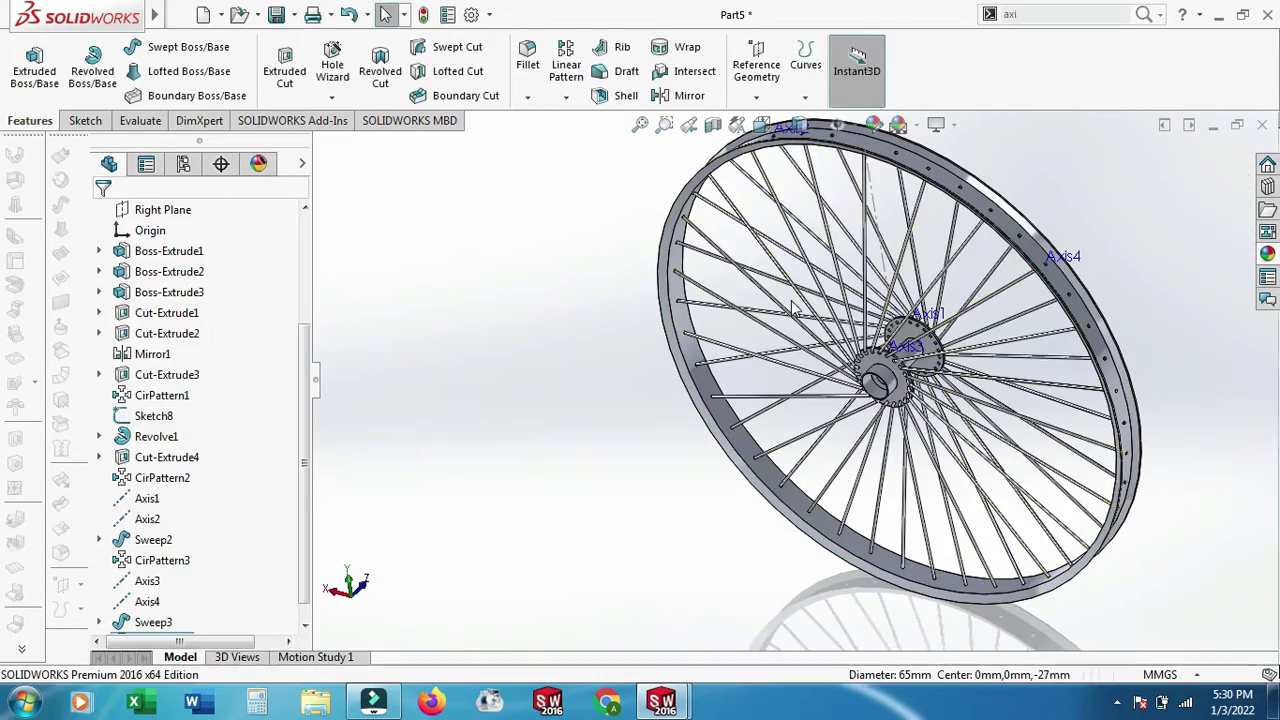
# - Hide the reference axes Axis1 through Axis4
pyautogui.moveTo(790, 300)
pyautogui.mouseDown(button='middle')
pyautogui.moveTo(960, 438)
pyautogui.moveTo(960, 390)
pyautogui.mouseUp(button='middle')
pyautogui.scroll(3, 1020, 300)
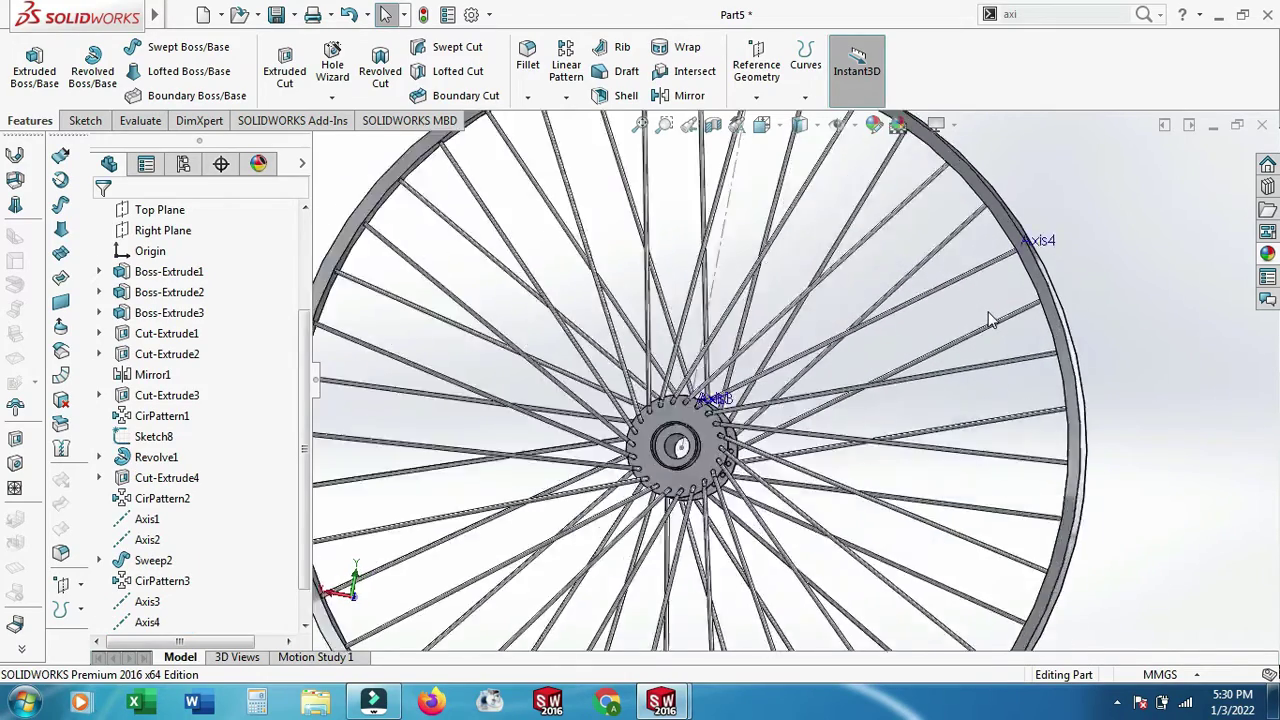
pyautogui.scroll(3, 1020, 300)
pyautogui.rightClick(147, 601)
pyautogui.click(147, 540)
pyautogui.rightClick(147, 540)
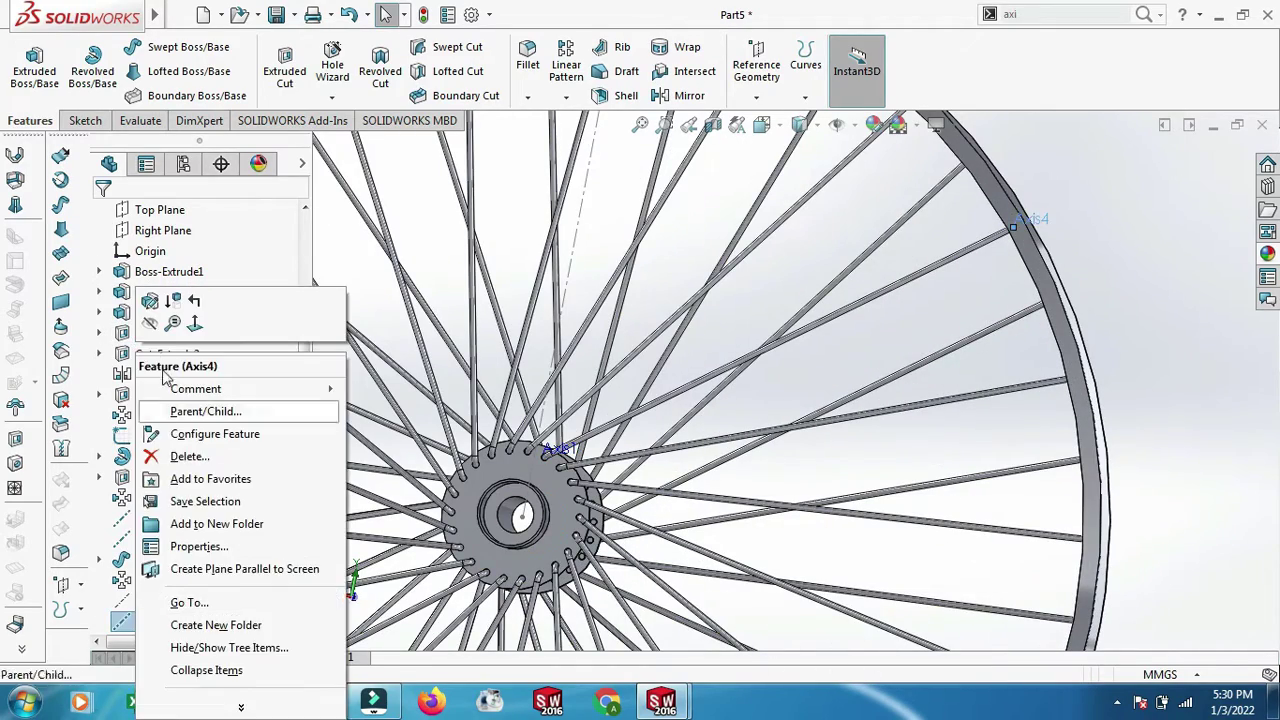
pyautogui.click(147, 540)
pyautogui.rightClick(147, 540)
pyautogui.click(141, 519)
pyautogui.rightClick(141, 519)
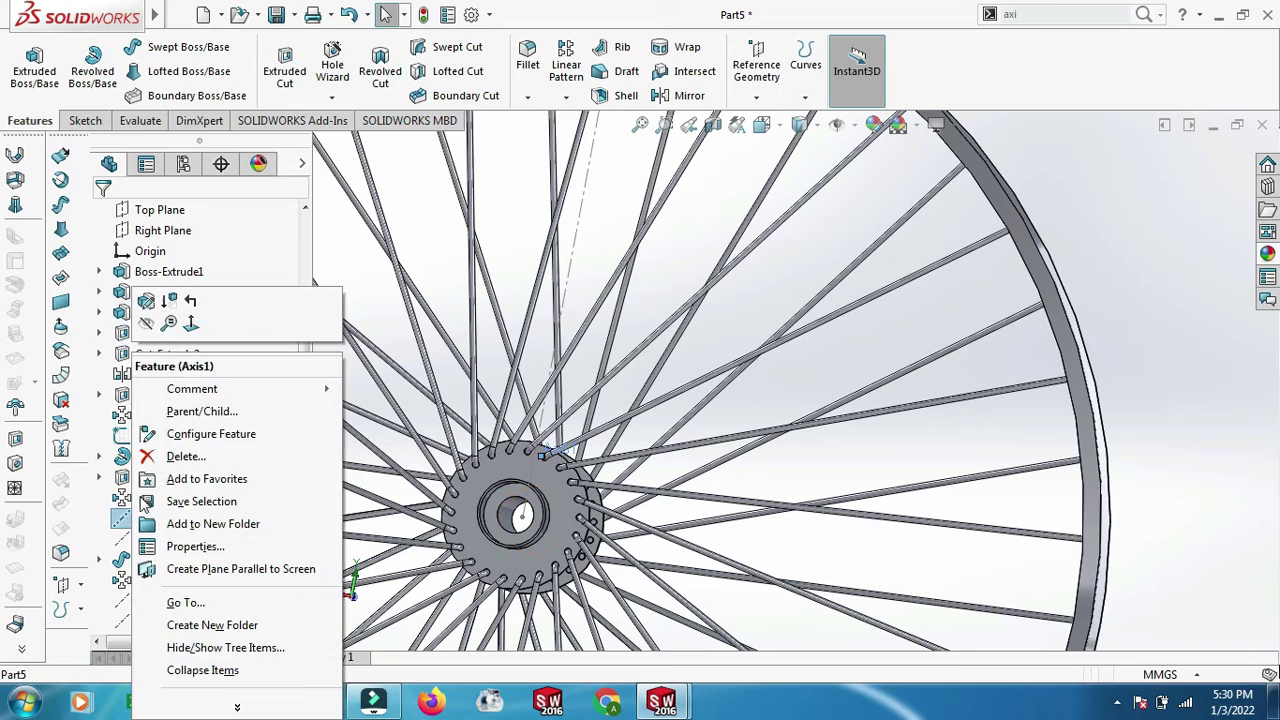
pyautogui.click(183, 328)
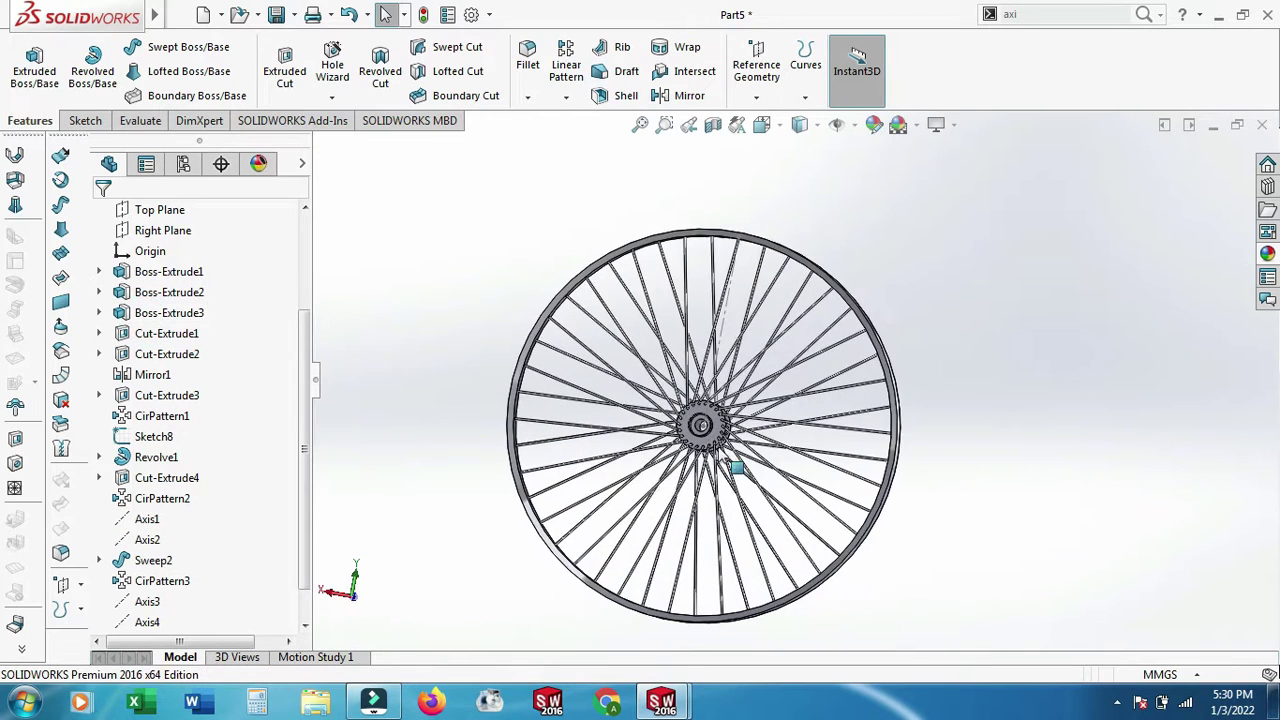
# - Hide Sketch8 from the model
pyautogui.rightClick(725, 332)
pyautogui.click(1090, 370)
pyautogui.click(168, 446)
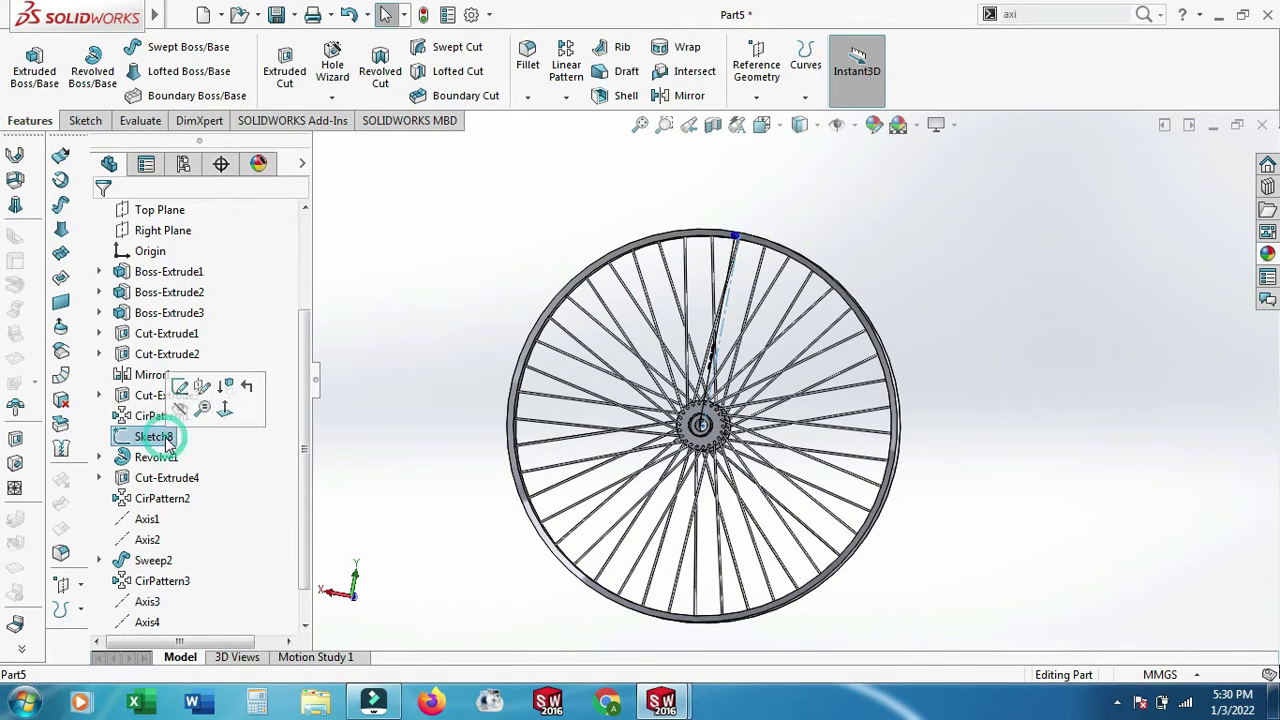
pyautogui.click(181, 411)
pyautogui.moveTo(953, 401); pyautogui.dragTo(921, 432, button='middle')
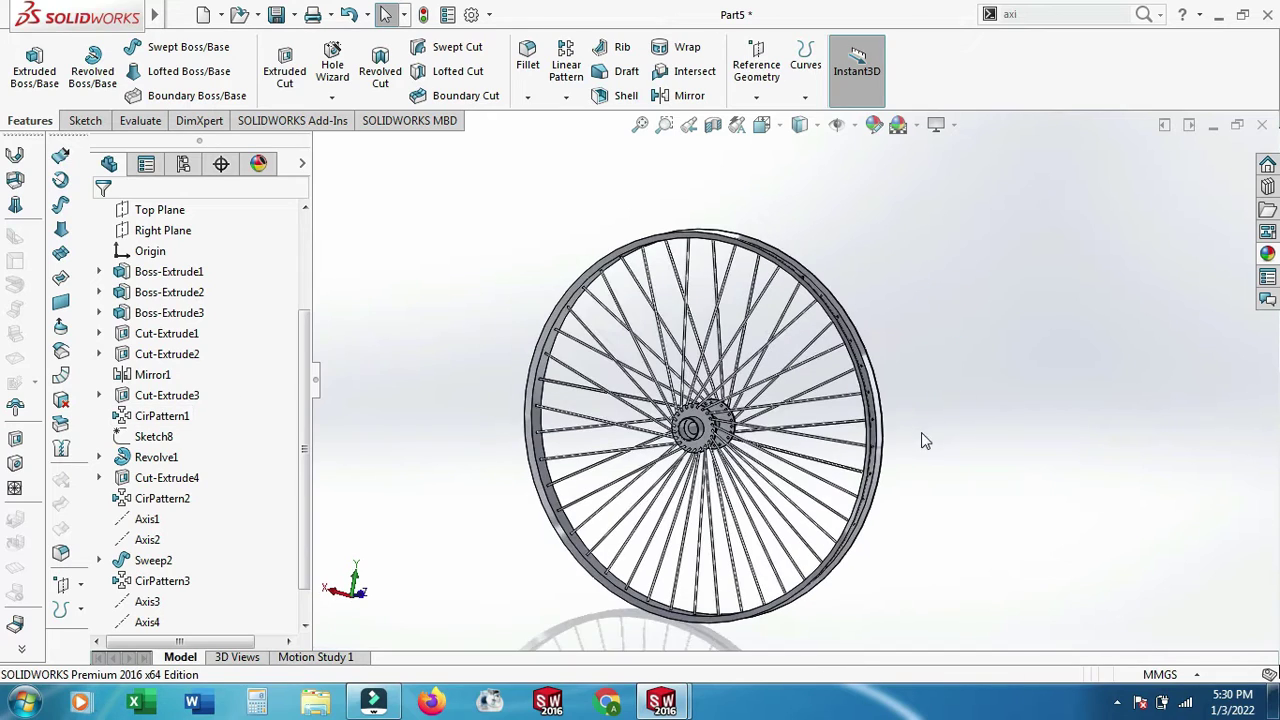
pyautogui.scroll(-2, 921, 432)
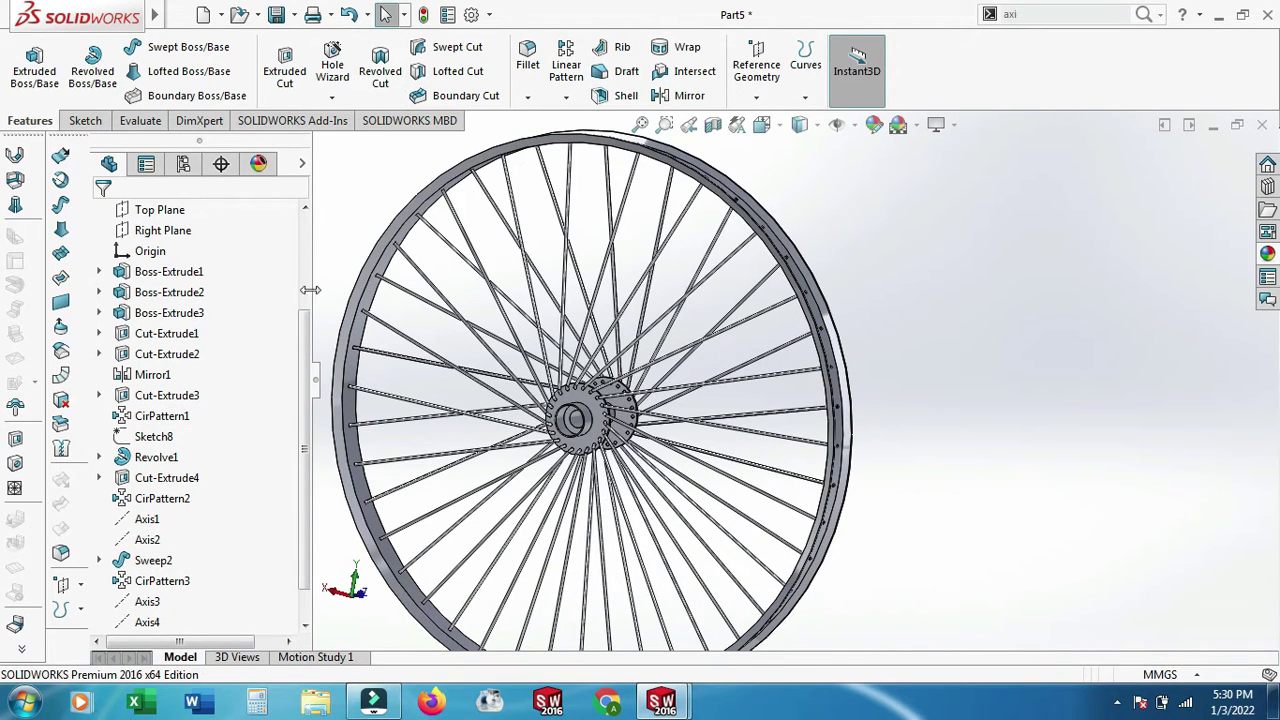
# - Select Boss-Extrude2 and orbit to a perspective view of the hub
pyautogui.click(172, 292)
pyautogui.moveTo(538, 372); pyautogui.dragTo(817, 400, button='middle')
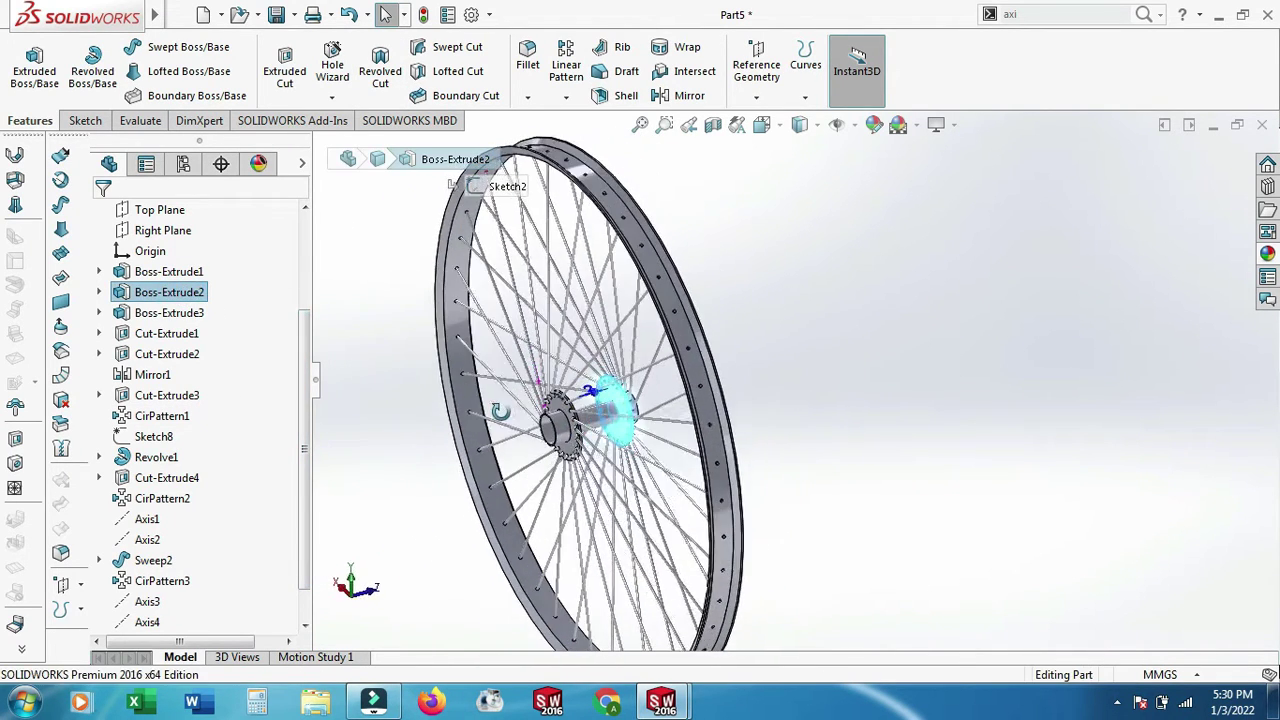
pyautogui.scroll(-3, 645, 410)
pyautogui.scroll(-2, 645, 410)
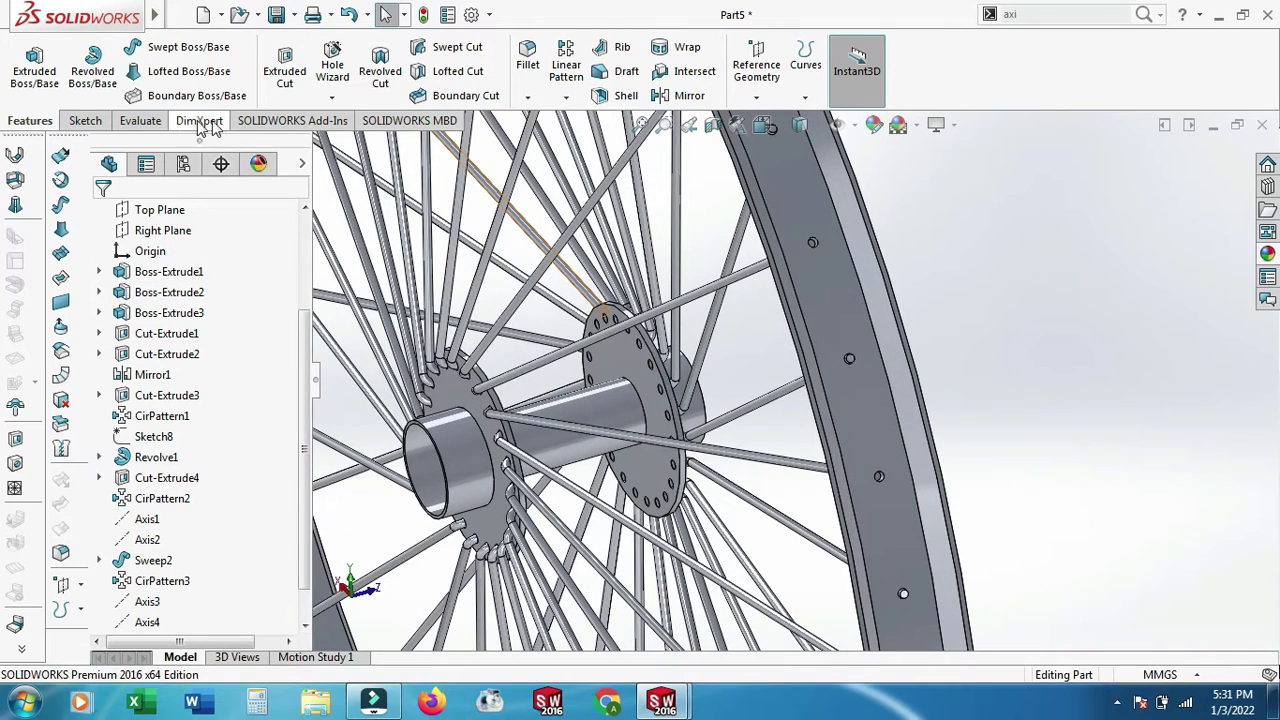
# - Fillet four hub barrel-to-flange edges at 10 mm
pyautogui.click(527, 55)
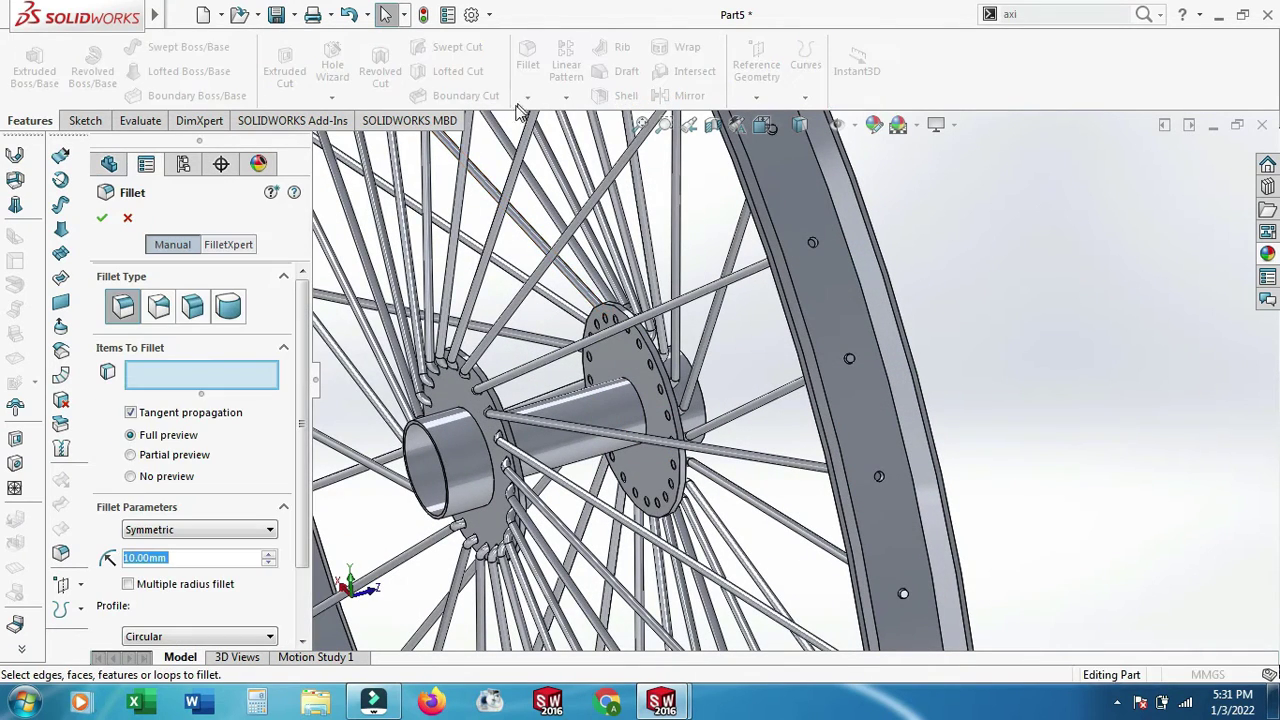
pyautogui.click(641, 405)
pyautogui.moveTo(641, 405); pyautogui.dragTo(500, 445, button='middle')
pyautogui.click(500, 445)
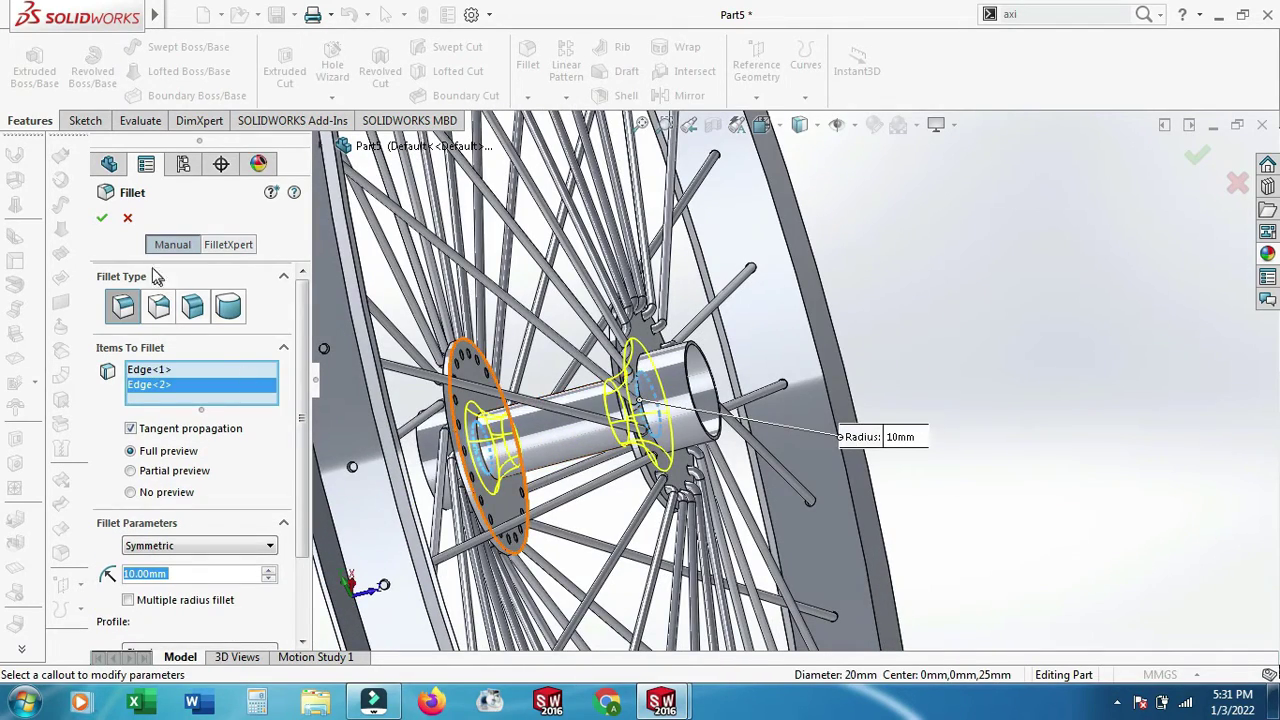
pyautogui.moveTo(420, 400)
pyautogui.mouseDown(button='middle')
pyautogui.moveTo(527, 418)
pyautogui.moveTo(882, 428)
pyautogui.mouseUp(button='middle')
pyautogui.click(549, 400)
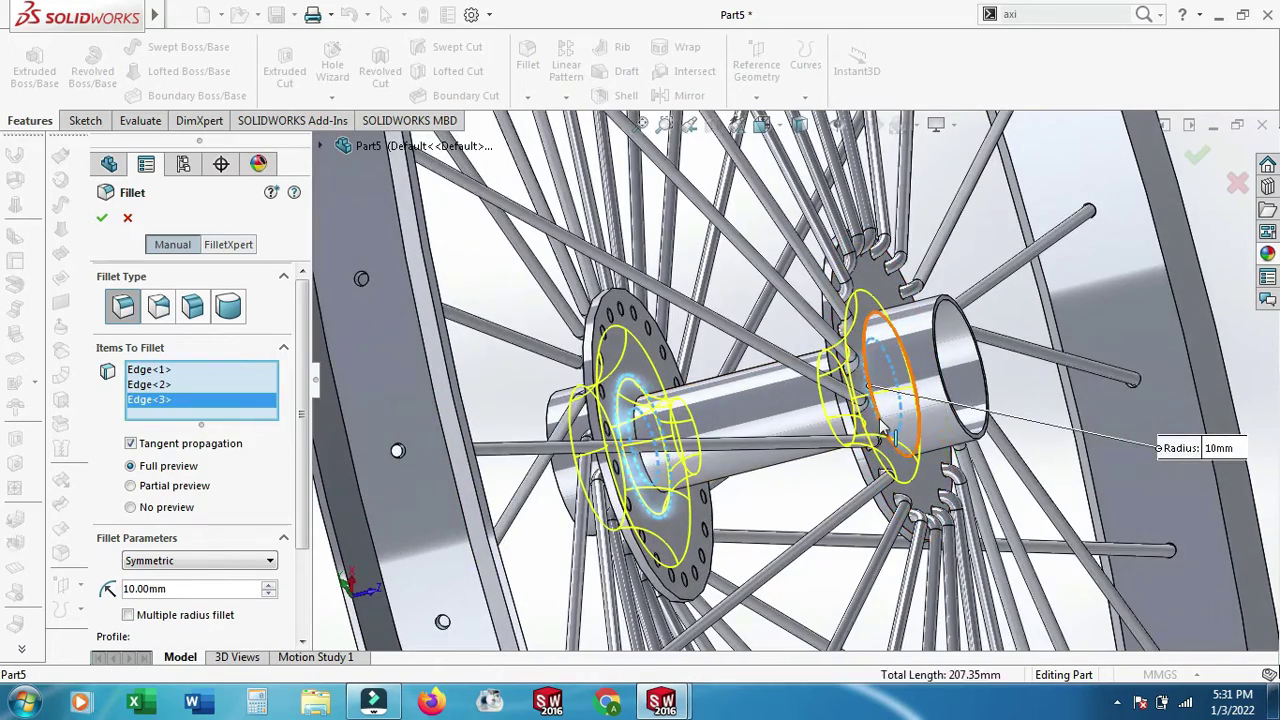
pyautogui.click(882, 428)
pyautogui.click(100, 219)
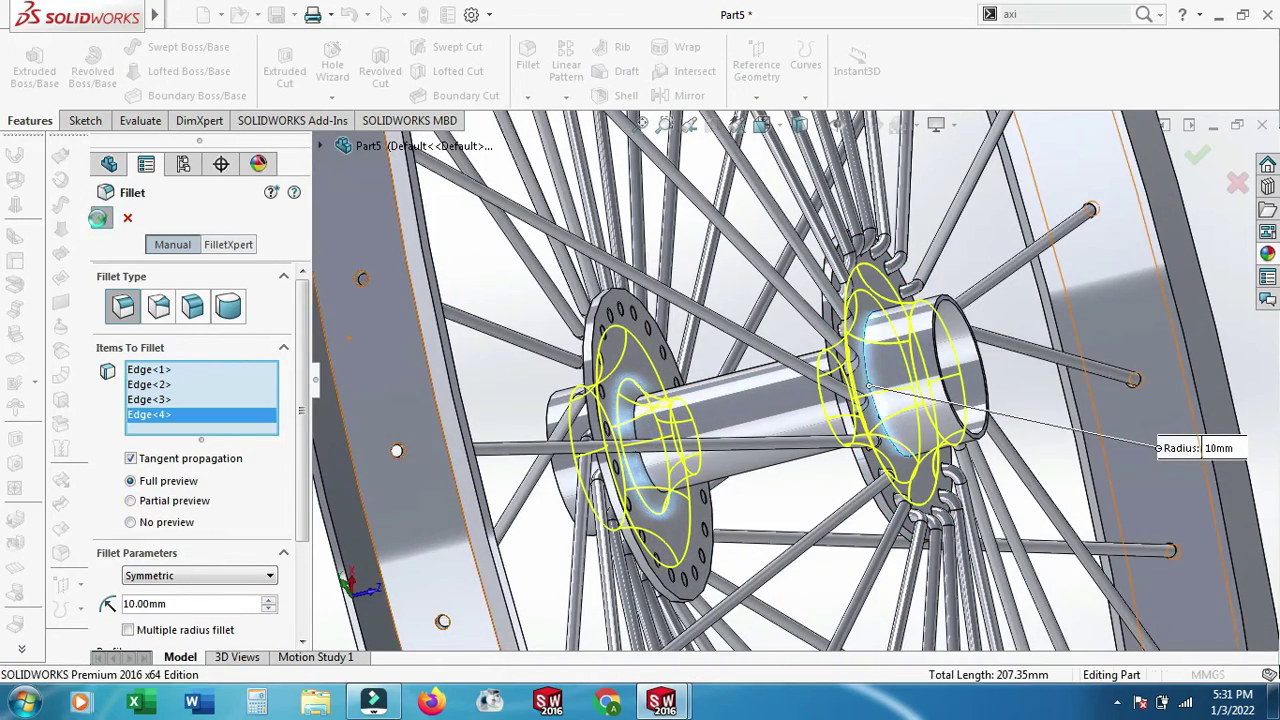
# - Add a second 10 mm fillet on the remaining hub edge
pyautogui.moveTo(700, 400)
pyautogui.mouseDown(button='middle')
pyautogui.moveTo(549, 420)
pyautogui.moveTo(503, 313)
pyautogui.mouseUp(button='middle')
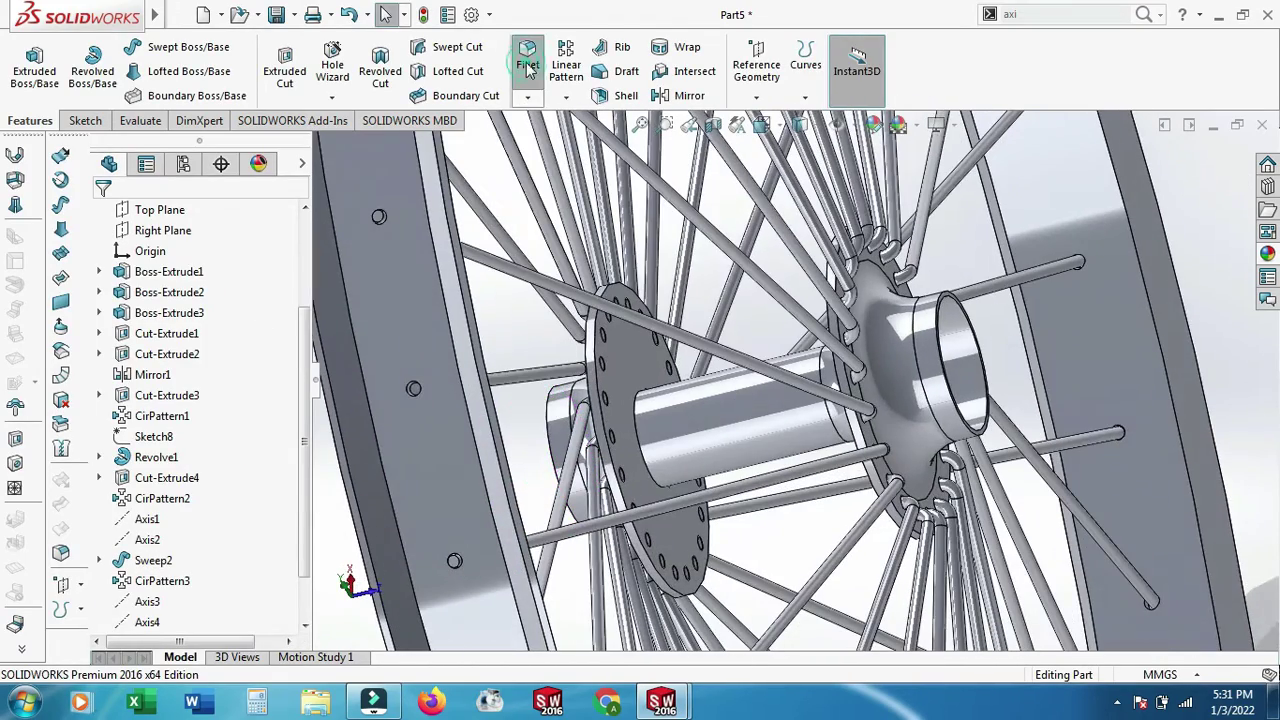
pyautogui.click(527, 65)
pyautogui.click(655, 435)
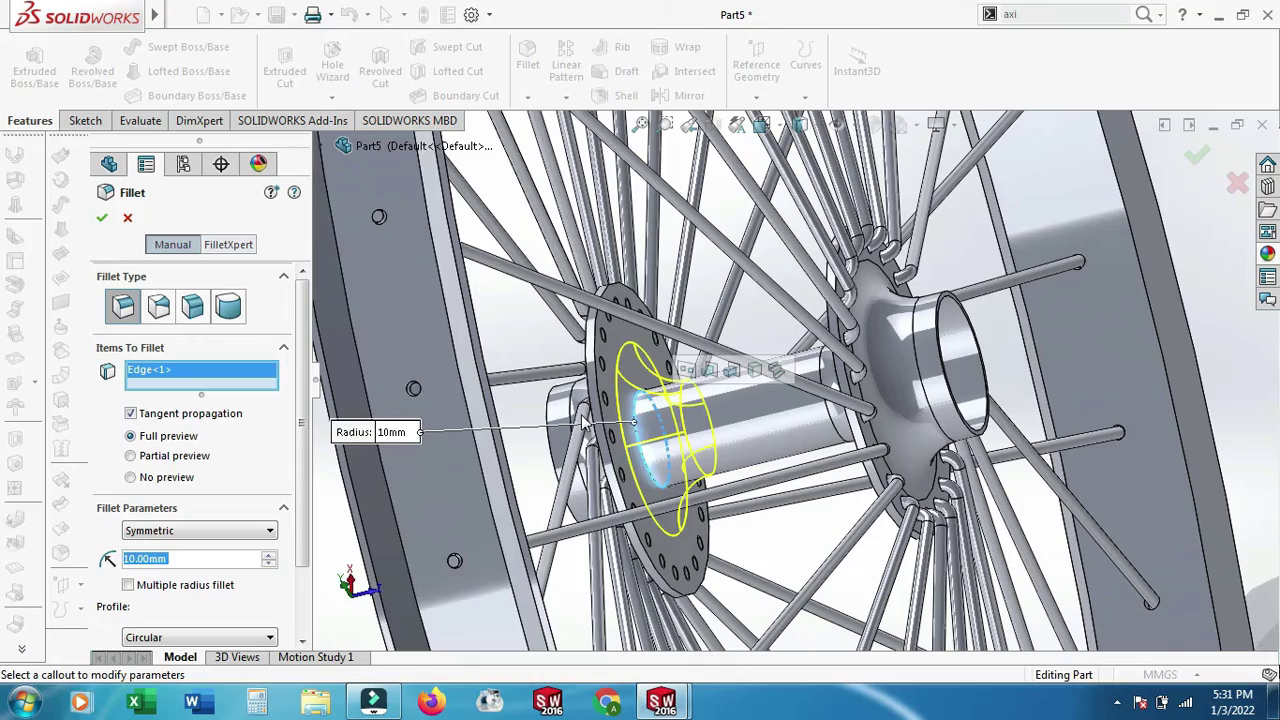
pyautogui.click(101, 217)
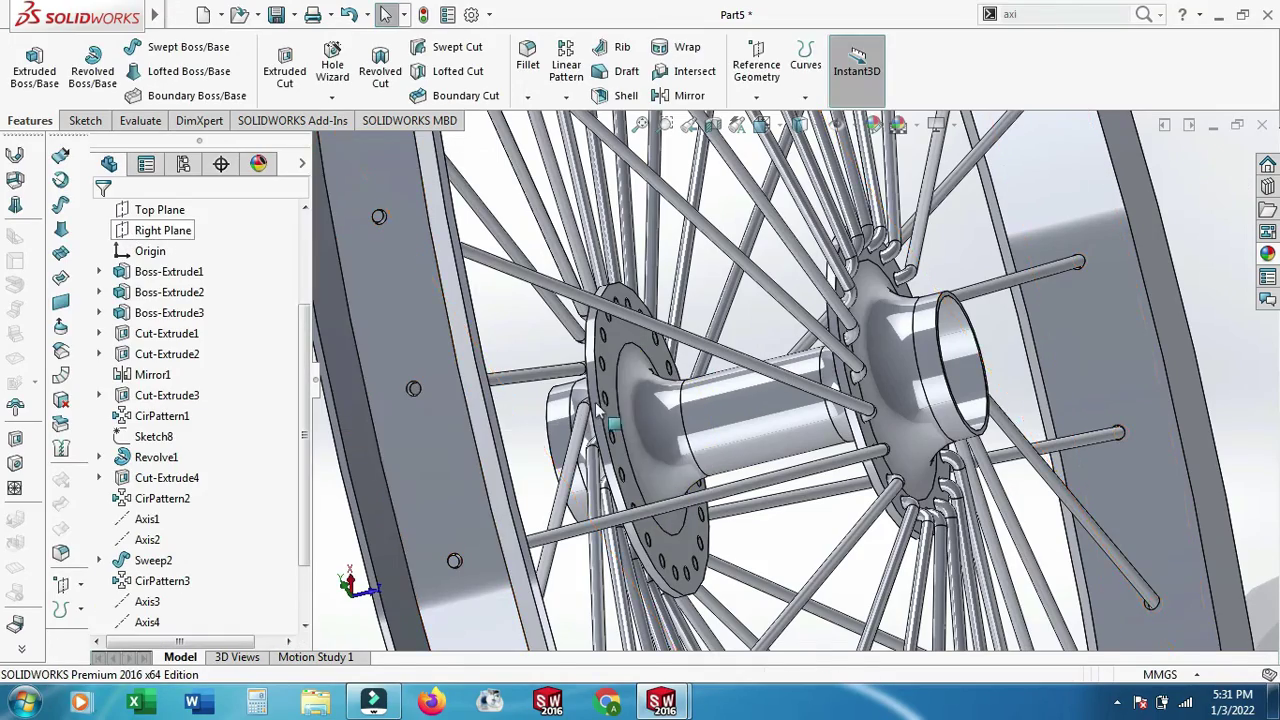
# - Round both hub flange rim edges with a 1 mm fillet
pyautogui.moveTo(608, 416)
pyautogui.mouseDown(button='middle')
pyautogui.moveTo(649, 437)
pyautogui.moveTo(683, 400)
pyautogui.mouseUp(button='middle')
pyautogui.scroll(-5, 533, 420)
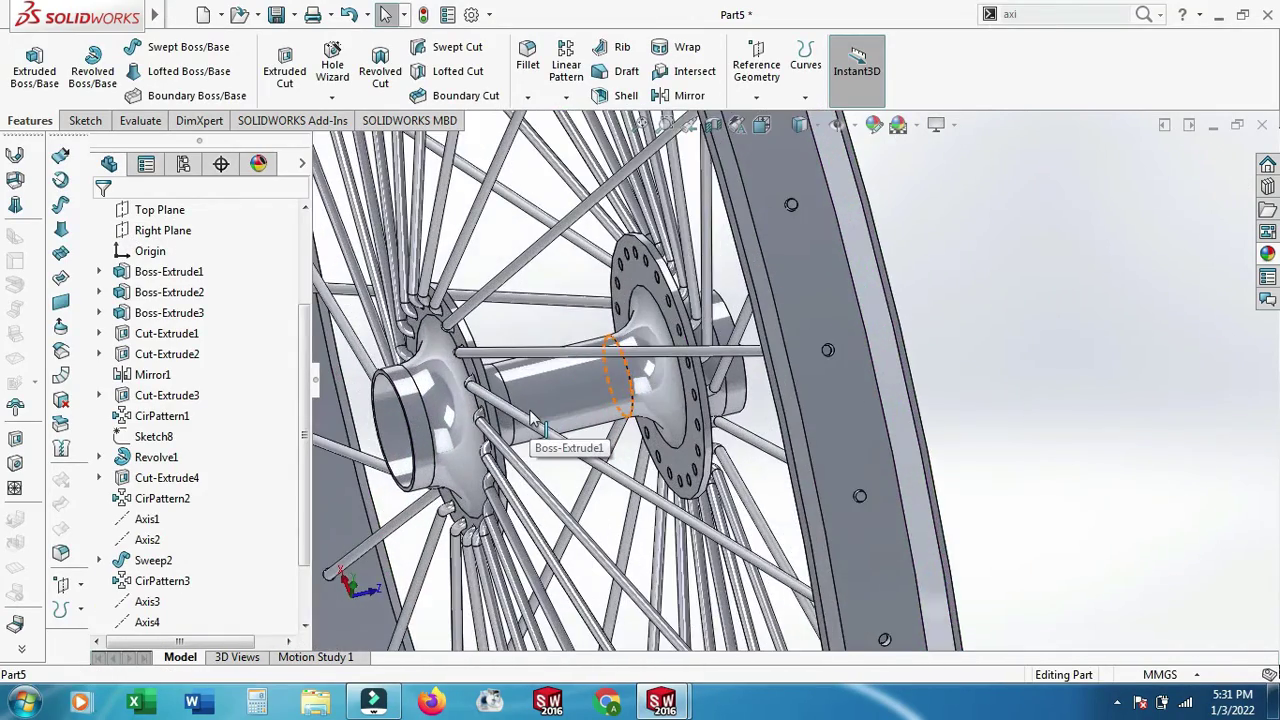
pyautogui.scroll(-2, 533, 420)
pyautogui.click(522, 66)
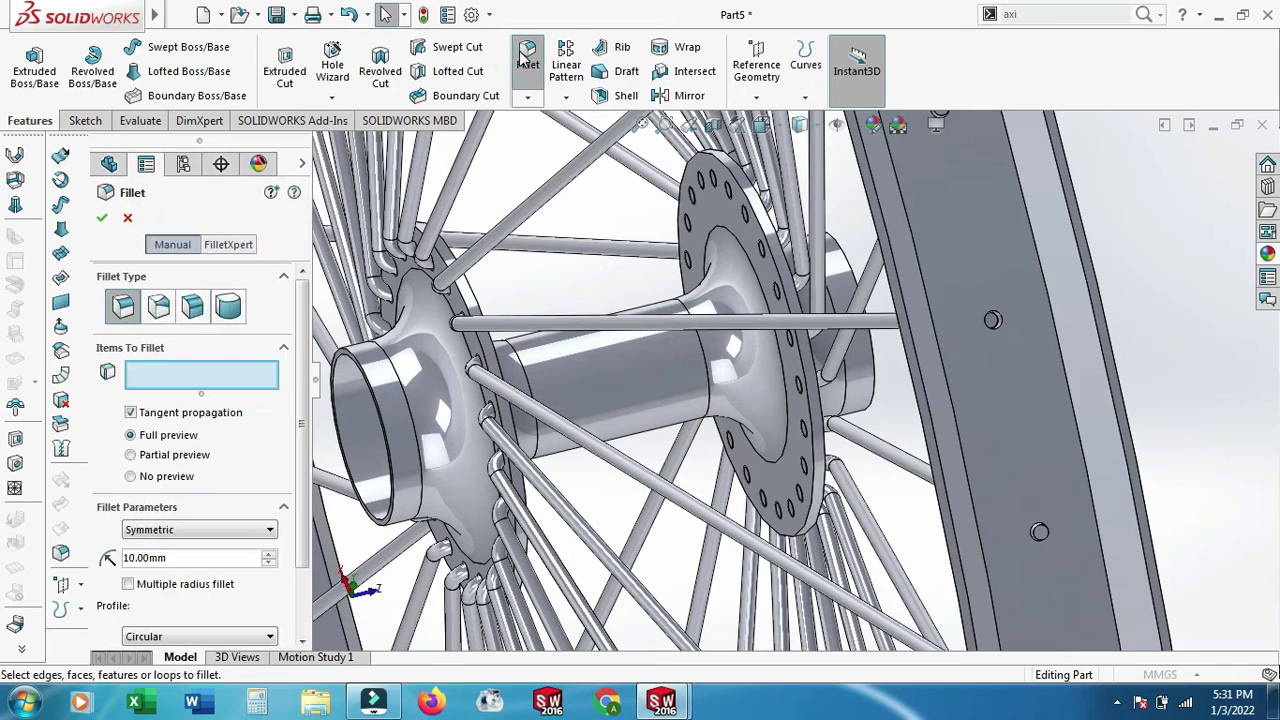
pyautogui.write('1')
pyautogui.moveTo(470, 252)
pyautogui.mouseDown(button='middle')
pyautogui.moveTo(468, 320)
pyautogui.moveTo(925, 350)
pyautogui.mouseUp(button='middle')
pyautogui.click(468, 320)
pyautogui.click(925, 350)
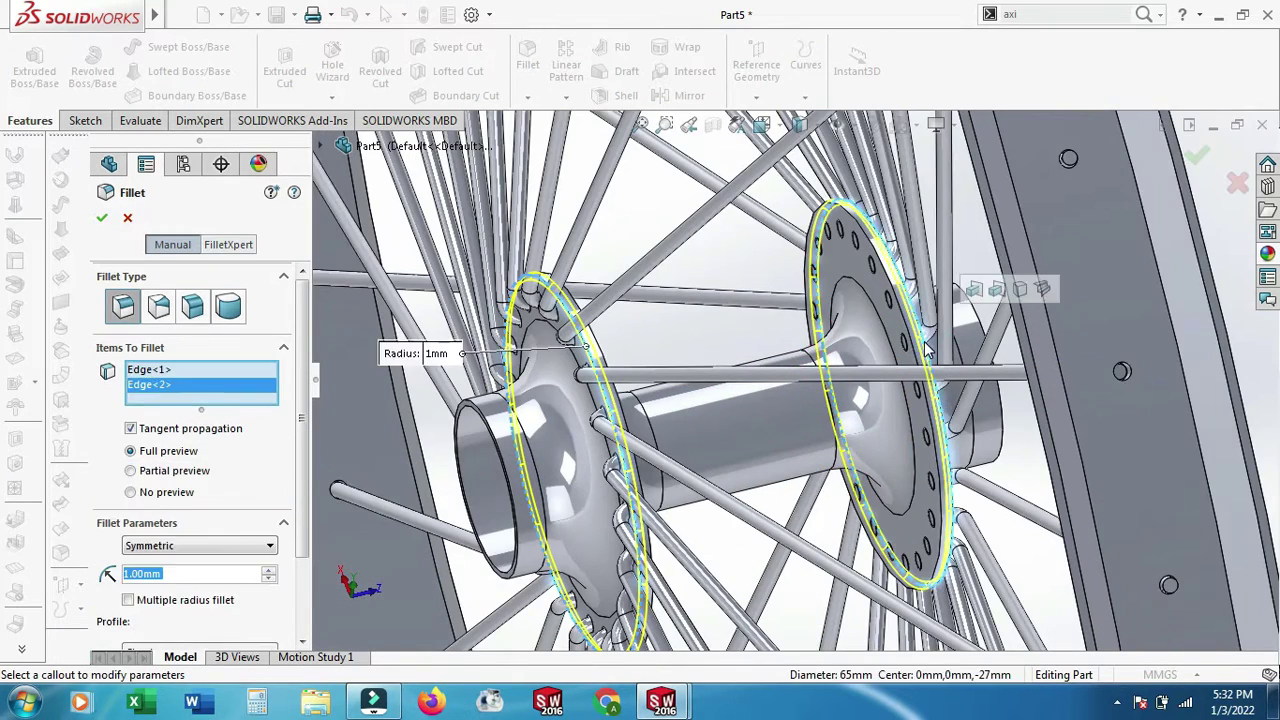
pyautogui.click(103, 219)
# - Apply the Chrome Plate appearance to the wheel
pyautogui.scroll(5, 553, 346)
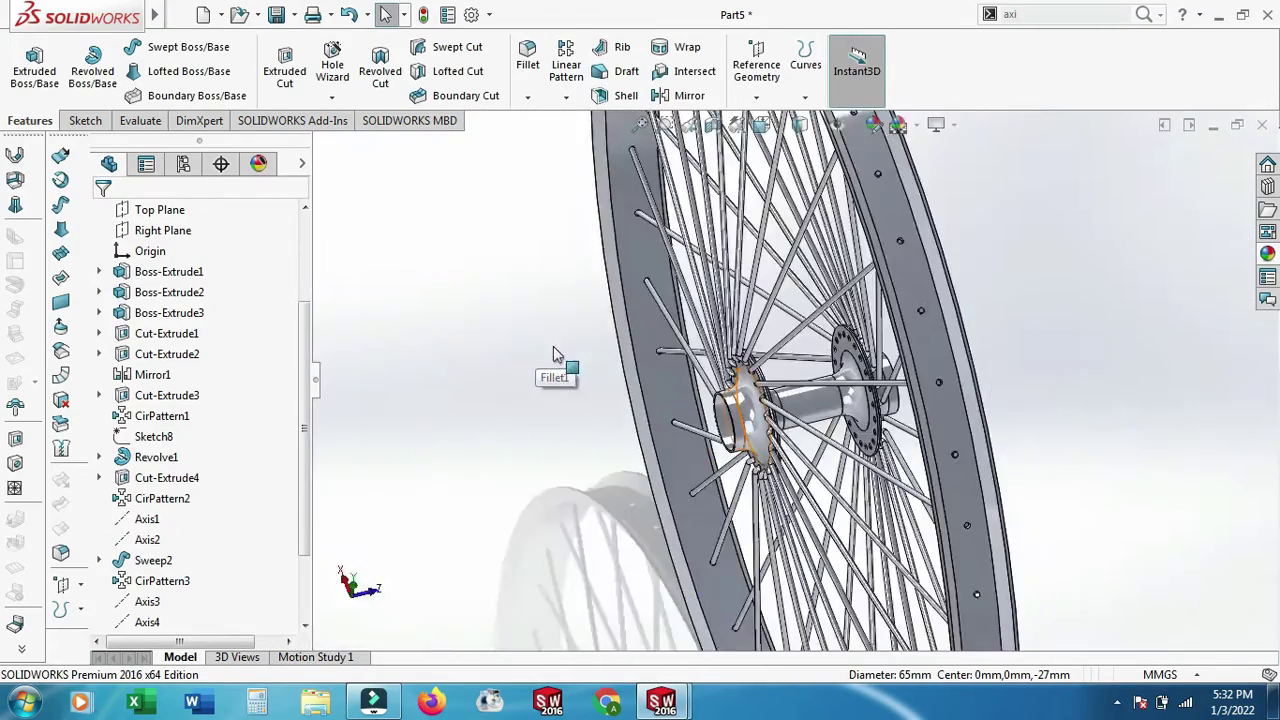
pyautogui.moveTo(553, 346)
pyautogui.mouseDown(button='middle')
pyautogui.moveTo(1049, 343)
pyautogui.moveTo(1084, 309)
pyautogui.mouseUp(button='middle')
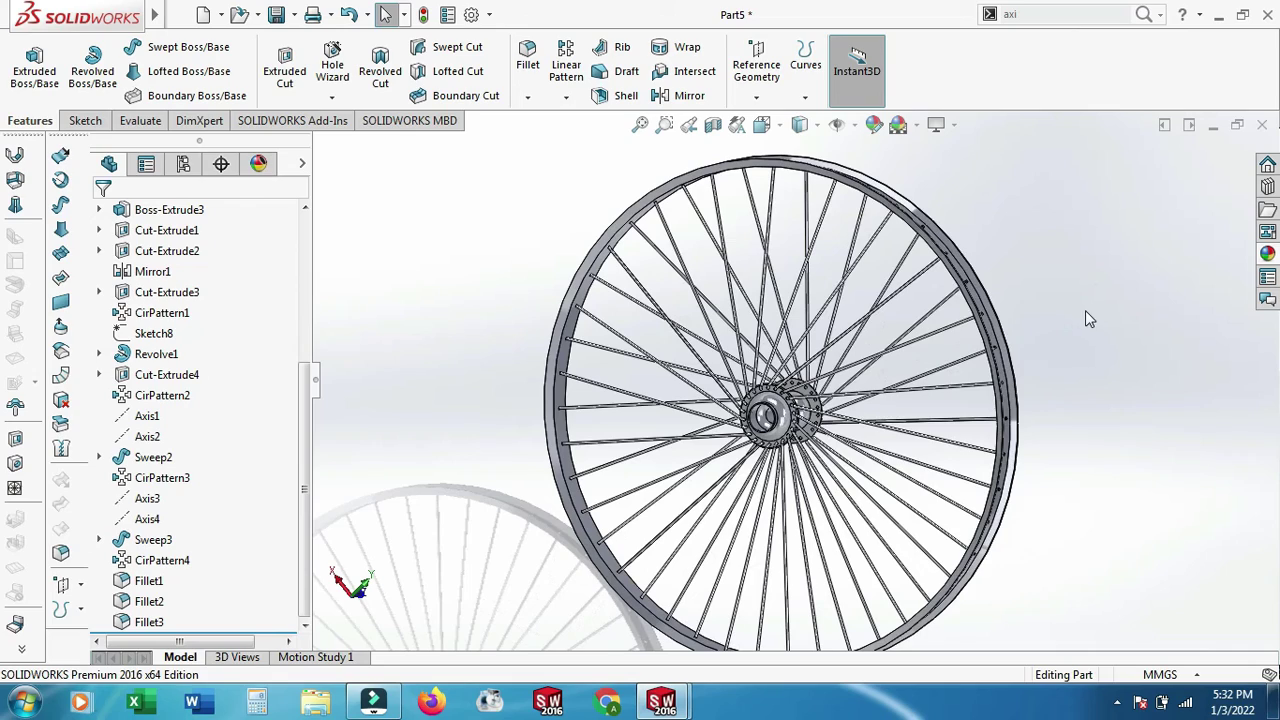
pyautogui.click(1268, 256)
pyautogui.moveTo(957, 500); pyautogui.dragTo(575, 310)
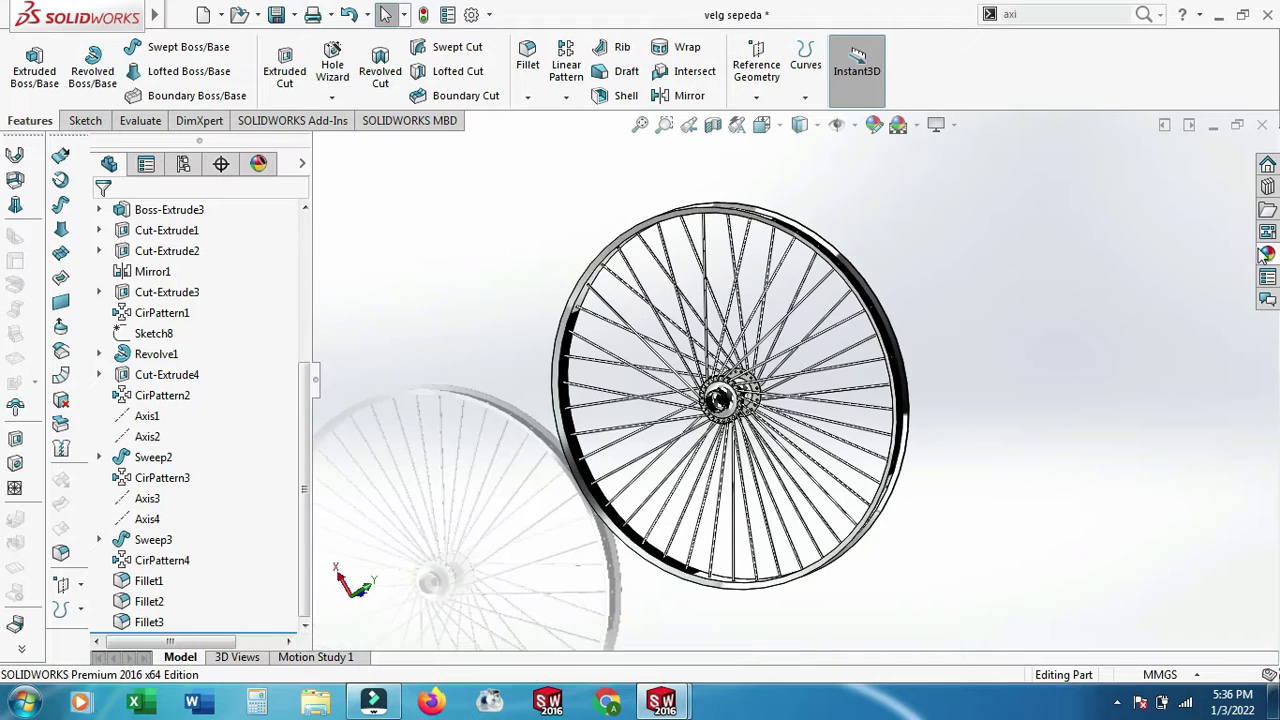
# - Apply the Reflective Floor Black studio scene to the chrome wheel
pyautogui.click(1264, 255)
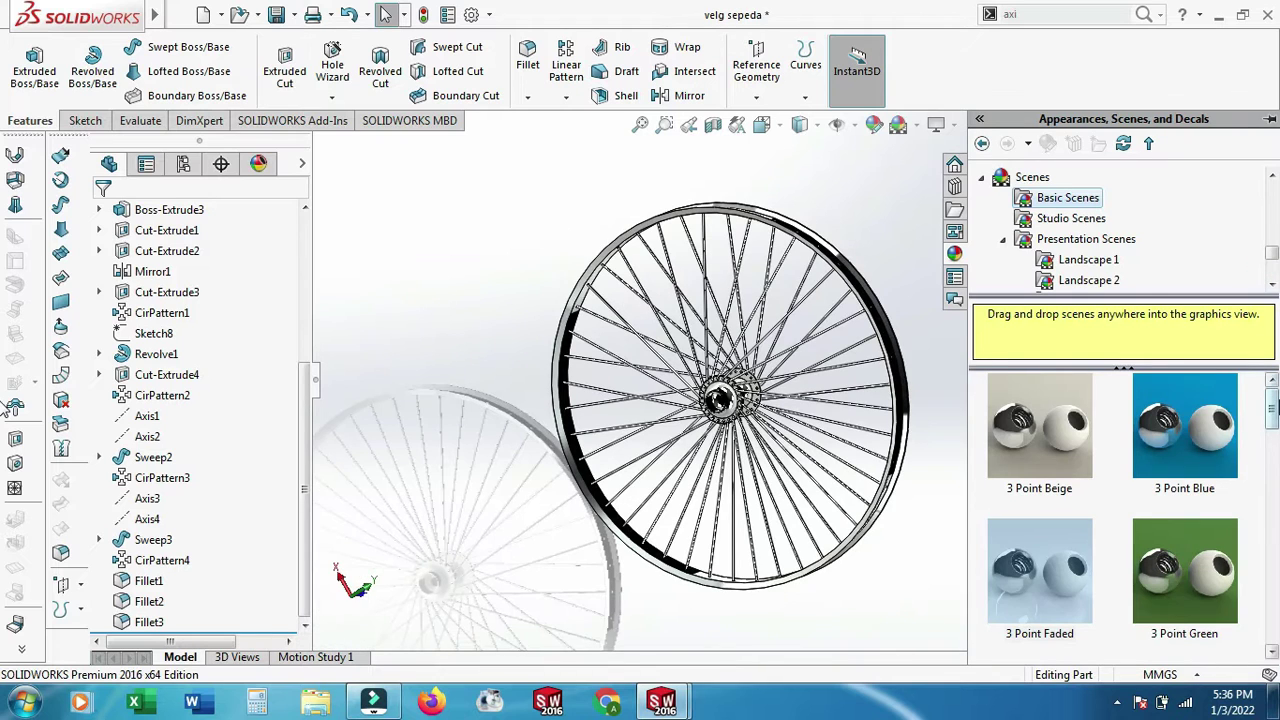
pyautogui.click(1071, 218)
pyautogui.moveTo(1040, 425); pyautogui.dragTo(897, 473)
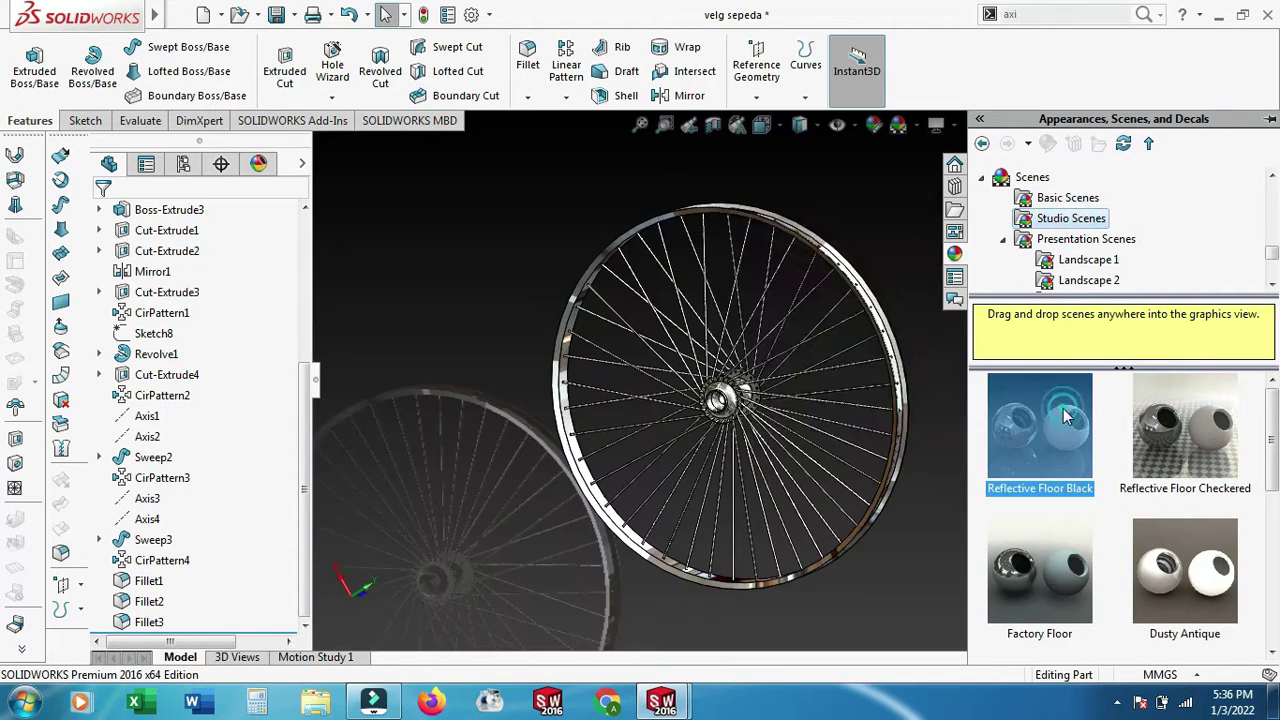